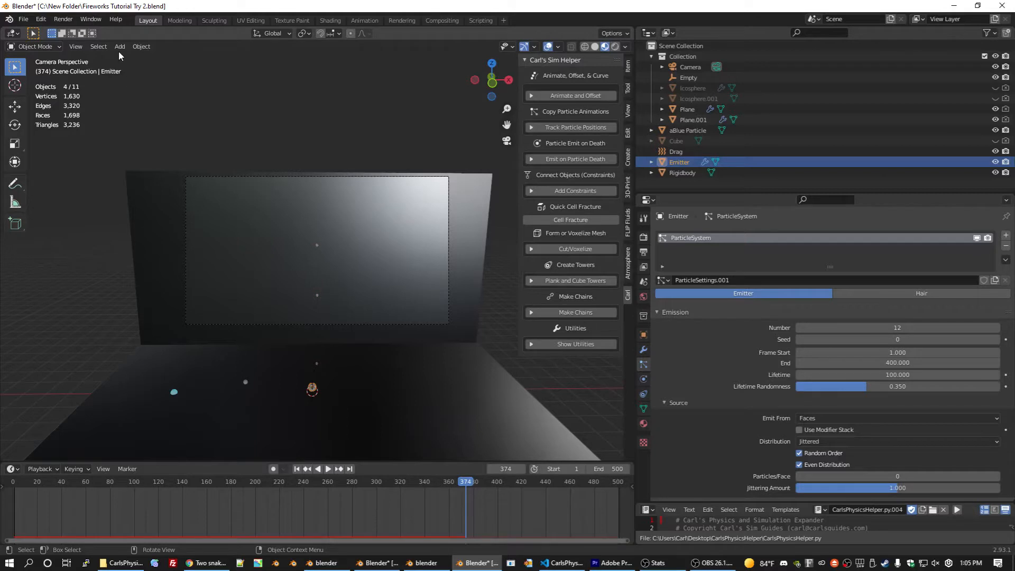
- Add an ico sphere and move it along the X axis, clear of the existing scene objects
{"action": "left_click", "coordinate": [118, 48]}
{"action": "mouse_move", "coordinate": [125, 60]}
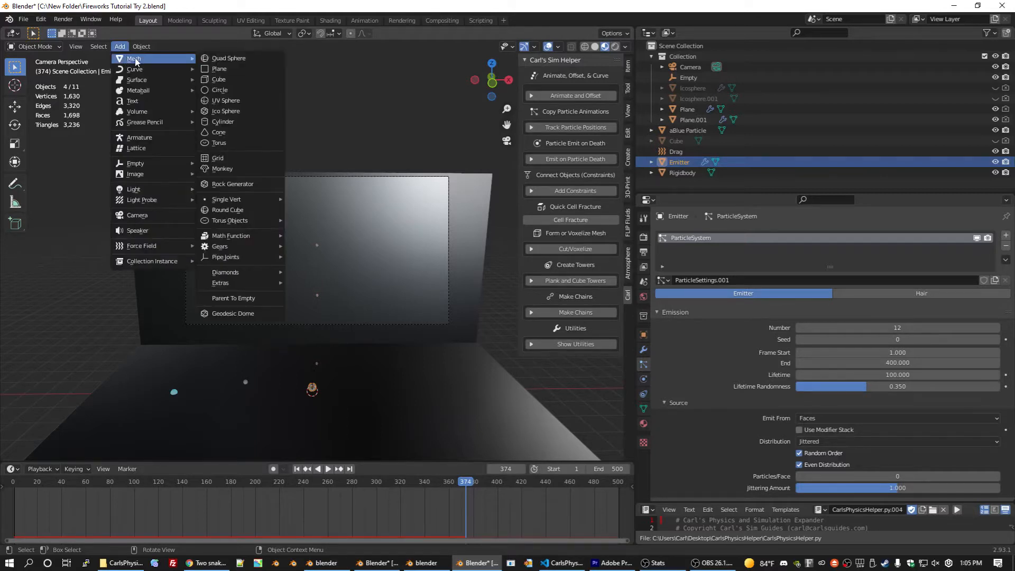
{"action": "left_click", "coordinate": [248, 112]}
{"action": "key", "text": "g"}
{"action": "key", "text": "x"}
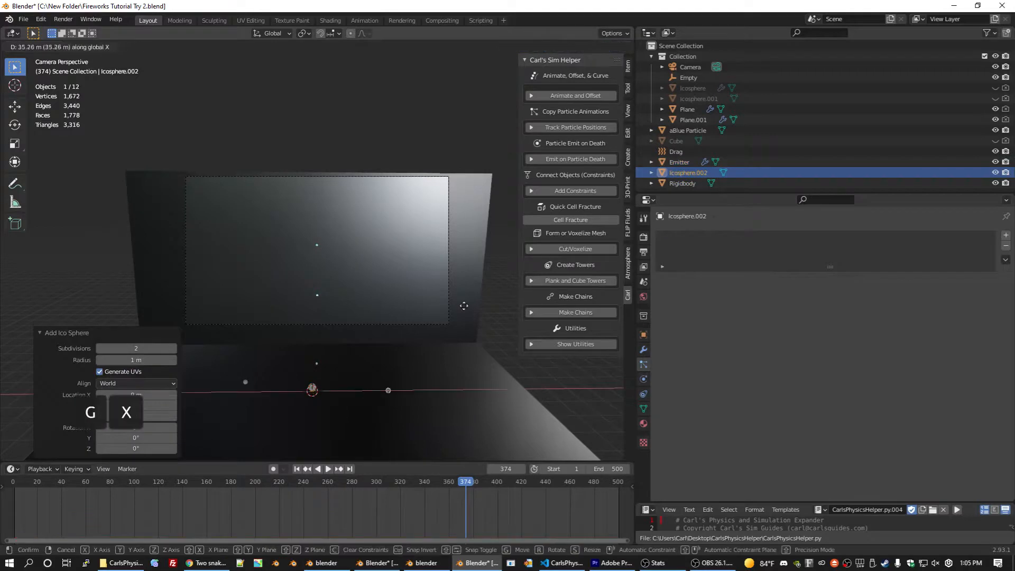
{"action": "left_click", "coordinate": [24, 378]}
{"action": "key", "text": "KP_Decimal"}
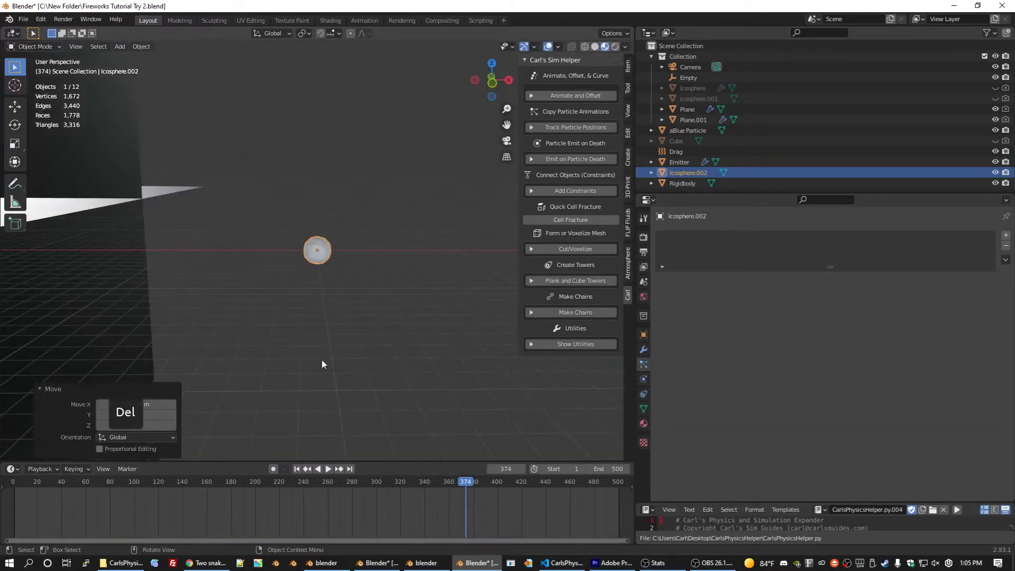
- Add a particle system to the new ico sphere and play the default emission from the first frame
{"action": "left_click", "coordinate": [1005, 235]}
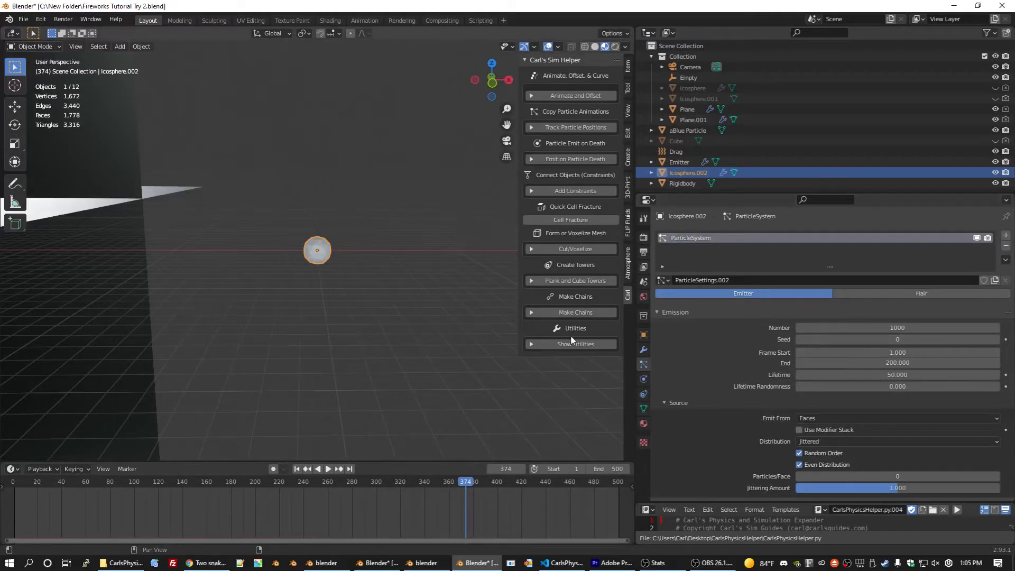
{"action": "scroll", "coordinate": [497, 259], "scroll_direction": "down", "scroll_amount": 2}
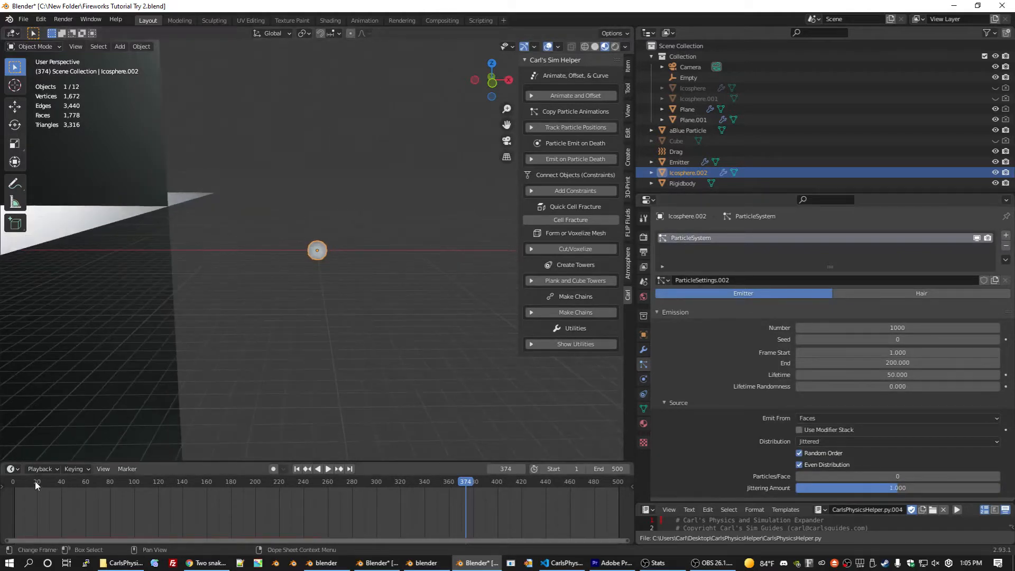
{"action": "left_click", "coordinate": [13, 481]}
{"action": "key", "text": "space"}
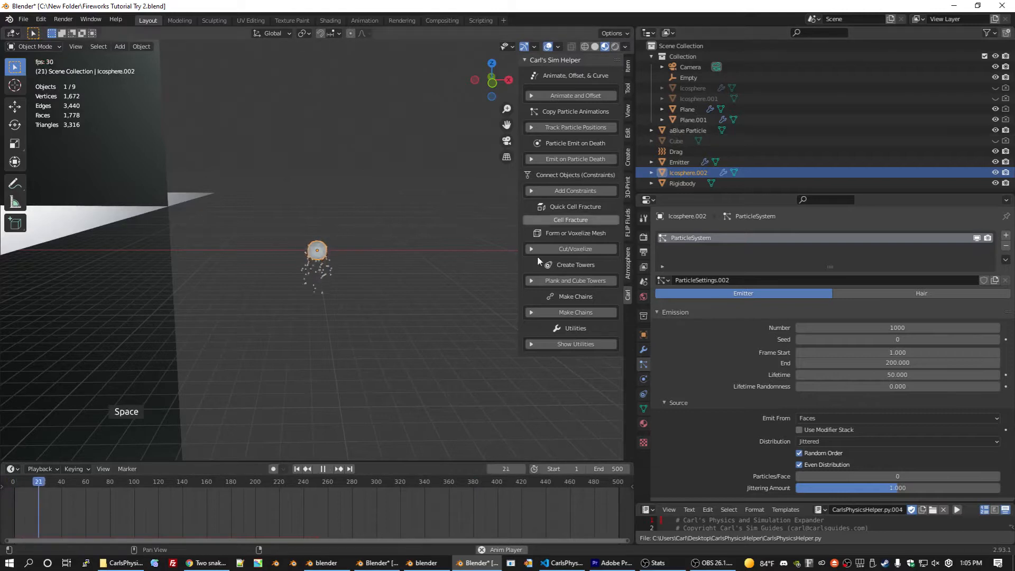
{"action": "key", "text": "space"}
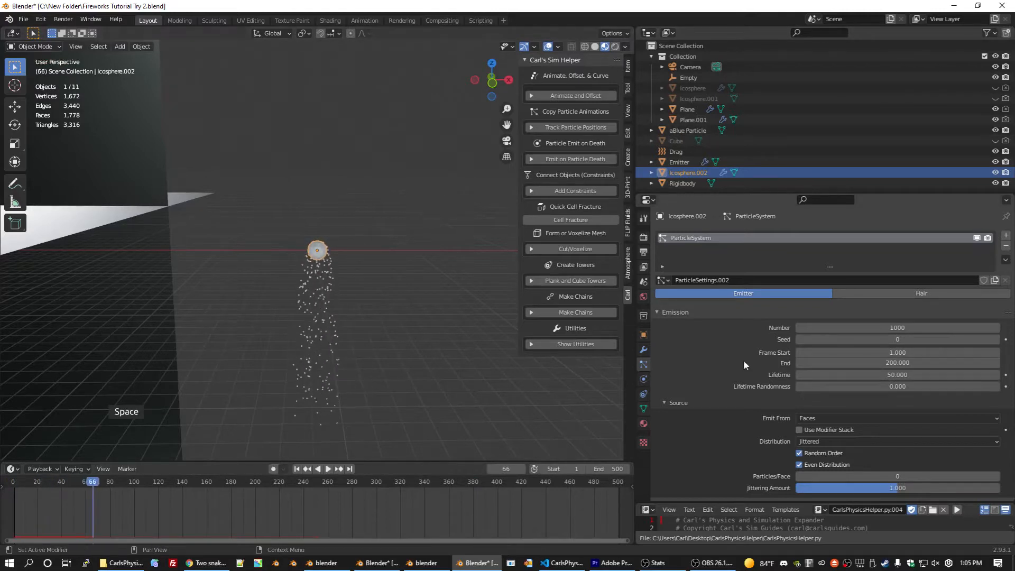
- Set the particles' normal velocity to 25 m/s and play the emission from the start
{"action": "scroll", "coordinate": [792, 404], "scroll_direction": "down", "scroll_amount": 10}
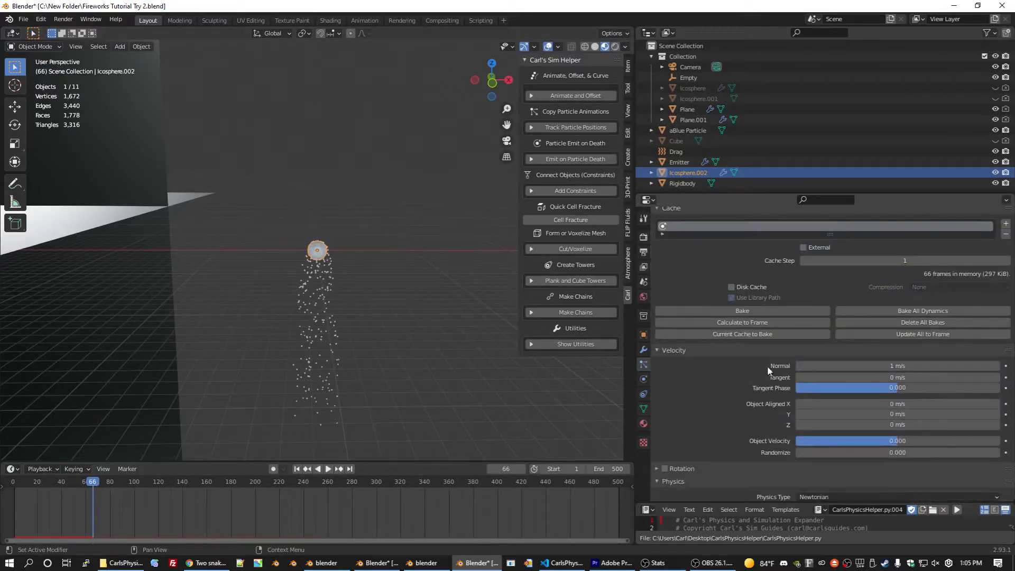
{"action": "left_click", "coordinate": [877, 366]}
{"action": "type", "text": "25"}
{"action": "key", "text": "Return"}
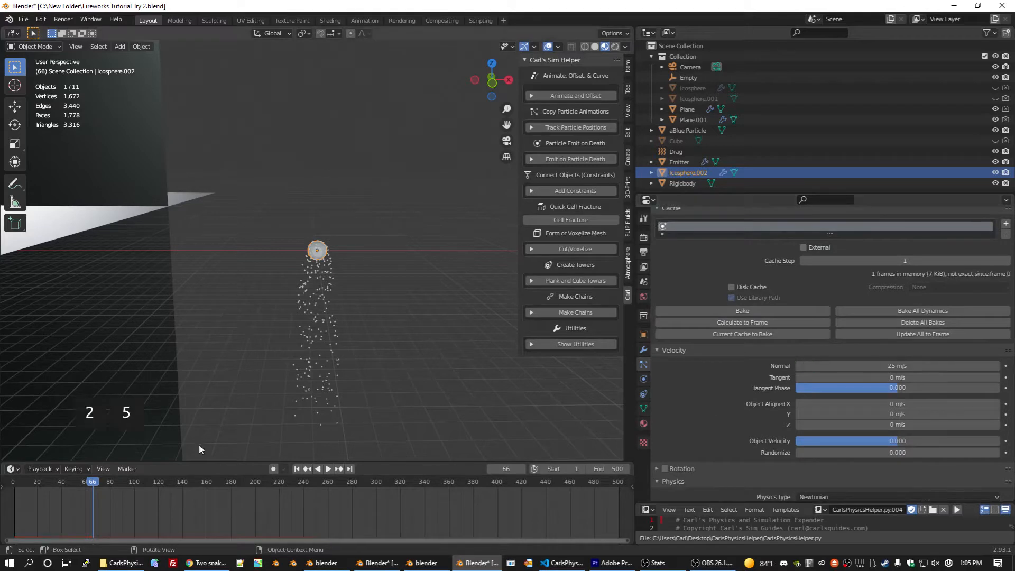
{"action": "left_click", "coordinate": [2, 483]}
{"action": "key", "text": "space"}
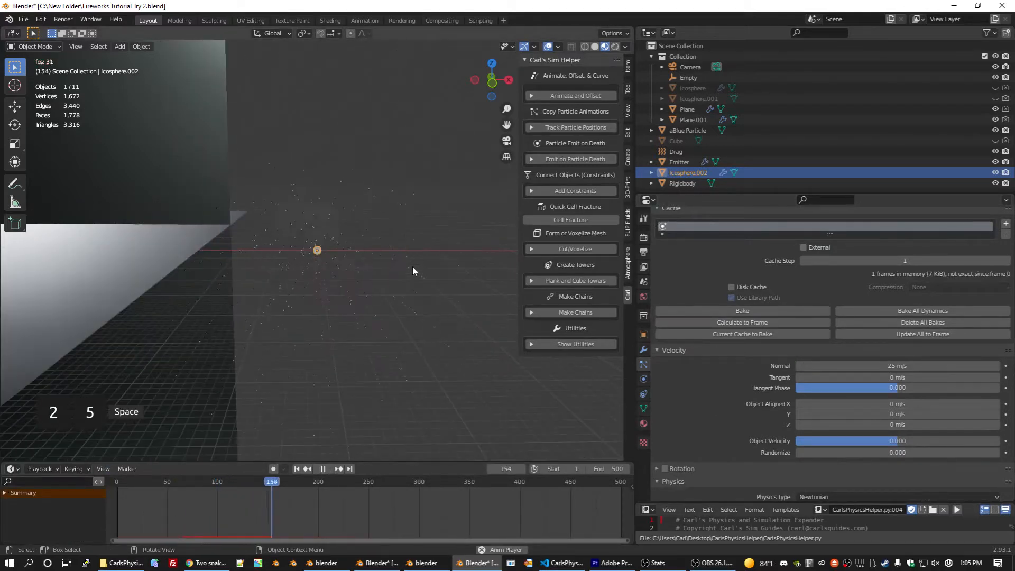
{"action": "key", "text": "space"}
- Set the particles' normal velocity to 15 m/s and replay the emission from the start
{"action": "left_click", "coordinate": [899, 364]}
{"action": "type", "text": "15"}
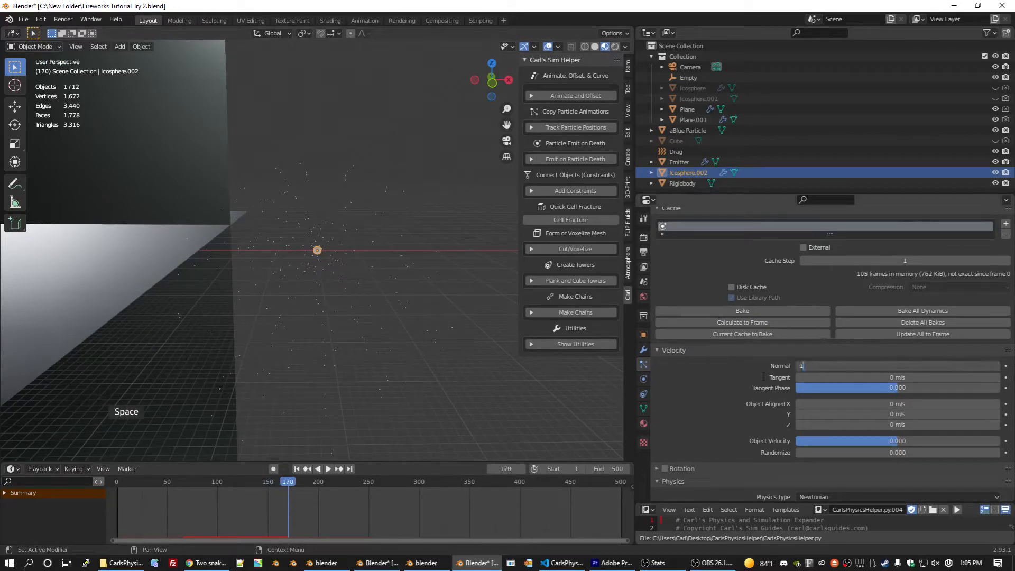
{"action": "key", "text": "Return"}
{"action": "mouse_move", "coordinate": [347, 296]}
{"action": "middle_mouse_down"}
{"action": "mouse_move", "coordinate": [348, 277]}
{"action": "mouse_move", "coordinate": [319, 288]}
{"action": "mouse_move", "coordinate": [348, 283]}
{"action": "middle_mouse_up"}
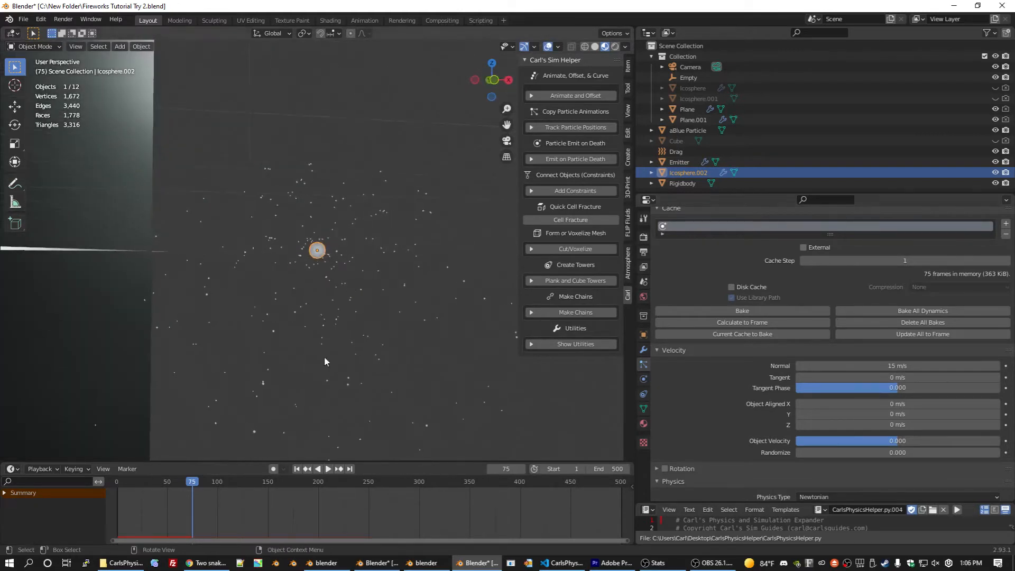
{"action": "left_click", "coordinate": [113, 487]}
{"action": "key", "text": "space"}
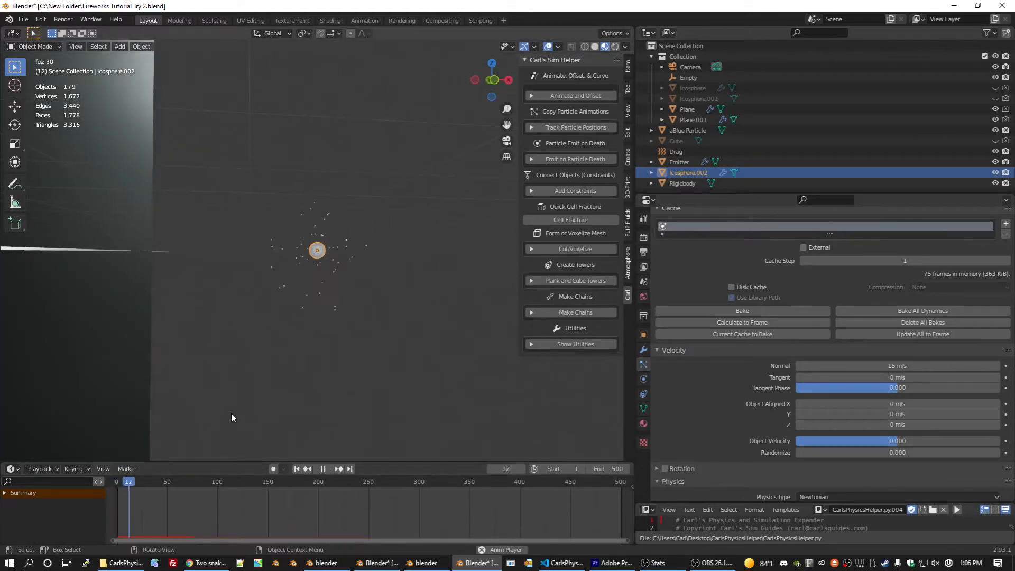
{"action": "key", "text": "space"}
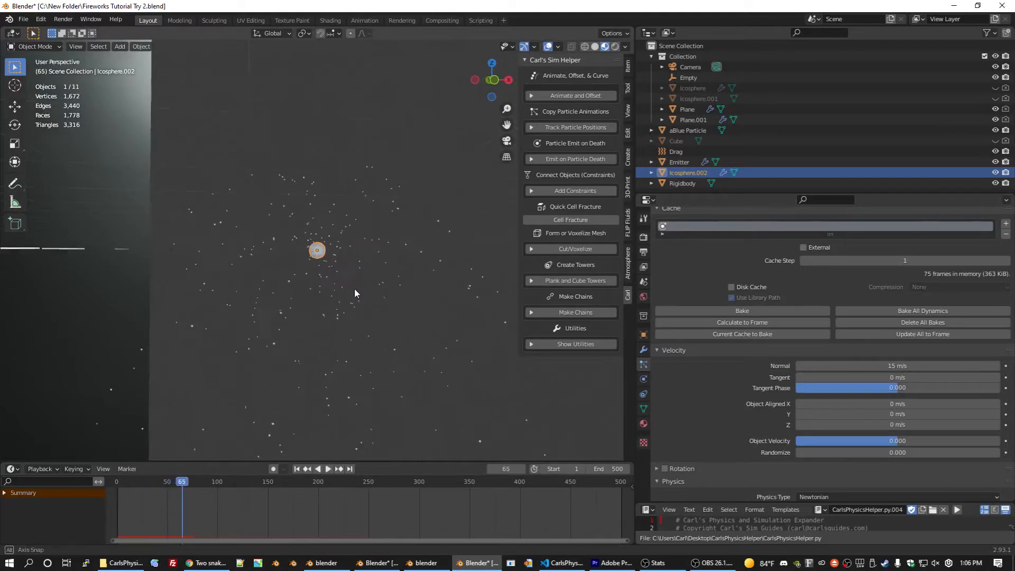
{"action": "middle_click_drag", "start_coordinate": [354, 288], "coordinate": [376, 286]}
- Set the emission end frame to 3 and play the particle burst from the start
{"action": "scroll", "coordinate": [792, 360], "scroll_direction": "up", "scroll_amount": 10}
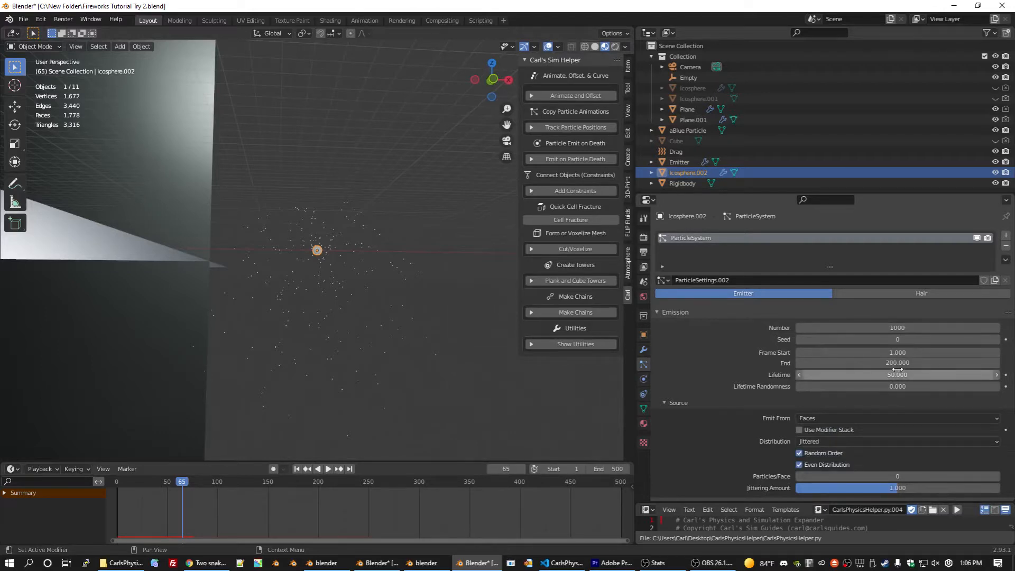
{"action": "left_click", "coordinate": [897, 362]}
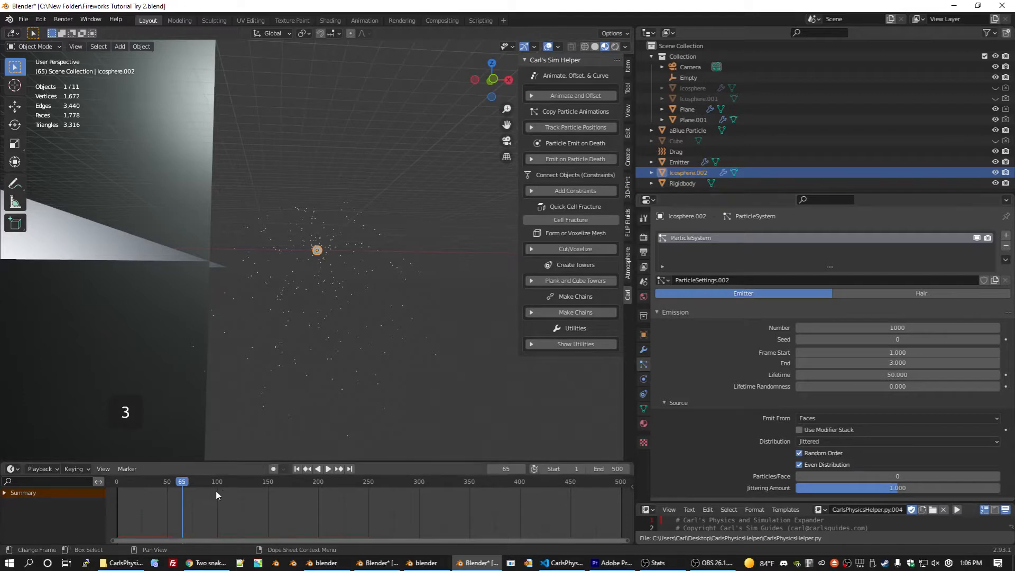
{"action": "left_click", "coordinate": [113, 484]}
{"action": "key", "text": "space"}
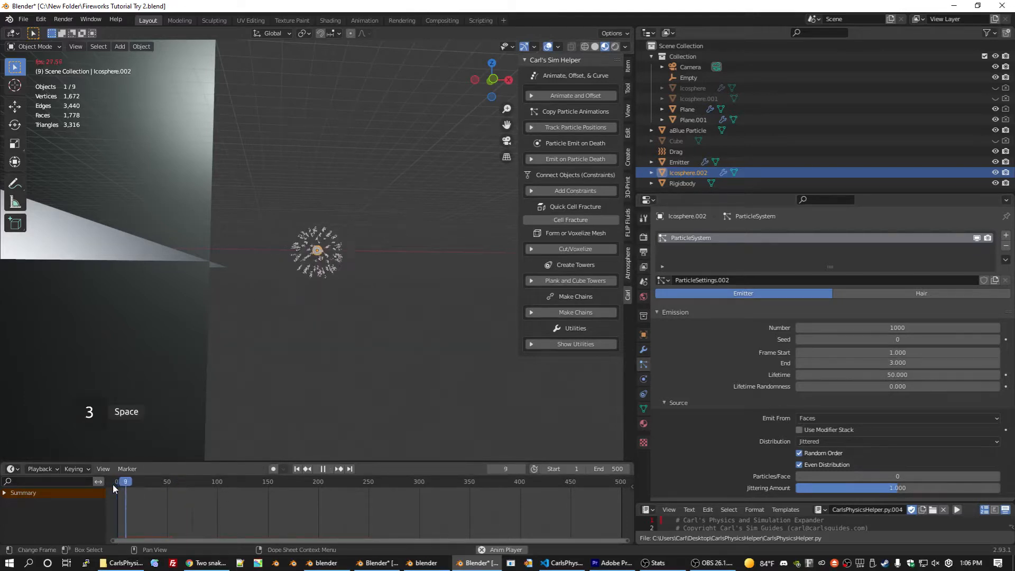
{"action": "key", "text": "space"}
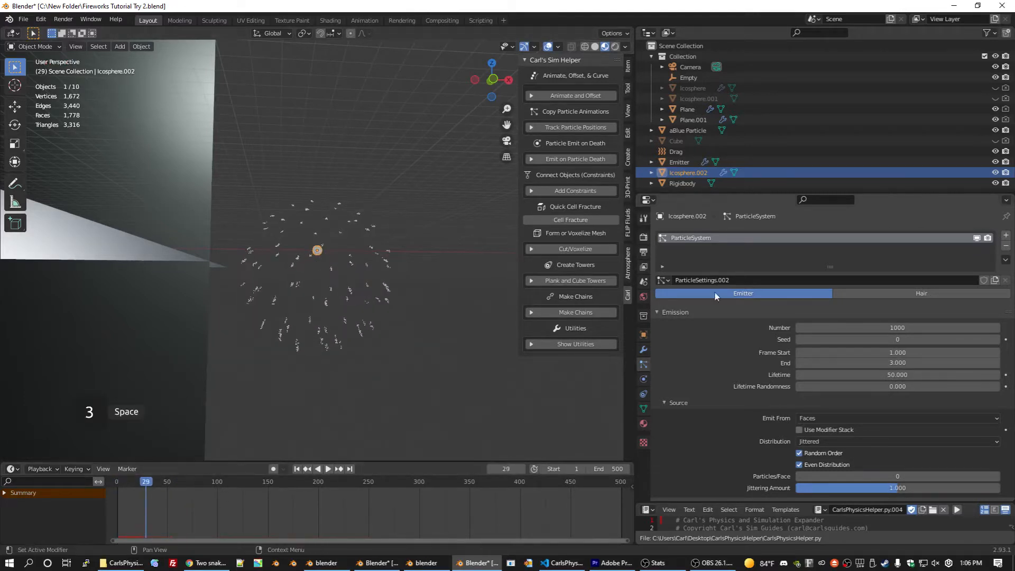
- Reduce the particle number to 70 and check how the burst spreads around the ico sphere
{"action": "left_click", "coordinate": [888, 326]}
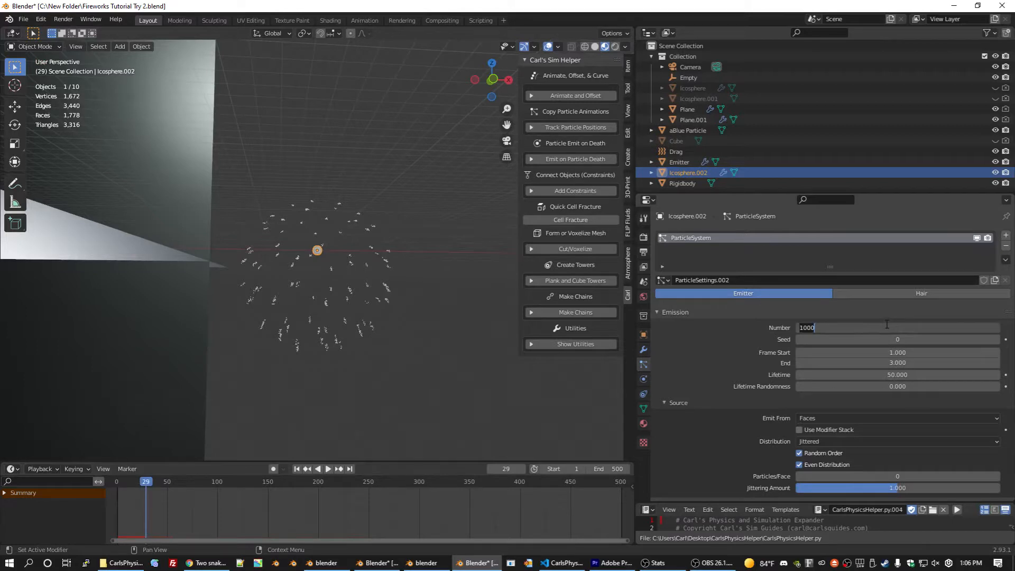
{"action": "type", "text": "70"}
{"action": "key", "text": "Return"}
{"action": "key", "text": "space"}
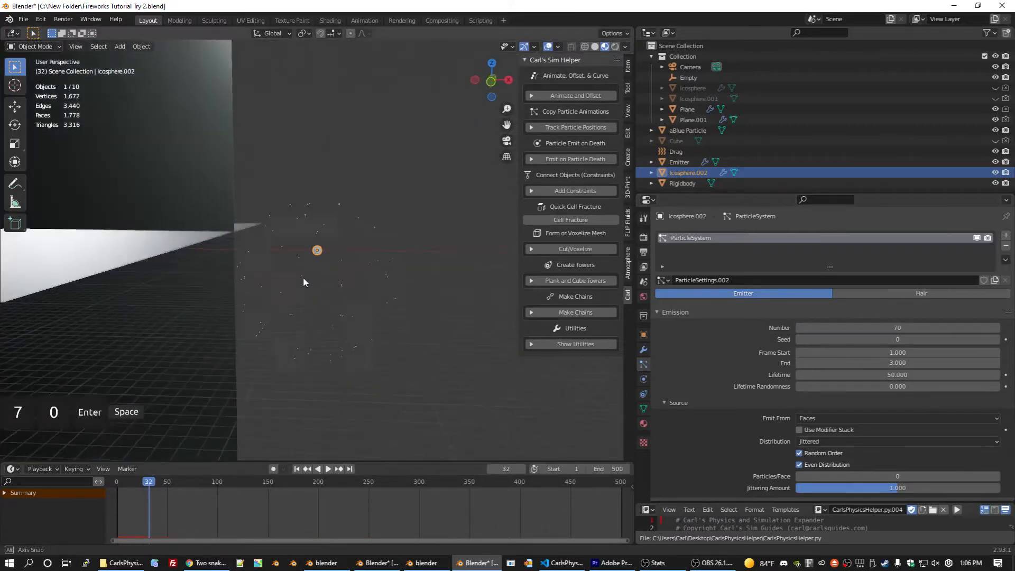
{"action": "middle_click_drag", "start_coordinate": [304, 278], "coordinate": [310, 269]}
{"action": "scroll", "coordinate": [309, 269], "scroll_direction": "up", "scroll_amount": 4}
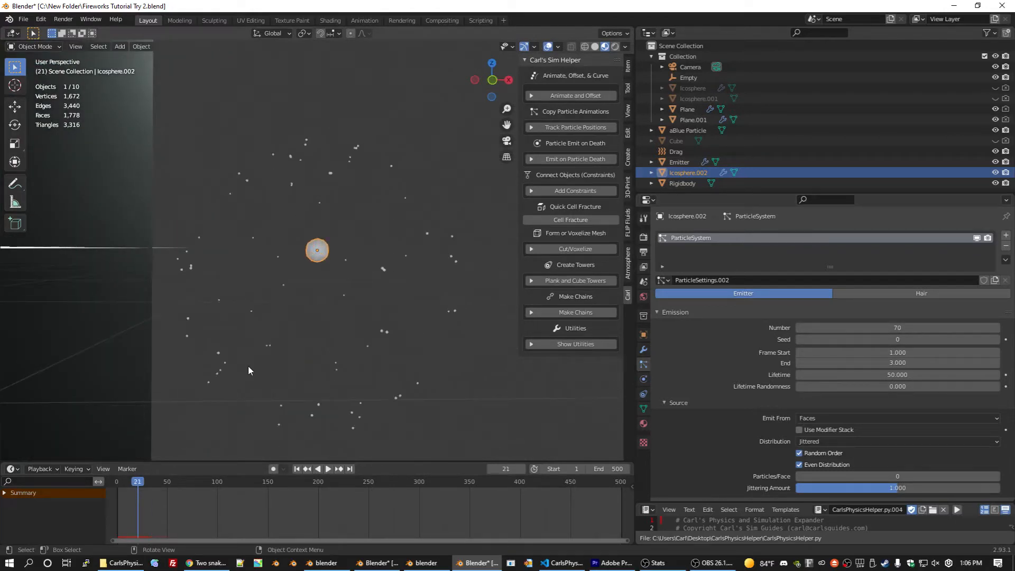
{"action": "scroll", "coordinate": [367, 169], "scroll_direction": "down", "scroll_amount": 1}
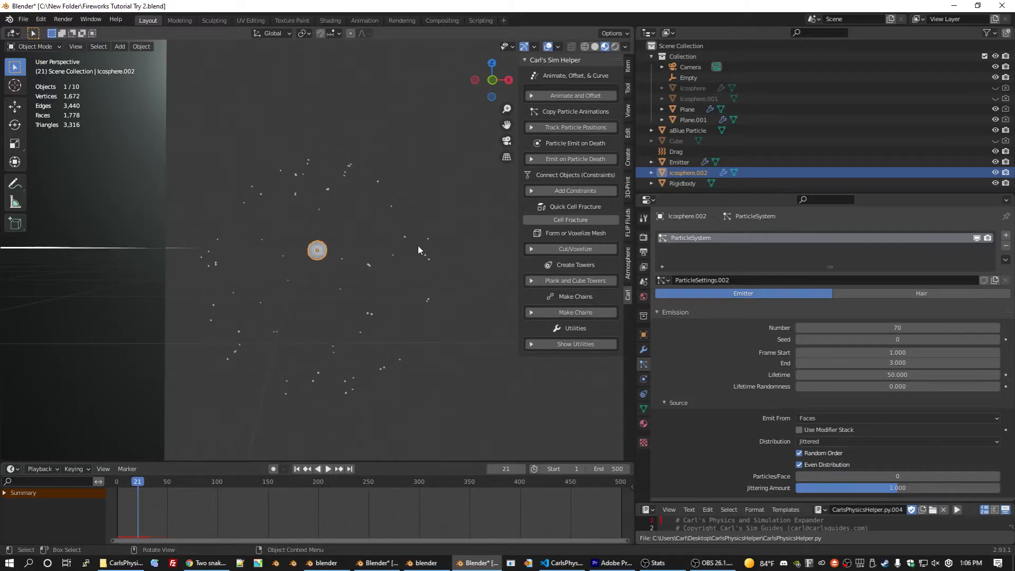
{"action": "scroll", "coordinate": [447, 348], "scroll_direction": "down", "scroll_amount": 3}
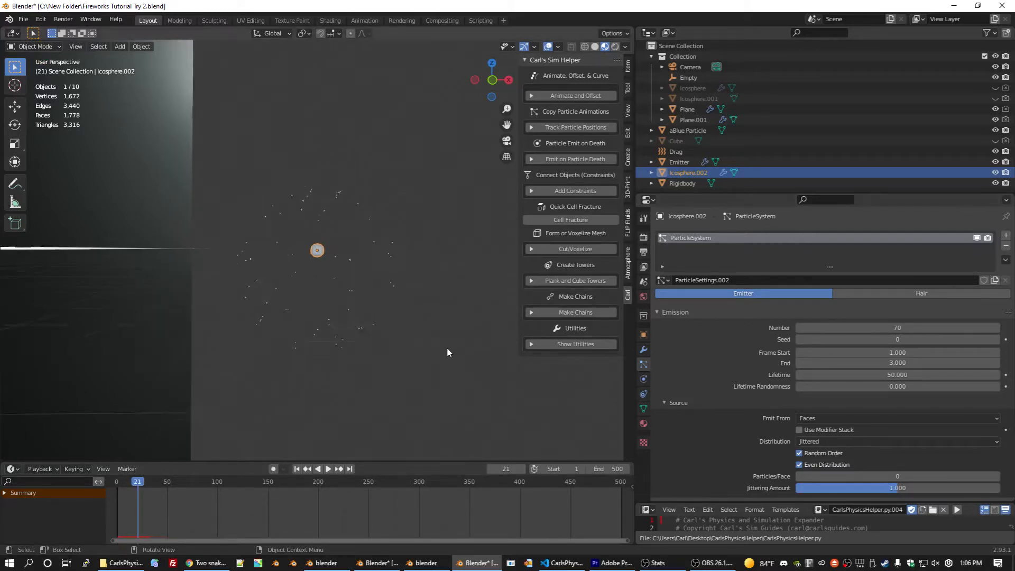
{"action": "scroll", "coordinate": [447, 349], "scroll_direction": "up", "scroll_amount": 2}
{"action": "scroll", "coordinate": [670, 350], "scroll_direction": "down", "scroll_amount": 2}
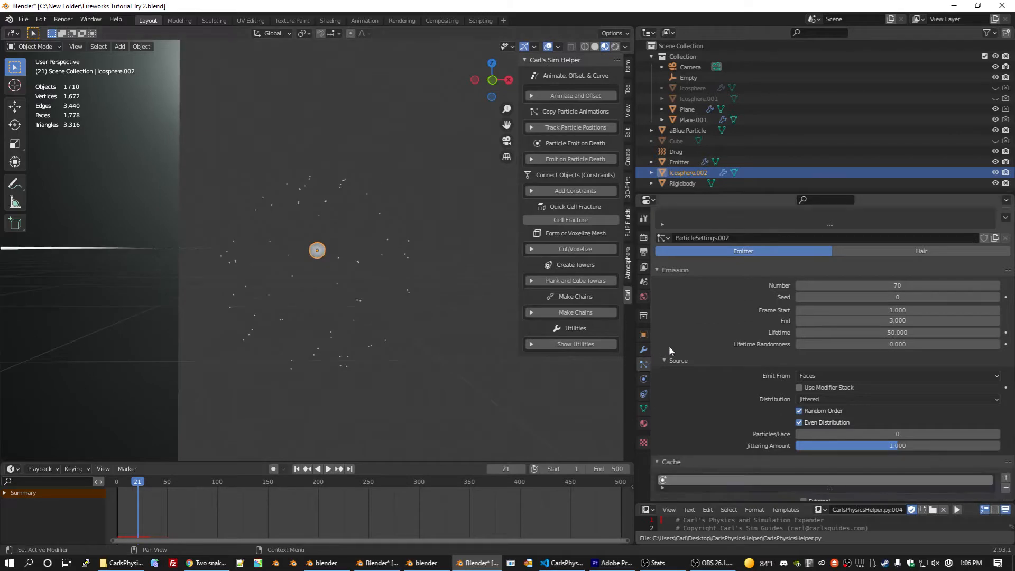
- Set the particle lifetime to 80 frames
{"action": "scroll", "coordinate": [672, 379], "scroll_direction": "down", "scroll_amount": 2}
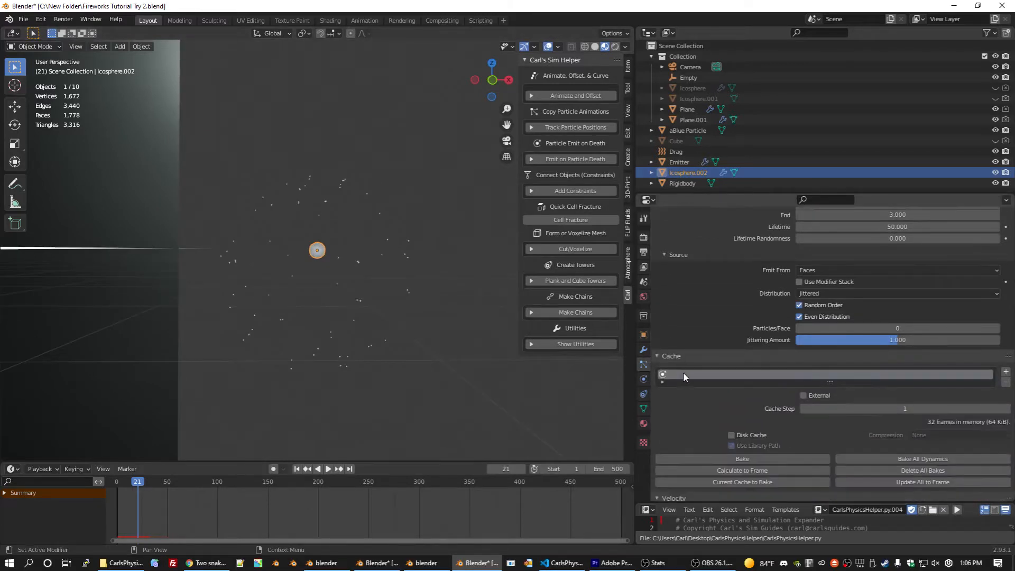
{"action": "left_click", "coordinate": [908, 289]}
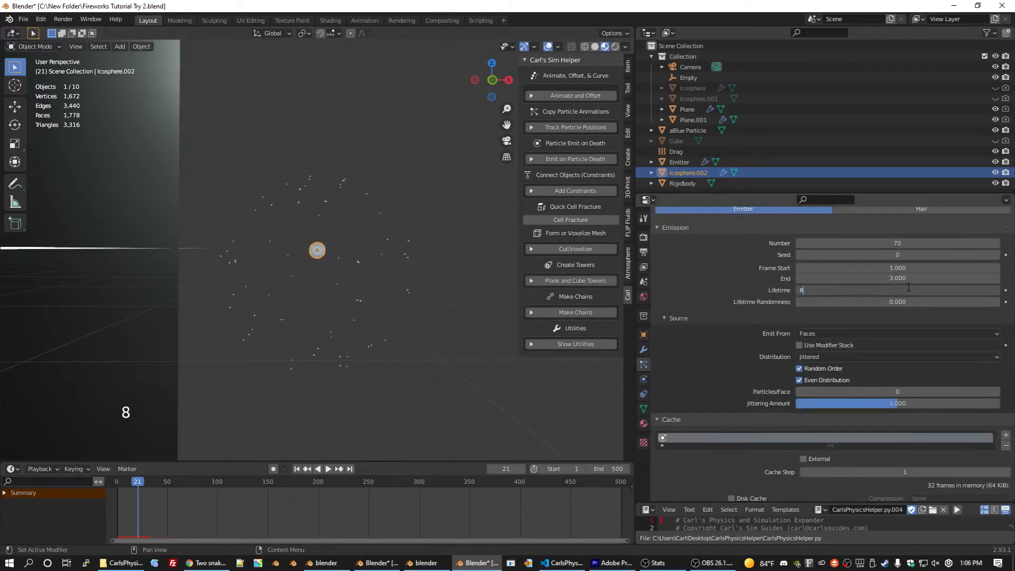
{"action": "type", "text": "80"}
{"action": "key", "text": "Return"}
- Turn off Show Emitter in the particle system's render settings
{"action": "scroll", "coordinate": [737, 296], "scroll_direction": "down", "scroll_amount": 12}
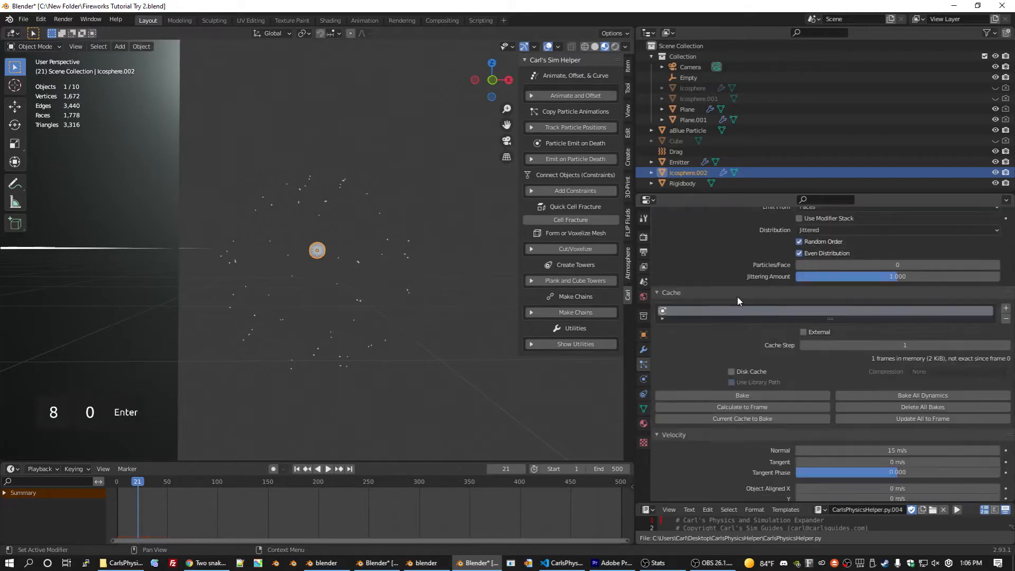
{"action": "scroll", "coordinate": [737, 299], "scroll_direction": "up", "scroll_amount": 9}
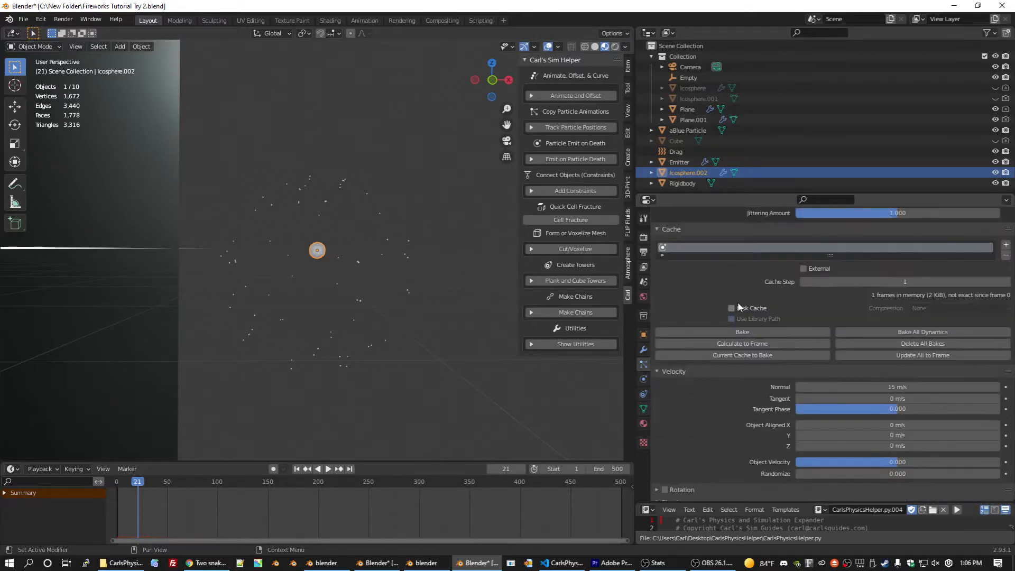
{"action": "scroll", "coordinate": [738, 306], "scroll_direction": "down", "scroll_amount": 14}
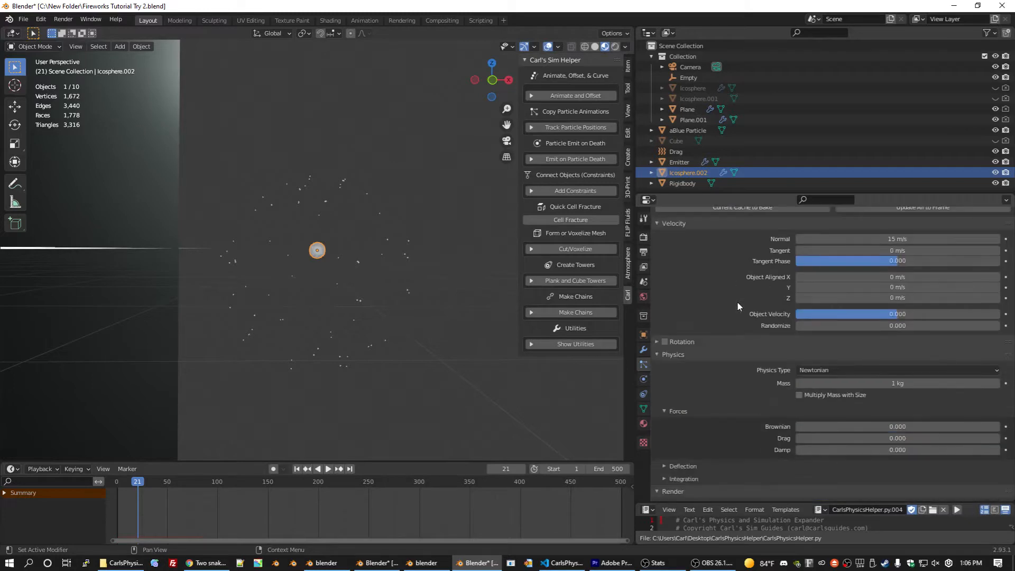
{"action": "scroll", "coordinate": [738, 305], "scroll_direction": "down", "scroll_amount": 5}
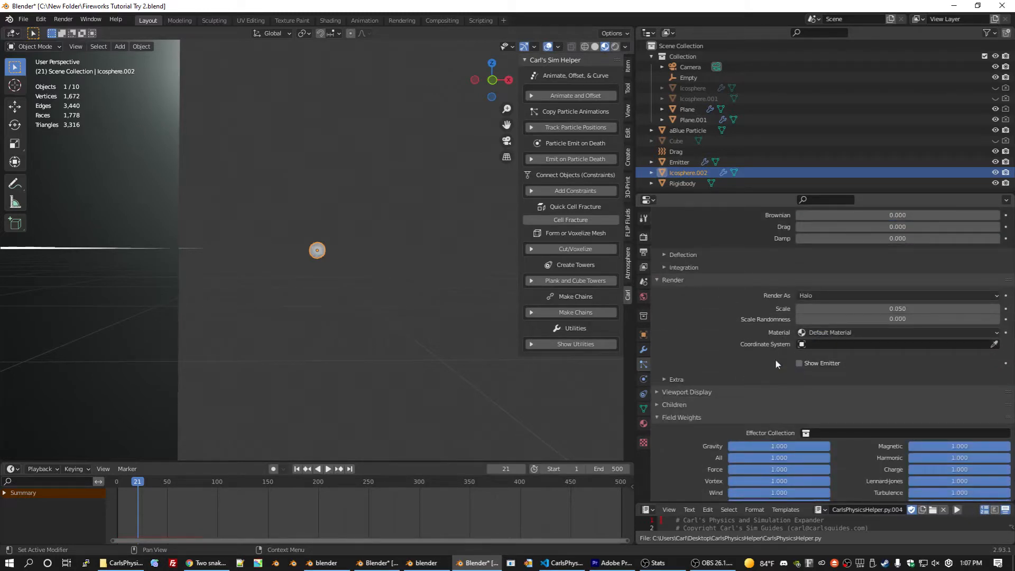
- Create a new texture for the particle system and set its type to Blend
{"action": "scroll", "coordinate": [776, 360], "scroll_direction": "down", "scroll_amount": 8}
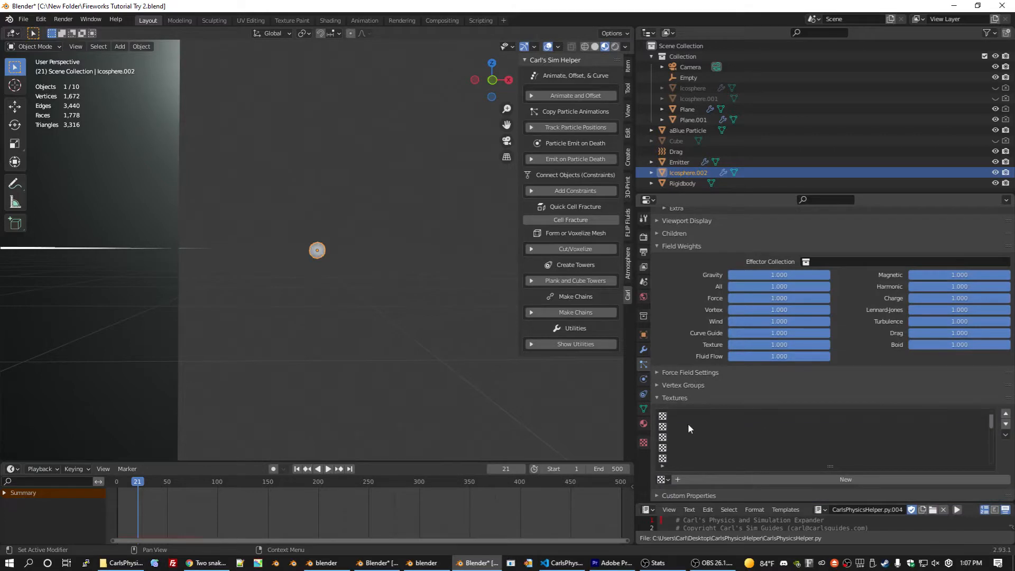
{"action": "left_click", "coordinate": [693, 479]}
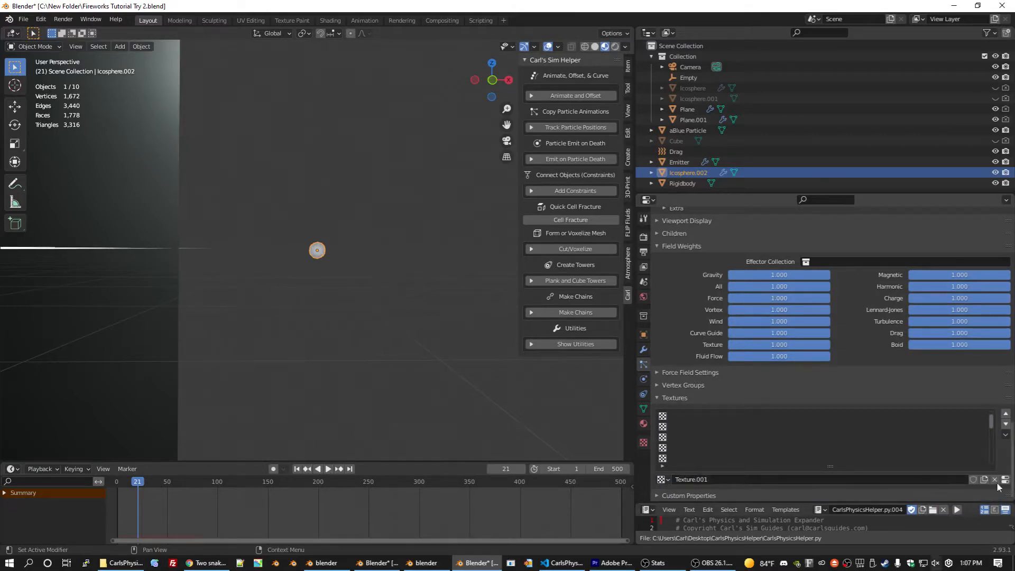
{"action": "left_click", "coordinate": [642, 442]}
{"action": "scroll", "coordinate": [731, 262], "scroll_direction": "up", "scroll_amount": 15}
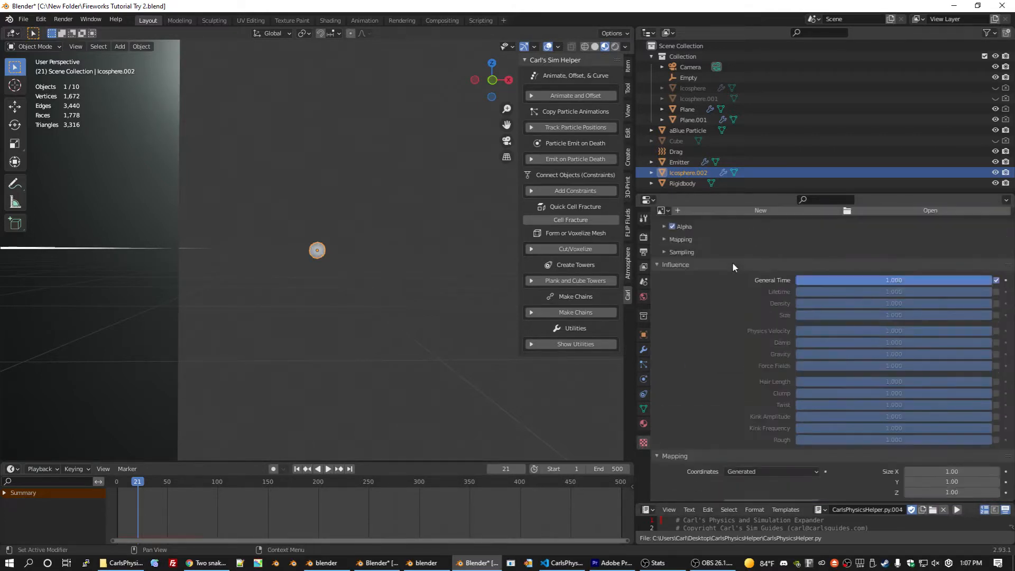
{"action": "left_click", "coordinate": [753, 267]}
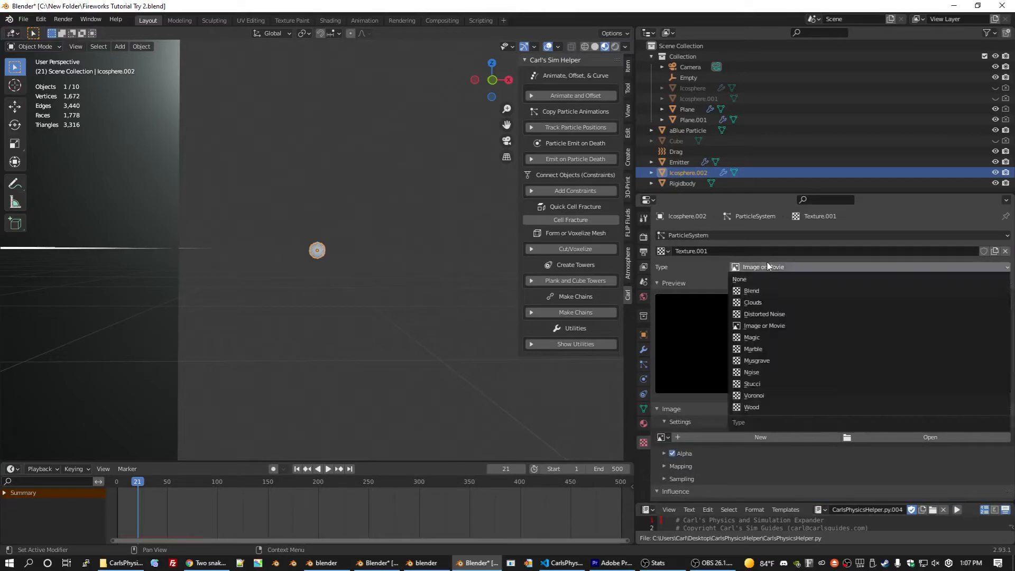
{"action": "left_click", "coordinate": [769, 291]}
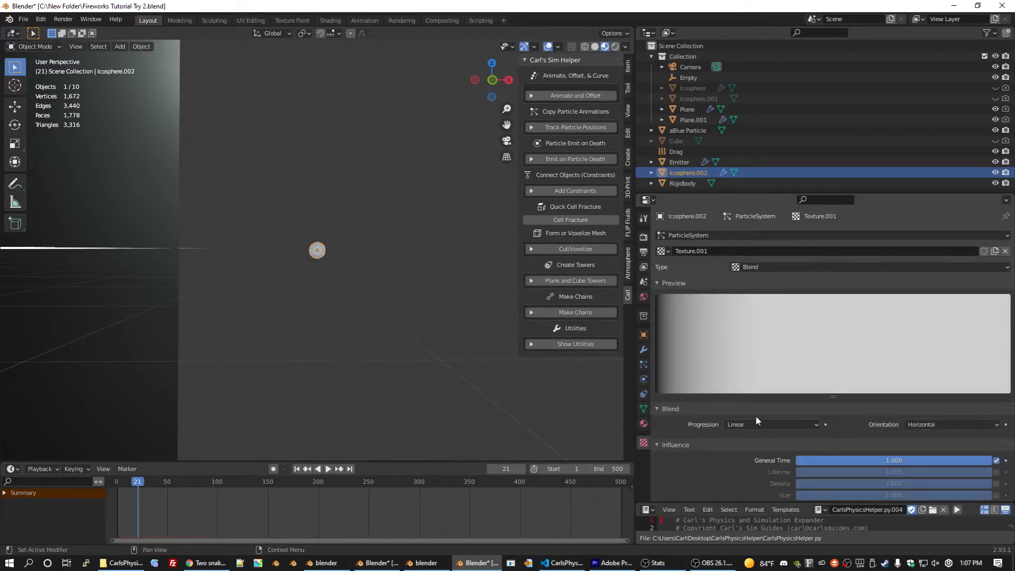
- Make the Blend texture influence Size instead of General Time and set its mapping coordinates to Strand / Particle
{"action": "scroll", "coordinate": [721, 436], "scroll_direction": "down", "scroll_amount": 6}
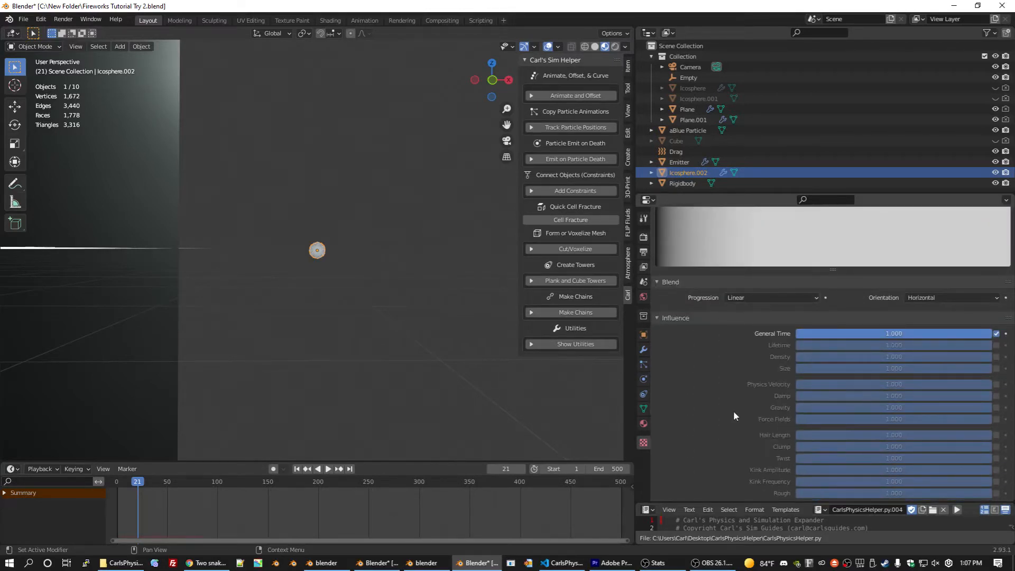
{"action": "left_click", "coordinate": [996, 334]}
{"action": "left_click", "coordinate": [997, 369]}
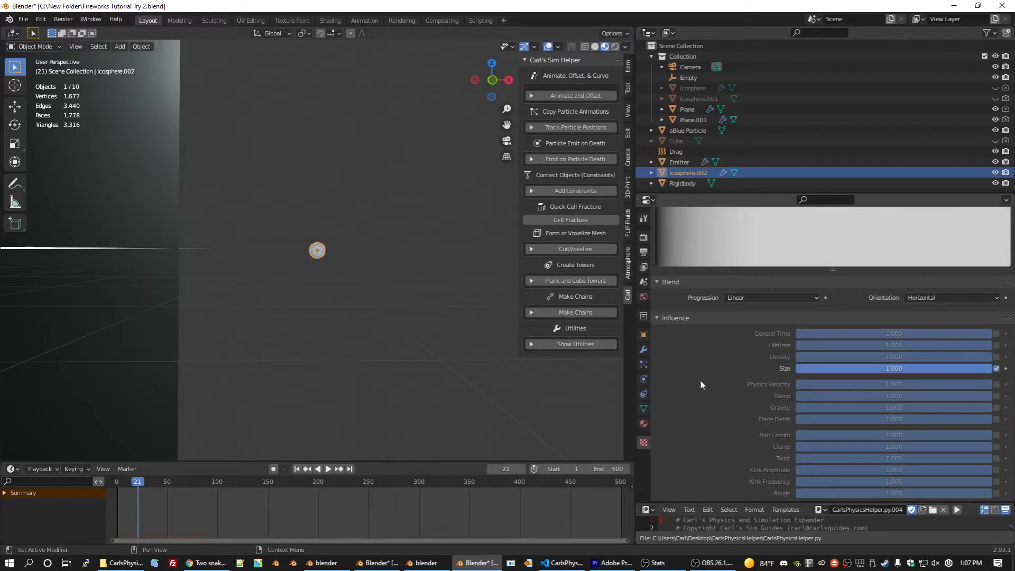
{"action": "scroll", "coordinate": [703, 378], "scroll_direction": "down", "scroll_amount": 6}
{"action": "left_click", "coordinate": [748, 398]}
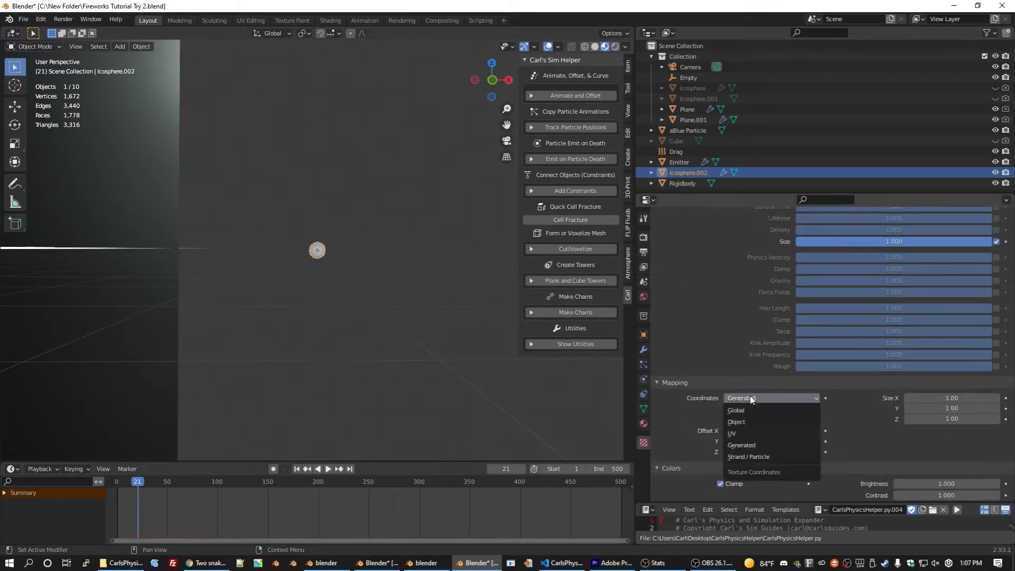
{"action": "left_click", "coordinate": [755, 458]}
- Enable the texture's color ramp and arrange its stops so it runs from white to transparent black
{"action": "scroll", "coordinate": [699, 442], "scroll_direction": "down", "scroll_amount": 5}
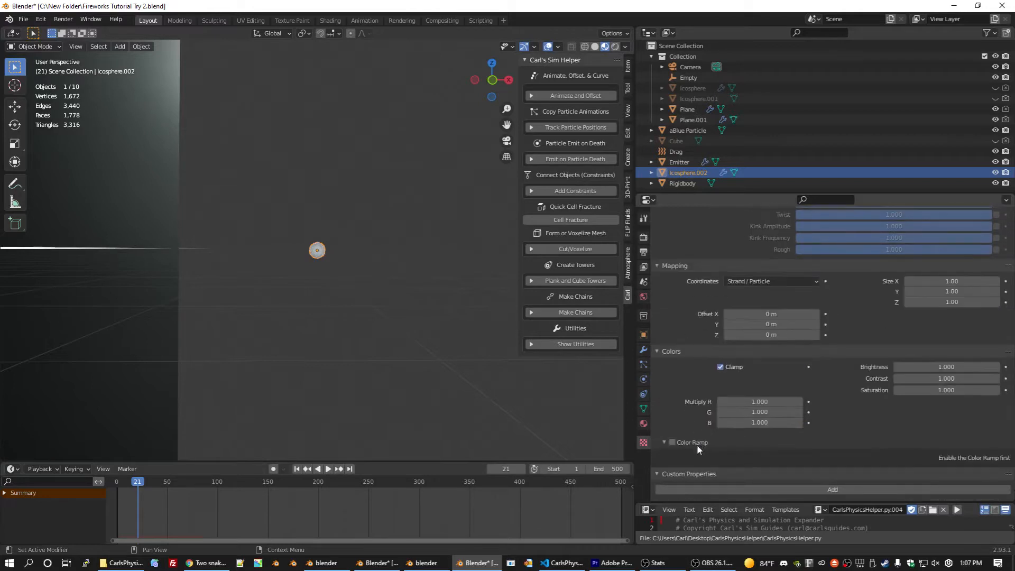
{"action": "left_click", "coordinate": [672, 443]}
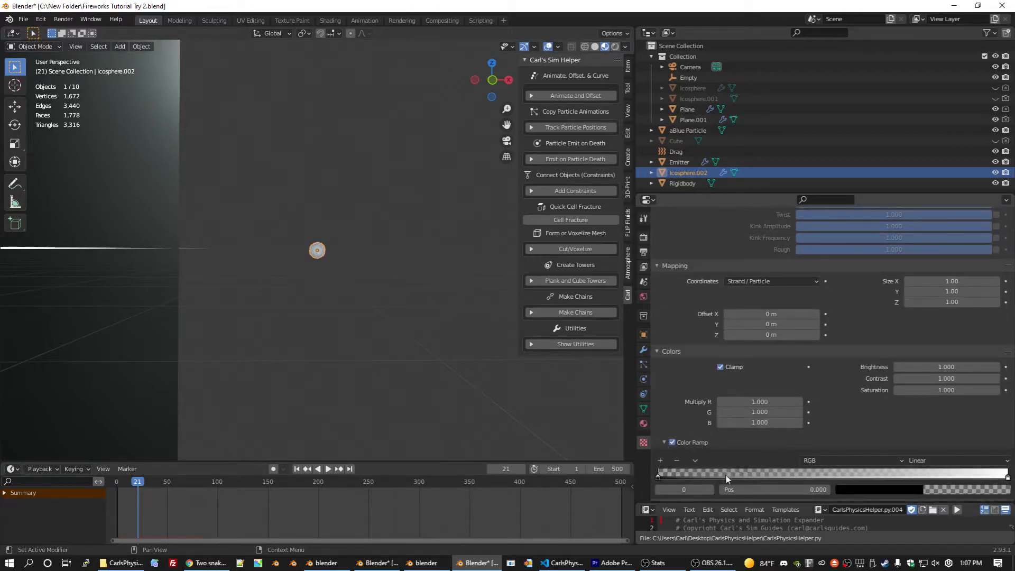
{"action": "mouse_move", "coordinate": [1009, 479]}
{"action": "left_mouse_down"}
{"action": "mouse_move", "coordinate": [660, 479]}
{"action": "mouse_move", "coordinate": [1008, 479]}
{"action": "left_mouse_up"}
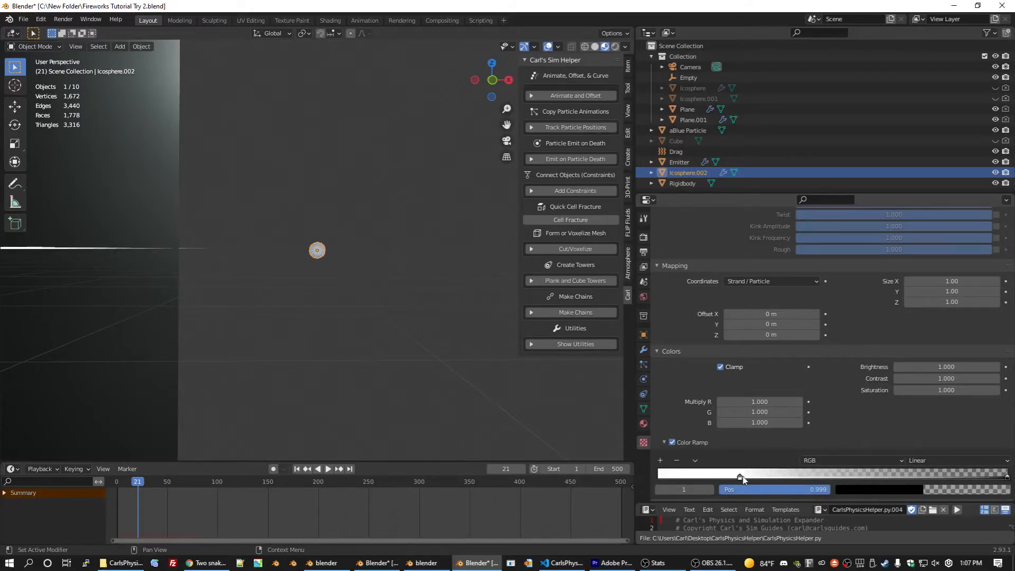
{"action": "left_click_drag", "start_coordinate": [743, 479], "coordinate": [873, 475]}
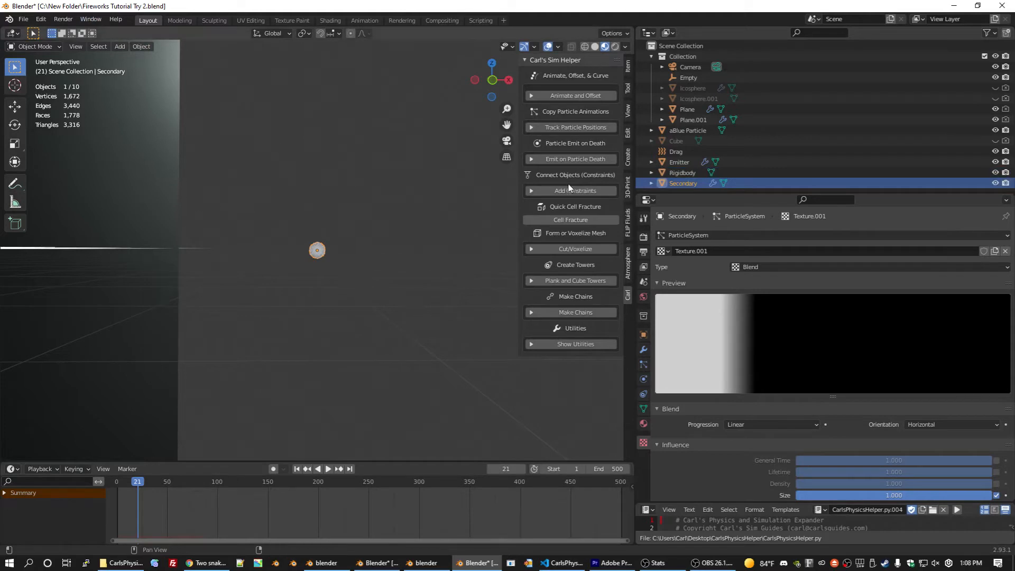
- Undo the last two changes, then add an ico sphere and move it along X beside the Secondary sphere
{"action": "key", "text": "ctrl+z"}
{"action": "key", "text": "ctrl+z"}
{"action": "left_click", "coordinate": [120, 47]}
{"action": "mouse_move", "coordinate": [154, 59]}
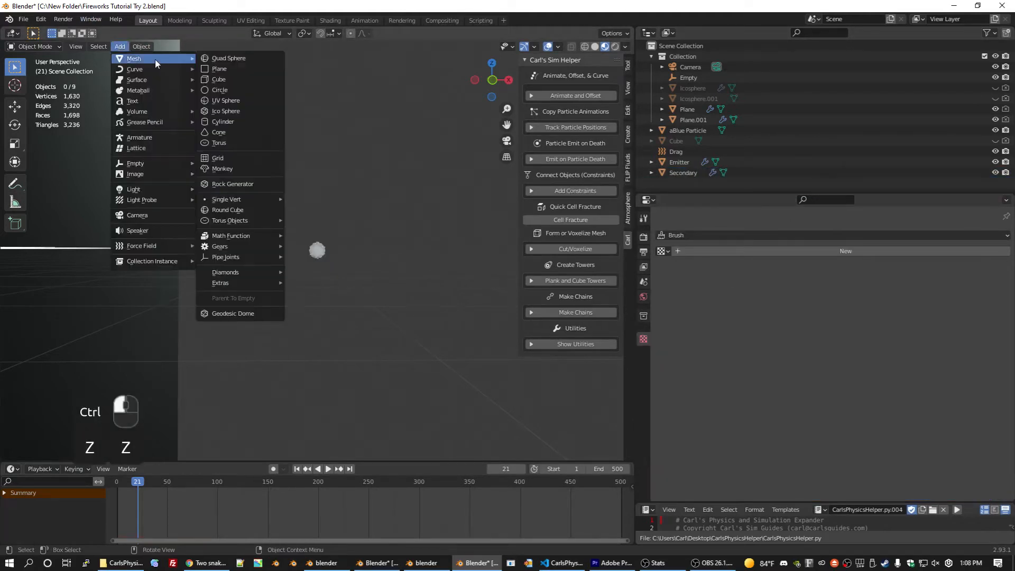
{"action": "left_click", "coordinate": [222, 101]}
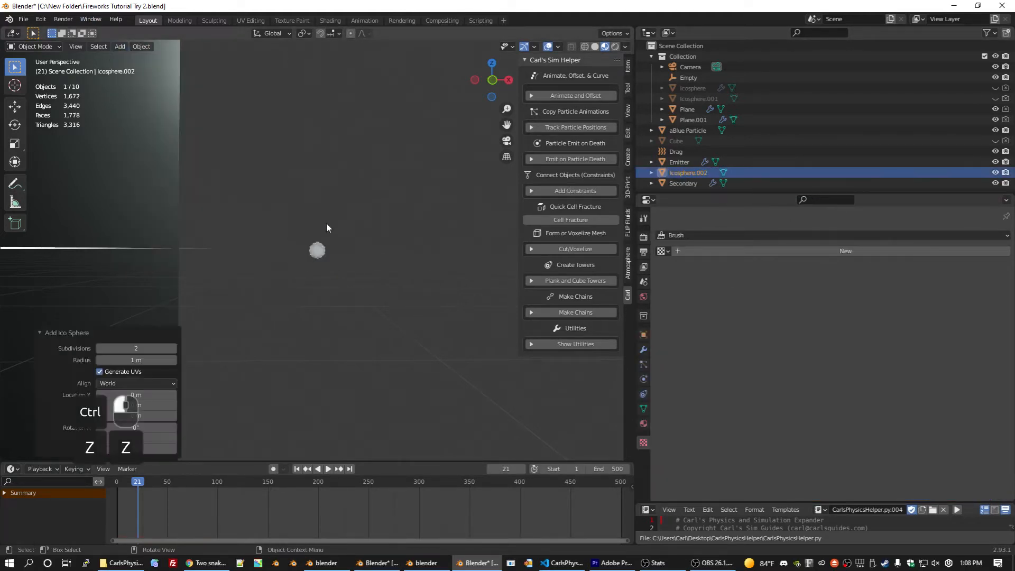
{"action": "key", "text": "g"}
{"action": "key", "text": "x"}
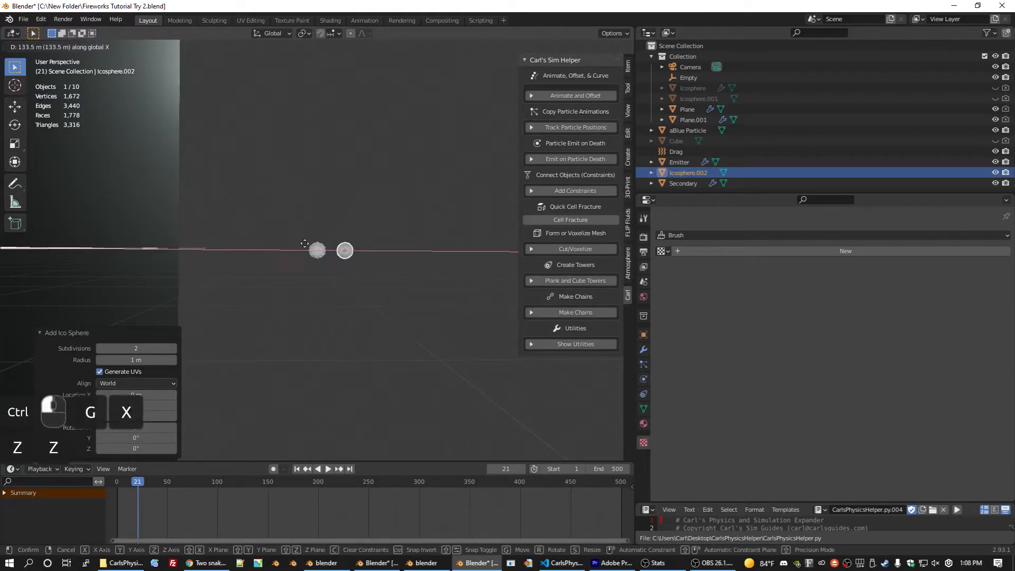
{"action": "left_click", "coordinate": [301, 245]}
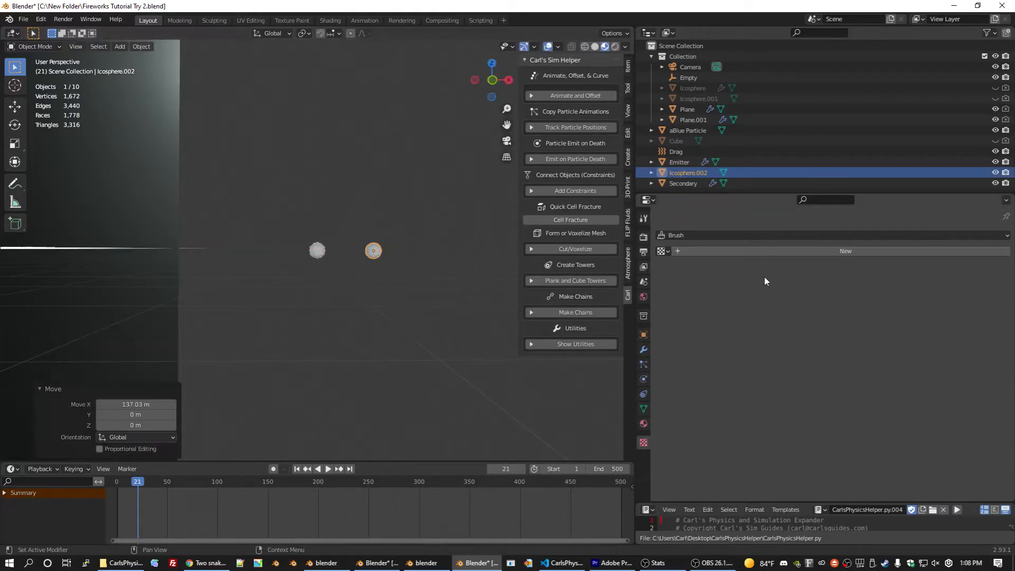
- Give the new ico sphere a new material with a fully saturated purple emission color
{"action": "left_click", "coordinate": [644, 424]}
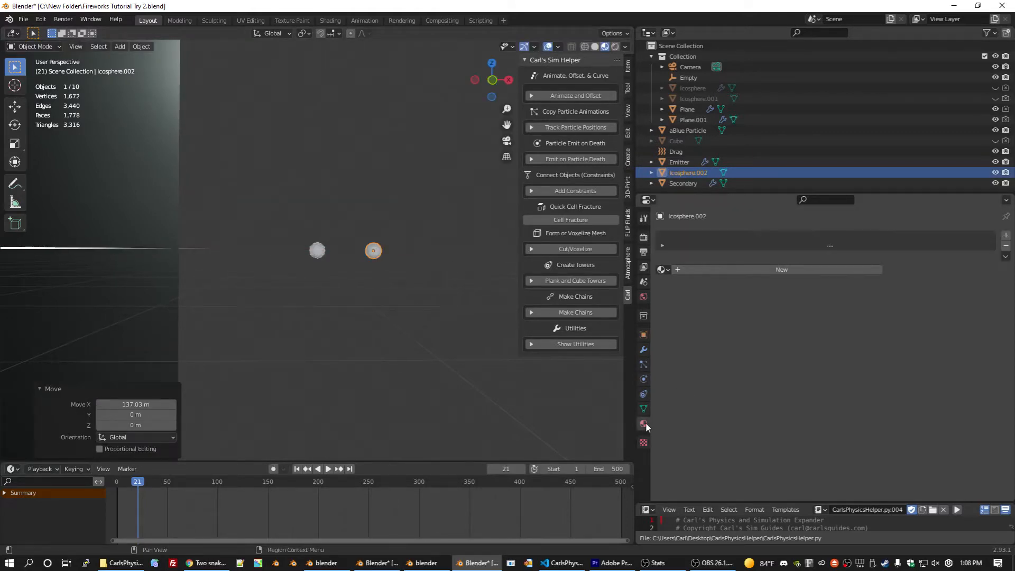
{"action": "left_click", "coordinate": [781, 270]}
{"action": "scroll", "coordinate": [739, 333], "scroll_direction": "down", "scroll_amount": 8}
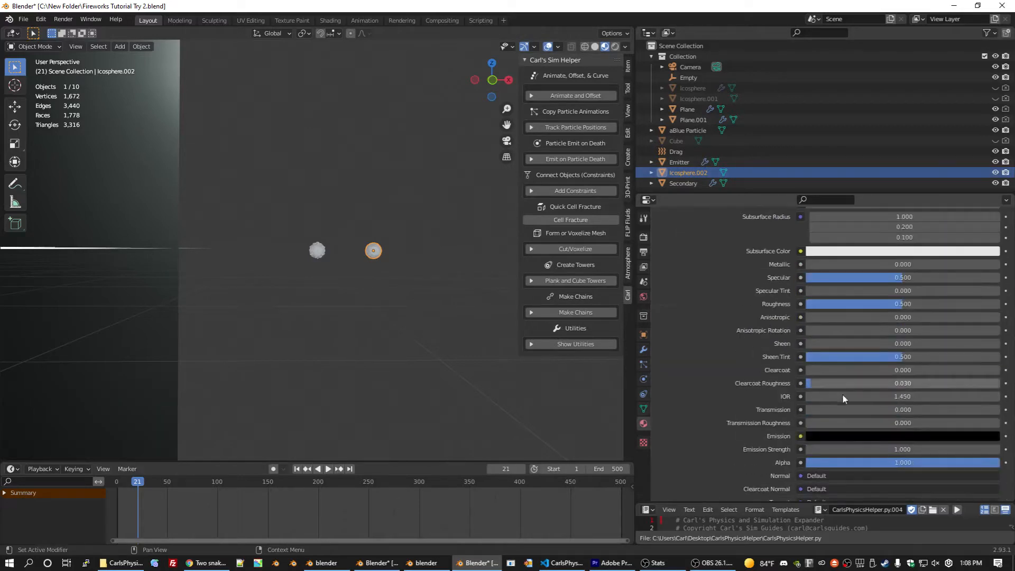
{"action": "left_click", "coordinate": [859, 437]}
{"action": "left_click", "coordinate": [992, 288]}
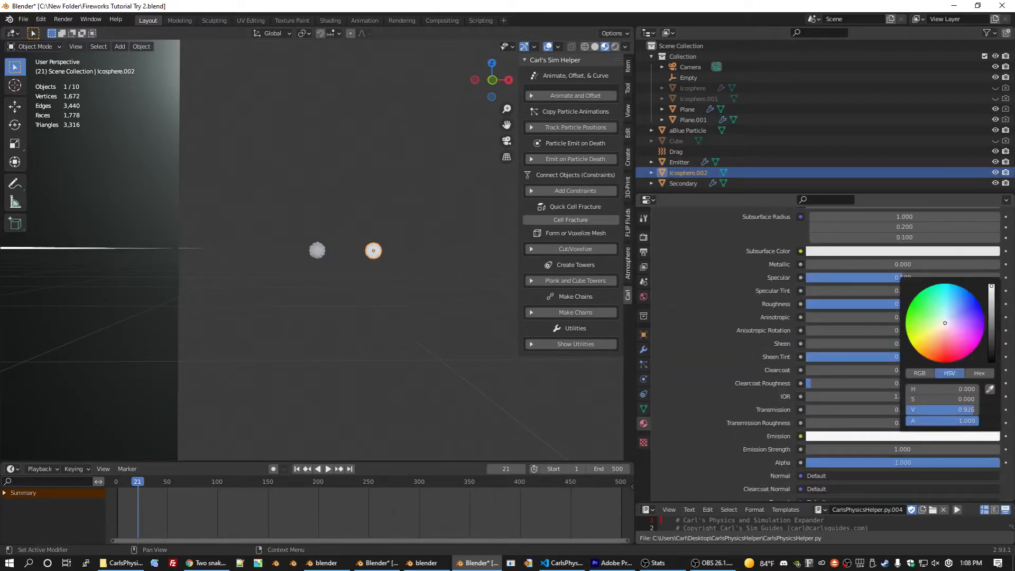
{"action": "left_click_drag", "start_coordinate": [991, 286], "coordinate": [991, 284]}
{"action": "left_click_drag", "start_coordinate": [943, 330], "coordinate": [983, 336]}
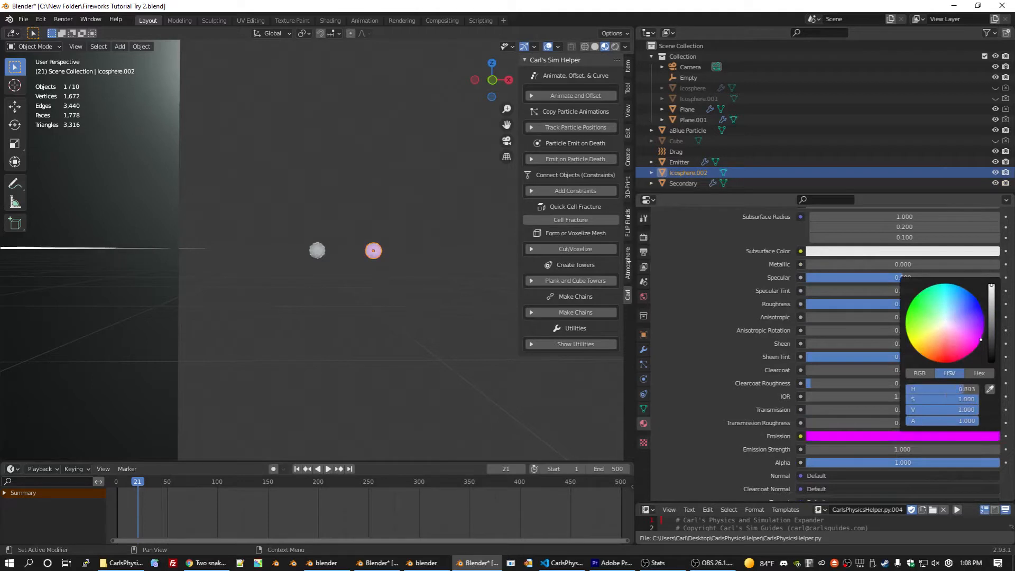
{"action": "left_click", "coordinate": [914, 434]}
{"action": "left_click_drag", "start_coordinate": [970, 333], "coordinate": [985, 325]}
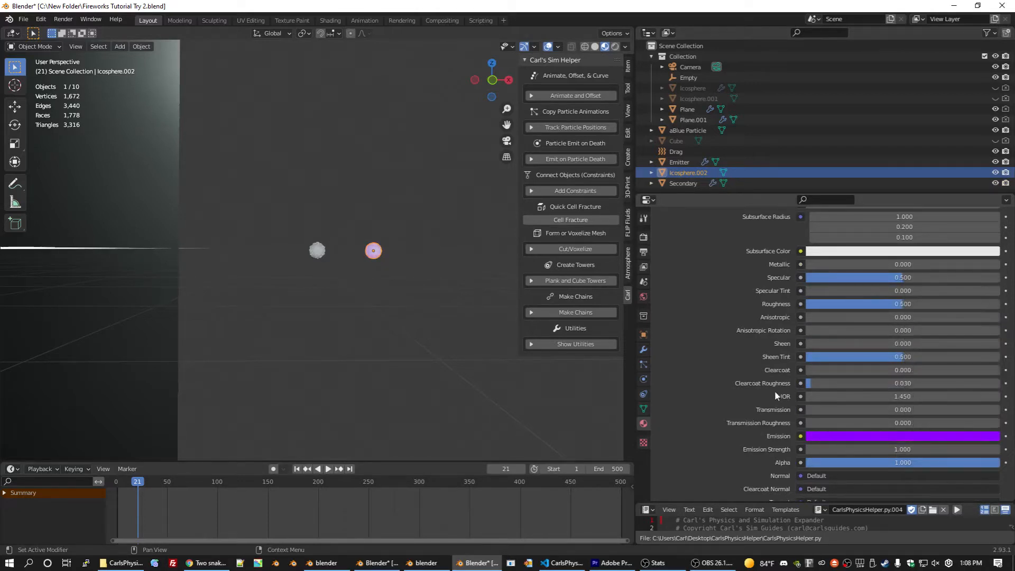
- Set the purple material's emission strength to 5
{"action": "left_click", "coordinate": [898, 448]}
{"action": "type", "text": "5"}
{"action": "key", "text": "Return"}
- Render the Secondary sphere's particles as Object, using the purple ico sphere as the instance object
{"action": "left_click", "coordinate": [316, 248]}
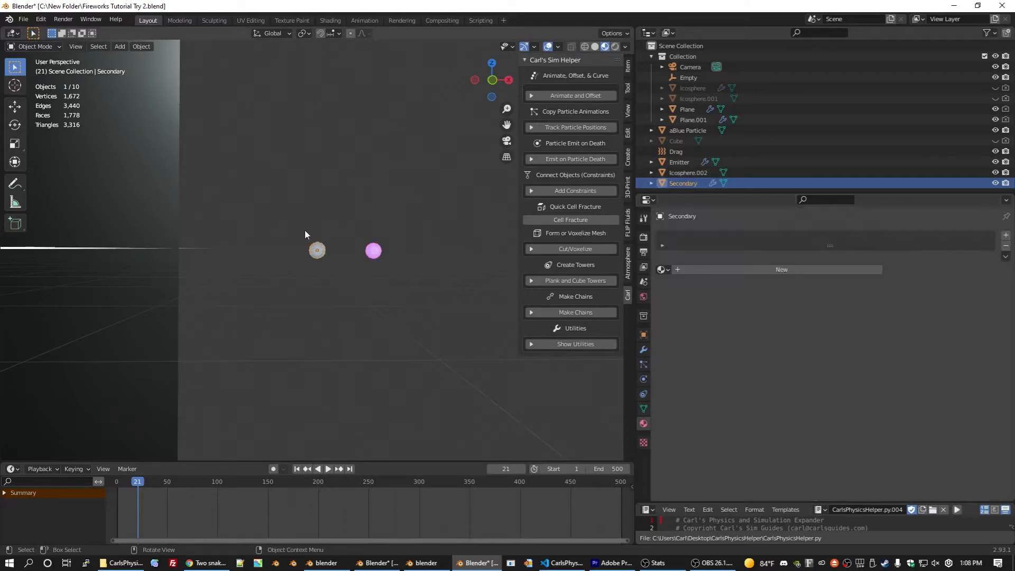
{"action": "left_click", "coordinate": [644, 367]}
{"action": "scroll", "coordinate": [704, 385], "scroll_direction": "down", "scroll_amount": 10}
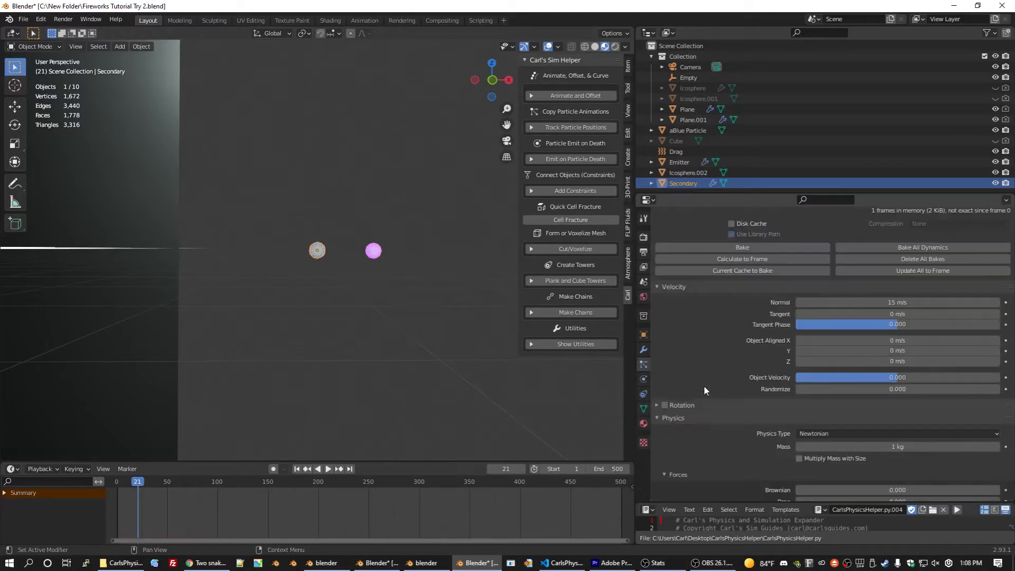
{"action": "left_click", "coordinate": [849, 295]}
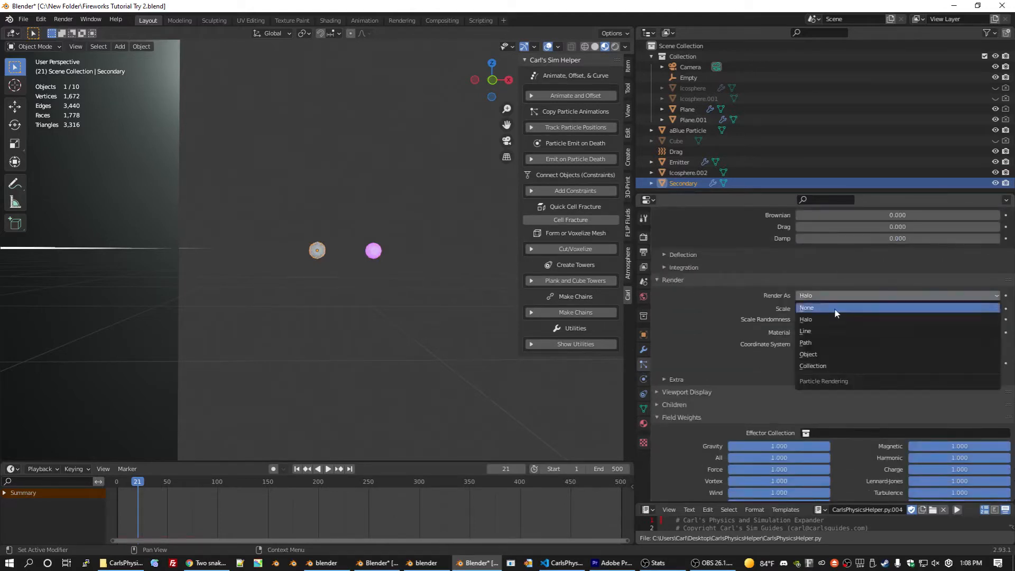
{"action": "left_click", "coordinate": [824, 355]}
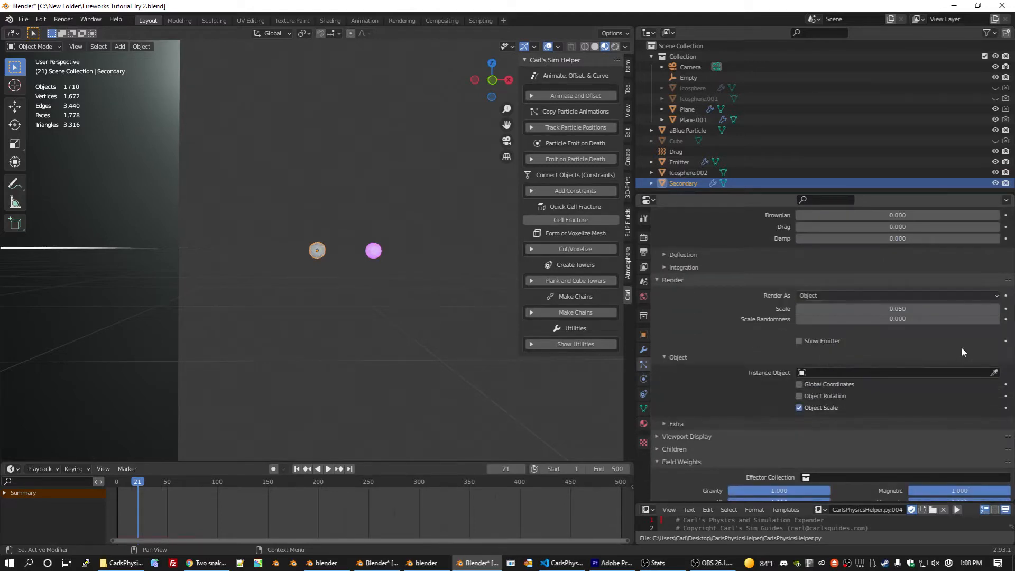
{"action": "left_click", "coordinate": [994, 373]}
{"action": "left_click", "coordinate": [373, 250]}
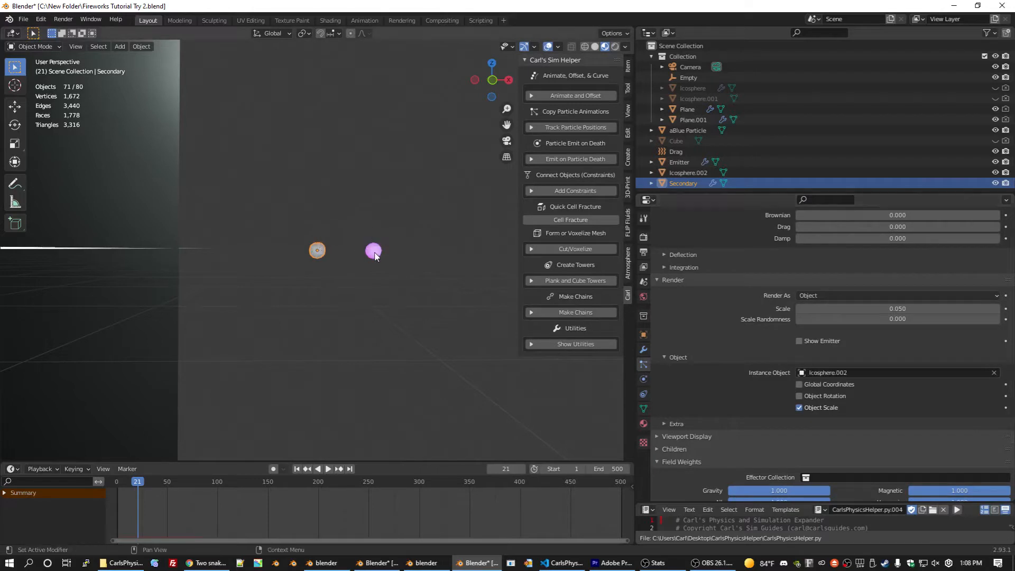
- Rename the purple ico sphere to "Purple Particle"
{"action": "double_click", "coordinate": [687, 172]}
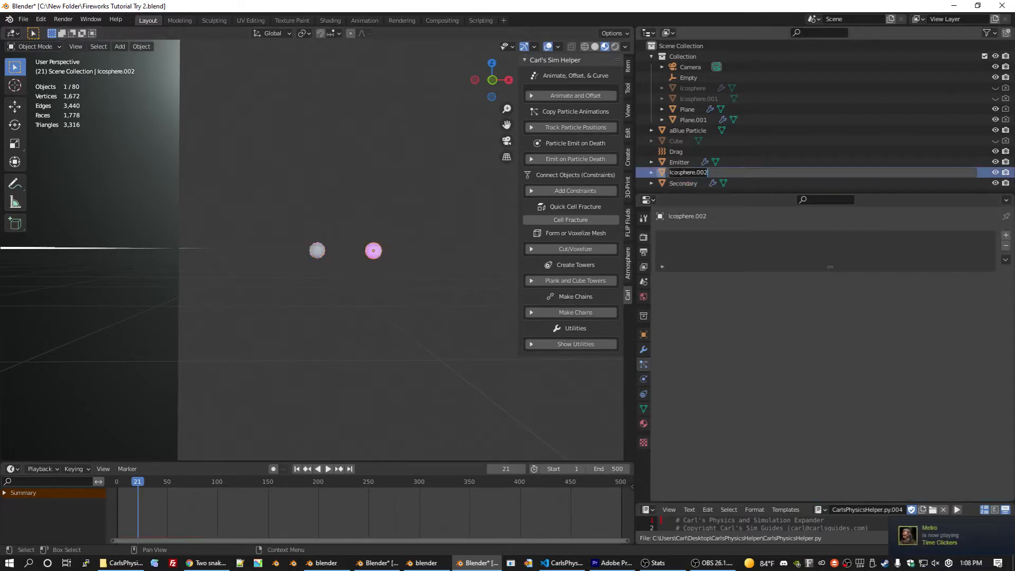
{"action": "type", "text": "Purple"}
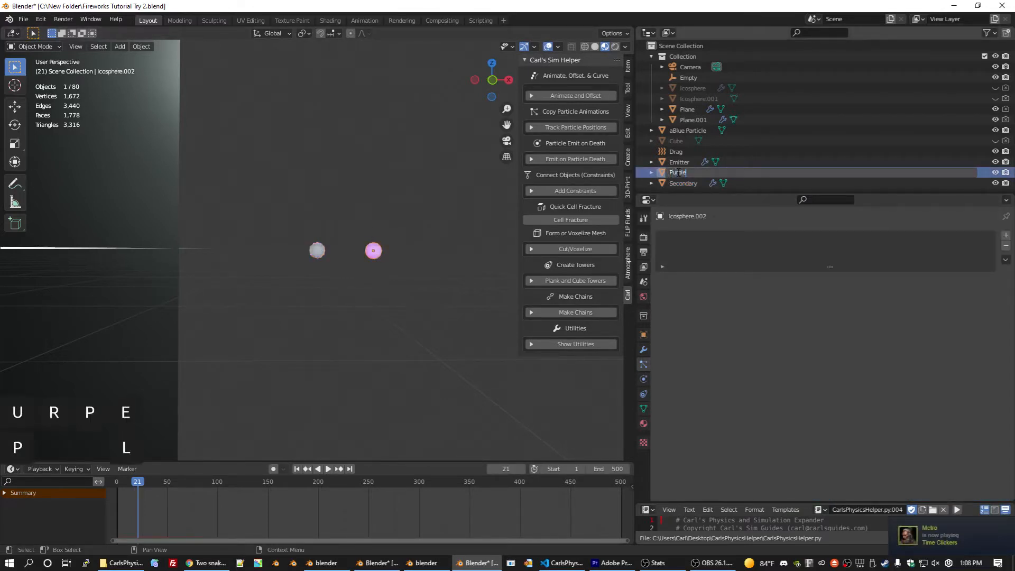
{"action": "type", "text": " Particle"}
{"action": "key", "text": "Return"}
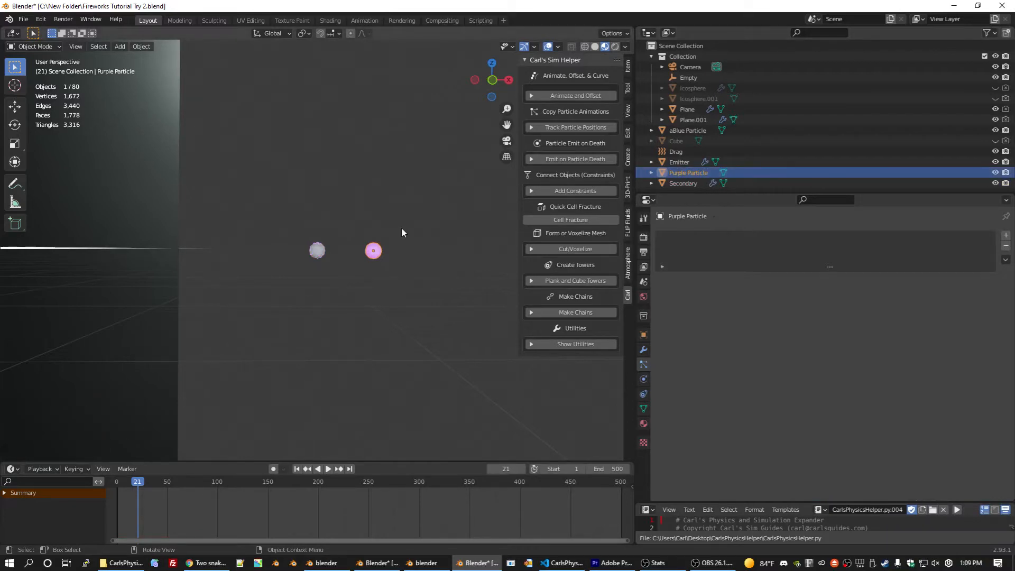
- Move Purple Particle into a new collection named "All Particles"
{"action": "key", "text": "m"}
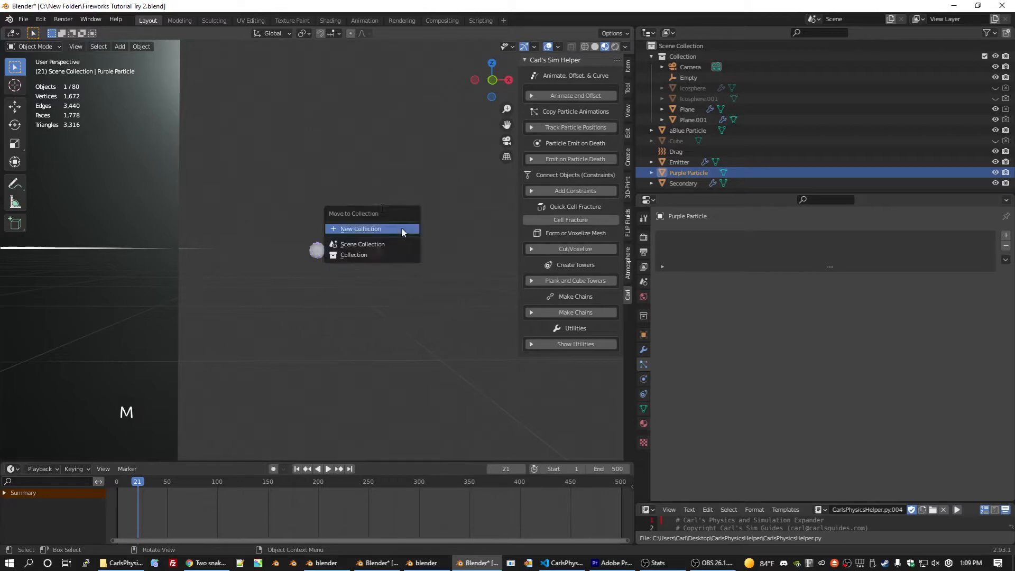
{"action": "left_click", "coordinate": [402, 229]}
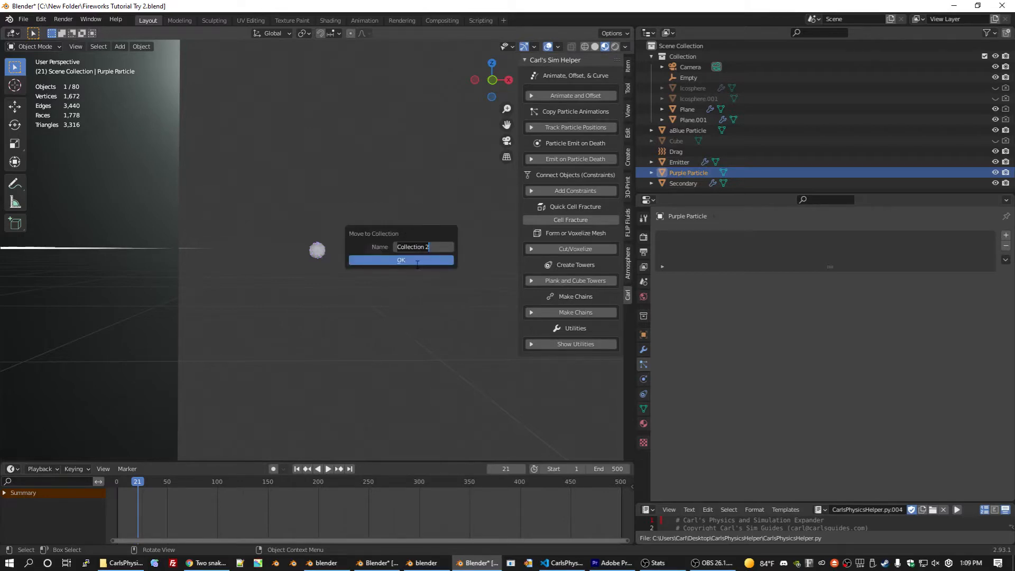
{"action": "type", "text": "All Partic"}
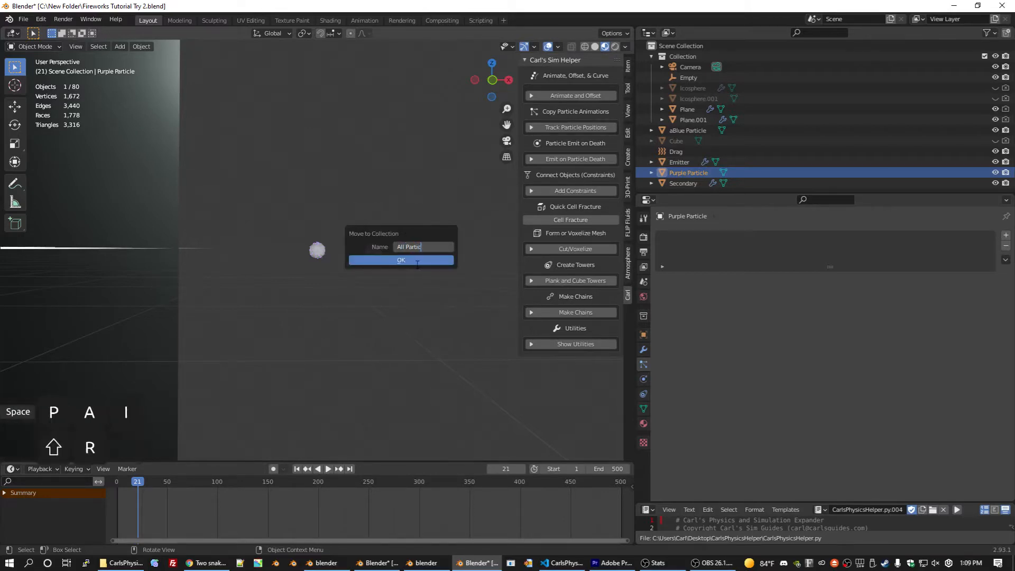
{"action": "type", "text": "les"}
{"action": "key", "text": "Return"}
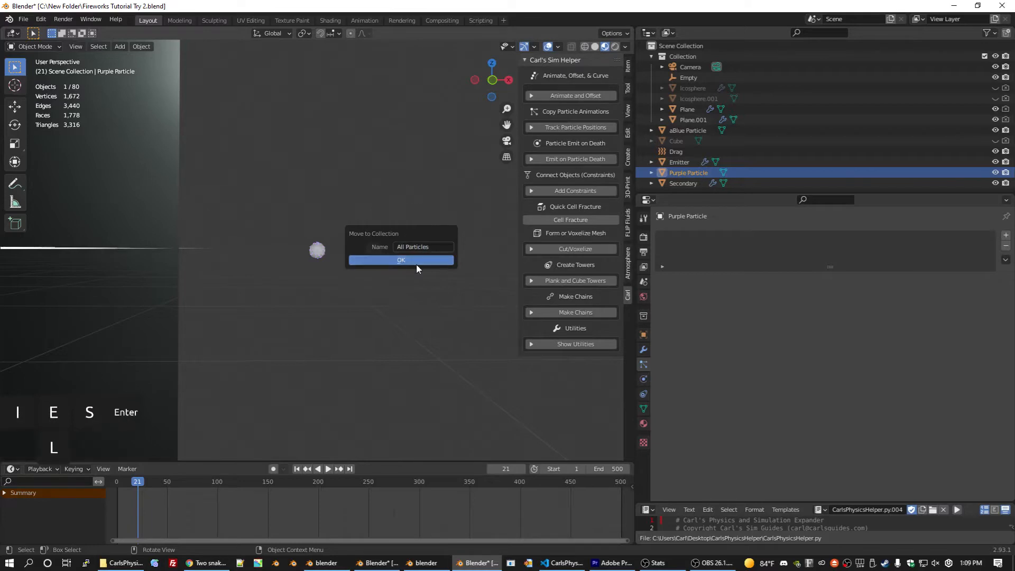
{"action": "left_click", "coordinate": [417, 264]}
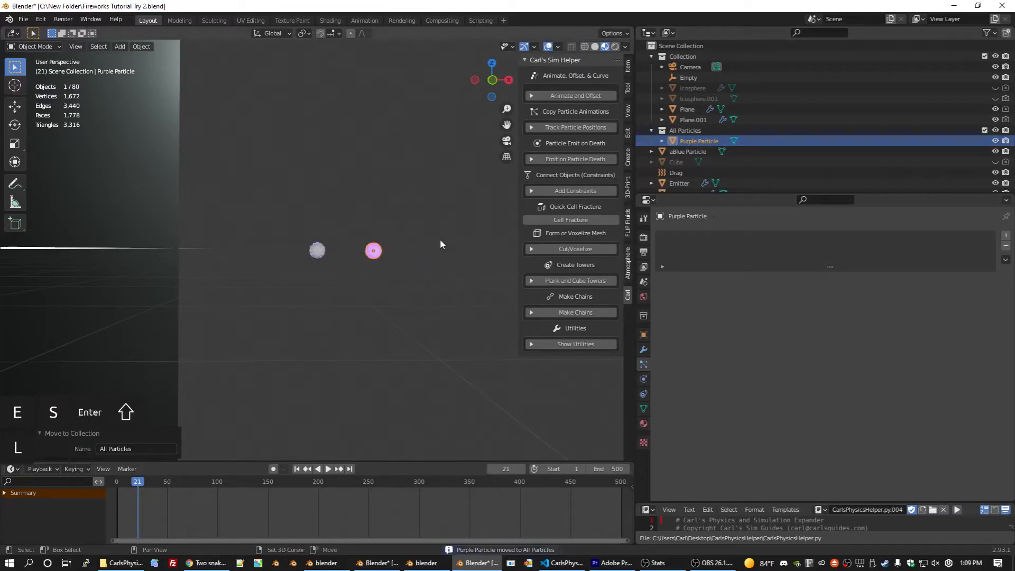
- Duplicate Purple Particle and place the copy about 3.5 m farther along X
{"action": "key", "text": "shift+d"}
{"action": "key", "text": "x"}
{"action": "left_click", "coordinate": [468, 243]}
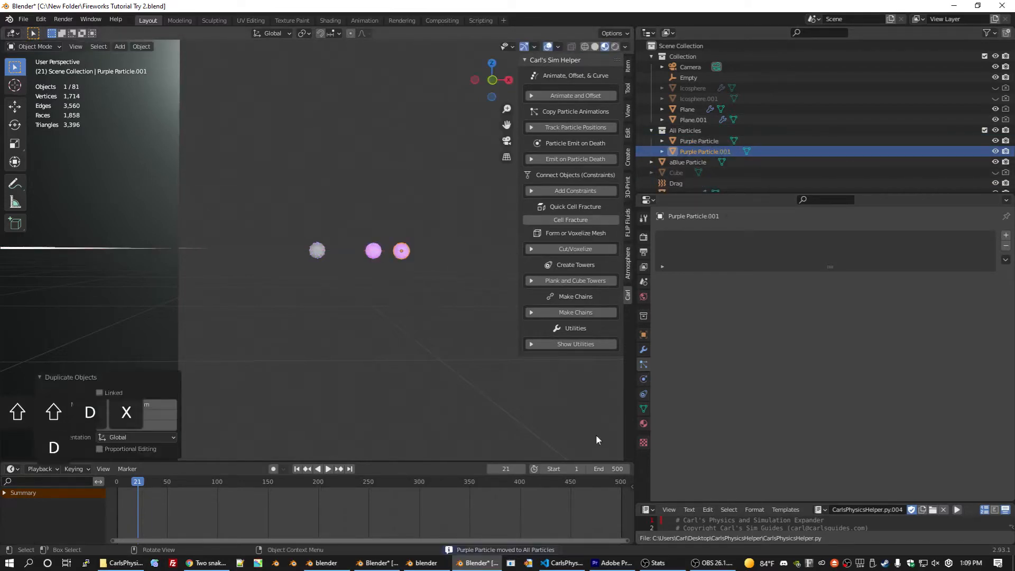
- Make the duplicate sphere's material single-user and change its emission color to orange
{"action": "left_click", "coordinate": [644, 423]}
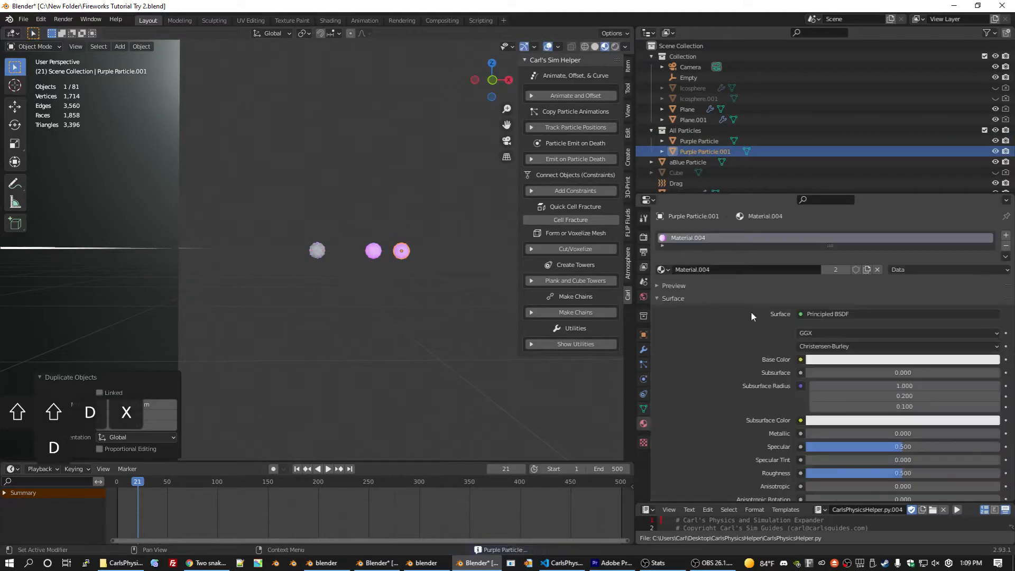
{"action": "left_click", "coordinate": [834, 270]}
{"action": "scroll", "coordinate": [800, 337], "scroll_direction": "down", "scroll_amount": 5}
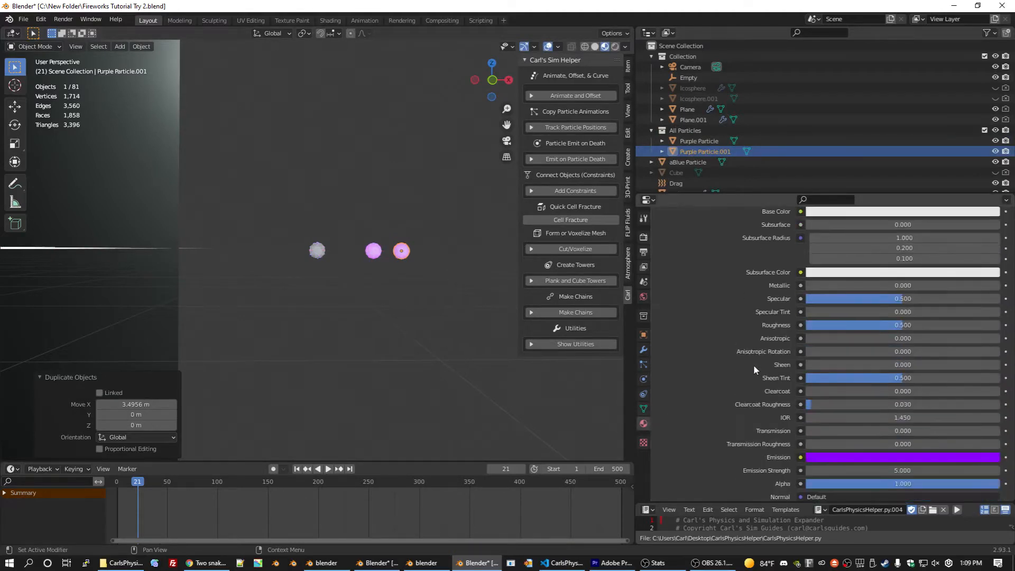
{"action": "left_click", "coordinate": [840, 459]}
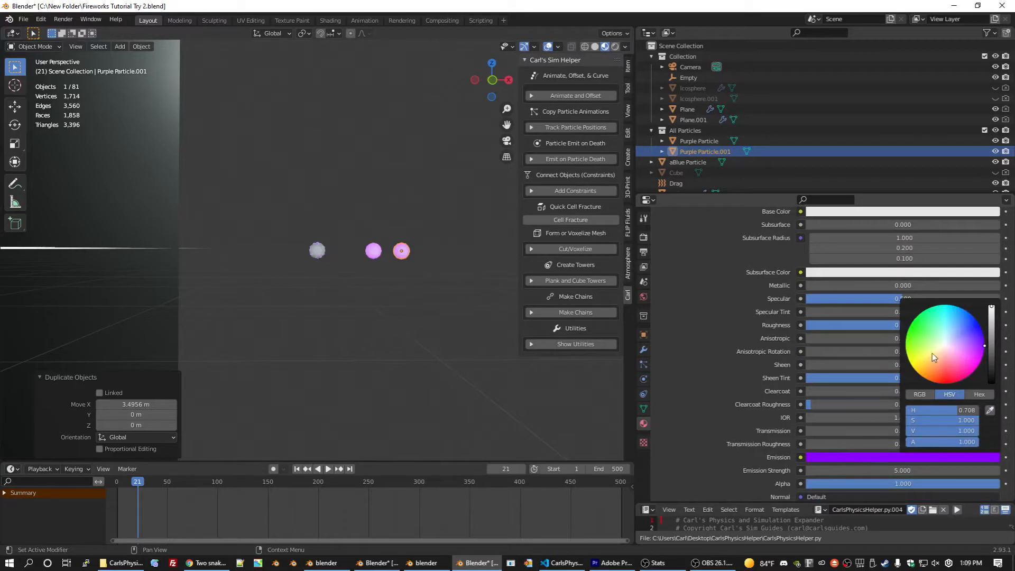
{"action": "left_click", "coordinate": [967, 316]}
{"action": "mouse_move", "coordinate": [966, 312]}
{"action": "left_mouse_down"}
{"action": "mouse_move", "coordinate": [982, 347]}
{"action": "mouse_move", "coordinate": [957, 381]}
{"action": "mouse_move", "coordinate": [912, 364]}
{"action": "mouse_move", "coordinate": [921, 375]}
{"action": "left_mouse_up"}
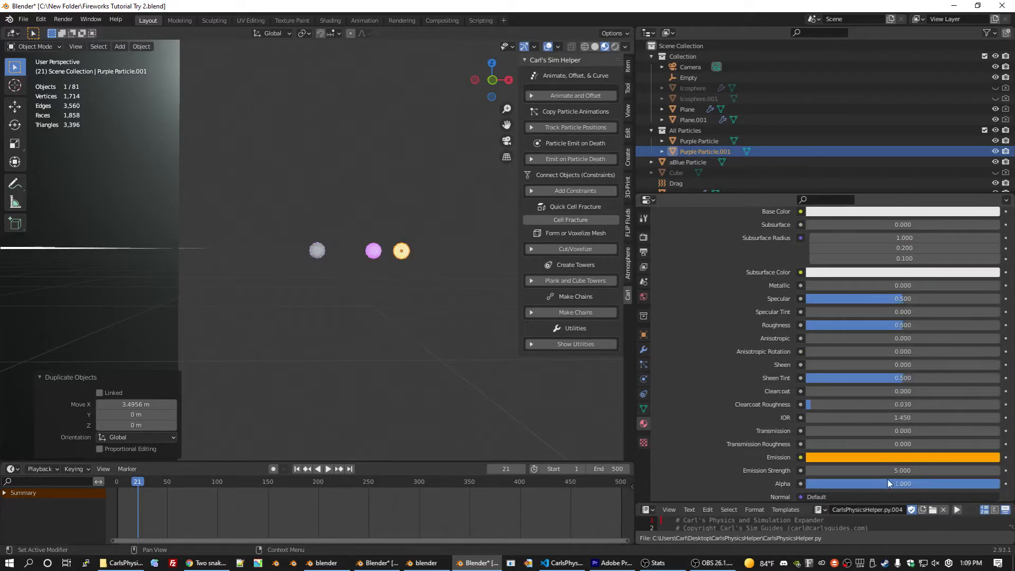
- Duplicate the orange sphere farther along X, giving one copy a light blue and another a white emission color
{"action": "key", "text": "shift+d"}
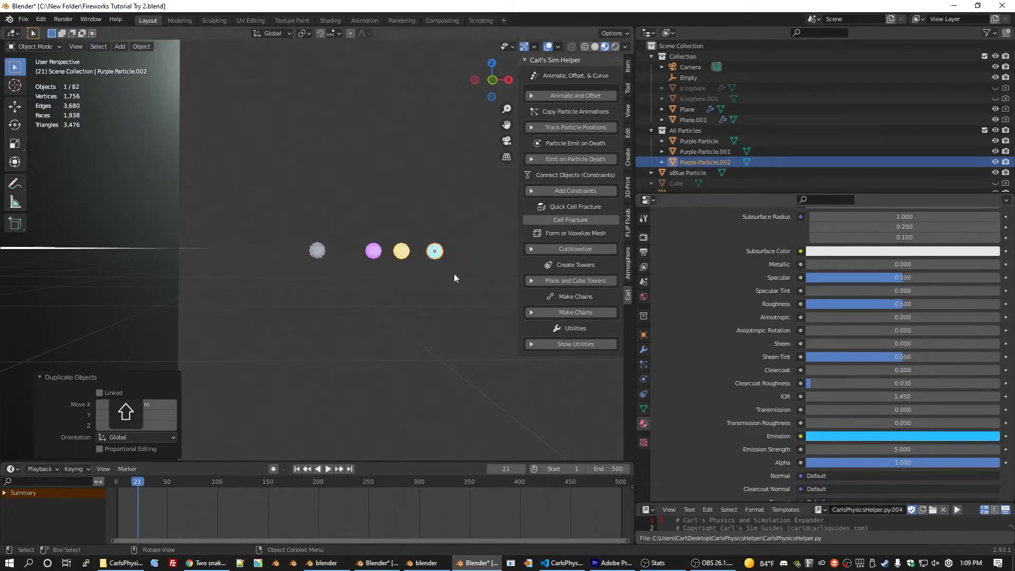
{"action": "key", "text": "shift+d"}
{"action": "key", "text": "shift+d"}
{"action": "scroll", "coordinate": [841, 271], "scroll_direction": "up", "scroll_amount": 8}
{"action": "left_click", "coordinate": [842, 272]}
{"action": "scroll", "coordinate": [841, 271], "scroll_direction": "down", "scroll_amount": 10}
- Change the emission color of the sphere copy beyond the white one to green
{"action": "left_click", "coordinate": [511, 253]}
{"action": "left_click", "coordinate": [512, 250]}
{"action": "scroll", "coordinate": [865, 317], "scroll_direction": "up", "scroll_amount": 3}
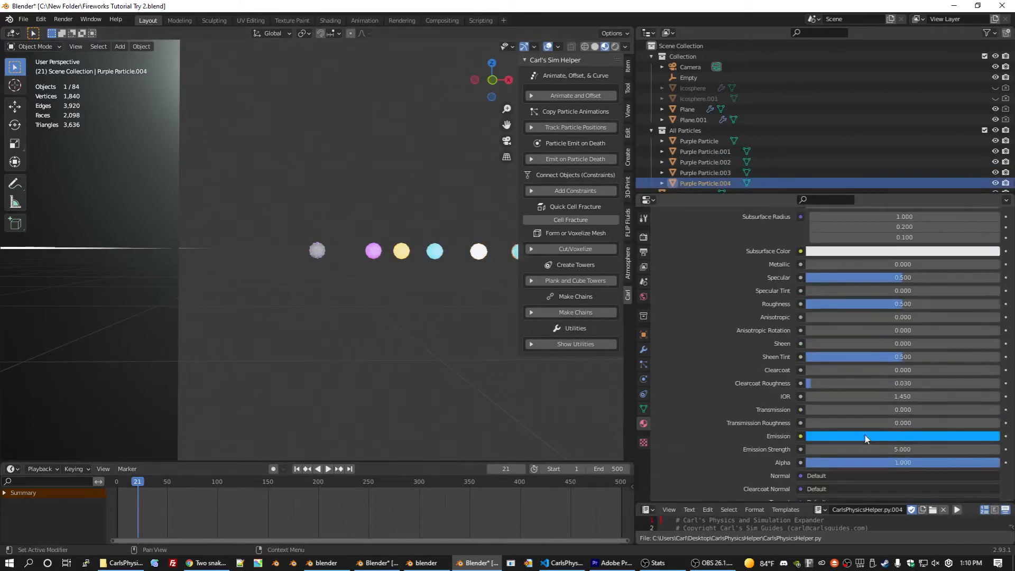
{"action": "left_click", "coordinate": [865, 435]}
{"action": "left_click", "coordinate": [909, 305]}
- Duplicate the green sphere along X to beside the purple one and change the copy's emission color to pink
{"action": "key", "text": "shift+d"}
{"action": "key", "text": "x"}
{"action": "left_click", "coordinate": [200, 299]}
{"action": "left_click", "coordinate": [883, 437]}
{"action": "left_click", "coordinate": [968, 338]}
- Duplicate the pink sphere along X and place the copy beyond the green sphere
{"action": "left_click", "coordinate": [338, 251]}
{"action": "key", "text": "shift+d"}
{"action": "key", "text": "x"}
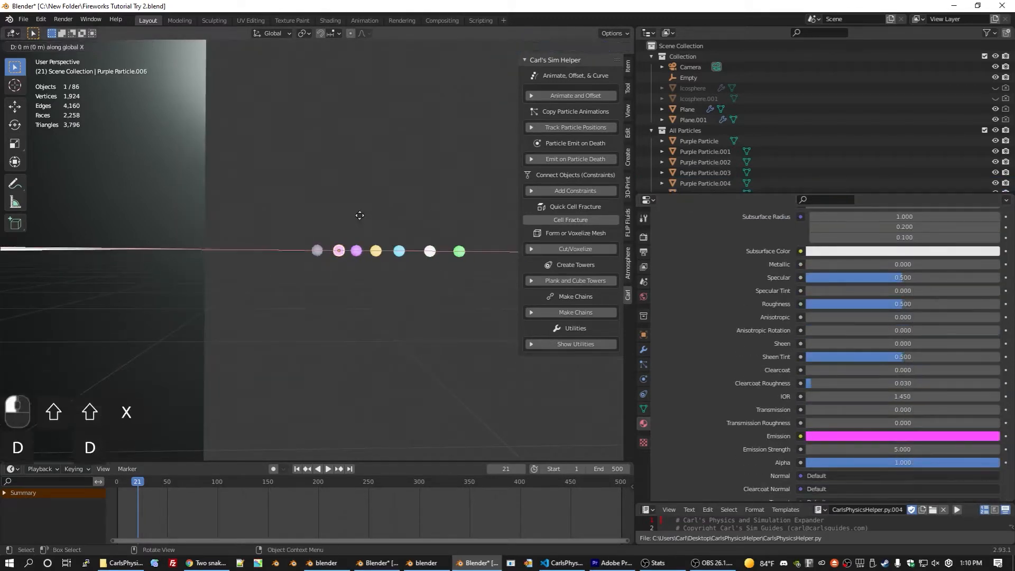
{"action": "left_click", "coordinate": [510, 215]}
- Rename the green, white and pink spheres "Green", "White" and "Pink"
{"action": "double_click", "coordinate": [693, 110]}
{"action": "type", "text": "Green"}
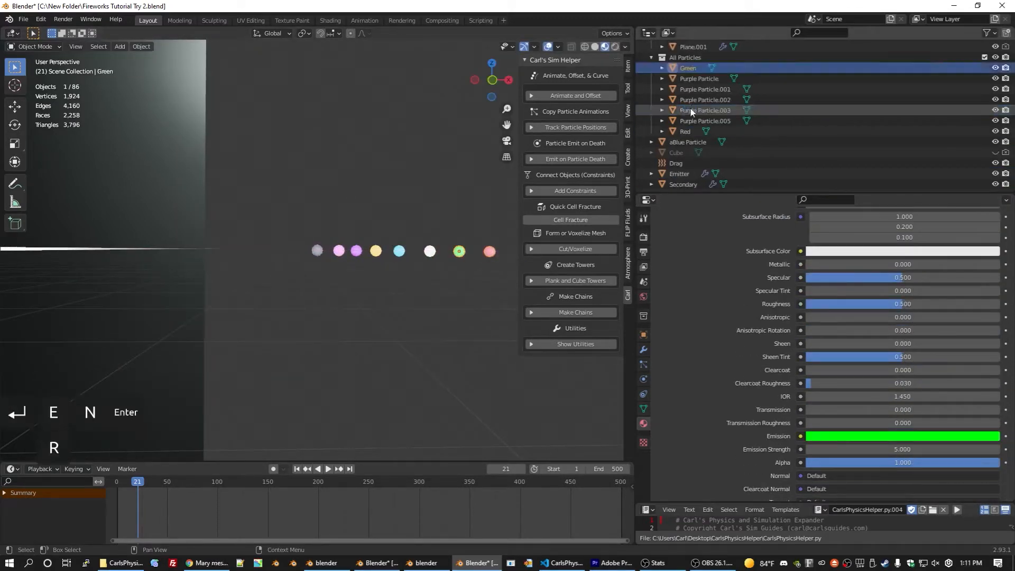
{"action": "double_click", "coordinate": [690, 109]}
{"action": "type", "text": "White"}
{"action": "left_click", "coordinate": [698, 112]}
{"action": "double_click", "coordinate": [697, 112]}
{"action": "type", "text": "Pink"}
{"action": "key", "text": "Return"}
- Rename the blue sphere "Blue" and the orange sphere "Yellow"
{"action": "double_click", "coordinate": [698, 110]}
{"action": "type", "text": "Blue"}
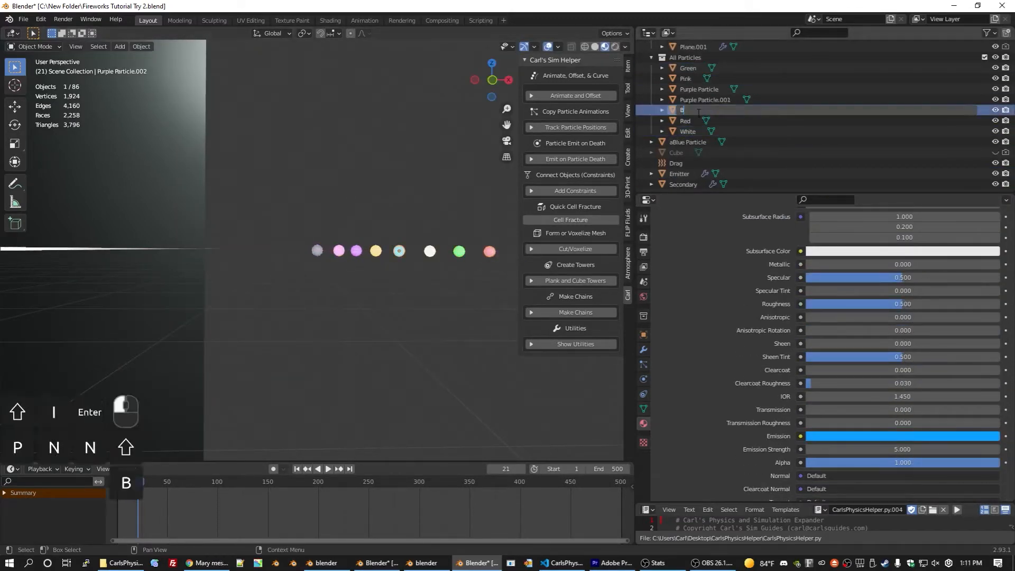
{"action": "key", "text": "Return"}
{"action": "double_click", "coordinate": [698, 110]}
{"action": "type", "text": "Yellow"}
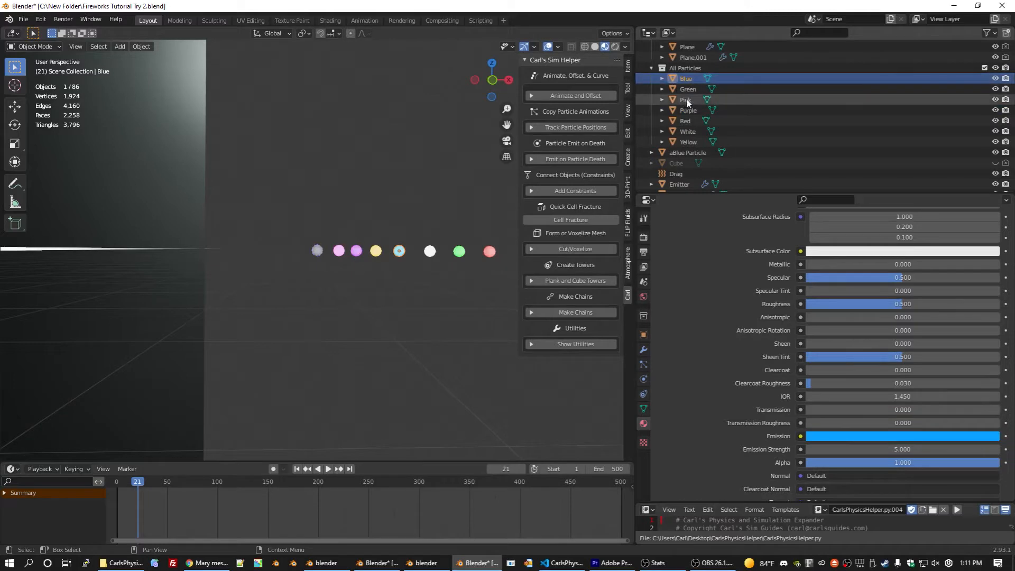
- Duplicate the Blue, Green and White spheres together and place the copies above the row along Z
{"action": "left_click", "coordinate": [693, 132], "text": "ctrl"}
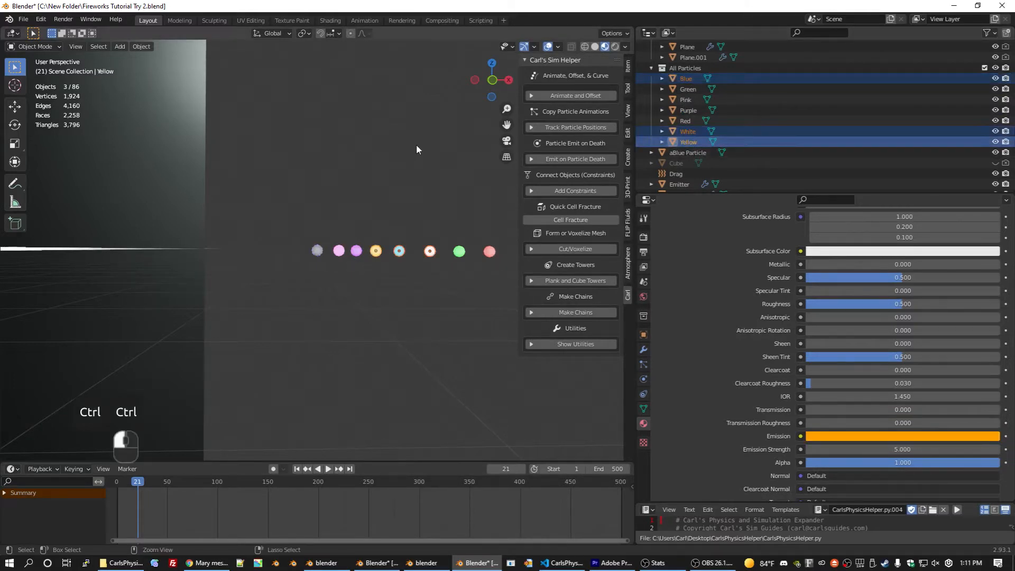
{"action": "left_click", "coordinate": [688, 78]}
{"action": "left_click", "coordinate": [690, 90], "text": "ctrl"}
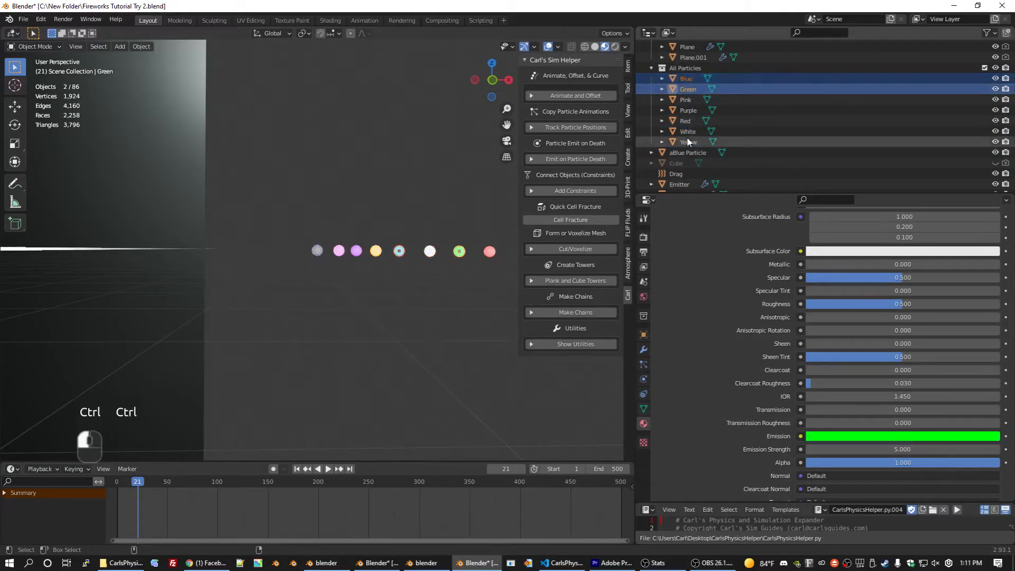
{"action": "left_click", "coordinate": [687, 132], "text": "ctrl"}
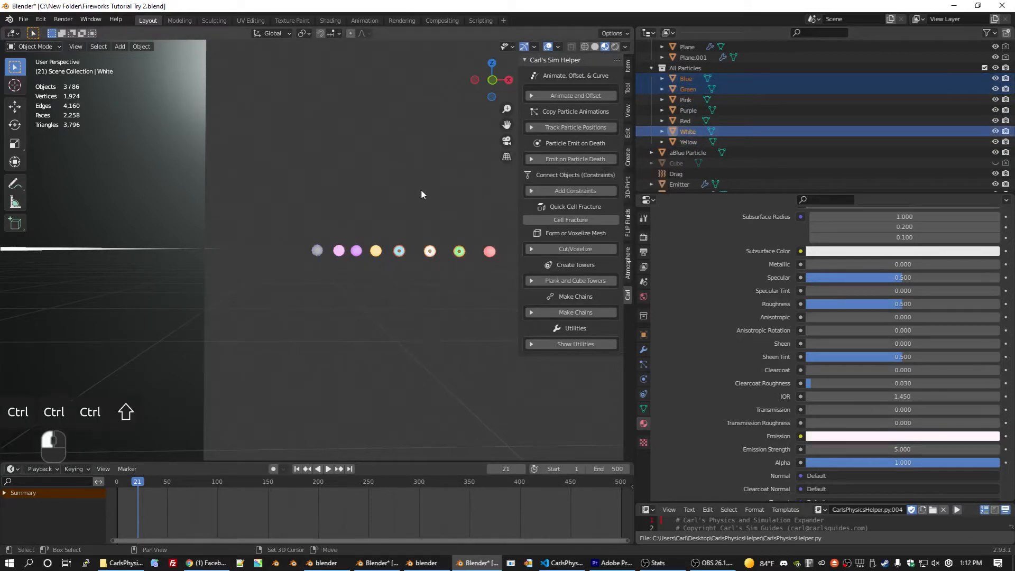
{"action": "key", "text": "shift+d"}
{"action": "key", "text": "x"}
{"action": "key", "text": "z"}
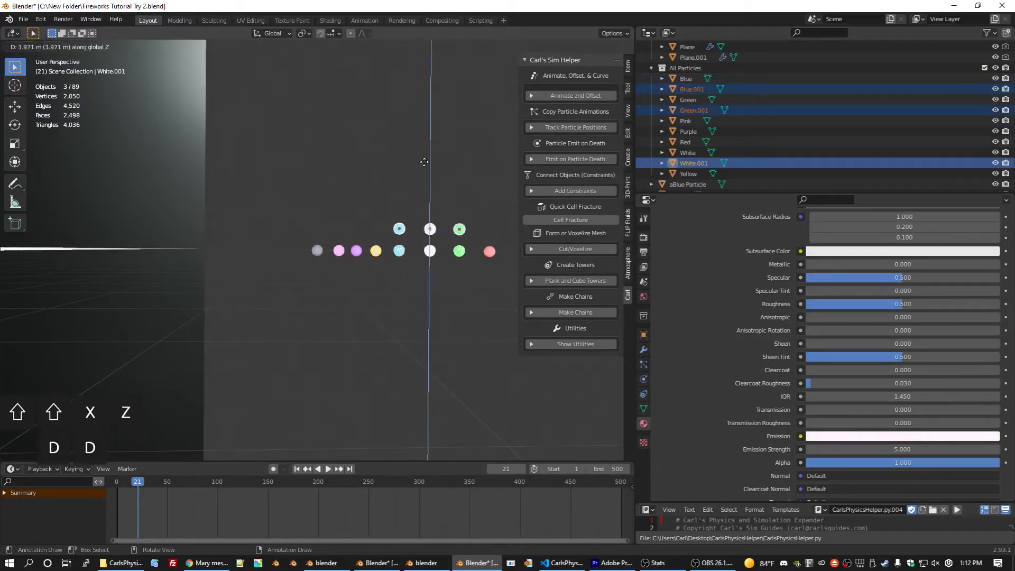
{"action": "left_click", "coordinate": [425, 150]}
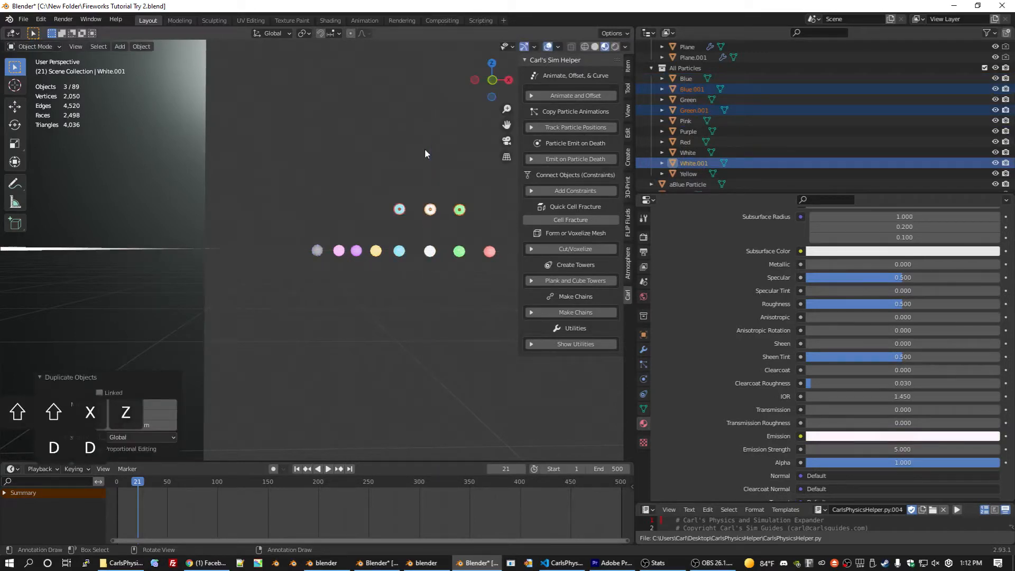
- Move the blue, green and white copies into a new collection named "BlueGreenWhite"
{"action": "key", "text": "m"}
{"action": "left_click", "coordinate": [424, 149]}
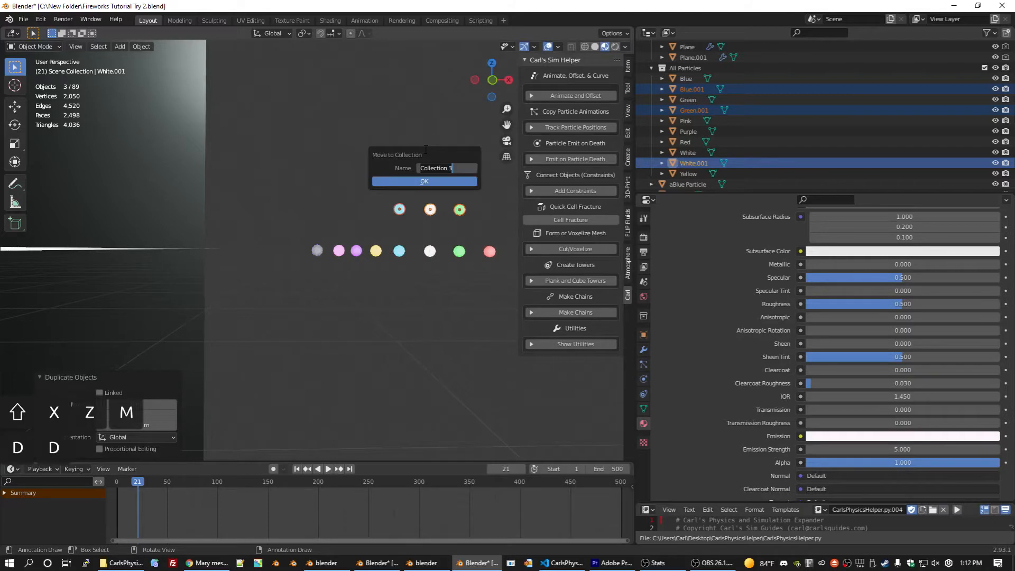
{"action": "type", "text": "BlueGree"}
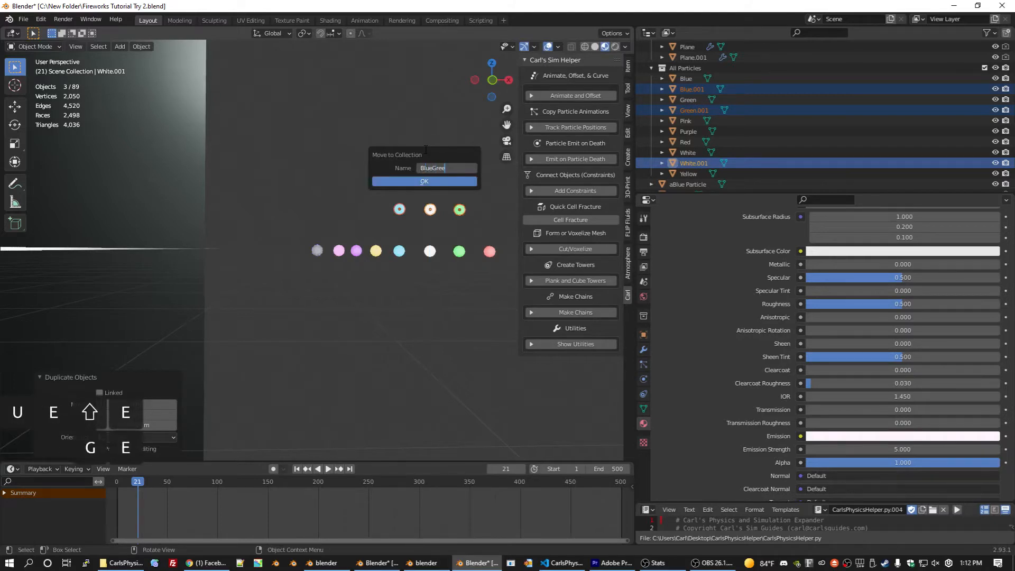
{"action": "type", "text": "nWhite"}
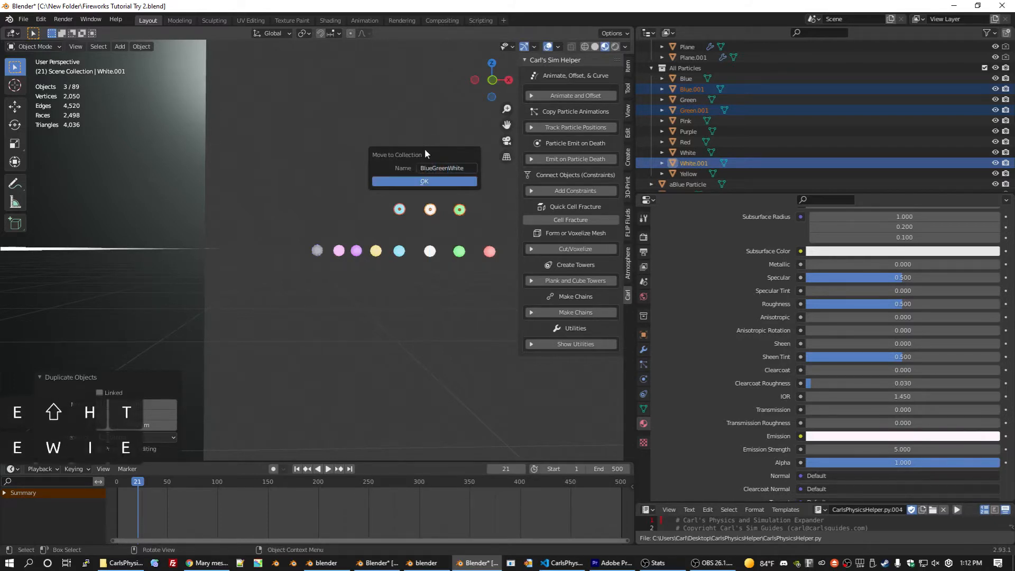
{"action": "left_click", "coordinate": [425, 181]}
- Duplicate the Red, Purple and Blue spheres together and place the copies above the existing two rows
{"action": "key", "text": "ctrl+z"}
{"action": "key", "text": "ctrl+z"}
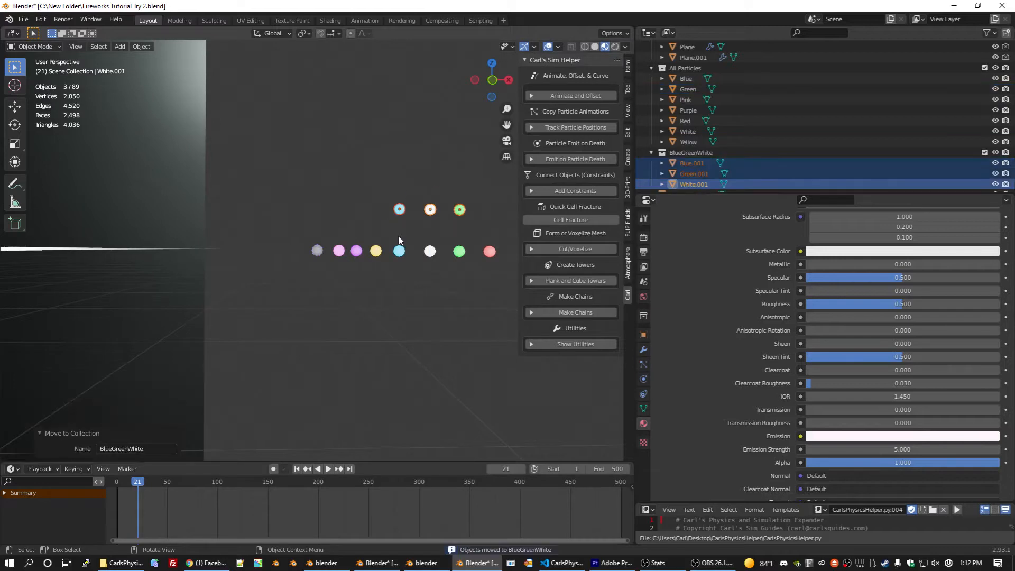
{"action": "left_click", "coordinate": [367, 244]}
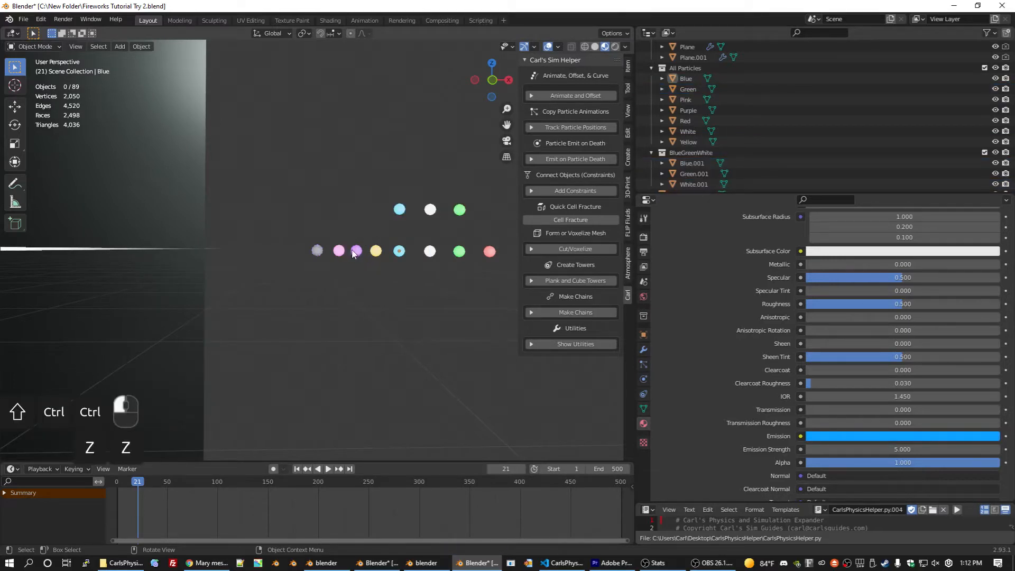
{"action": "left_click", "coordinate": [490, 252]}
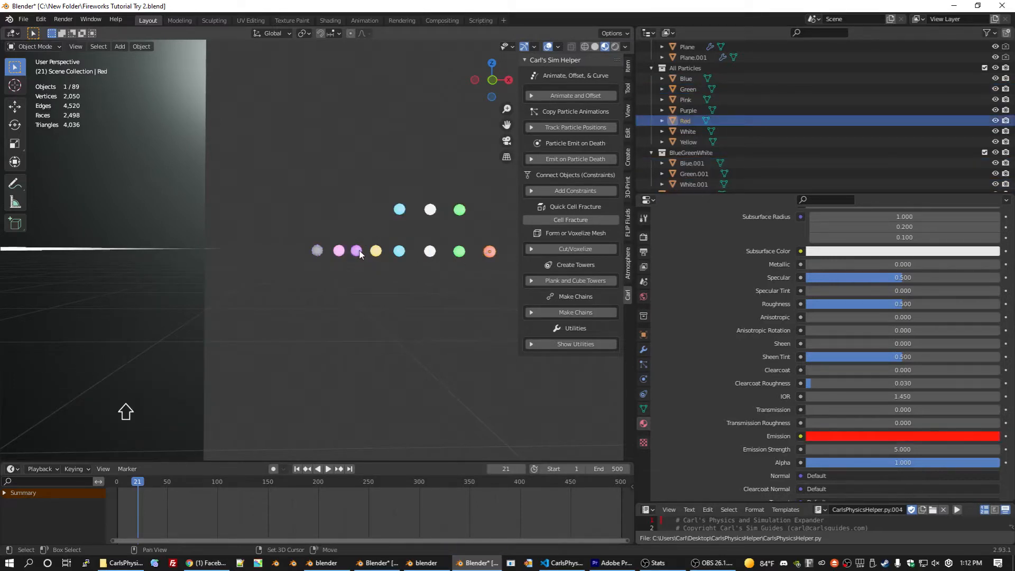
{"action": "left_click", "coordinate": [358, 251], "text": "shift"}
{"action": "left_click", "coordinate": [401, 252], "text": "shift"}
{"action": "key", "text": "shift+d"}
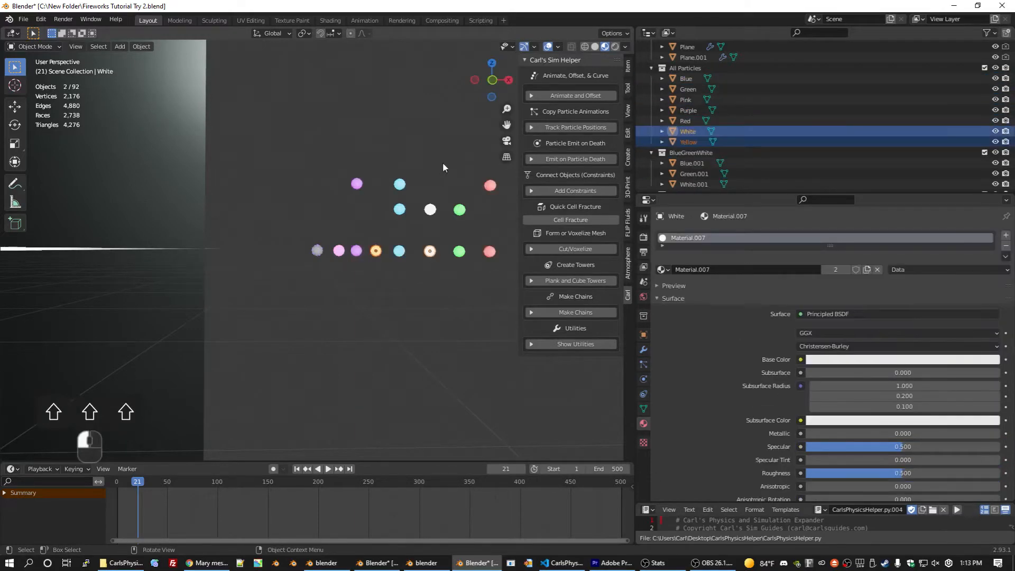
- Duplicate the White and Yellow spheres and place the copies along Z above all other rows
{"action": "key", "text": "shift+d"}
{"action": "key", "text": "z"}
{"action": "left_click", "coordinate": [449, 128]}
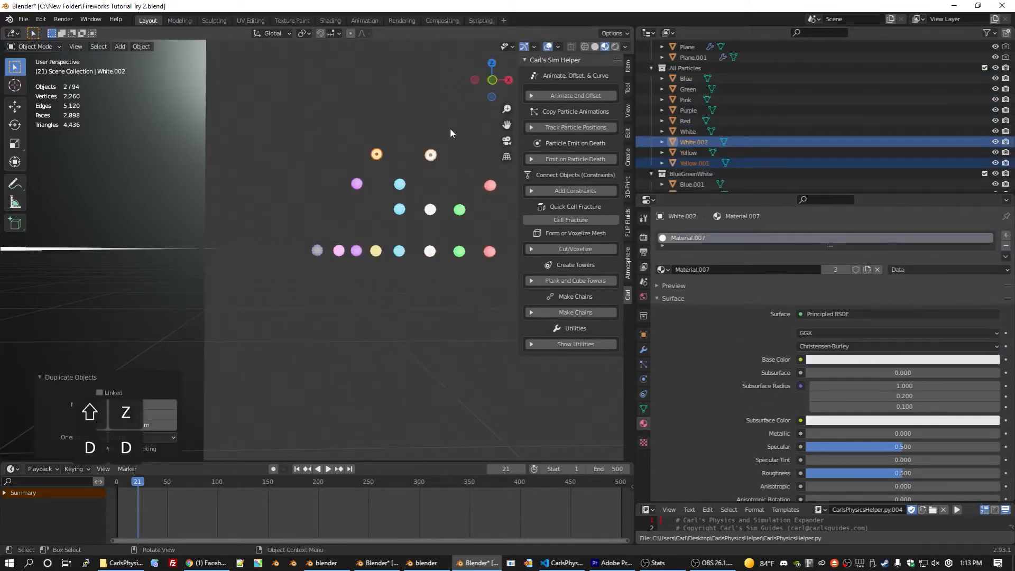
- Move the yellow and white copies into a new collection named "YellowWhite" and collapse the particle collections in the outliner
{"action": "key", "text": "m"}
{"action": "left_click", "coordinate": [449, 137]}
{"action": "type", "text": "YellowWhite"}
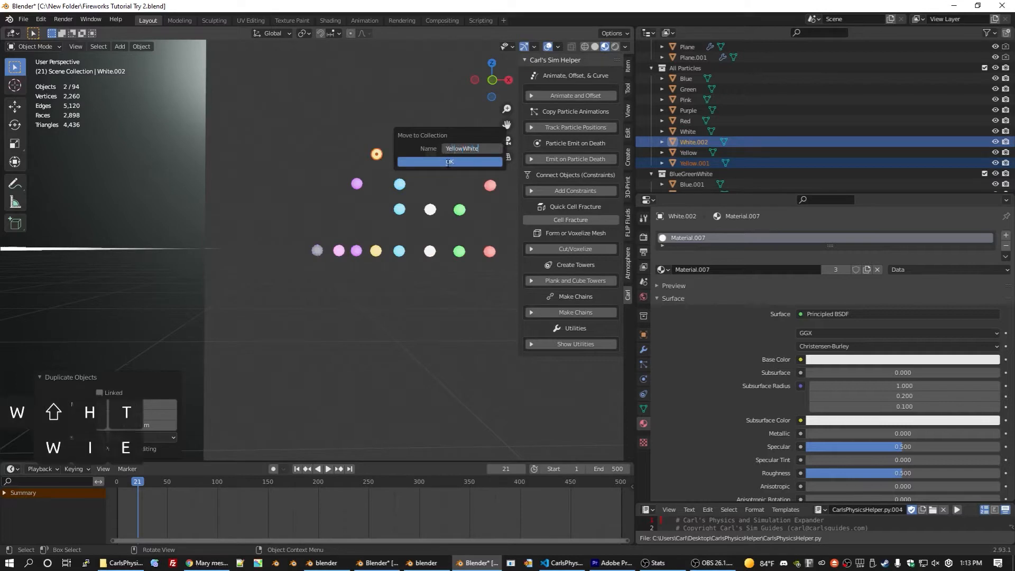
{"action": "left_click", "coordinate": [449, 162]}
{"action": "left_click", "coordinate": [651, 154]}
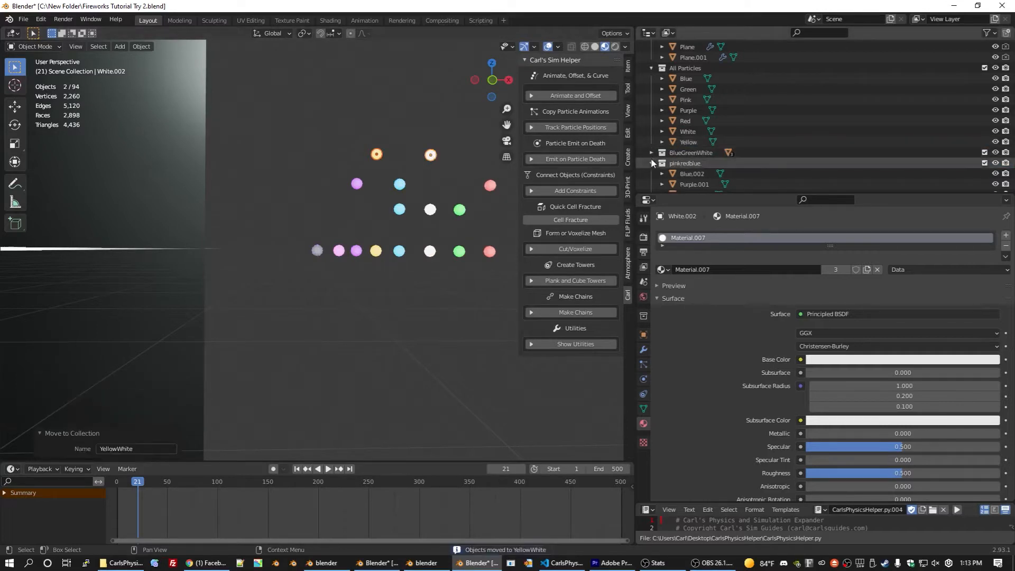
{"action": "left_click", "coordinate": [651, 164]}
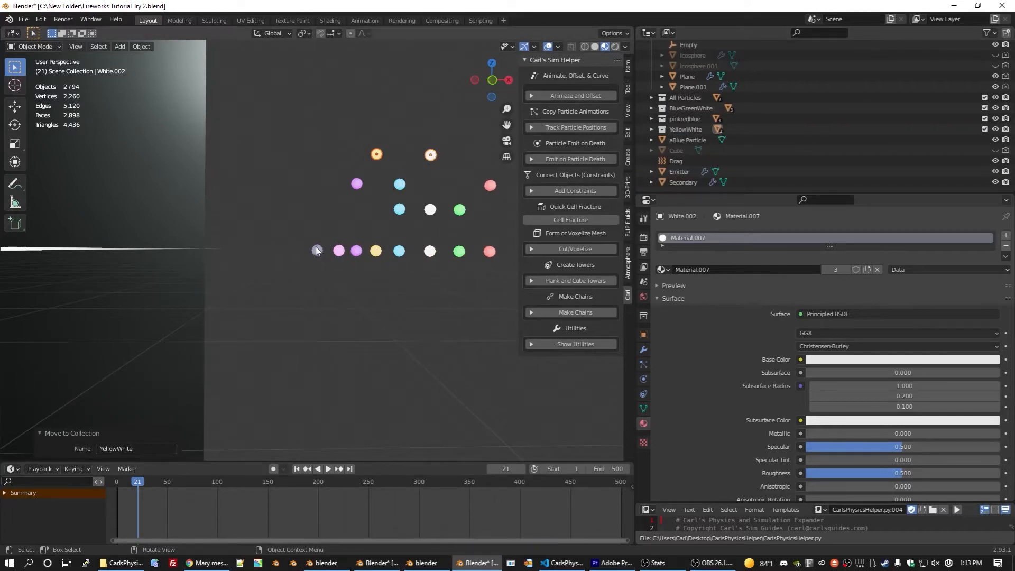
- Review the Secondary emitter's particle render settings and the playing burst, and save the file
{"action": "left_click", "coordinate": [317, 249]}
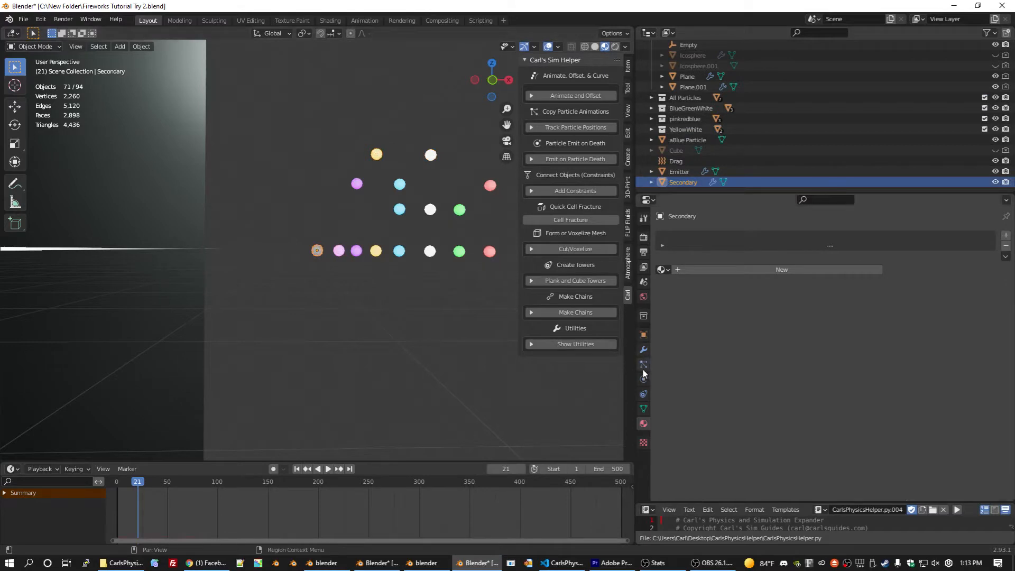
{"action": "left_click", "coordinate": [644, 364]}
{"action": "scroll", "coordinate": [725, 347], "scroll_direction": "down", "scroll_amount": 15}
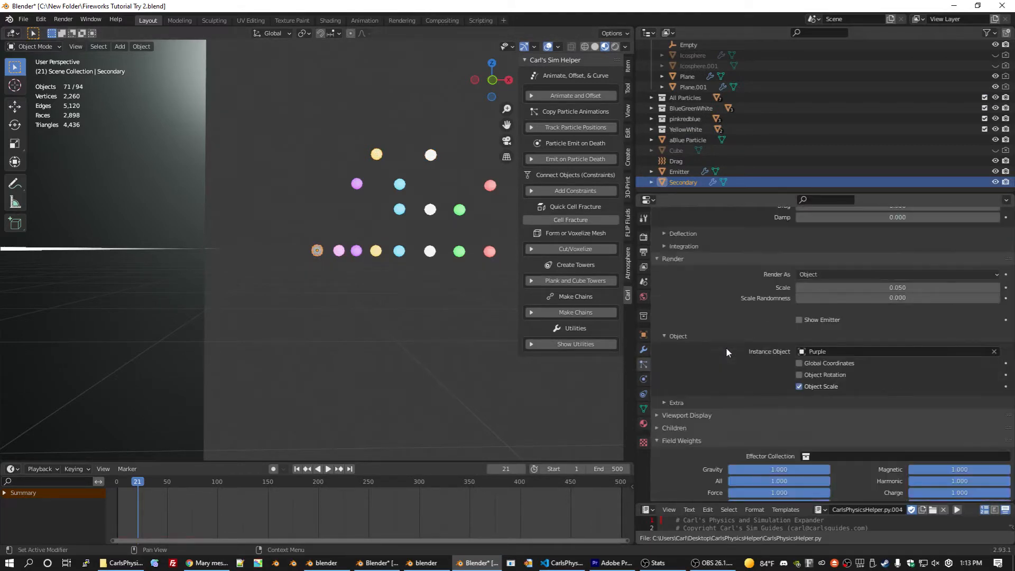
{"action": "key", "text": "space"}
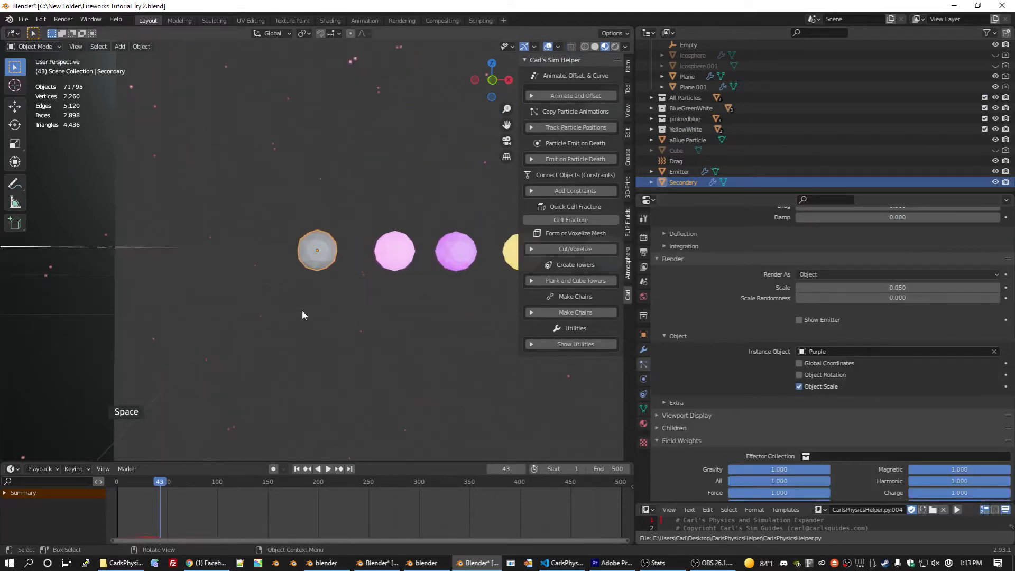
{"action": "scroll", "coordinate": [302, 315], "scroll_direction": "down", "scroll_amount": 10}
{"action": "key", "text": "ctrl+s"}
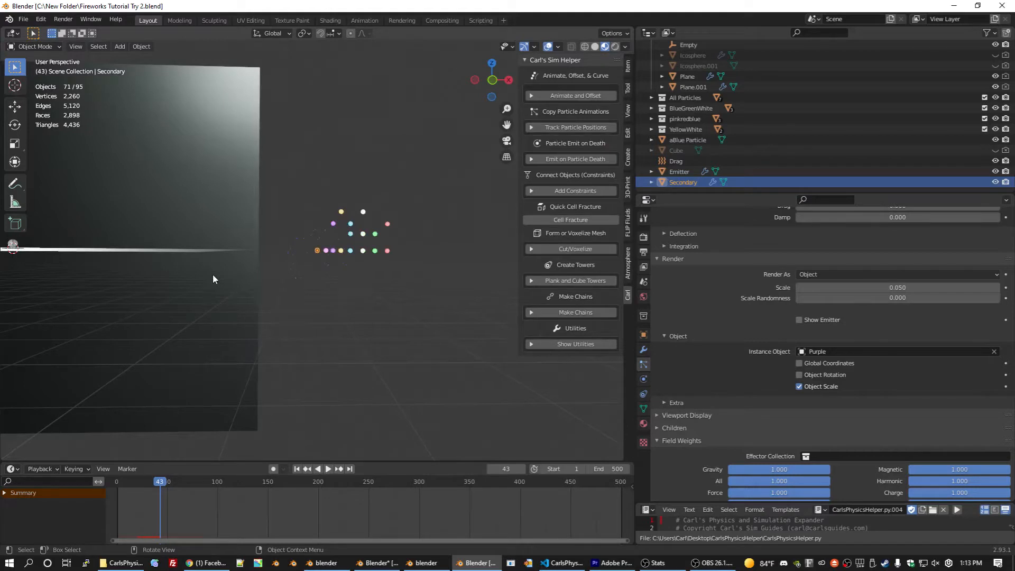
- Select the Emitter in camera view and play the animation from the start to check where its particles launch
{"action": "key", "text": "KP_0"}
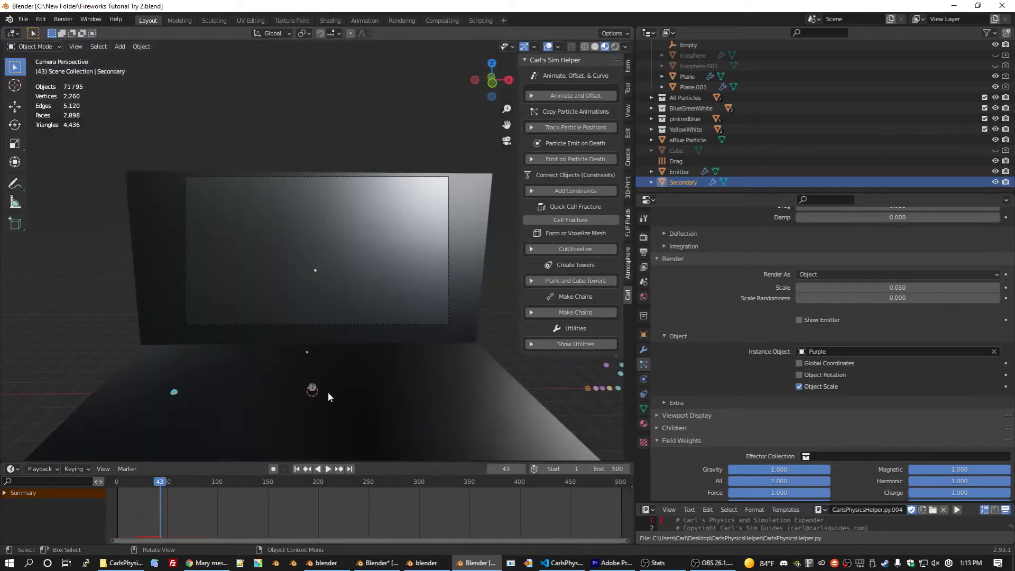
{"action": "left_click", "coordinate": [312, 391]}
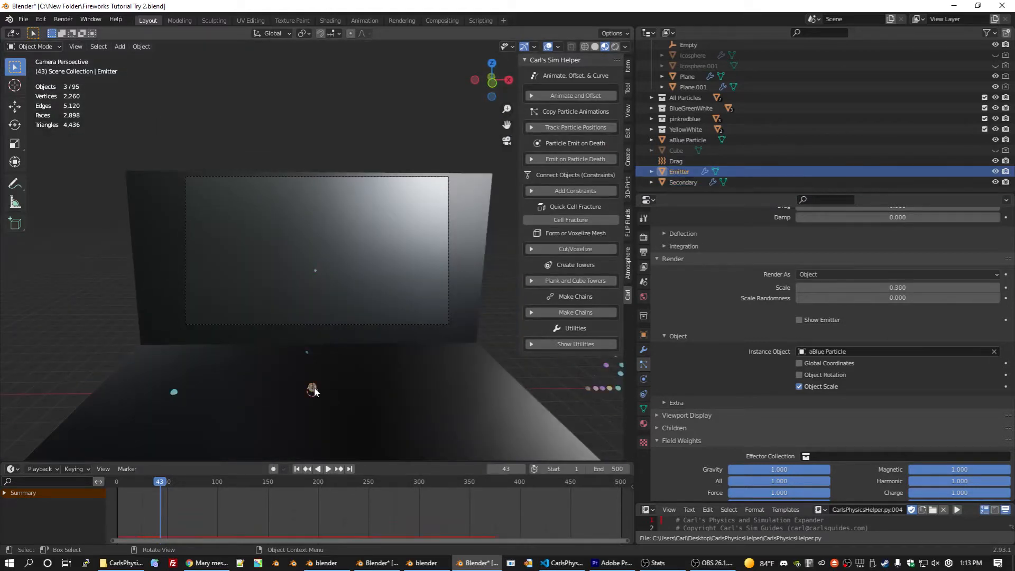
{"action": "left_click", "coordinate": [116, 482]}
{"action": "key", "text": "space"}
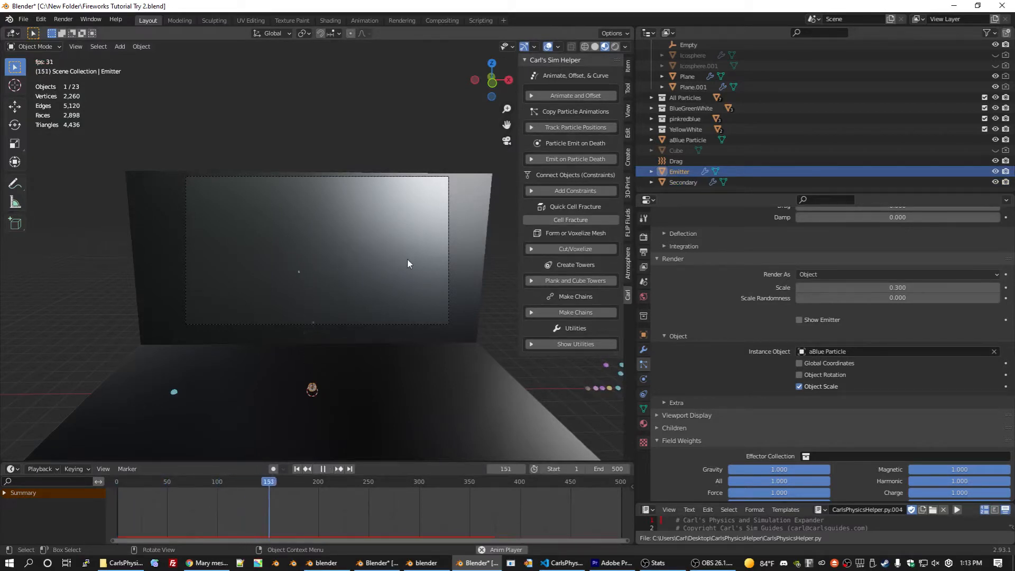
{"action": "key", "text": "space"}
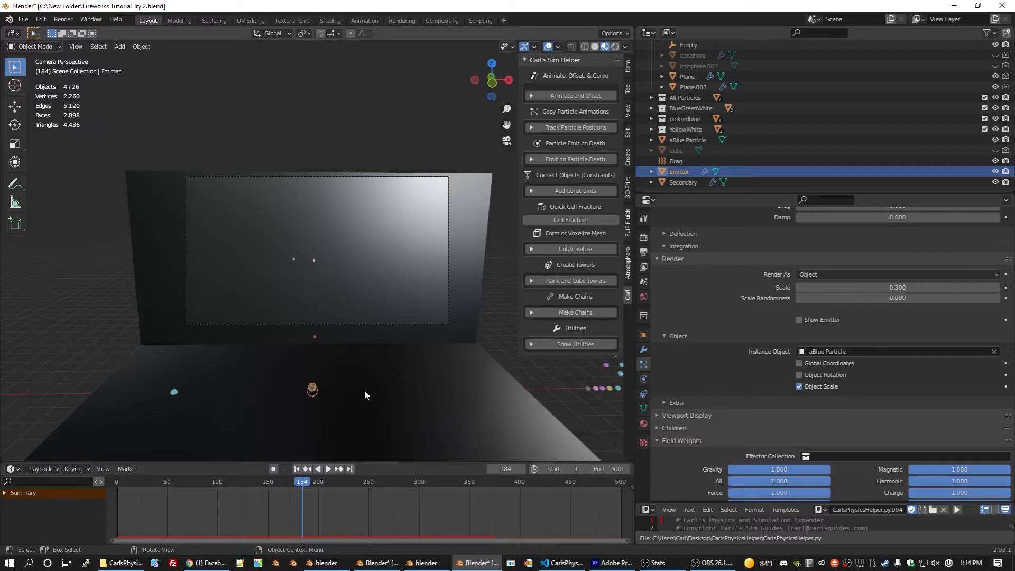
- Scale the Emitter by 7 along the X axis
{"action": "key", "text": "s"}
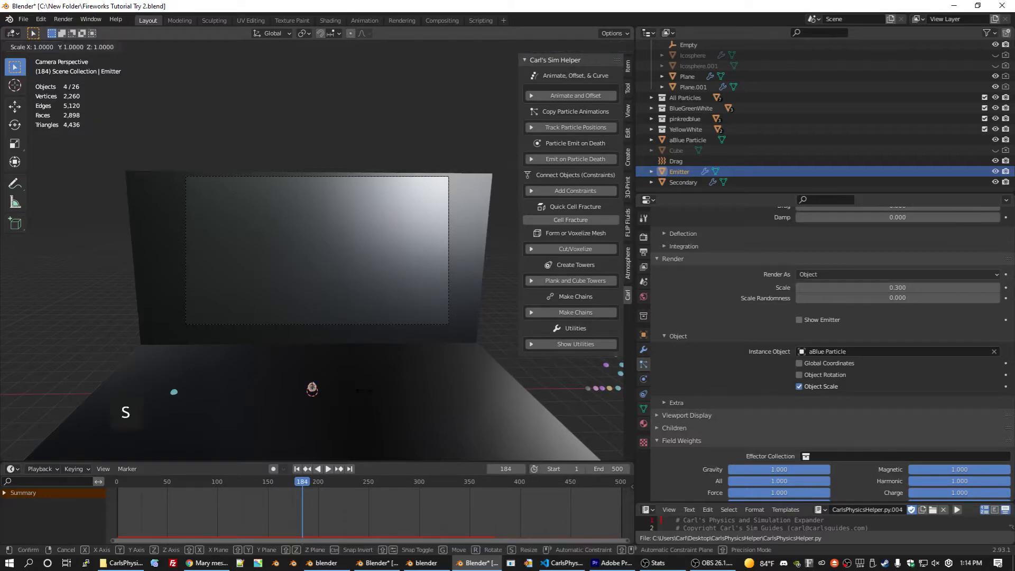
{"action": "key", "text": "x"}
{"action": "key", "text": "7"}
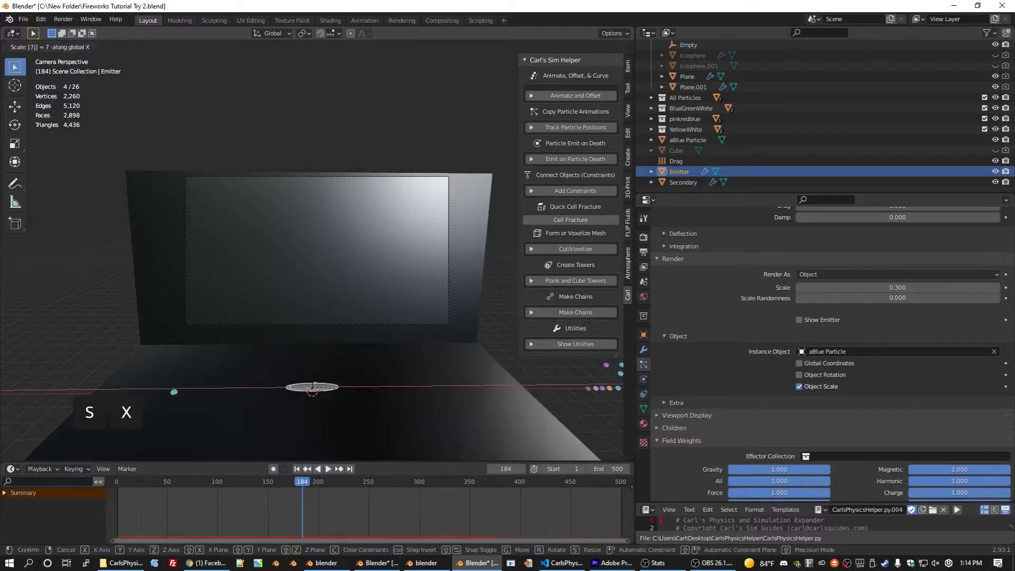
{"action": "key", "text": "Return"}
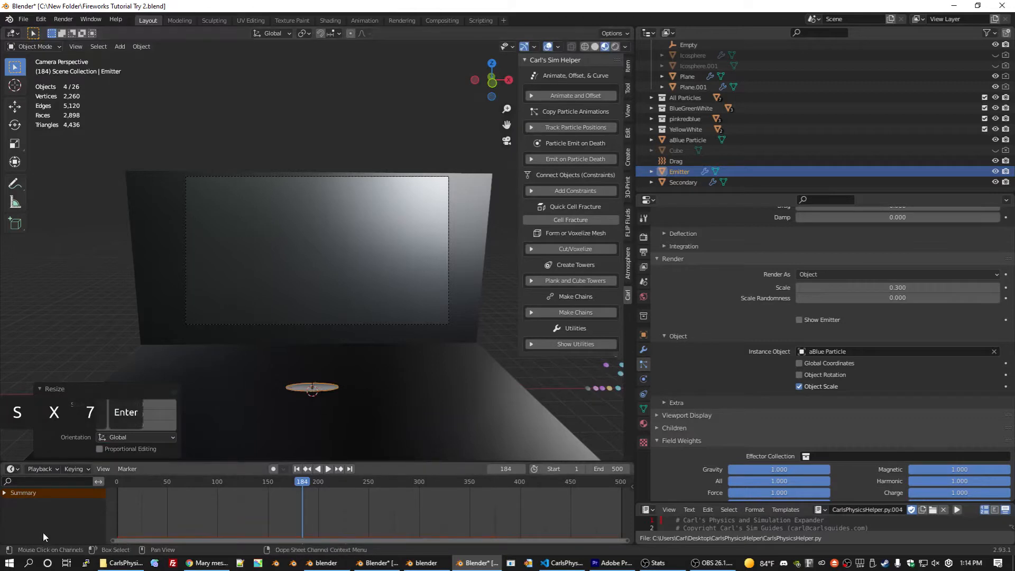
- Play the animation from the start to check the widened Emitter's launches, and bring up its particle velocity and physics settings
{"action": "left_click", "coordinate": [114, 478]}
{"action": "key", "text": "space"}
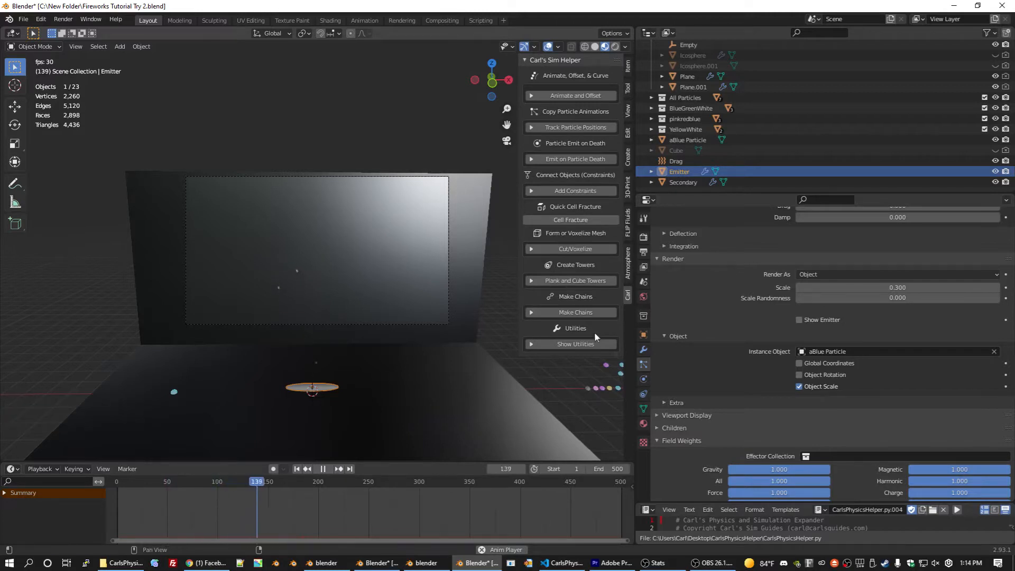
{"action": "key", "text": "space"}
{"action": "scroll", "coordinate": [696, 373], "scroll_direction": "up", "scroll_amount": 5}
{"action": "scroll", "coordinate": [696, 370], "scroll_direction": "up", "scroll_amount": 8}
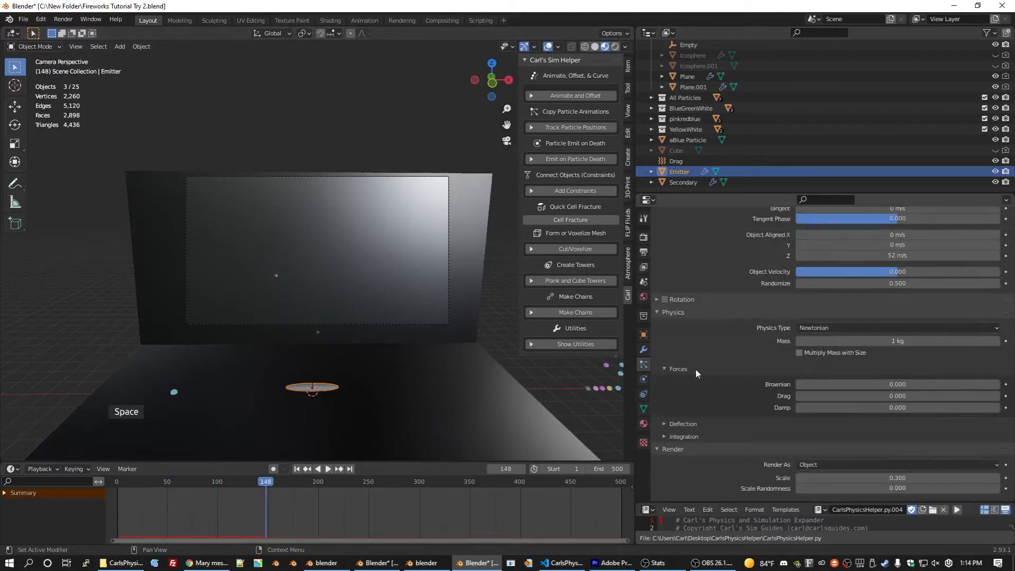
- Set the Emitter's particle normal velocity to 6 m/s and its object-aligned Z velocity to 60 m/s
{"action": "left_click", "coordinate": [897, 302]}
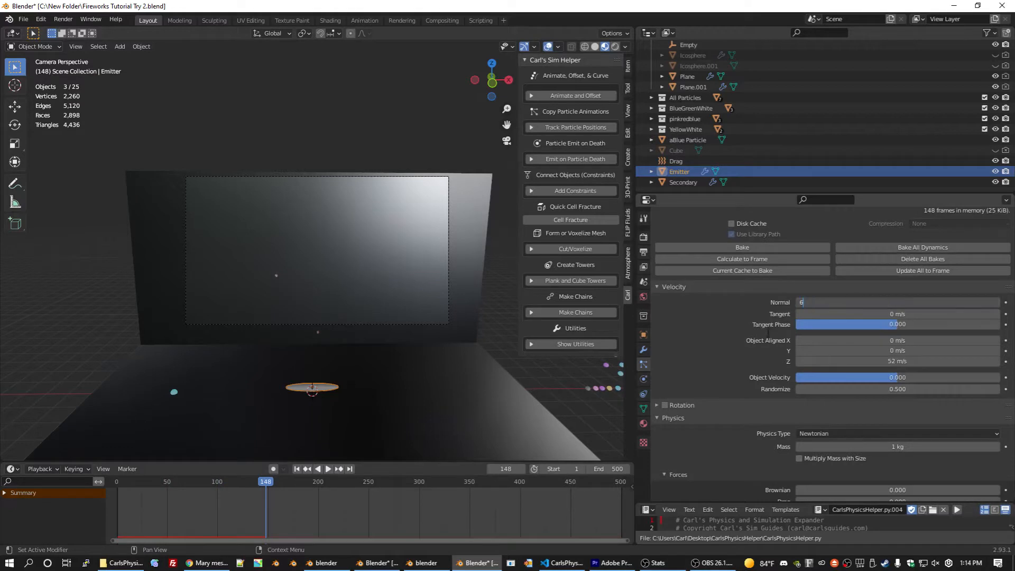
{"action": "type", "text": "6"}
{"action": "left_click", "coordinate": [897, 361]}
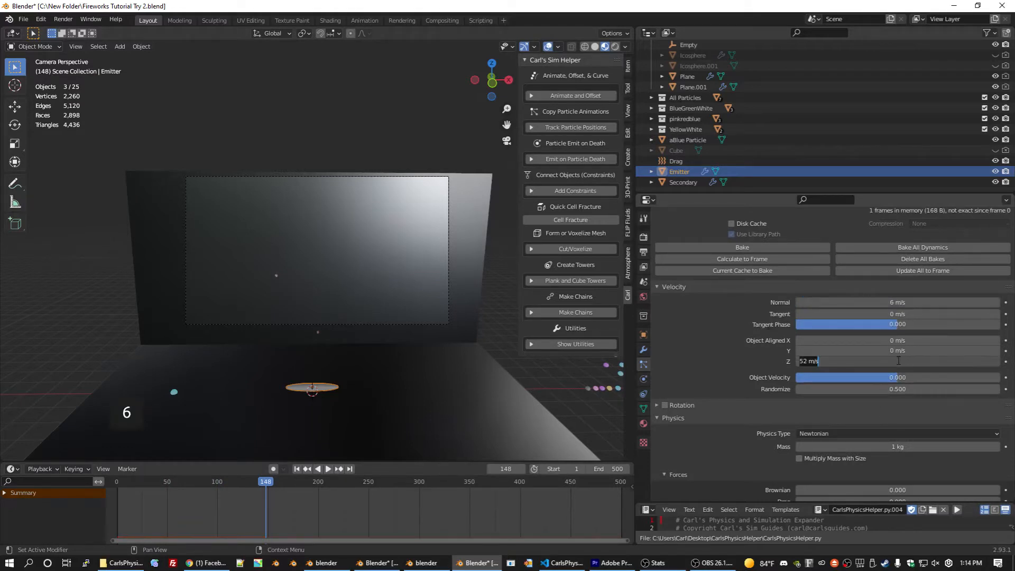
{"action": "type", "text": "60"}
{"action": "key", "text": "Return"}
- Play the animation from the start to check the Emitter's faster launches, leave the camera view, and save the file
{"action": "left_click", "coordinate": [116, 481]}
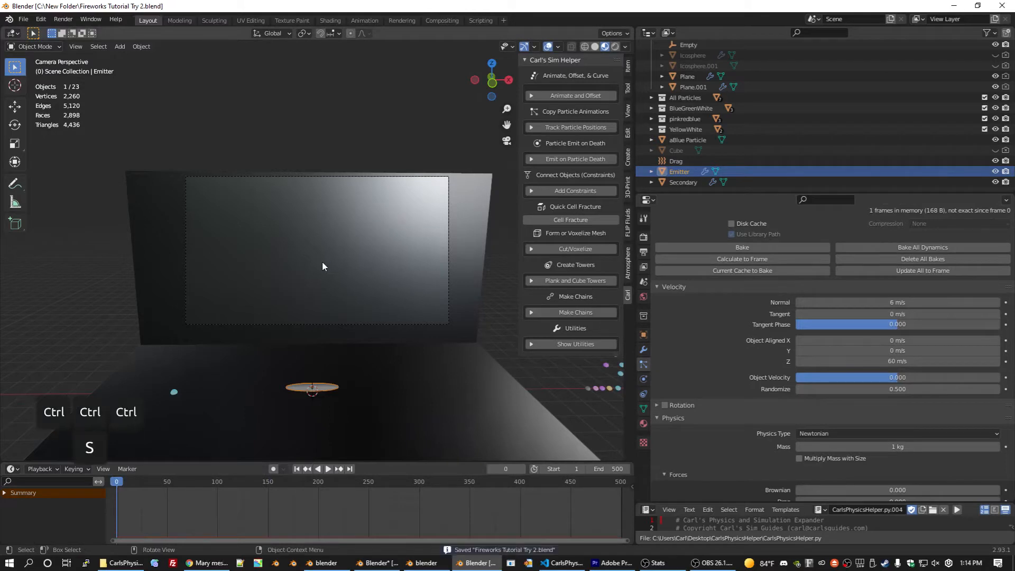
{"action": "key", "text": "space"}
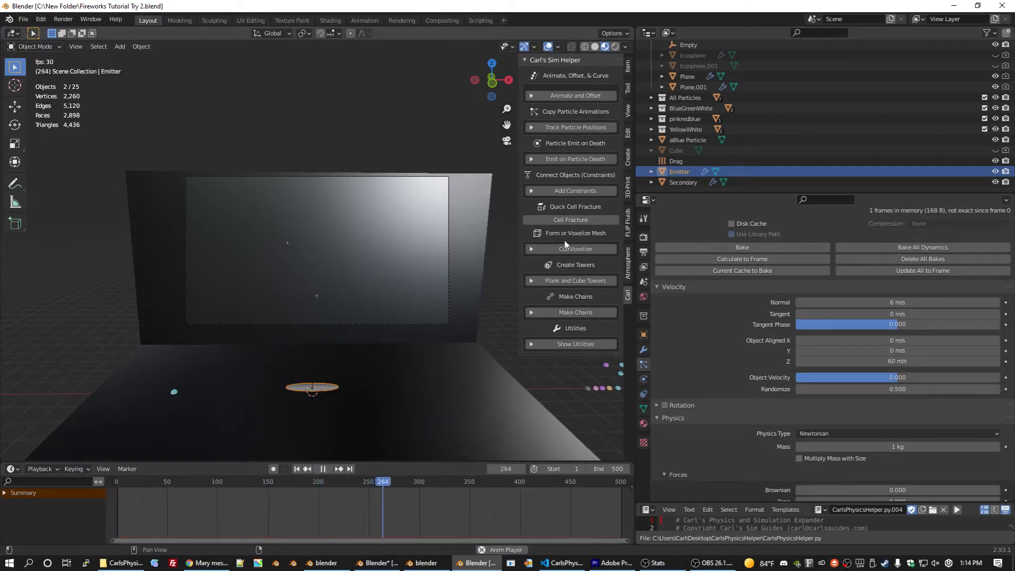
{"action": "key", "text": "space"}
{"action": "scroll", "coordinate": [737, 379], "scroll_direction": "up", "scroll_amount": 8}
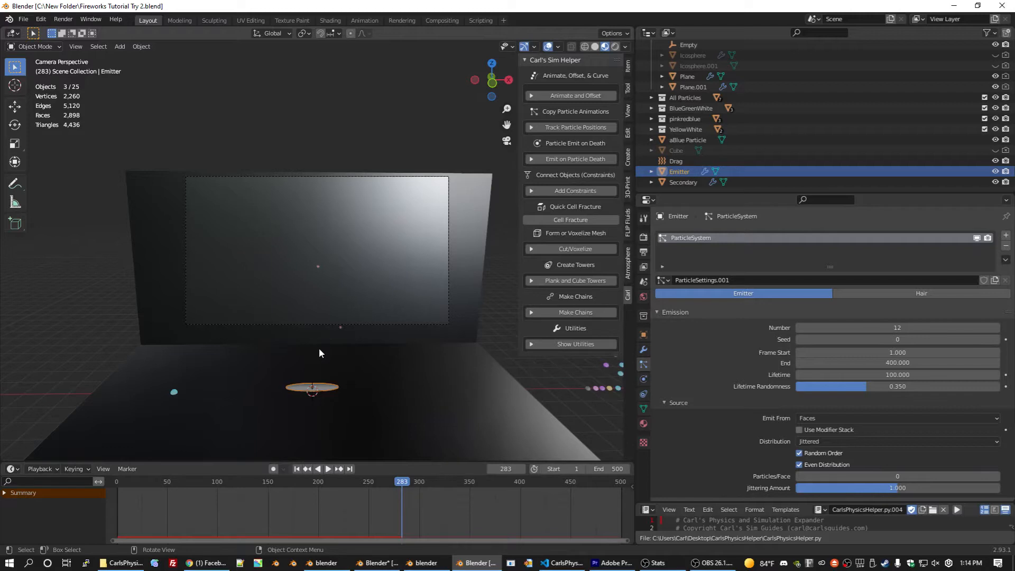
{"action": "key", "text": "KP_0"}
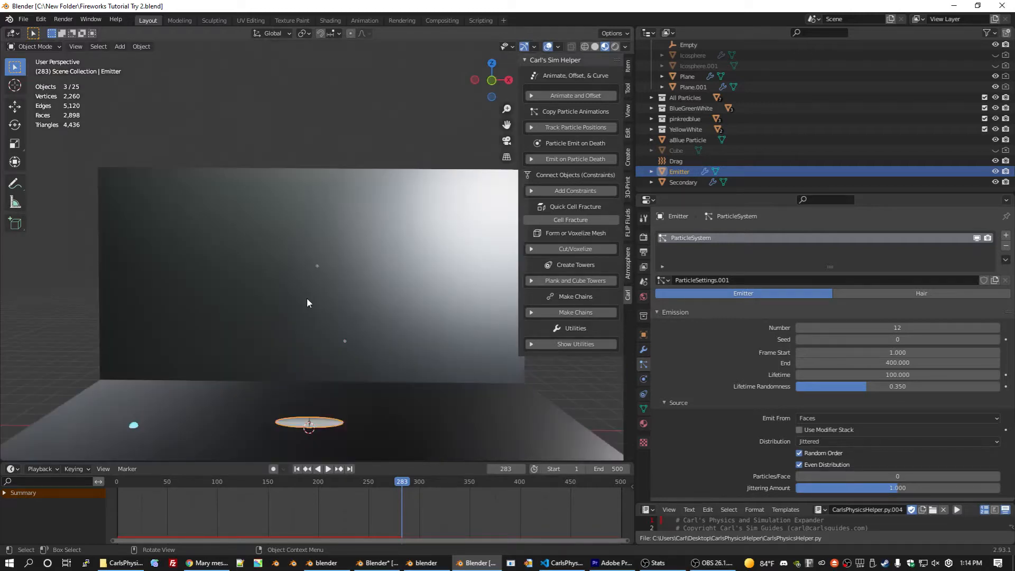
{"action": "key", "text": "ctrl+s"}
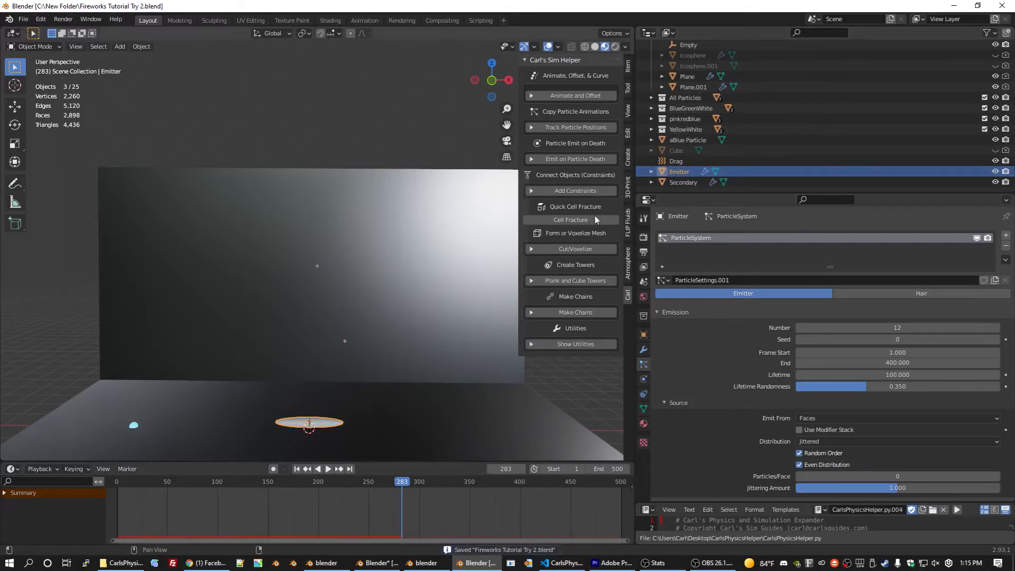
- Assign Emitter as the emitter and Secondary as the secondary object for Emit on Particle Death
{"action": "left_click", "coordinate": [550, 159]}
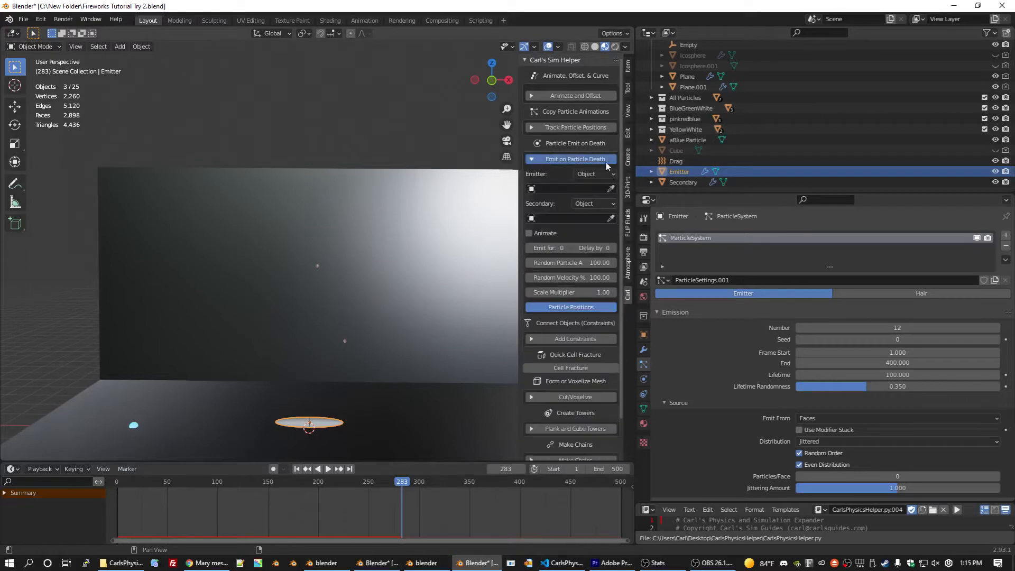
{"action": "left_click", "coordinate": [609, 189]}
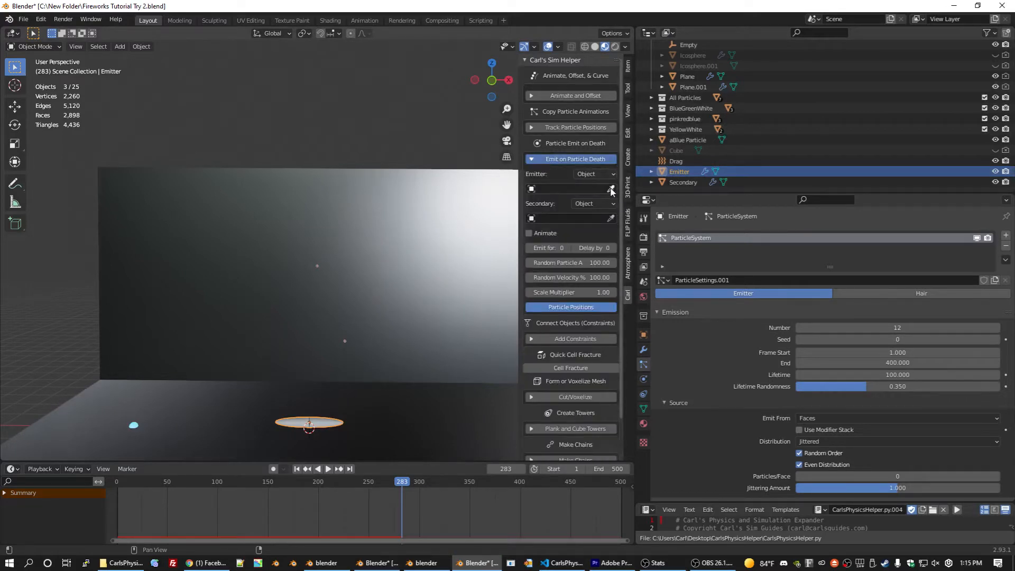
{"action": "left_click", "coordinate": [683, 169]}
{"action": "left_click", "coordinate": [611, 219]}
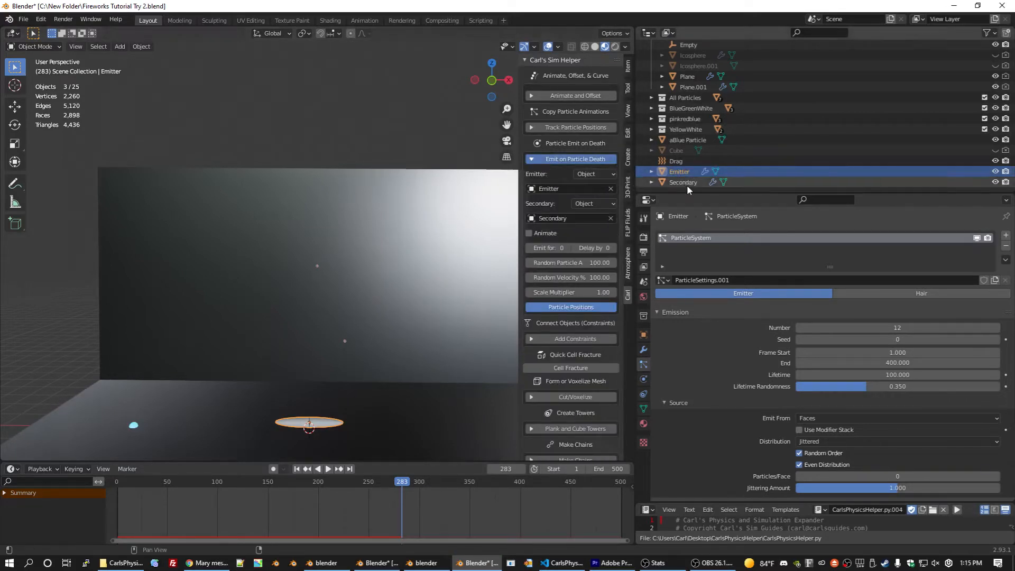
{"action": "left_click", "coordinate": [683, 182]}
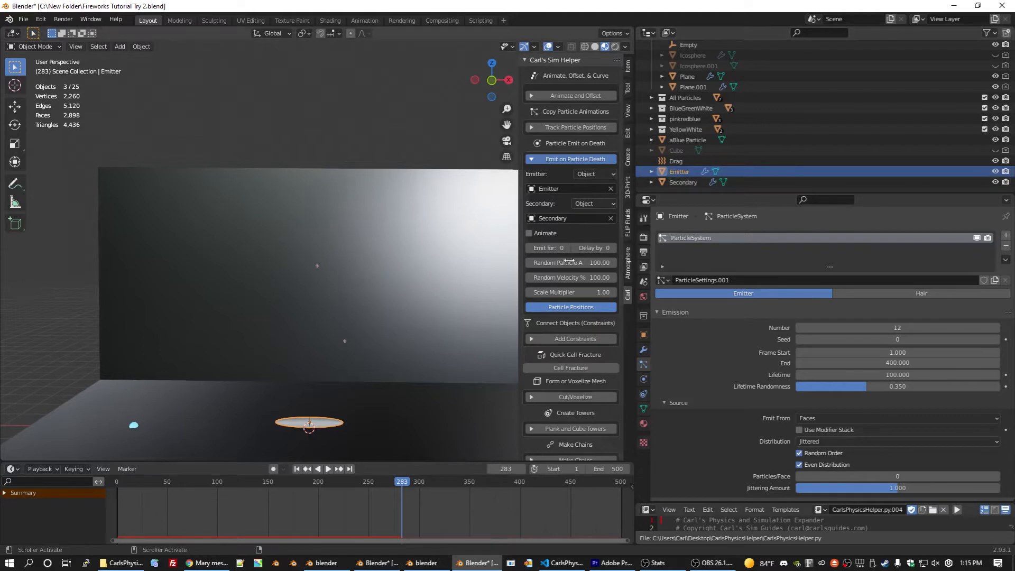
- Set Emit for to 1 with Animate left off, and save the file with the timeline at frame 0
{"action": "left_click", "coordinate": [530, 234]}
{"action": "left_click", "coordinate": [530, 236]}
{"action": "double_click", "coordinate": [553, 246]}
{"action": "type", "text": "2"}
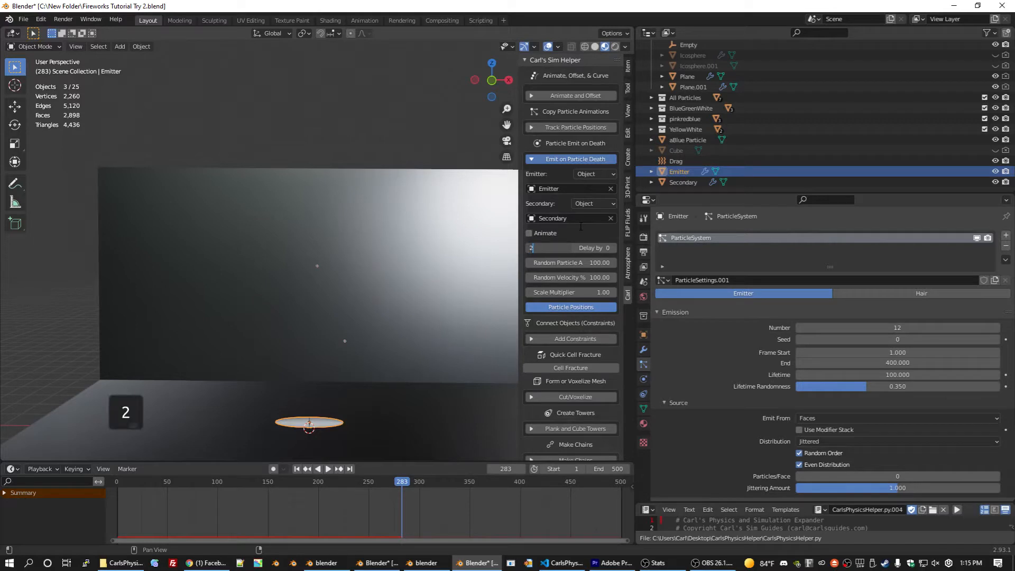
{"action": "type", "text": "1"}
{"action": "key", "text": "Return"}
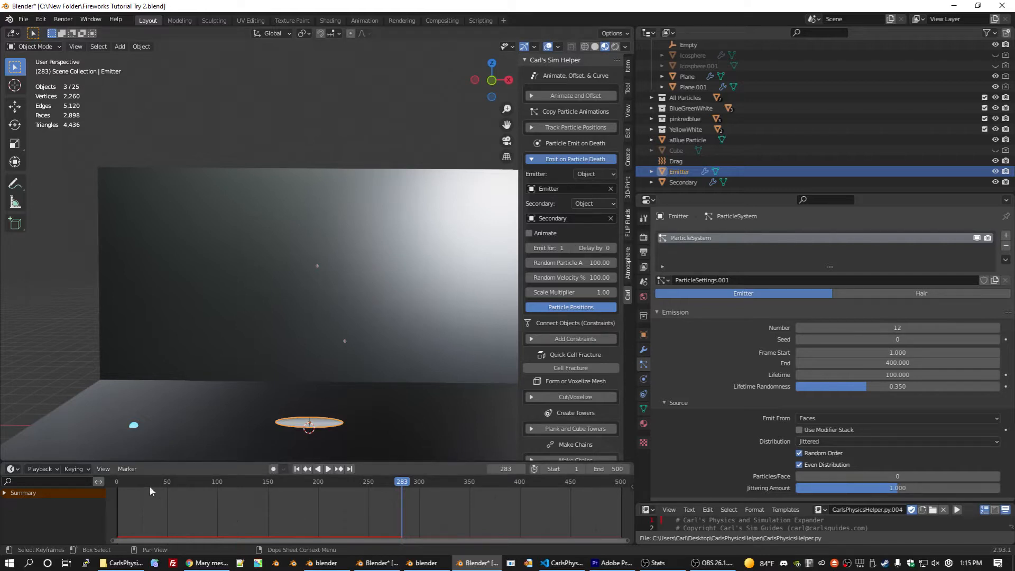
{"action": "mouse_move", "coordinate": [115, 485]}
{"action": "left_mouse_down"}
{"action": "mouse_move", "coordinate": [295, 482]}
{"action": "mouse_move", "coordinate": [116, 482]}
{"action": "left_mouse_up"}
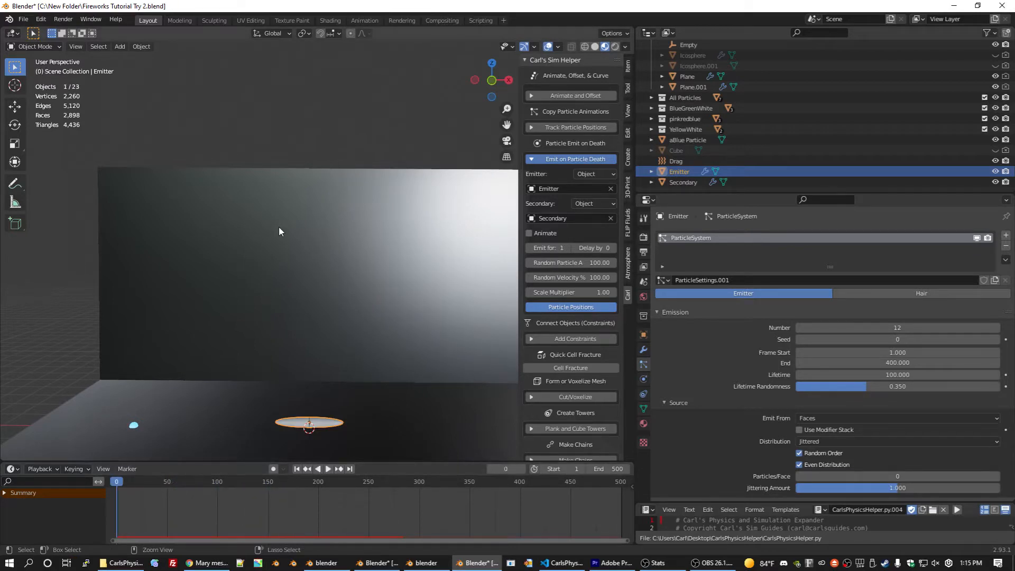
{"action": "key", "text": "ctrl+s"}
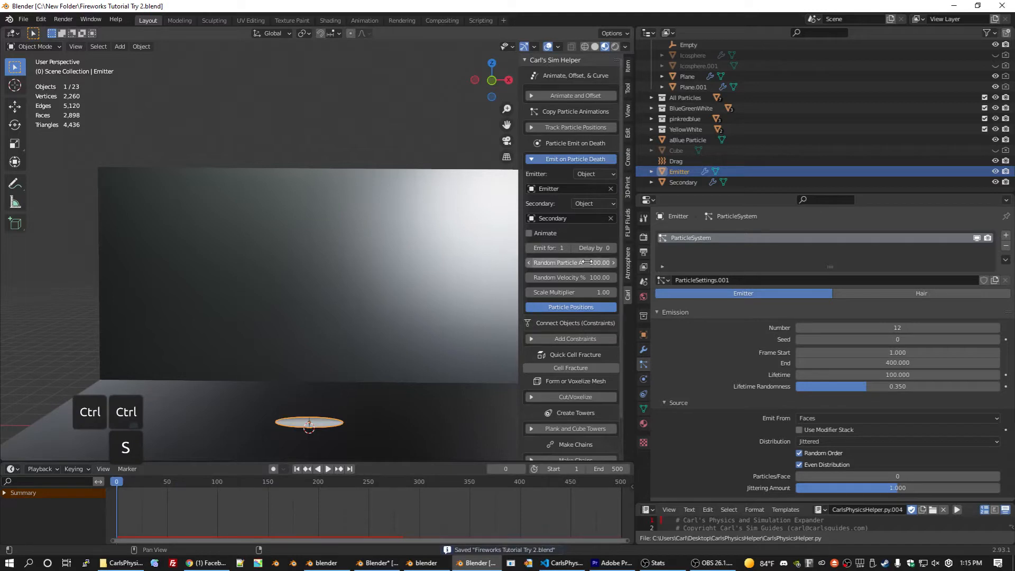
- Set the Emit on Particle Death random particle amount to 65 and random velocity to 50 percent
{"action": "left_click", "coordinate": [587, 262]}
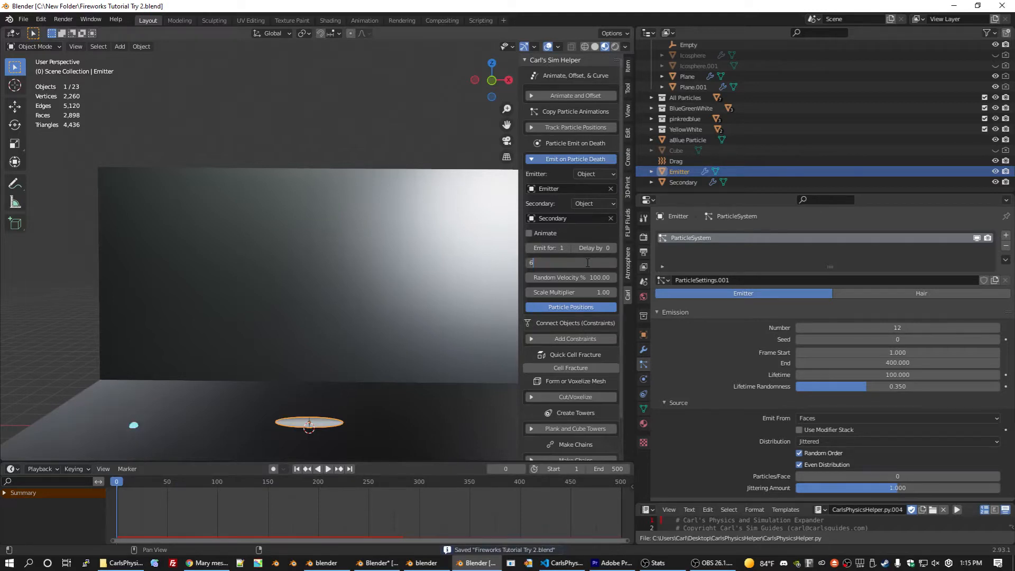
{"action": "type", "text": "65"}
{"action": "key", "text": "Return"}
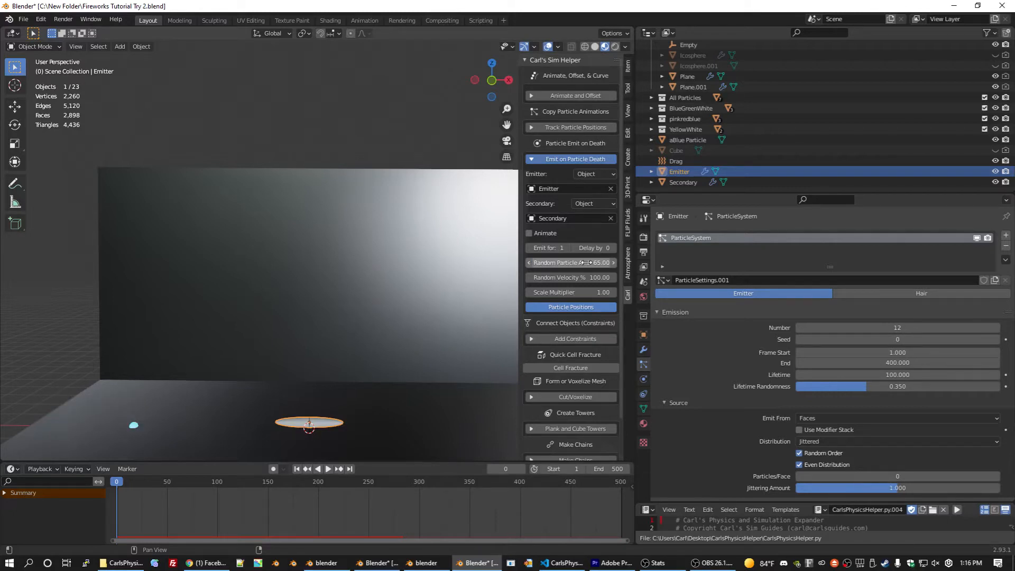
{"action": "left_click", "coordinate": [593, 278]}
{"action": "type", "text": "50"}
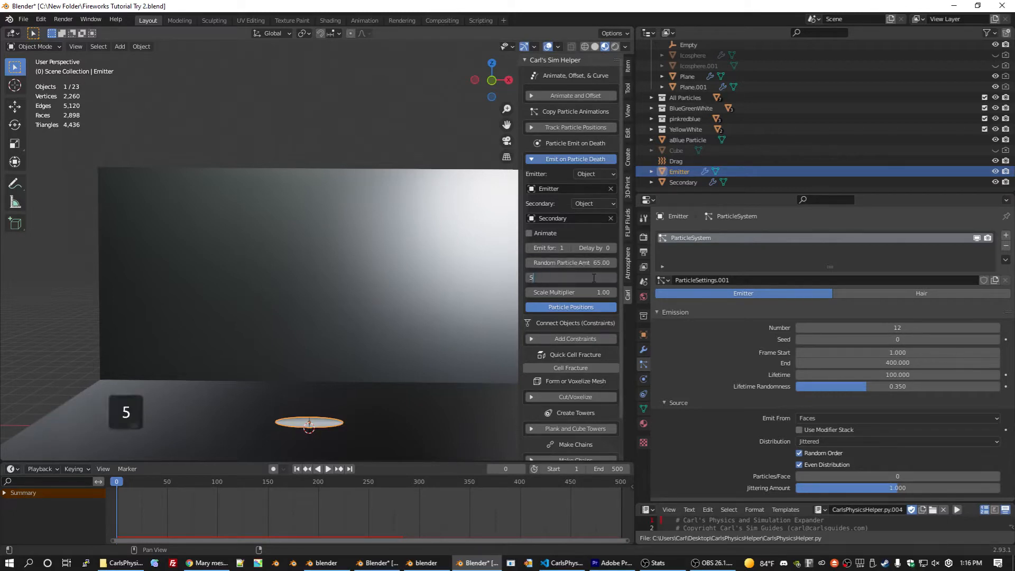
{"action": "key", "text": "Return"}
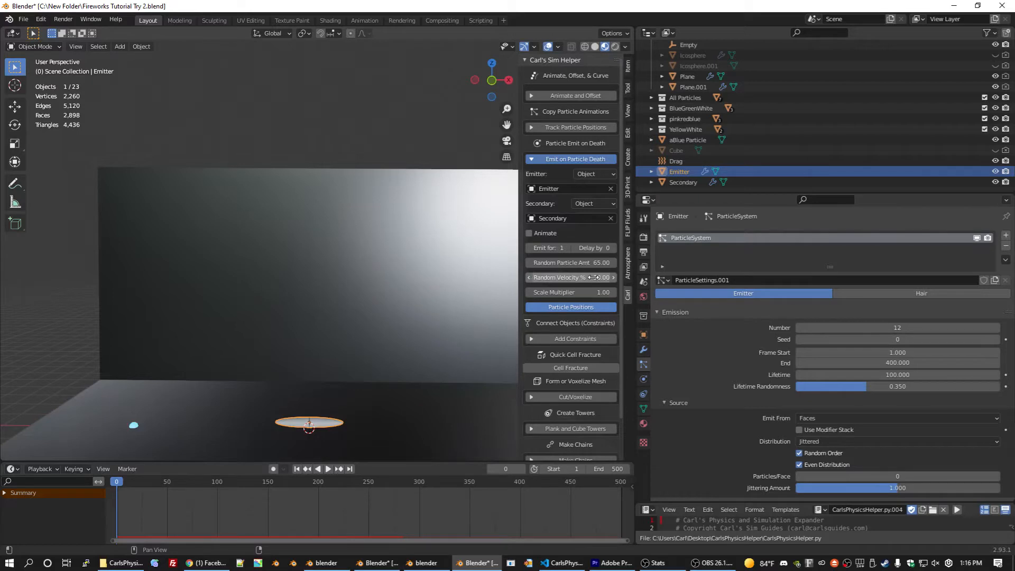
- Set the Secondary emitter's particle object velocity to 5 and save the file
{"action": "left_click", "coordinate": [683, 182]}
{"action": "key", "text": "ctrl+s"}
{"action": "scroll", "coordinate": [750, 450], "scroll_direction": "down", "scroll_amount": 4}
{"action": "scroll", "coordinate": [751, 450], "scroll_direction": "down", "scroll_amount": 10}
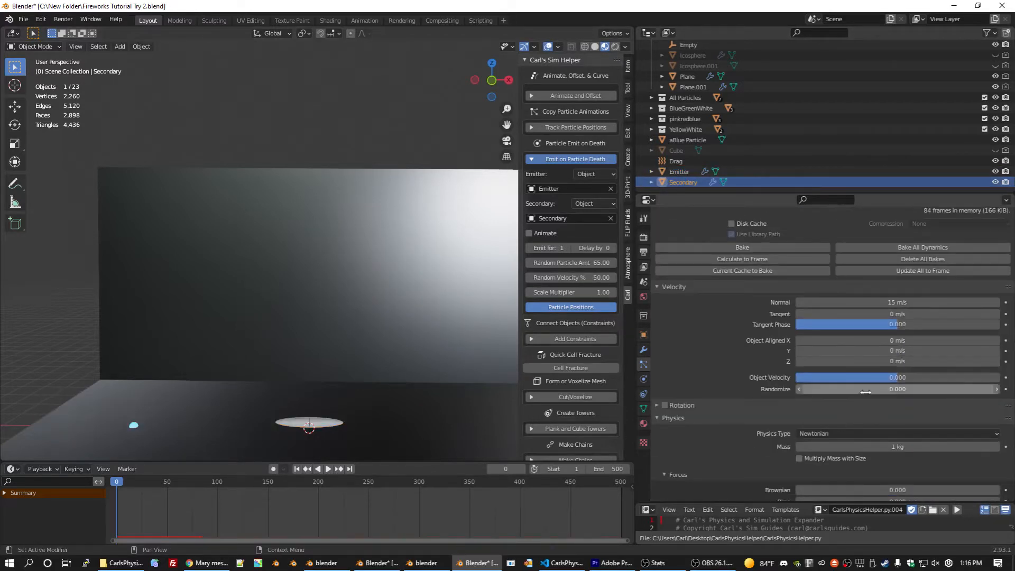
{"action": "left_click", "coordinate": [880, 378]}
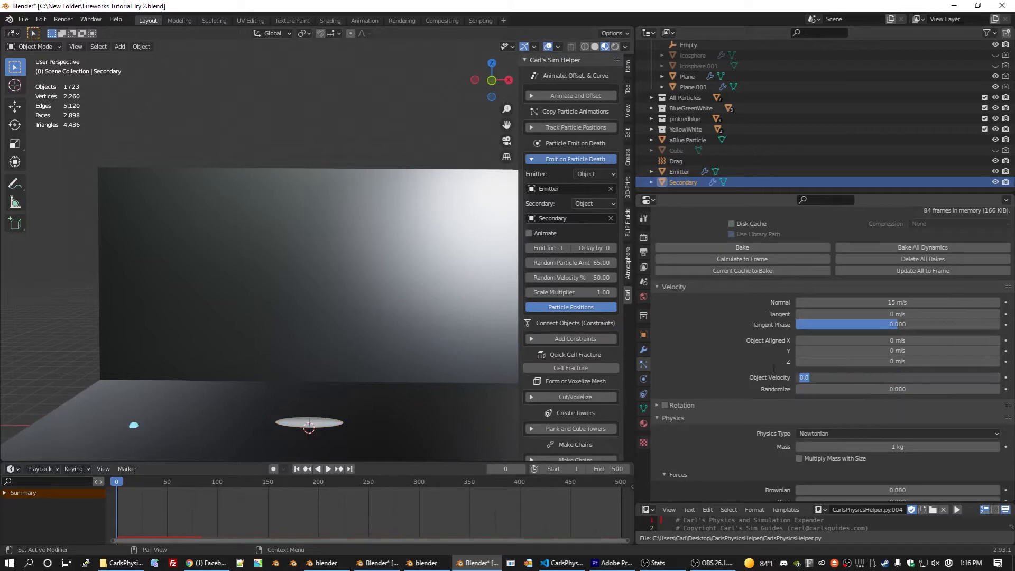
{"action": "type", "text": "5"}
{"action": "key", "text": "Return"}
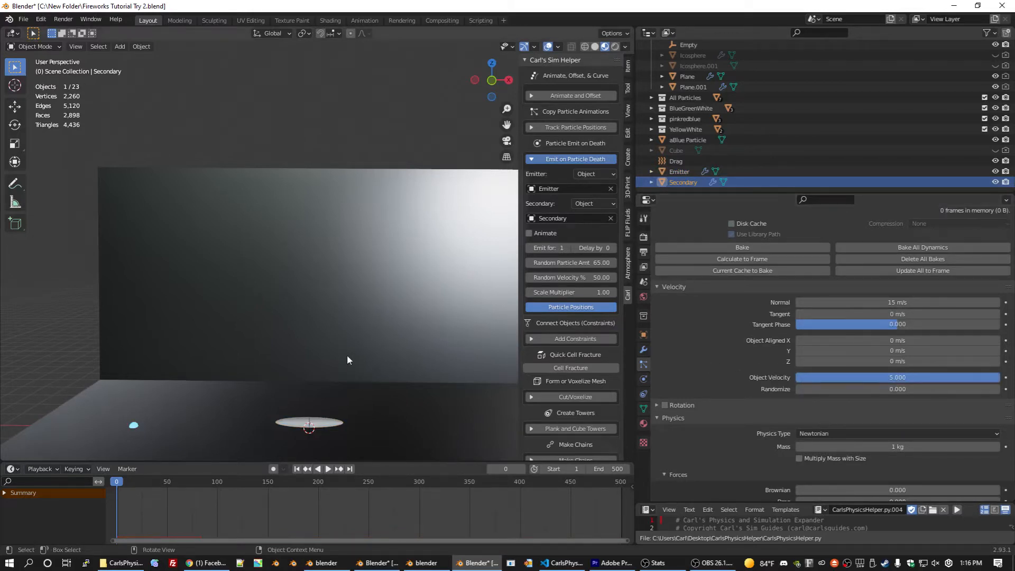
{"action": "key", "text": "ctrl"}
{"action": "key", "text": "ctrl+s"}
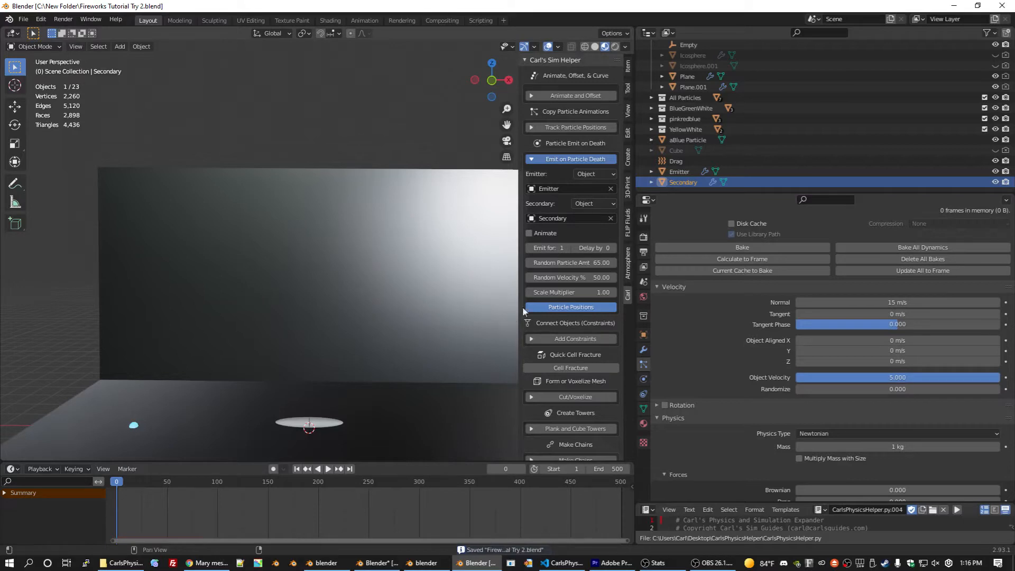
- Generate secondary emitters at the particle death positions and select all objects in ParticleCollisionCollection
{"action": "left_click", "coordinate": [552, 311]}
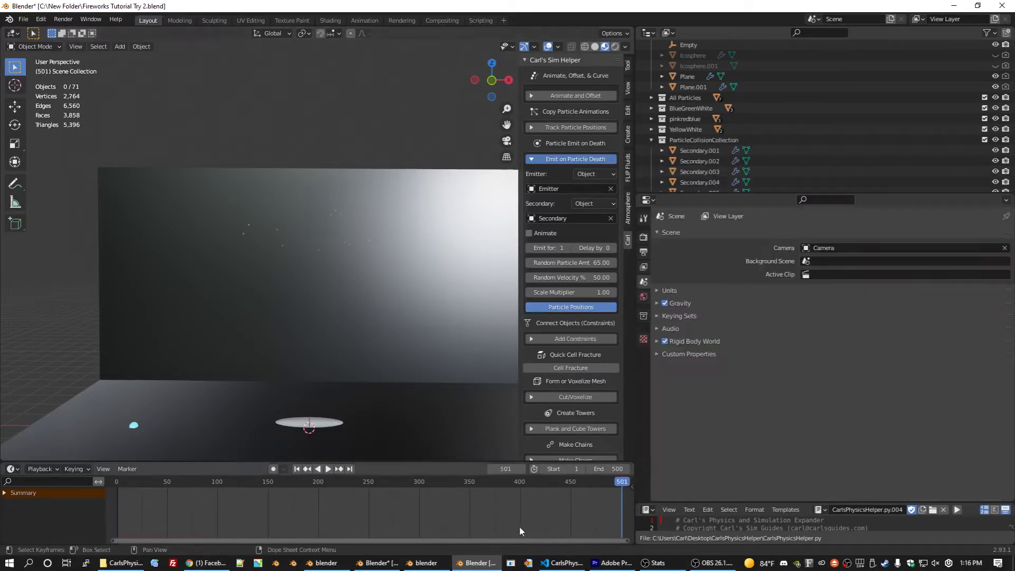
{"action": "left_click", "coordinate": [431, 563]}
{"action": "left_click", "coordinate": [430, 564]}
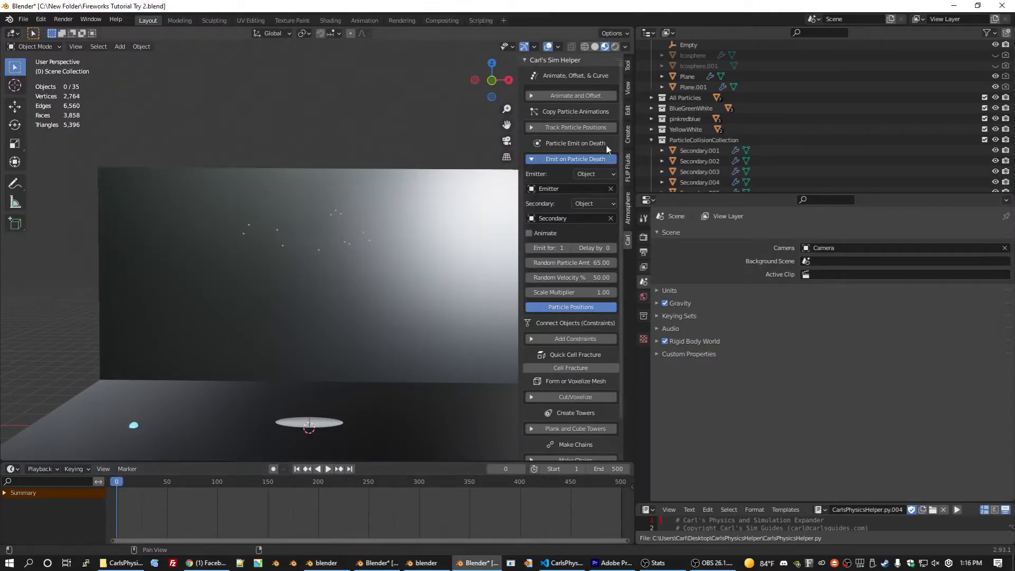
{"action": "left_click", "coordinate": [689, 140]}
{"action": "right_click", "coordinate": [688, 140]}
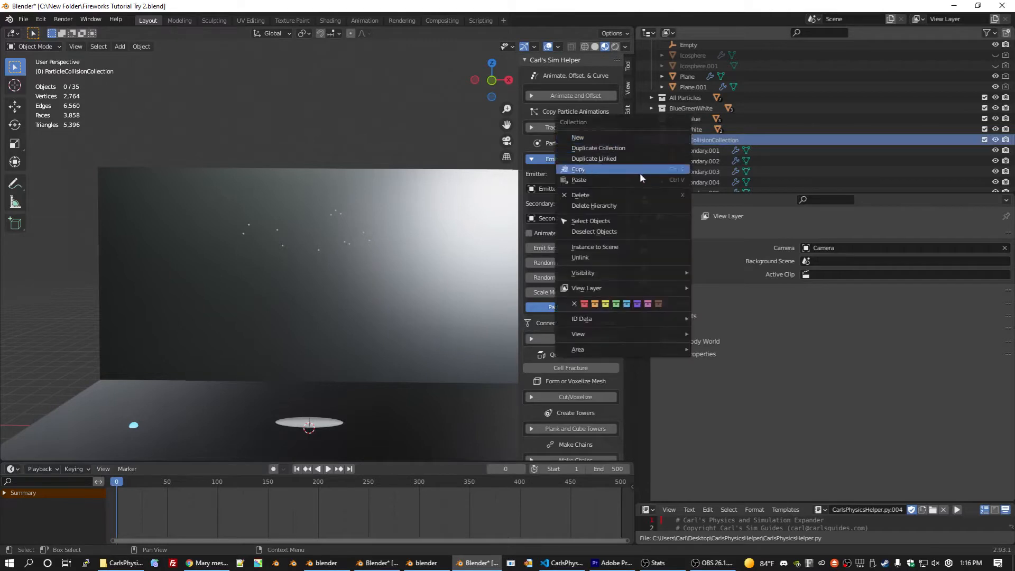
{"action": "left_click", "coordinate": [627, 222]}
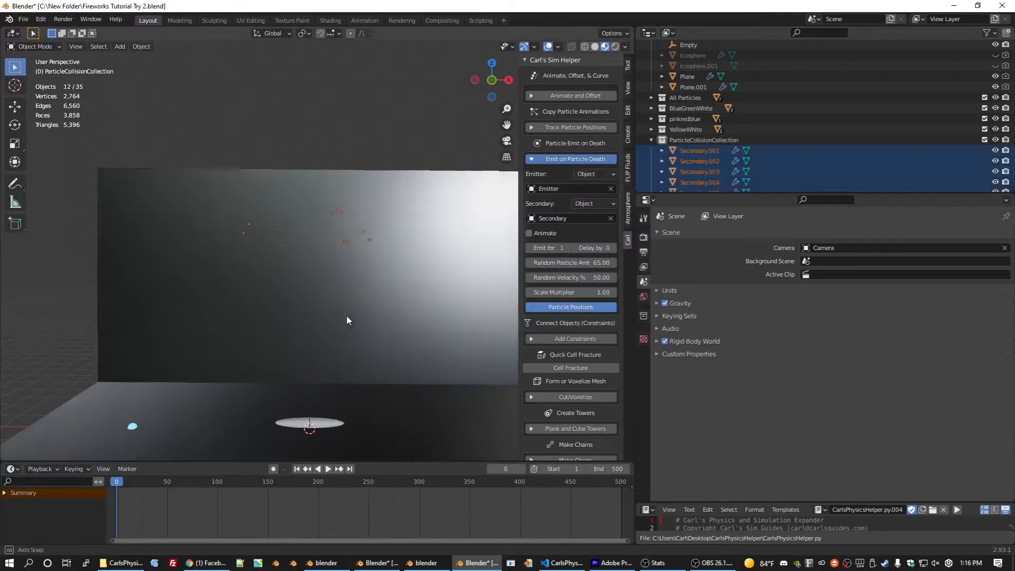
- Scrub through the timeline up to frame 482 to check the bursts from the generated secondary emitters
{"action": "mouse_move", "coordinate": [347, 315]}
{"action": "middle_mouse_down"}
{"action": "mouse_move", "coordinate": [355, 310]}
{"action": "mouse_move", "coordinate": [328, 315]}
{"action": "mouse_move", "coordinate": [350, 322]}
{"action": "middle_mouse_up"}
{"action": "left_click_drag", "start_coordinate": [238, 483], "coordinate": [239, 485]}
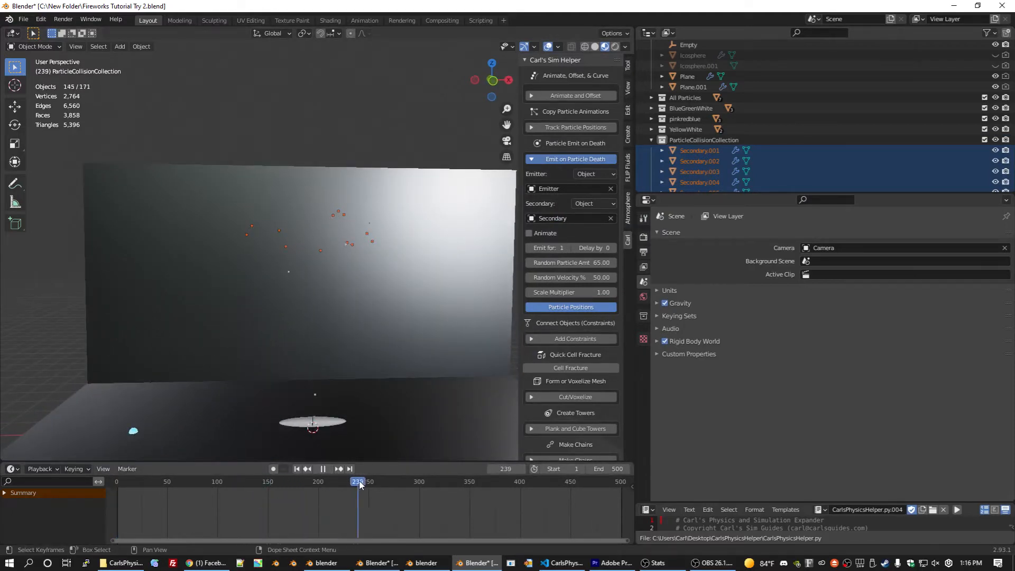
{"action": "left_click_drag", "start_coordinate": [360, 481], "coordinate": [602, 483]}
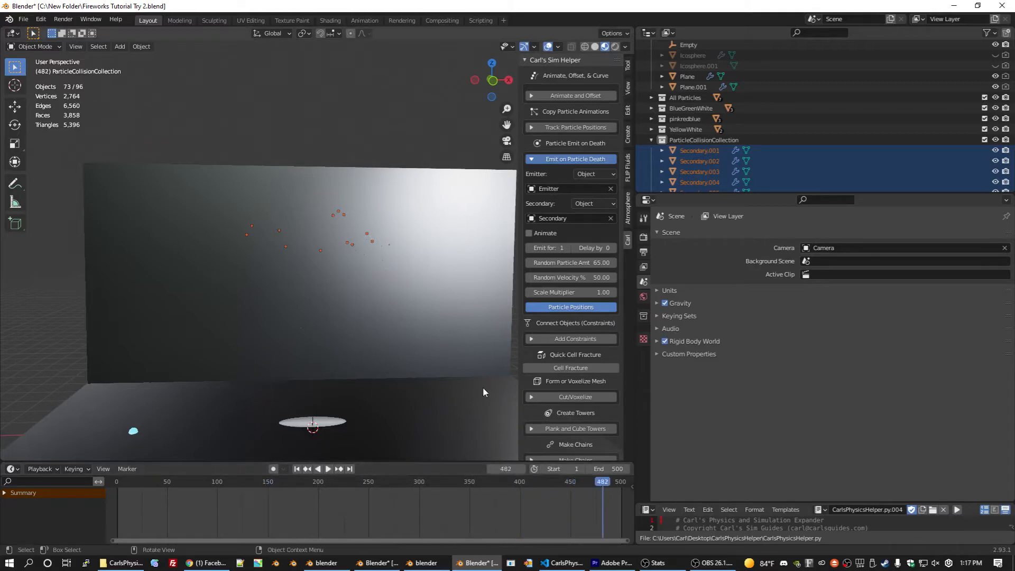
{"action": "key", "text": "ctrl"}
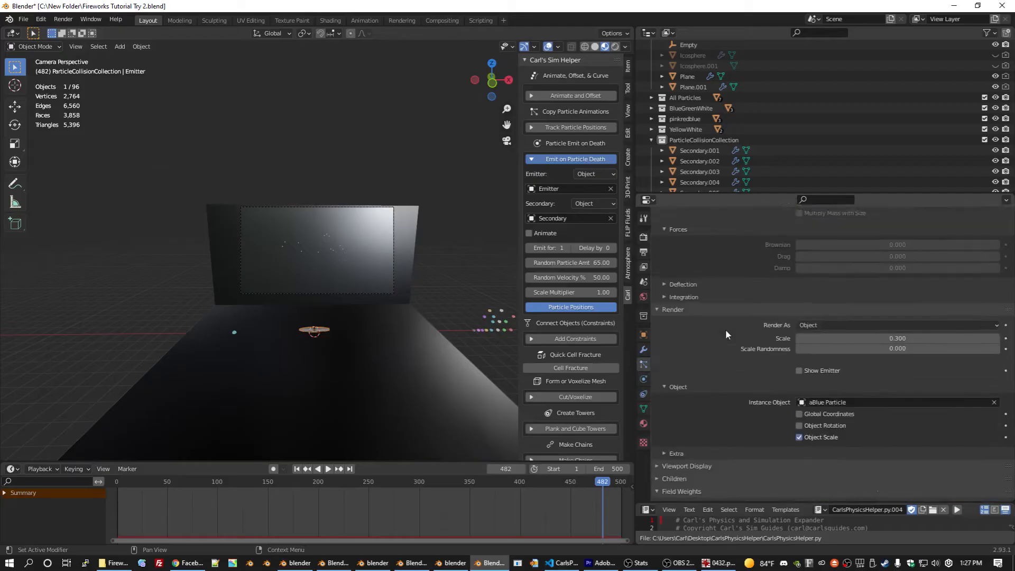
- Set the Emitter's particle render scale to 0.15
{"action": "scroll", "coordinate": [726, 329], "scroll_direction": "up", "scroll_amount": 3}
{"action": "left_click", "coordinate": [888, 401]}
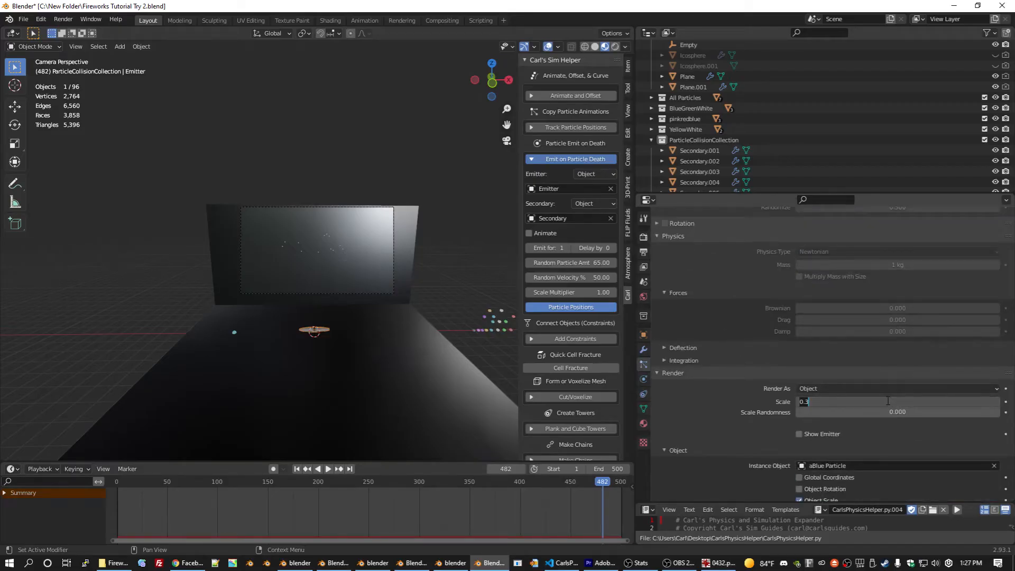
{"action": "type", "text": "0.15"}
{"action": "key", "text": "Return"}
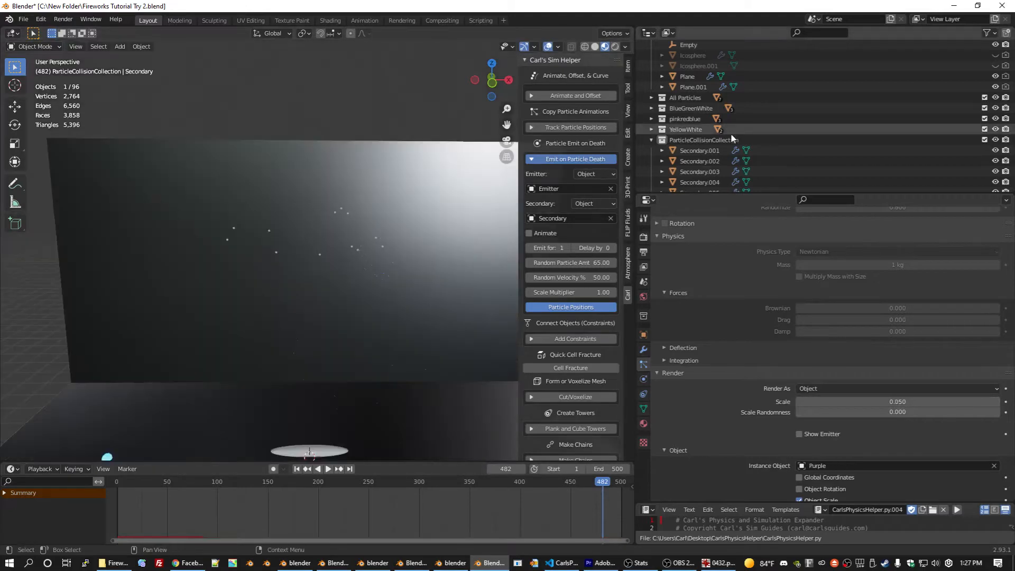
- Move the Drag force field into a new collection named Collection 7
{"action": "scroll", "coordinate": [730, 138], "scroll_direction": "down", "scroll_amount": 1}
{"action": "scroll", "coordinate": [677, 153], "scroll_direction": "down", "scroll_amount": 6}
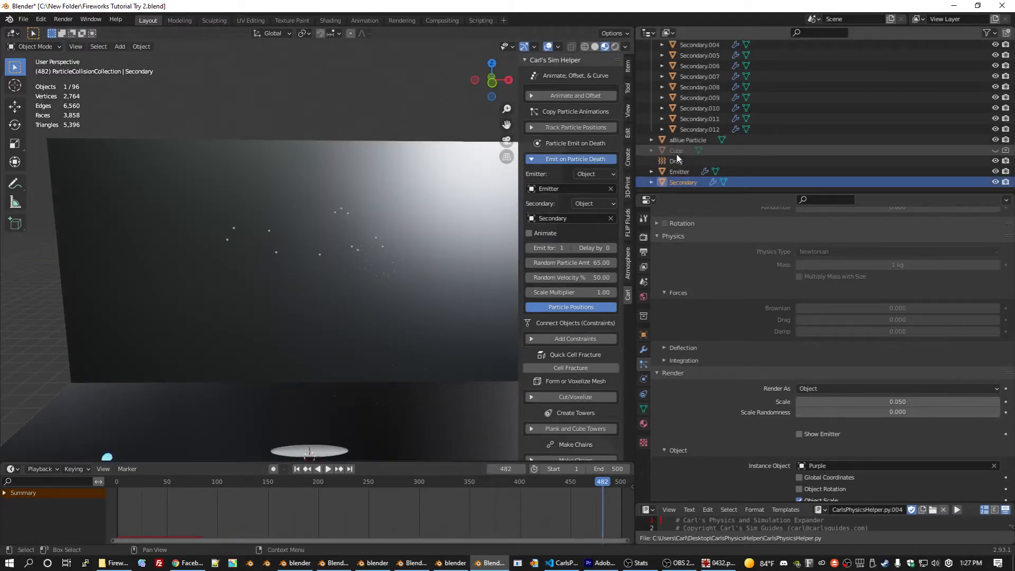
{"action": "left_click", "coordinate": [678, 161]}
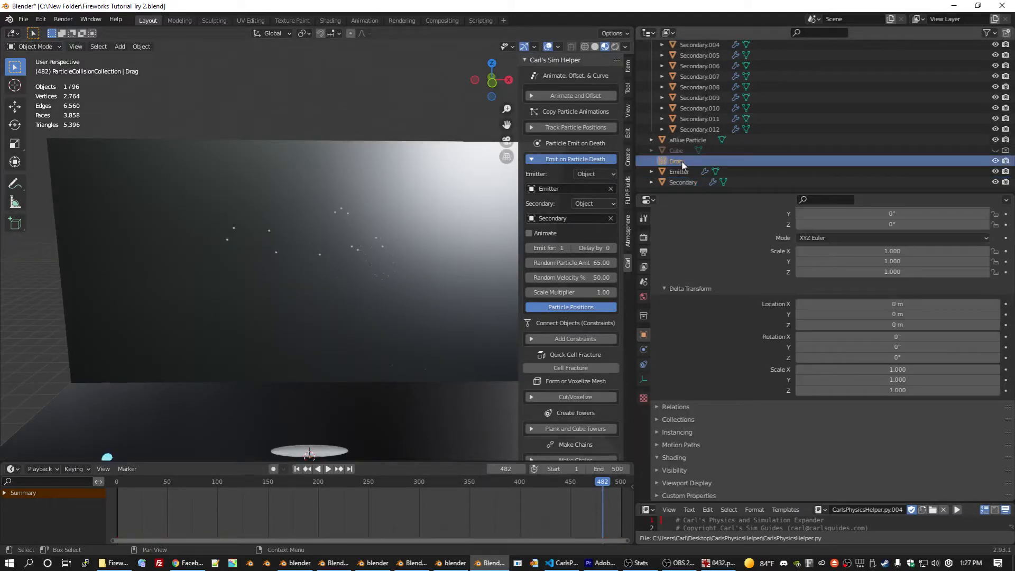
{"action": "key", "text": "m"}
{"action": "left_click", "coordinate": [427, 174]}
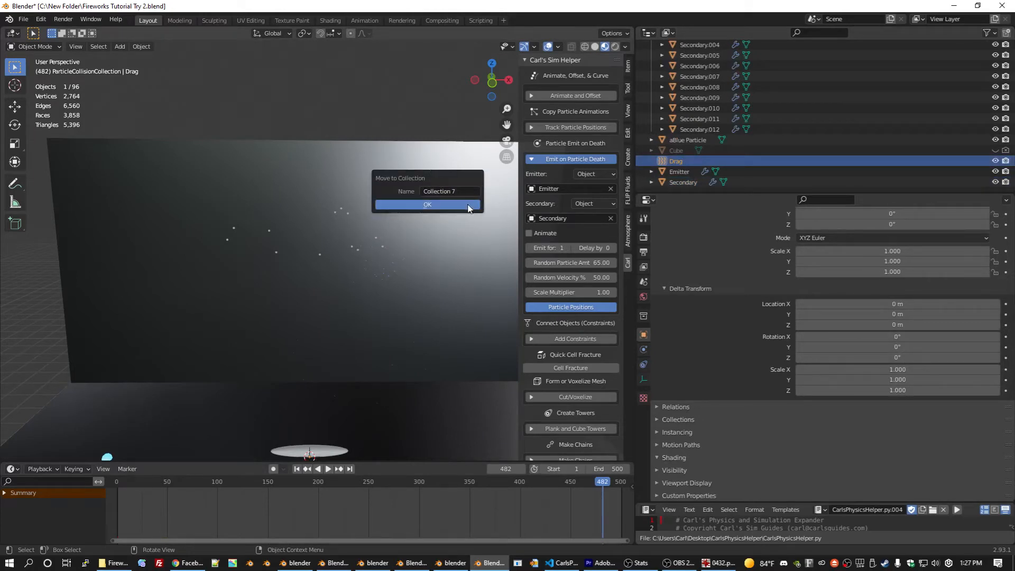
{"action": "left_click", "coordinate": [464, 207]}
- Set Collection 7 as the effector collection in the field weights of the Emitter's particle system
{"action": "left_click", "coordinate": [323, 449]}
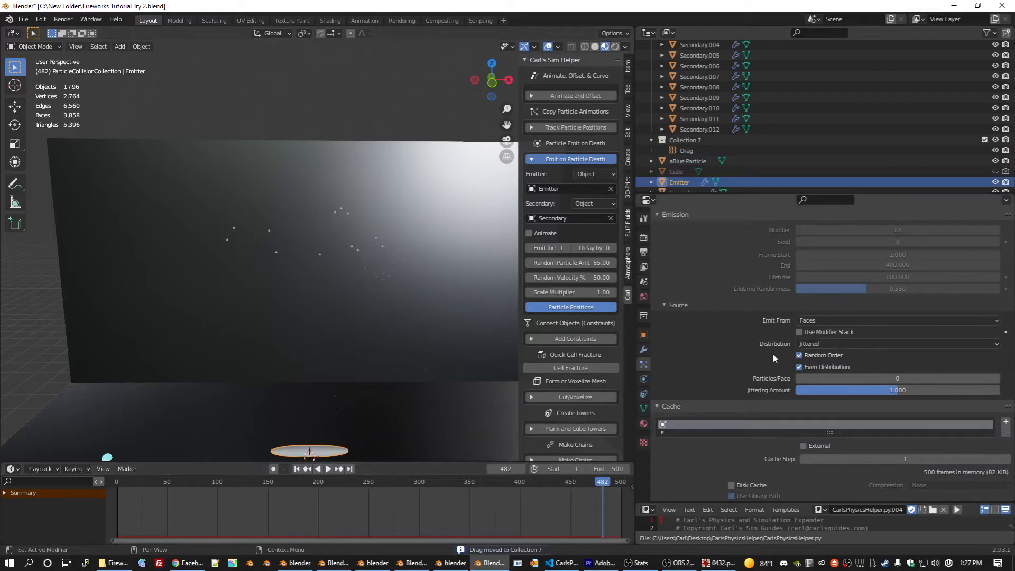
{"action": "scroll", "coordinate": [771, 353], "scroll_direction": "down", "scroll_amount": 5}
{"action": "scroll", "coordinate": [770, 357], "scroll_direction": "down", "scroll_amount": 7}
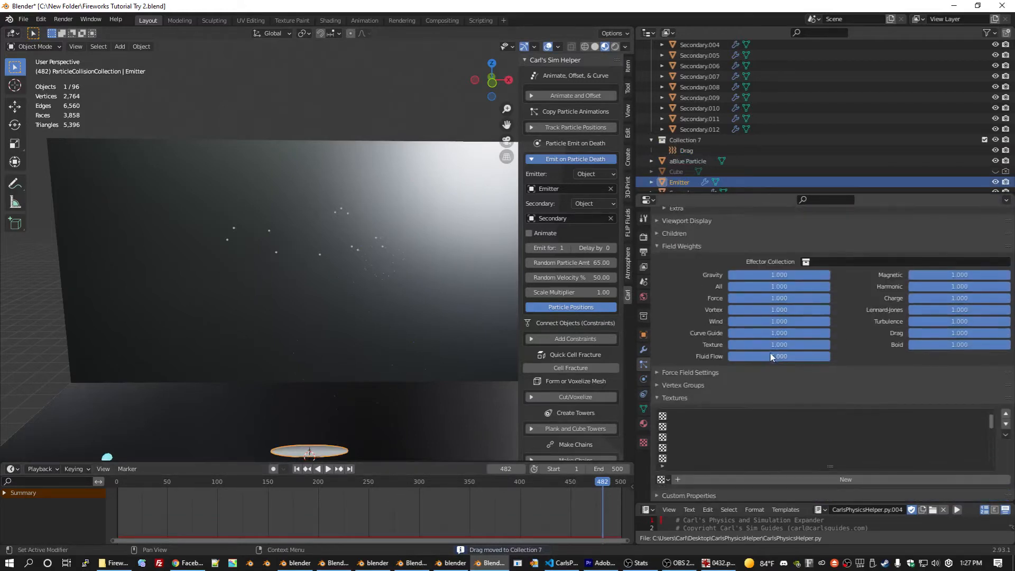
{"action": "left_click", "coordinate": [830, 283]}
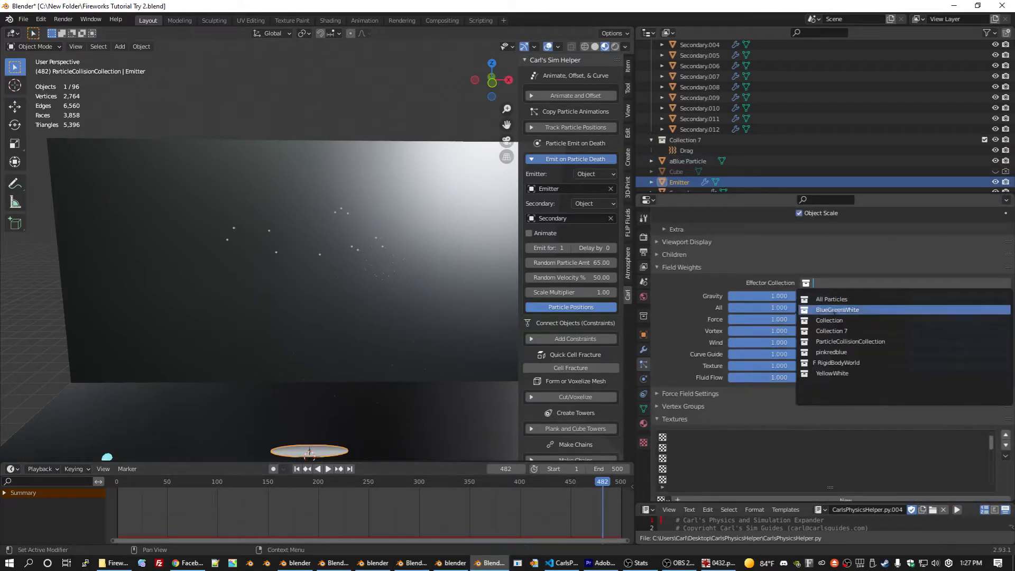
{"action": "left_click", "coordinate": [831, 331]}
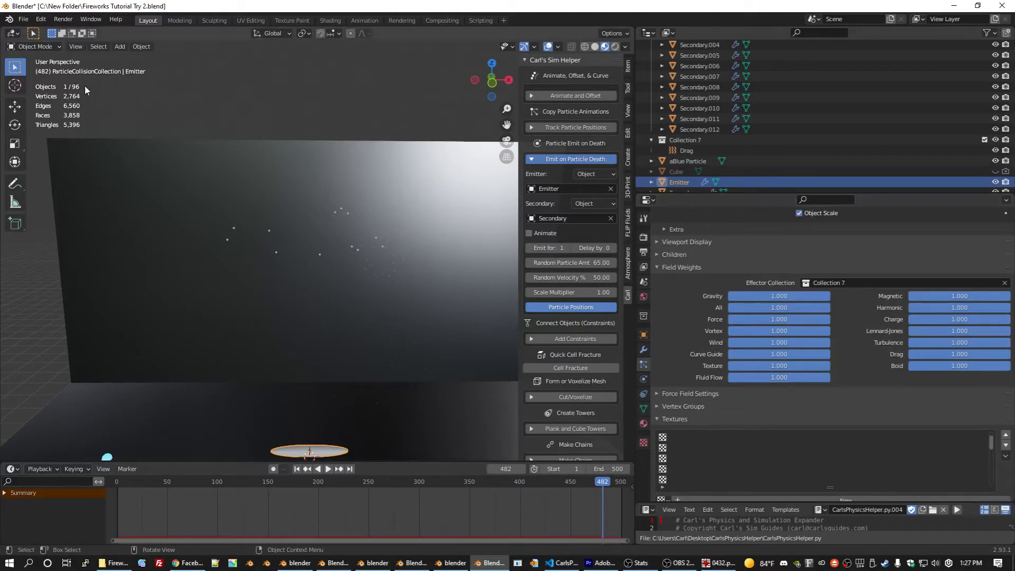
- Add a second Drag force field to the scene
{"action": "left_click", "coordinate": [120, 46]}
{"action": "mouse_move", "coordinate": [154, 246]}
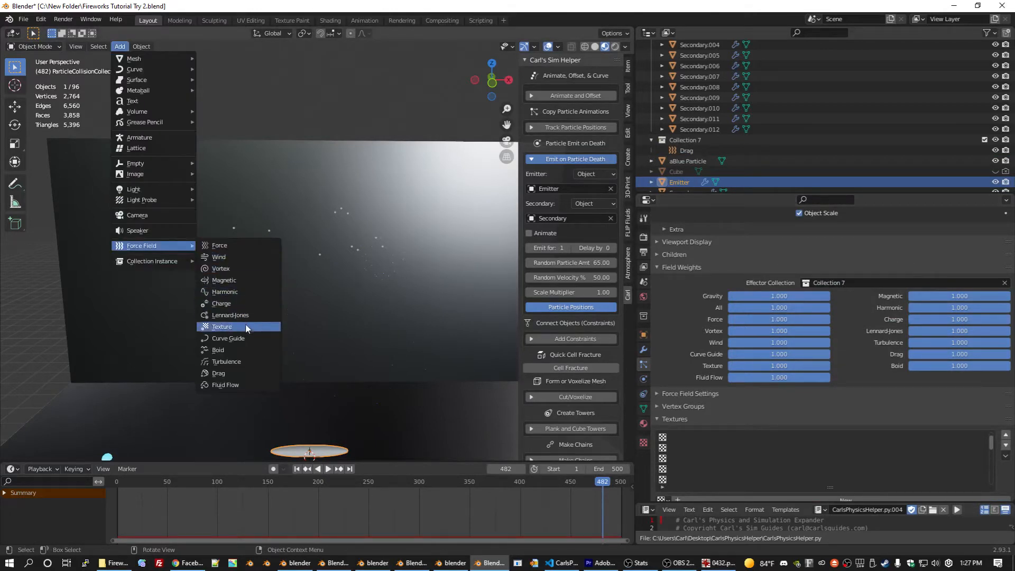
{"action": "left_click", "coordinate": [253, 375]}
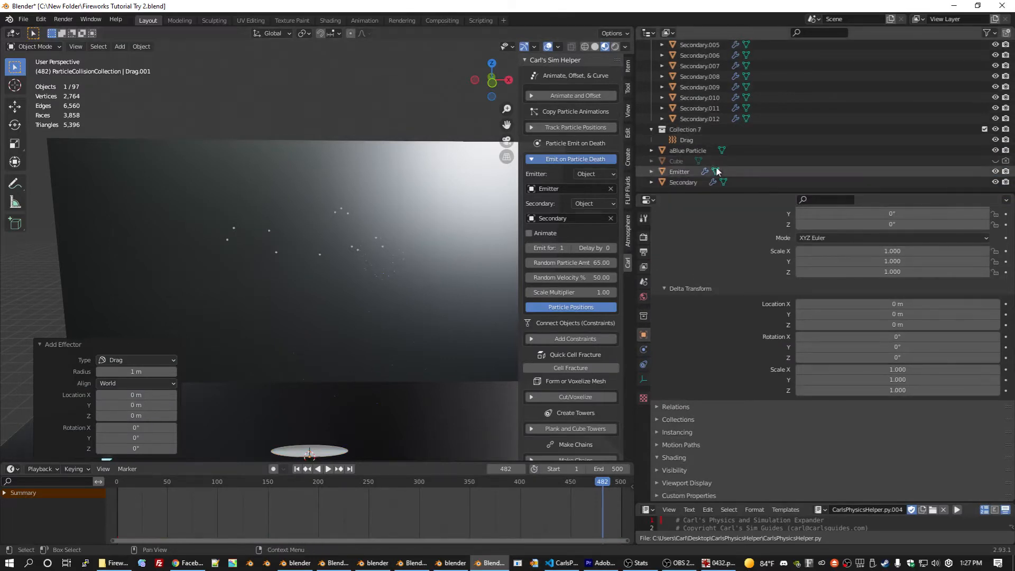
- Frame the Secondary emitter and play the animation from the start to watch its burst
{"action": "scroll", "coordinate": [665, 182], "scroll_direction": "down", "scroll_amount": 1}
{"action": "left_click", "coordinate": [665, 181]}
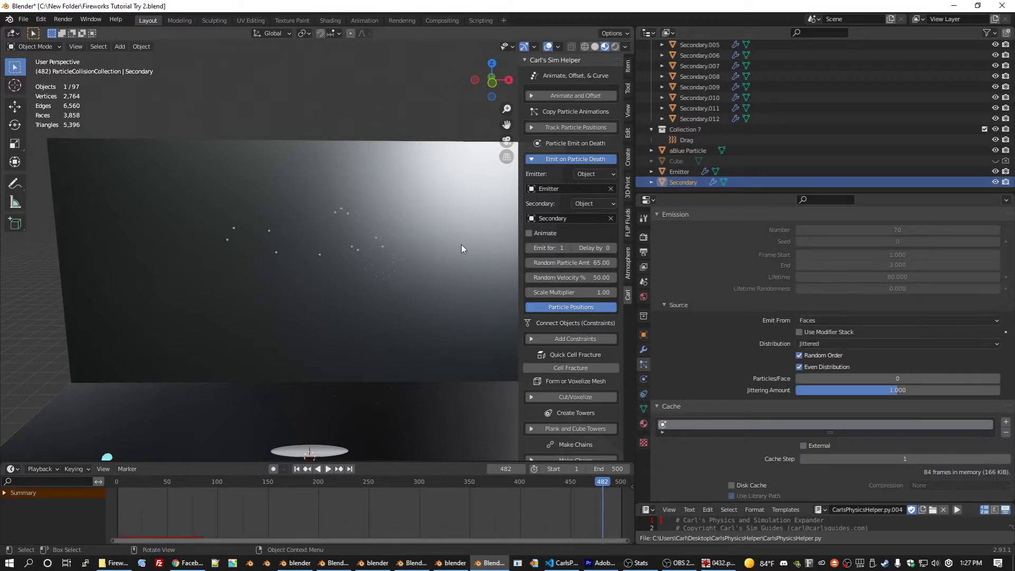
{"action": "key", "text": "KP_Decimal"}
{"action": "scroll", "coordinate": [461, 245], "scroll_direction": "down", "scroll_amount": 8}
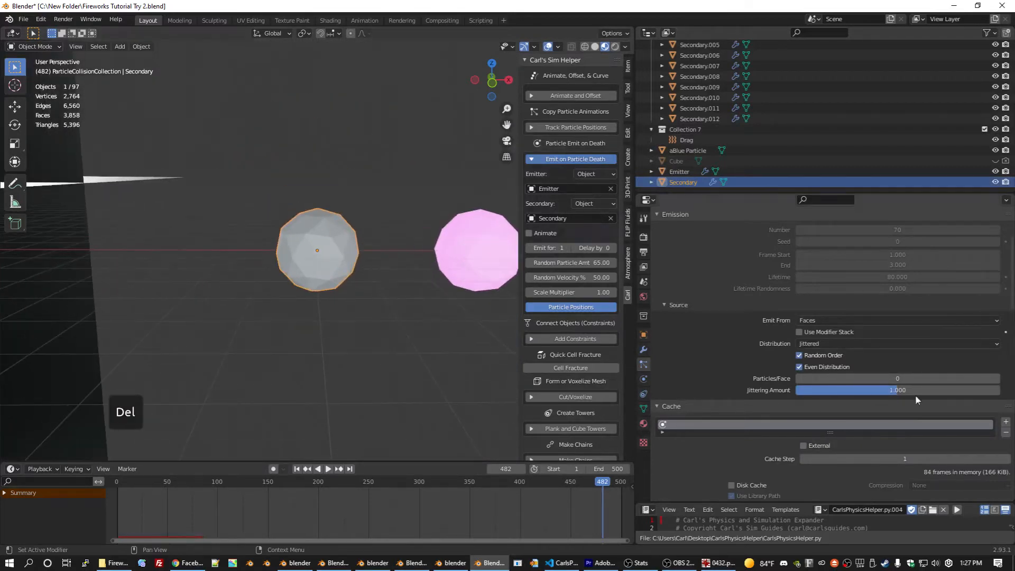
{"action": "scroll", "coordinate": [308, 233], "scroll_direction": "down", "scroll_amount": 8}
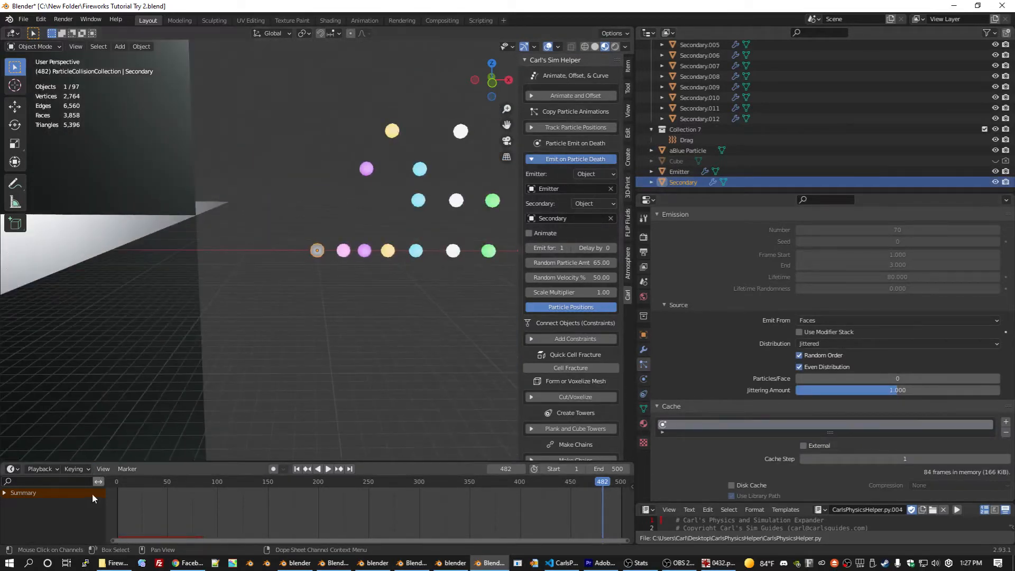
{"action": "left_click", "coordinate": [110, 485]}
{"action": "key", "text": "space"}
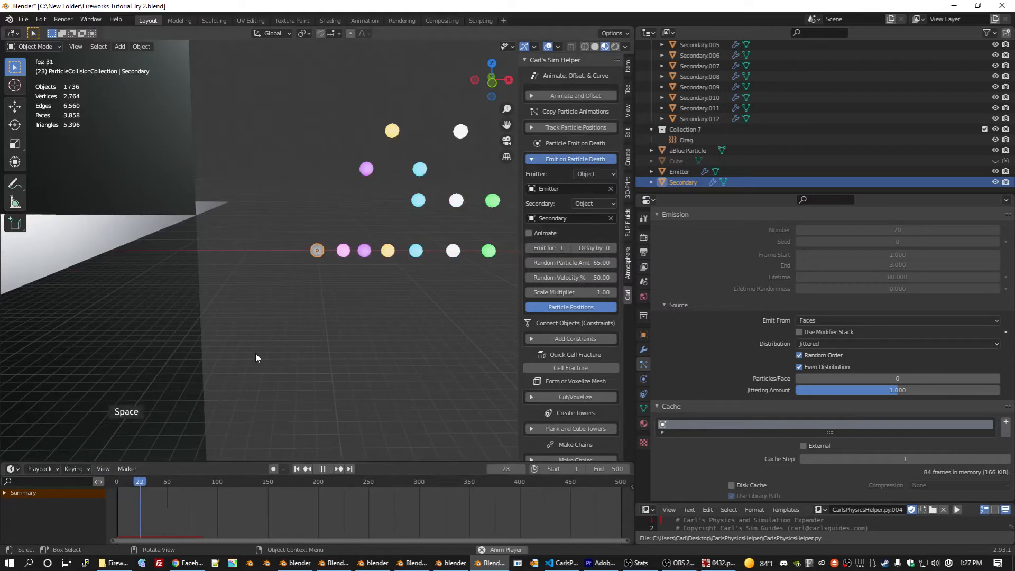
{"action": "key", "text": "space"}
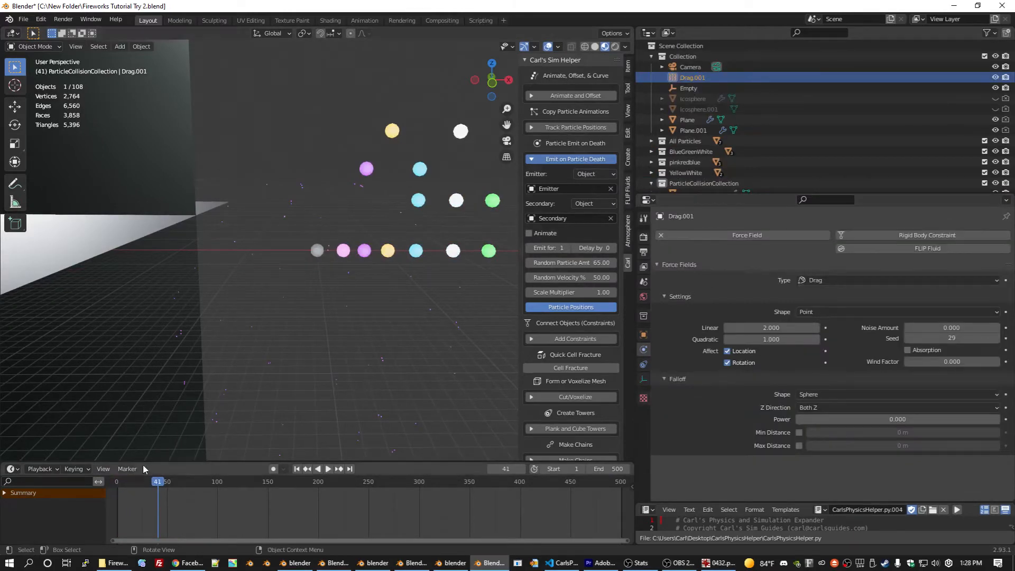
- Replay the animation from the start to check how the Drag.001 force field affects the Secondary burst
{"action": "left_click", "coordinate": [110, 483]}
{"action": "key", "text": "space"}
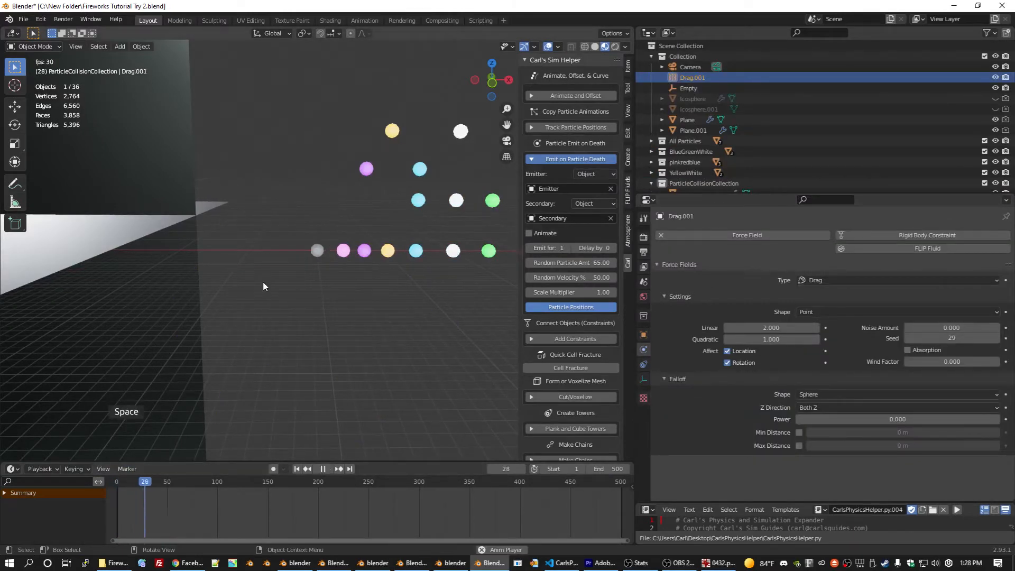
{"action": "key", "text": "space"}
{"action": "scroll", "coordinate": [339, 274], "scroll_direction": "up", "scroll_amount": 8}
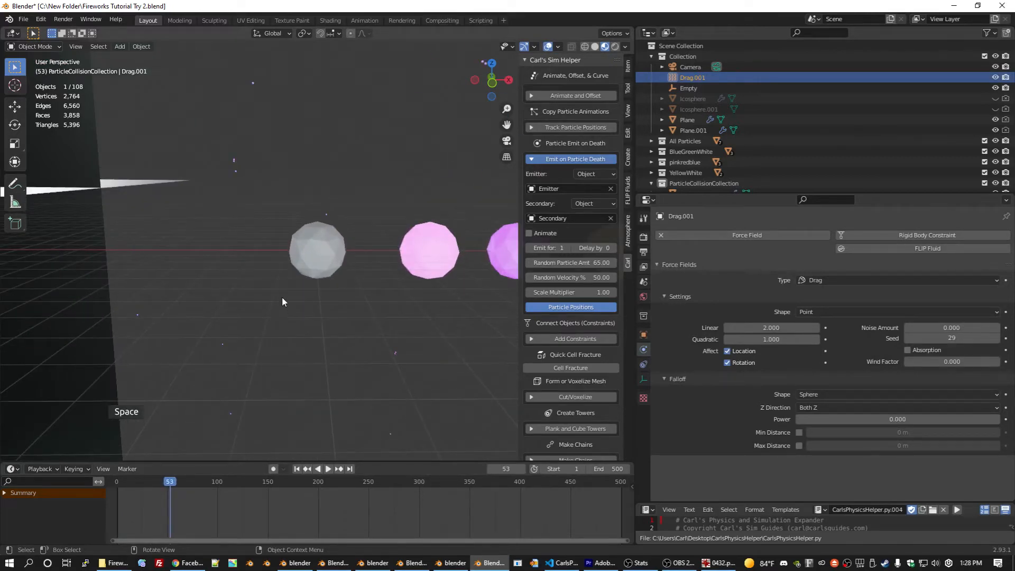
- Delete the baked particle cache of the Secondary emitter
{"action": "left_click", "coordinate": [310, 254]}
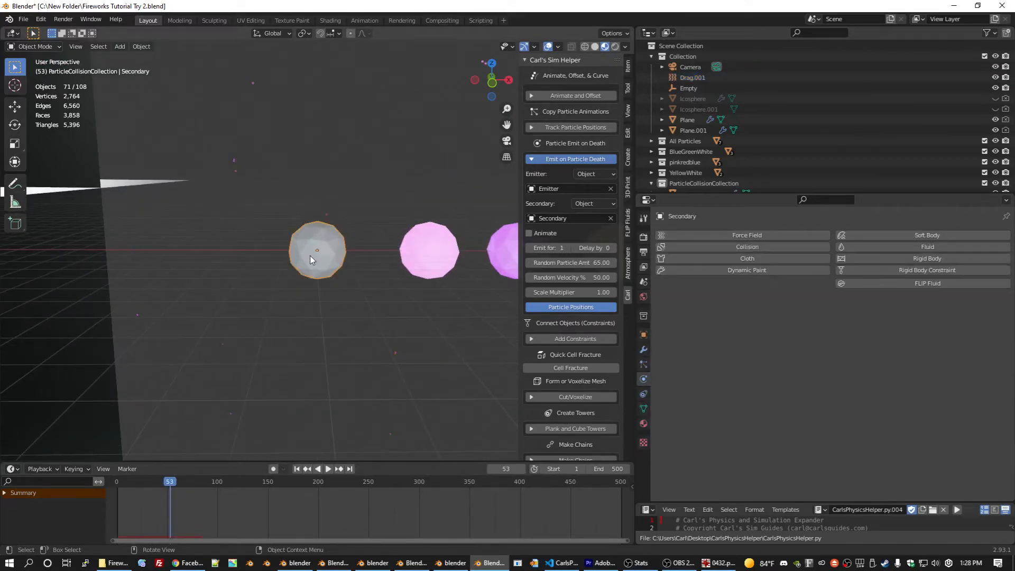
{"action": "left_click", "coordinate": [644, 365]}
{"action": "scroll", "coordinate": [725, 373], "scroll_direction": "down", "scroll_amount": 10}
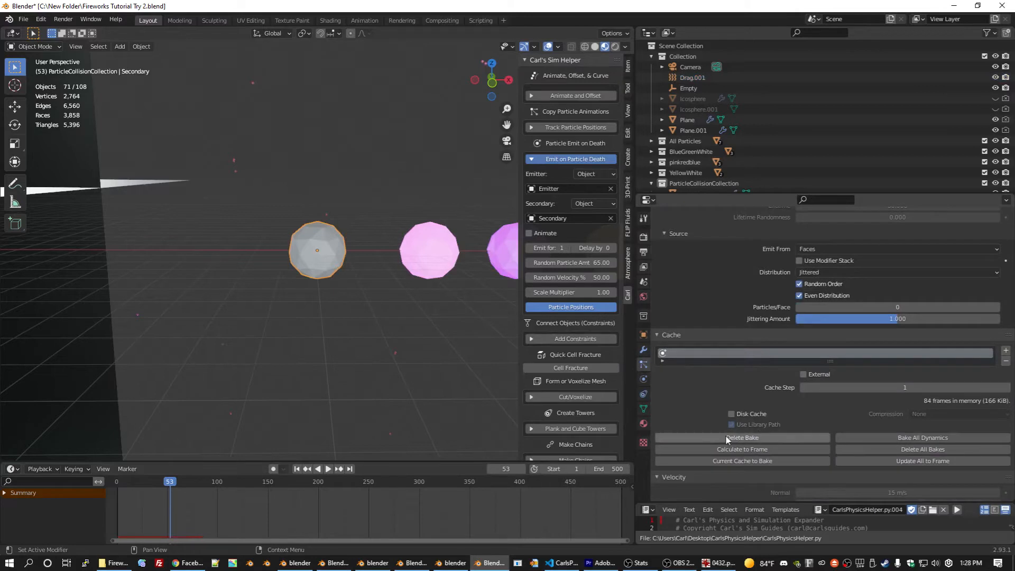
{"action": "left_click", "coordinate": [728, 438]}
- Play the unbaked Secondary burst from the start and inspect how far its particles spread
{"action": "left_click", "coordinate": [118, 480]}
{"action": "key", "text": "space"}
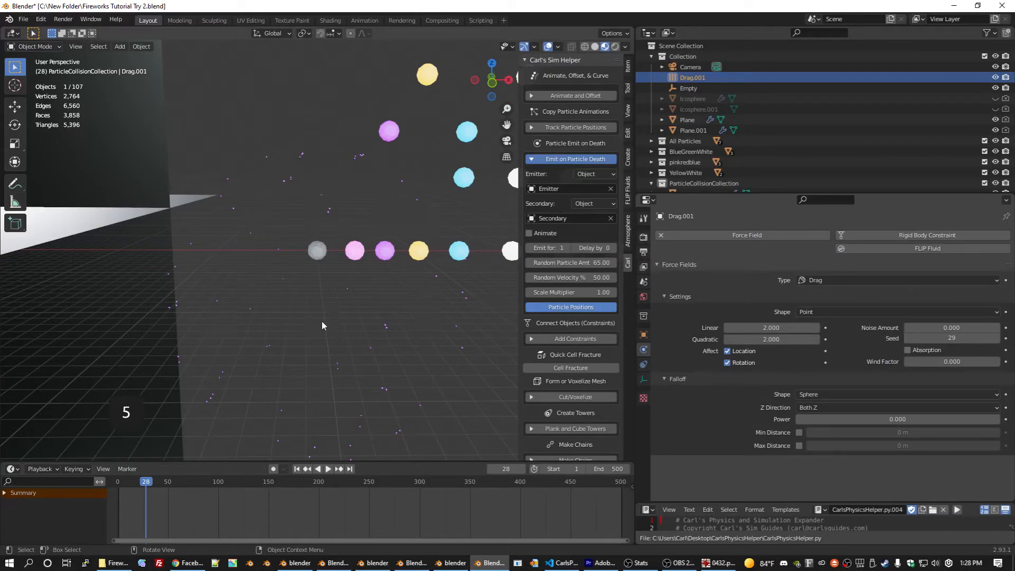
{"action": "scroll", "coordinate": [322, 320], "scroll_direction": "down", "scroll_amount": 5}
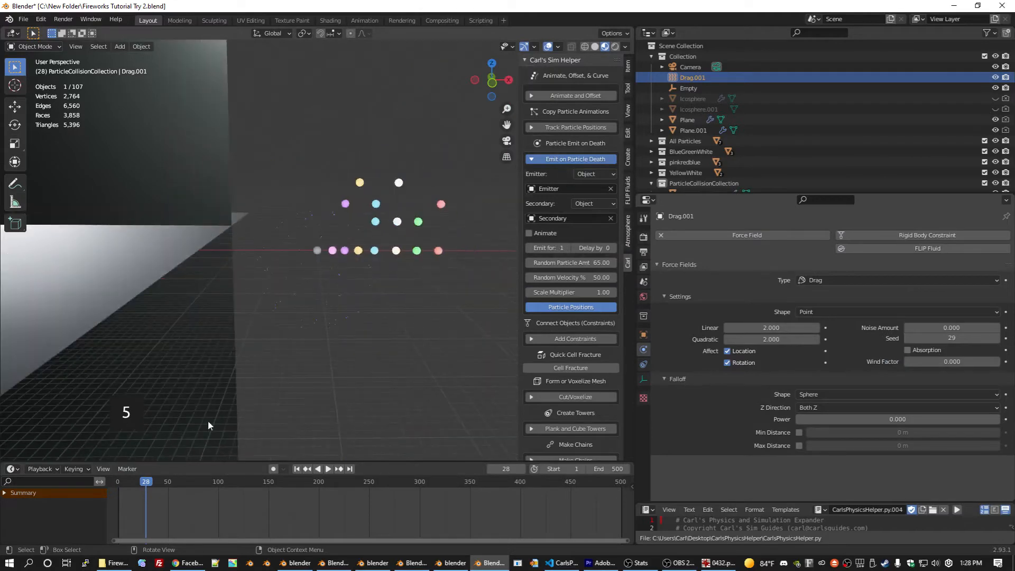
{"action": "left_click", "coordinate": [119, 481]}
{"action": "key", "text": "space"}
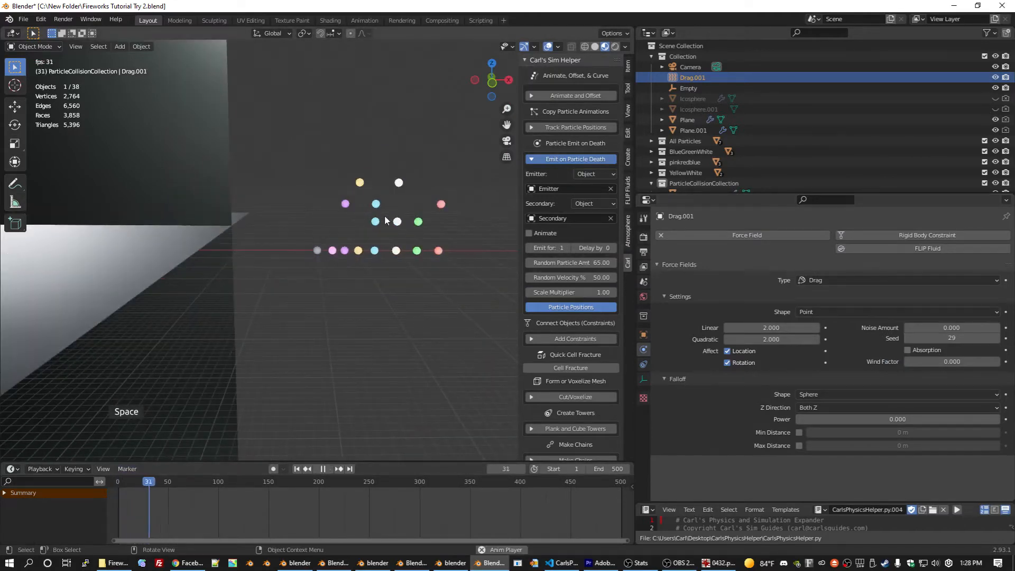
{"action": "scroll", "coordinate": [379, 259], "scroll_direction": "up", "scroll_amount": 8}
{"action": "key", "text": "space"}
{"action": "left_click", "coordinate": [478, 257]}
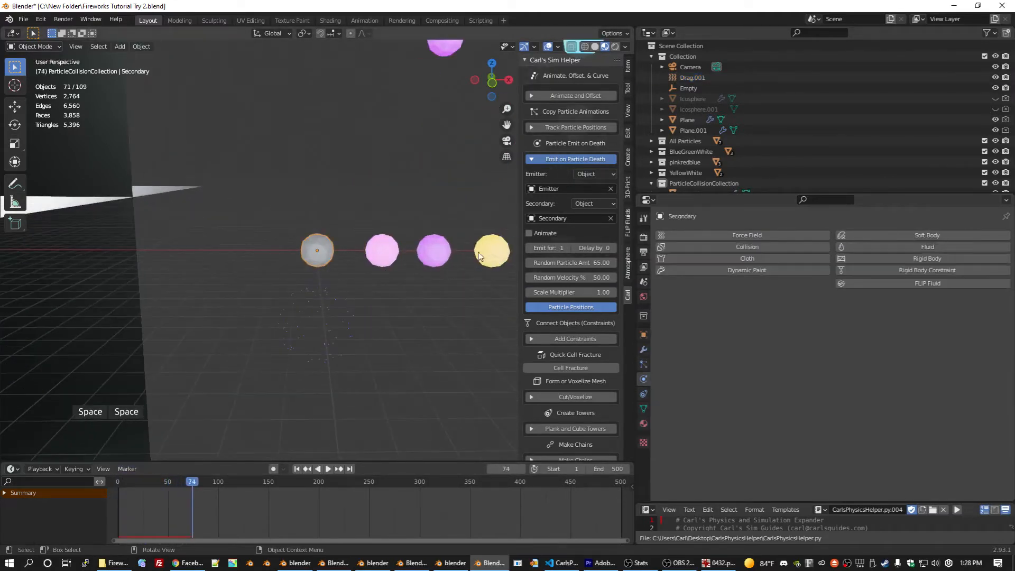
- Set both the linear and quadratic drag of the Drag.001 force field to 0.2
{"action": "left_click", "coordinate": [728, 77]}
{"action": "double_click", "coordinate": [763, 328]}
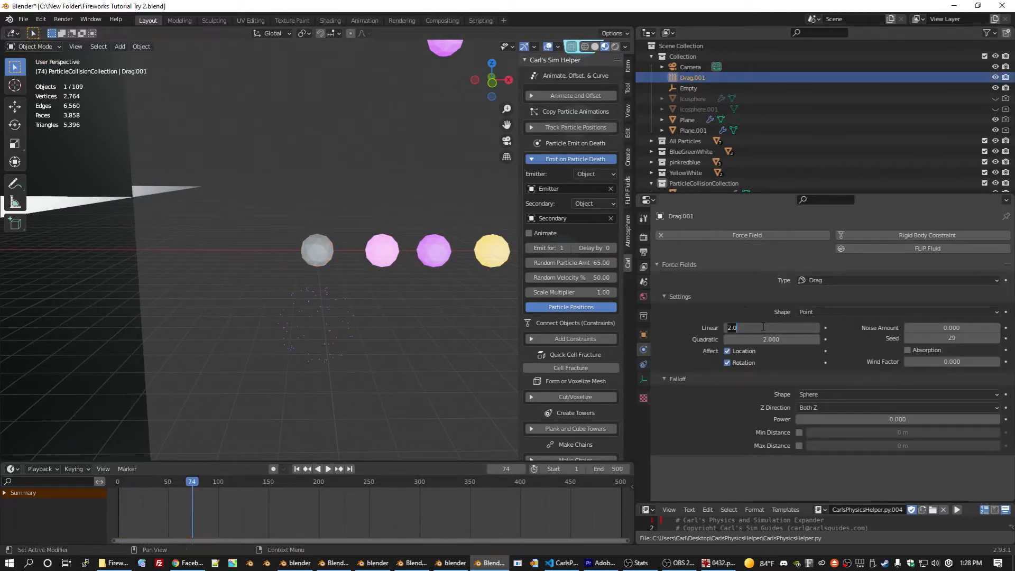
{"action": "double_click", "coordinate": [763, 339]}
{"action": "double_click", "coordinate": [767, 327]}
{"action": "type", "text": "0.2"}
{"action": "key", "text": "Tab"}
{"action": "type", "text": "0.2"}
{"action": "key", "text": "Return"}
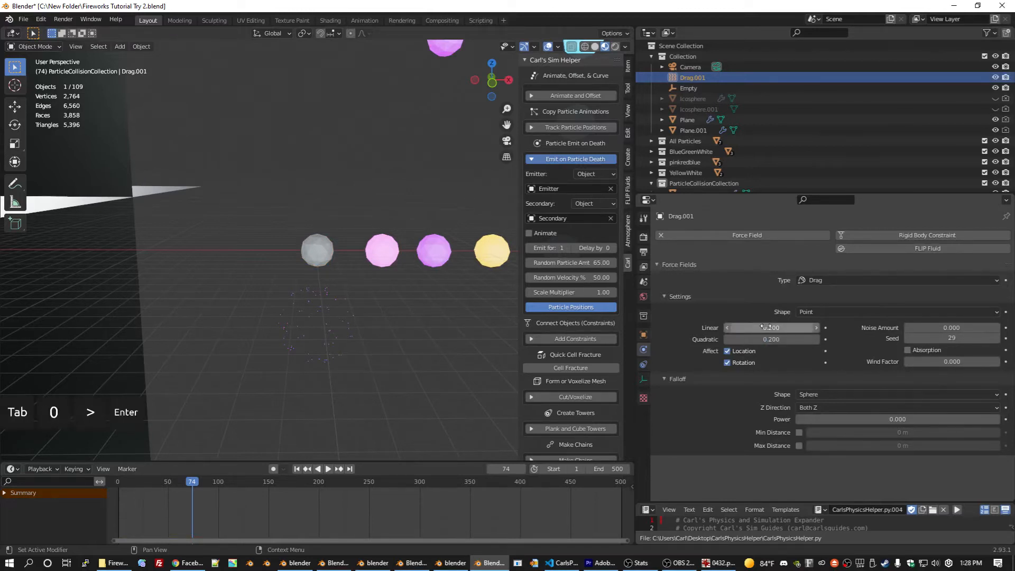
- Save the file and play the animation to check the burst with the reduced drag
{"action": "key", "text": "ctrl+s"}
{"action": "key", "text": "space"}
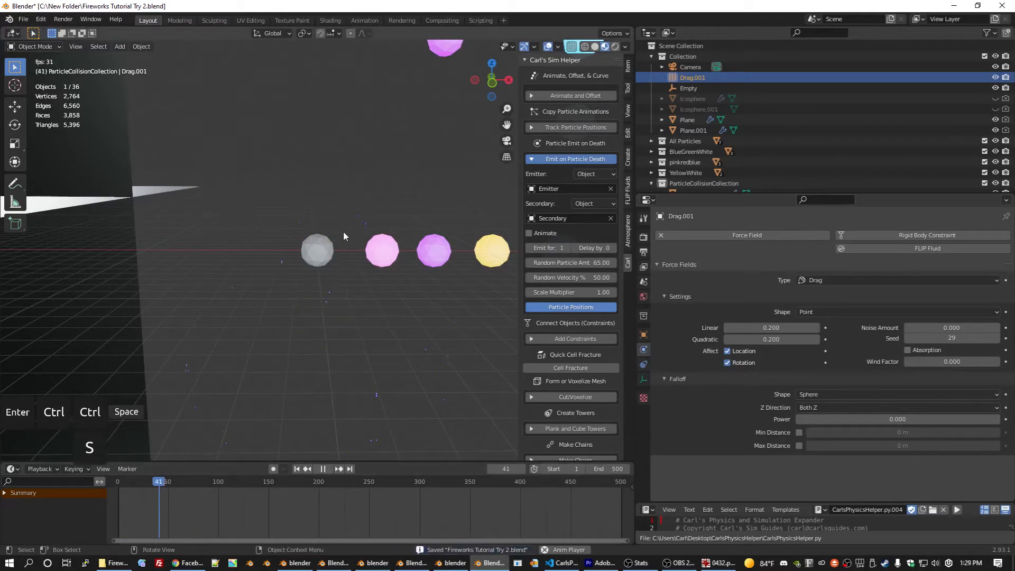
{"action": "key", "text": "space"}
- Set the normal velocity of the Secondary emitter's particles to 22 m/s
{"action": "left_click", "coordinate": [317, 248]}
{"action": "left_click", "coordinate": [644, 365]}
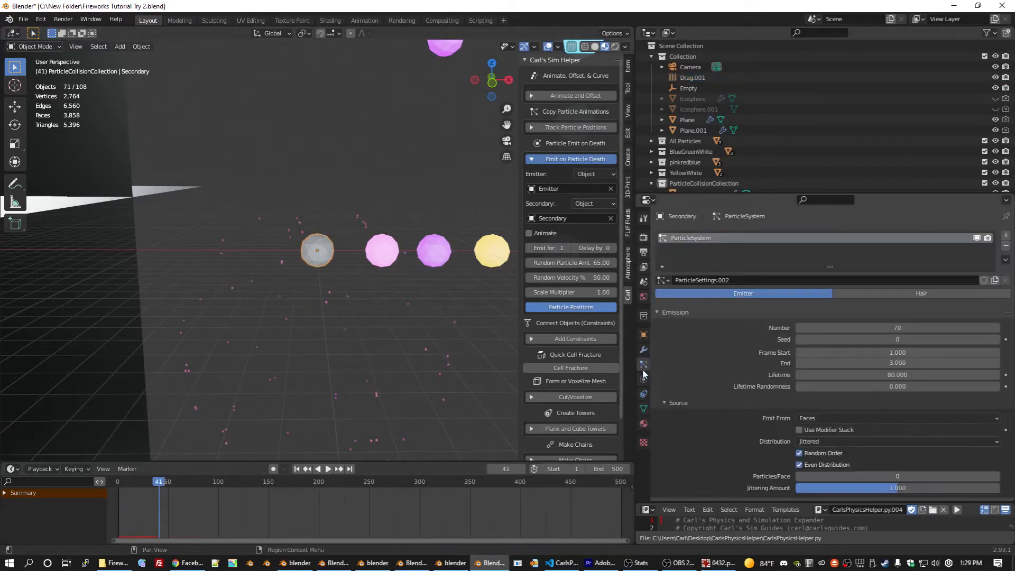
{"action": "scroll", "coordinate": [737, 367], "scroll_direction": "down", "scroll_amount": 10}
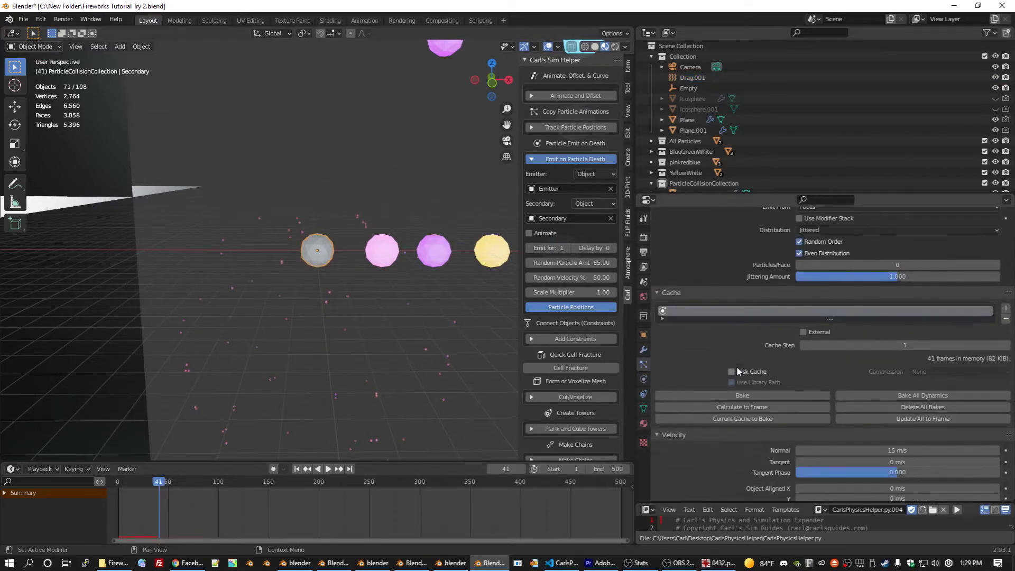
{"action": "scroll", "coordinate": [737, 365], "scroll_direction": "down", "scroll_amount": 4}
{"action": "left_click", "coordinate": [895, 366]}
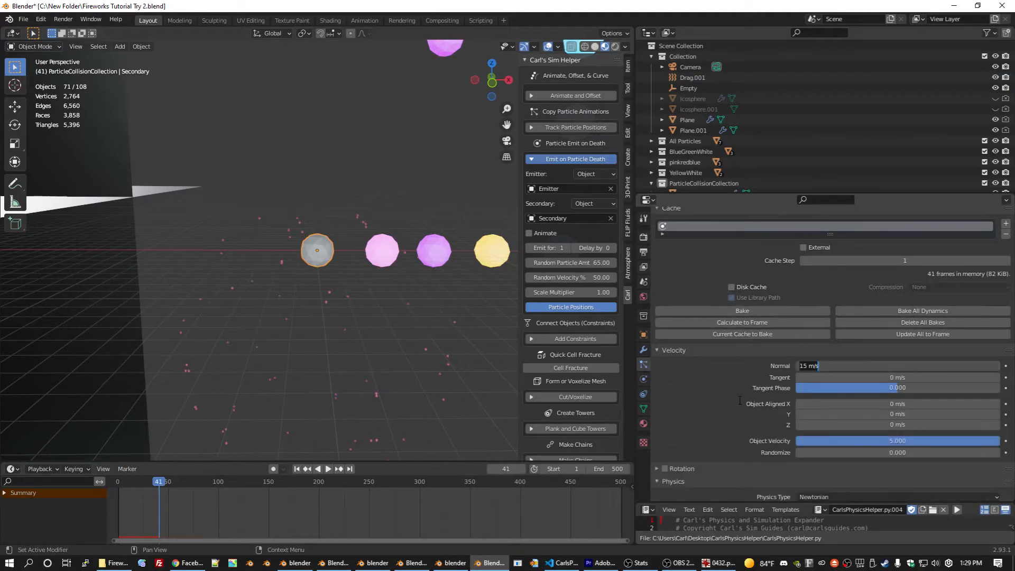
{"action": "left_click", "coordinate": [739, 399]}
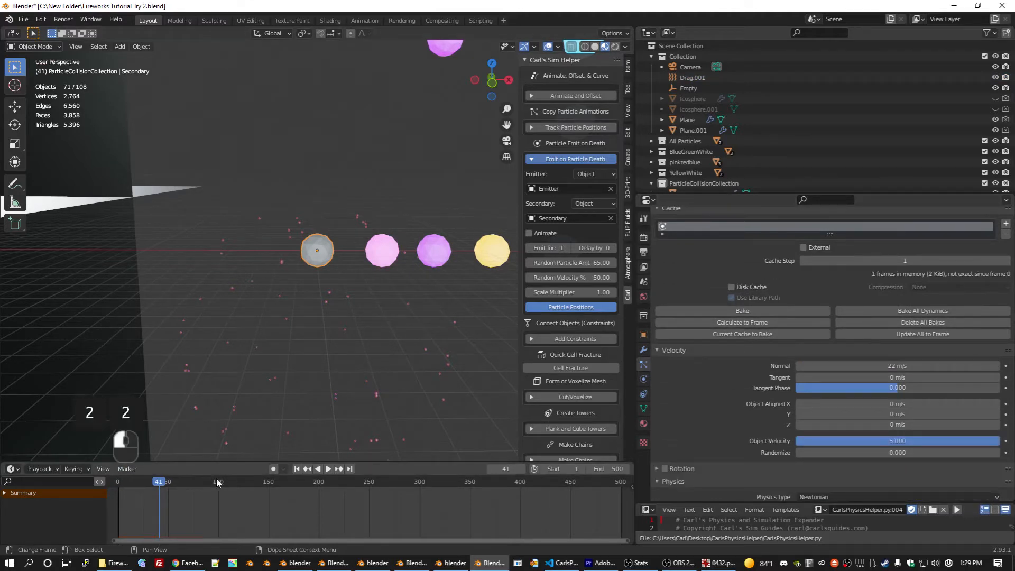
- Play the animation from the start twice to check the faster Secondary burst
{"action": "left_click", "coordinate": [118, 484]}
{"action": "key", "text": "space"}
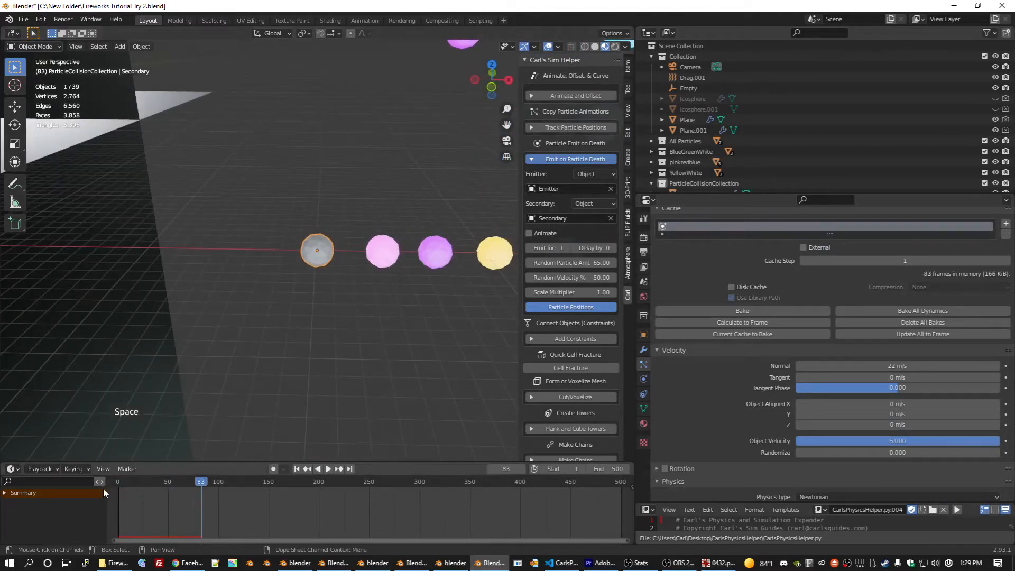
{"action": "left_click", "coordinate": [116, 482]}
{"action": "key", "text": "space"}
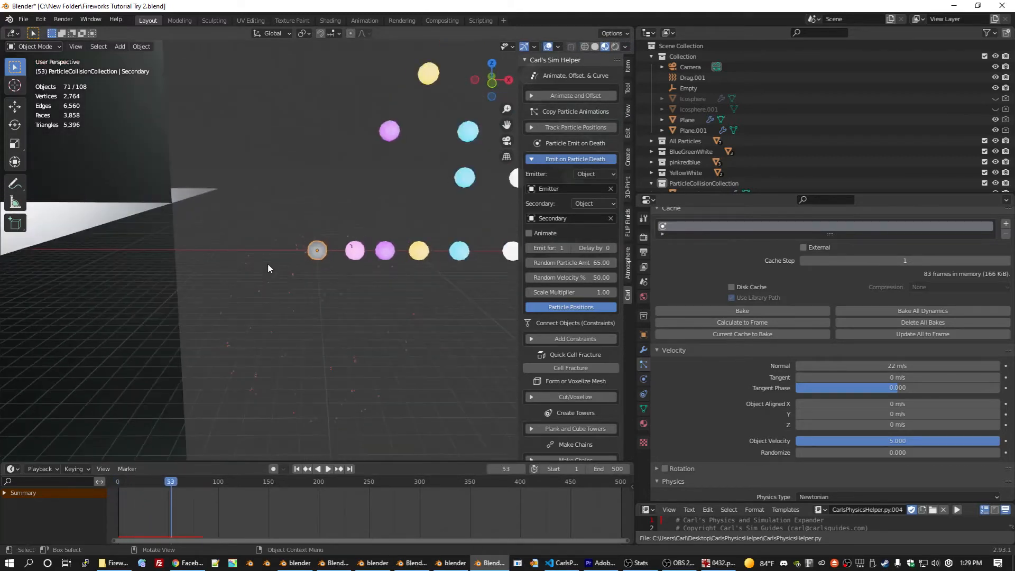
- Set the lifetime randomness of the Secondary emitter's particles to 0.25
{"action": "scroll", "coordinate": [889, 392], "scroll_direction": "up", "scroll_amount": 10}
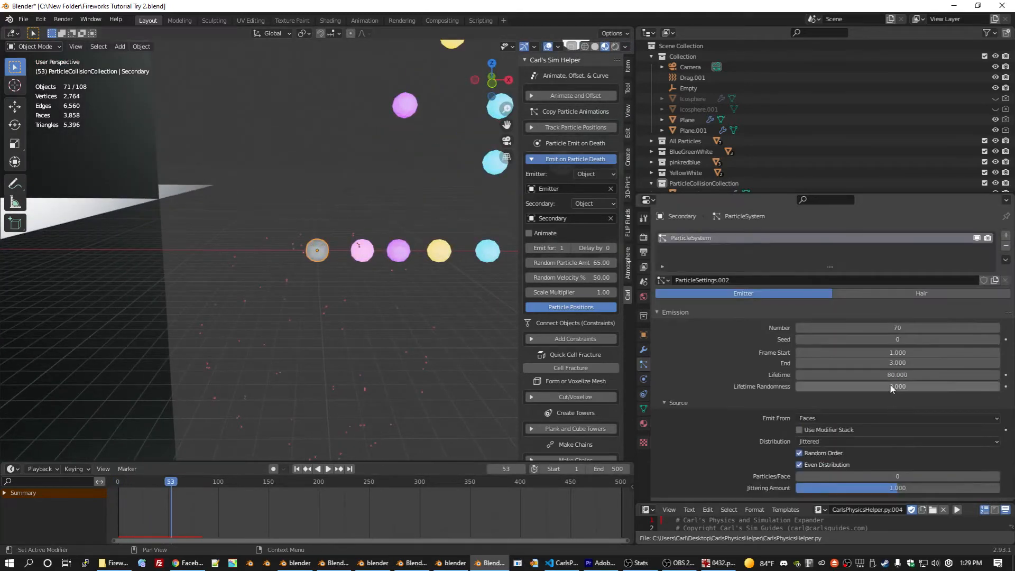
{"action": "left_click", "coordinate": [892, 386]}
{"action": "type", "text": "2"}
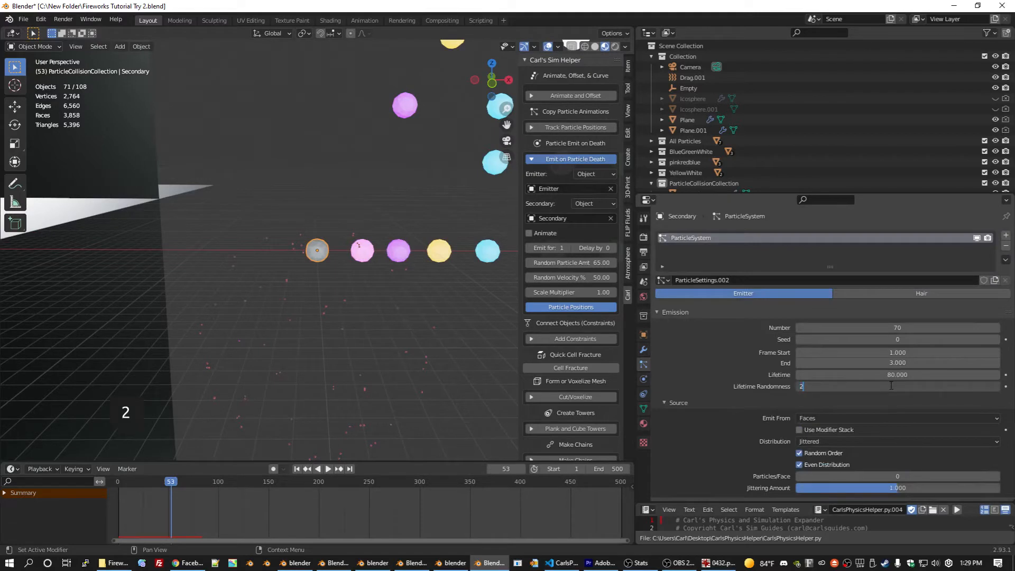
{"action": "key", "text": "BackSpace"}
{"action": "type", "text": "0.25"}
{"action": "key", "text": "Return"}
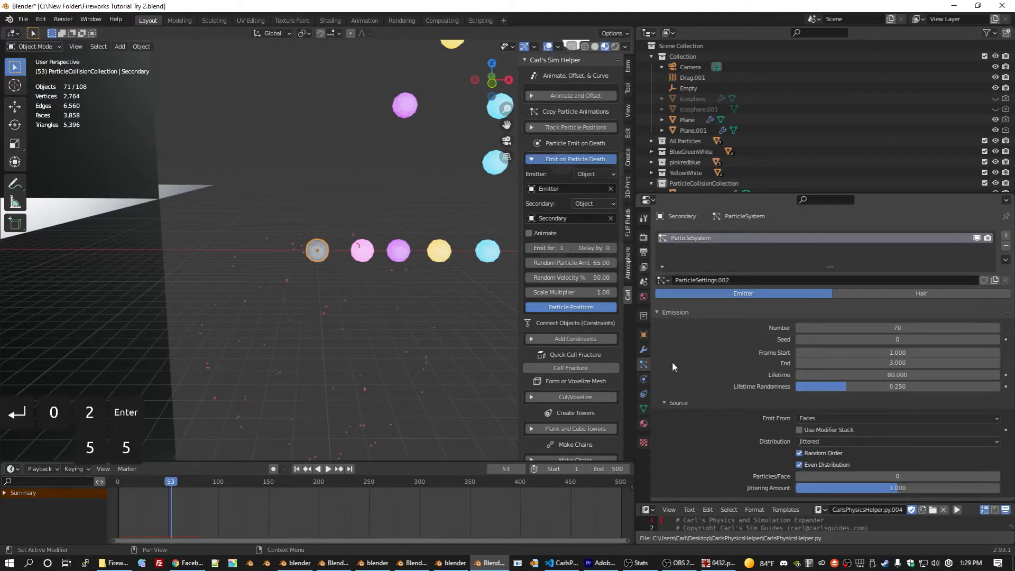
{"action": "scroll", "coordinate": [714, 386], "scroll_direction": "down", "scroll_amount": 2}
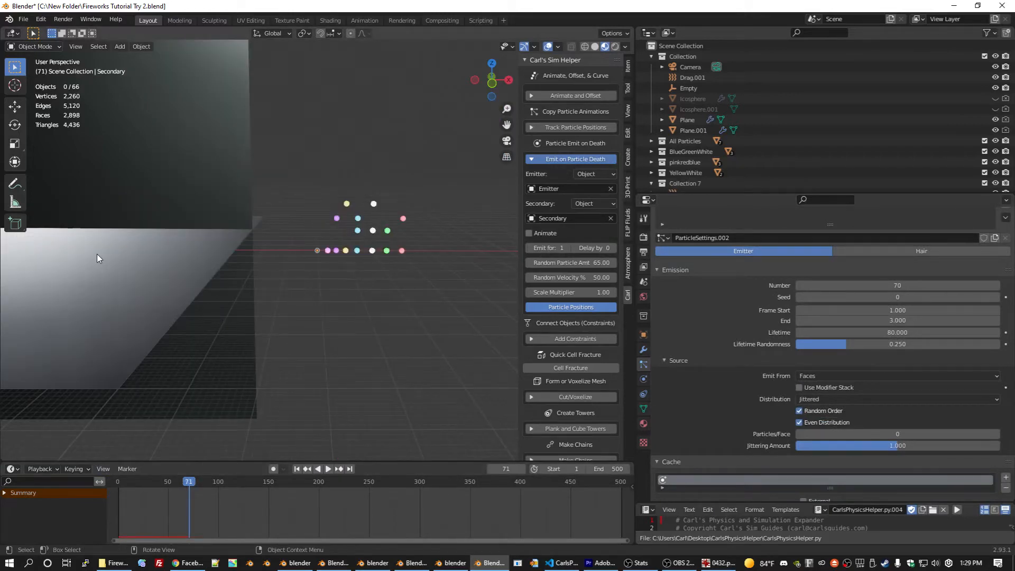
- Look through the scene camera and select it
{"action": "key", "text": "KP_0"}
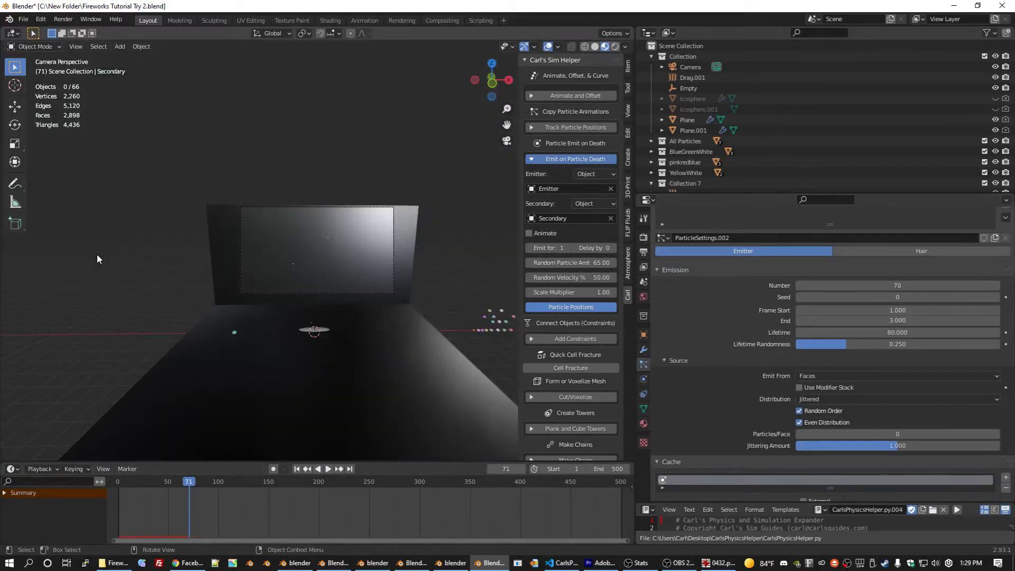
{"action": "scroll", "coordinate": [96, 255], "scroll_direction": "up", "scroll_amount": 3}
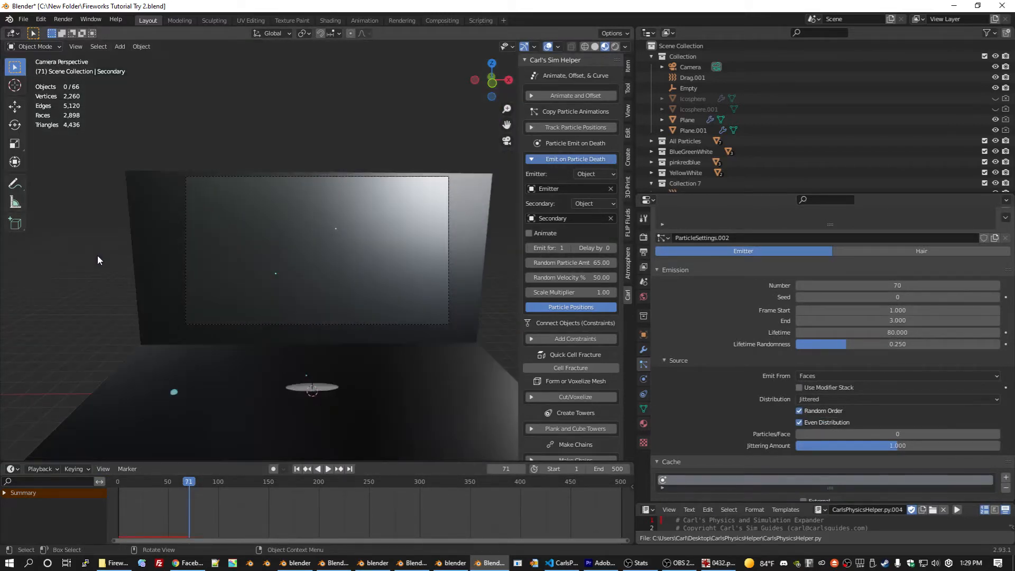
{"action": "left_click", "coordinate": [384, 181]}
{"action": "key", "text": "g"}
{"action": "key", "text": "y"}
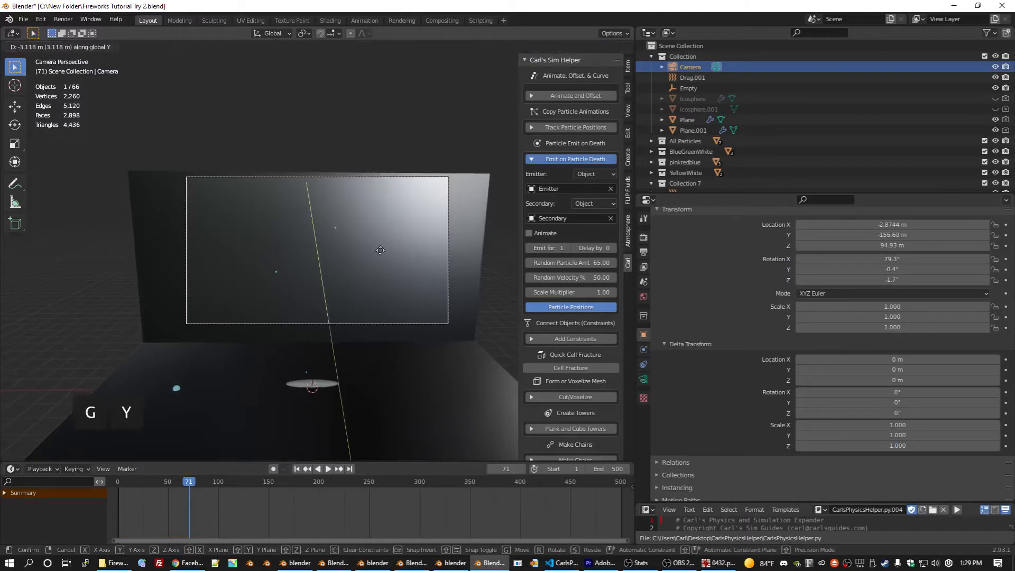
{"action": "key", "text": "Escape"}
- Move the camera back to about -202.88 m on Y and raise it to about 100.24 m on Z
{"action": "scroll", "coordinate": [794, 320], "scroll_direction": "up", "scroll_amount": 2}
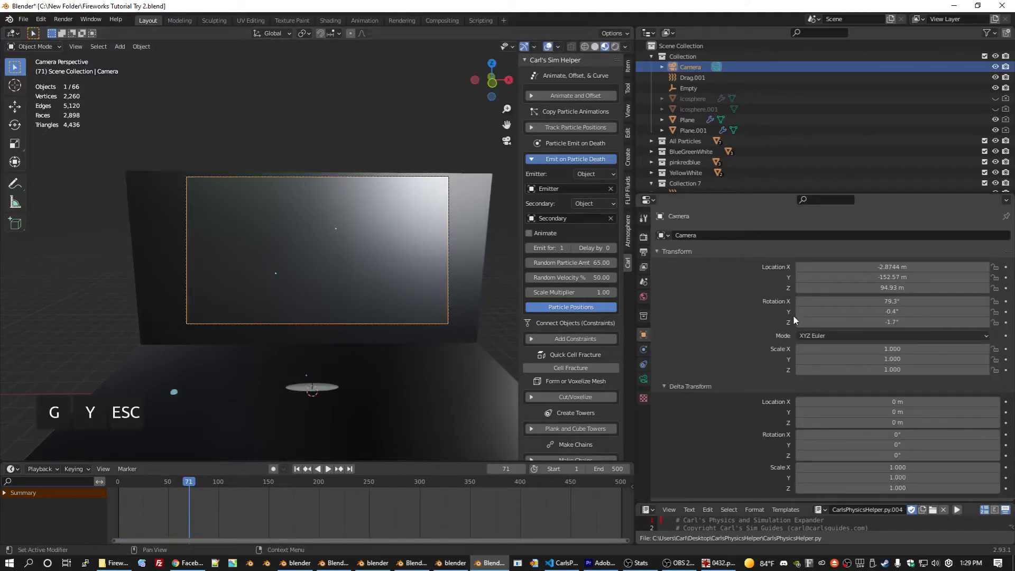
{"action": "left_click_drag", "start_coordinate": [894, 277], "coordinate": [819, 277]}
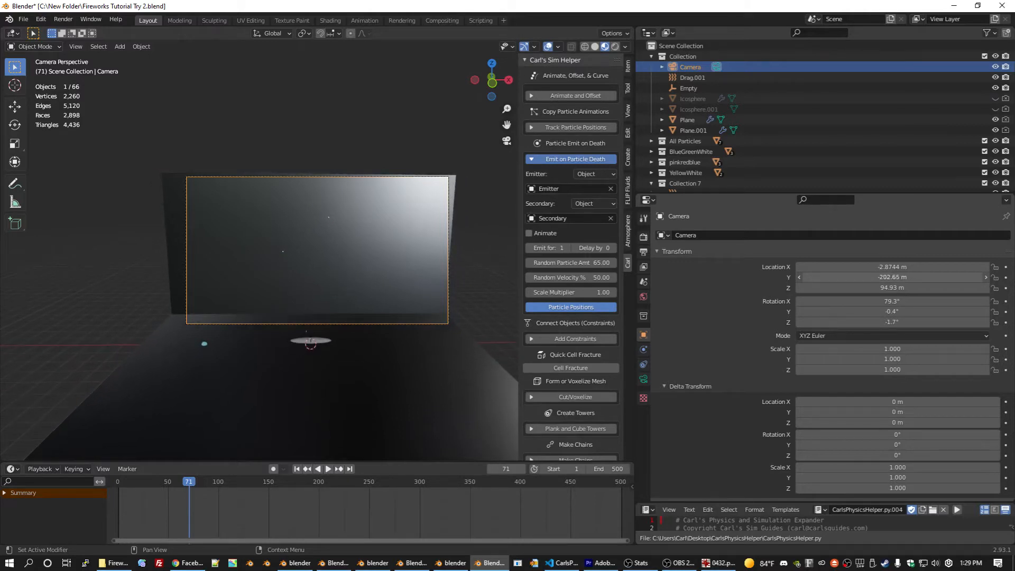
{"action": "key", "text": "g"}
{"action": "key", "text": "z"}
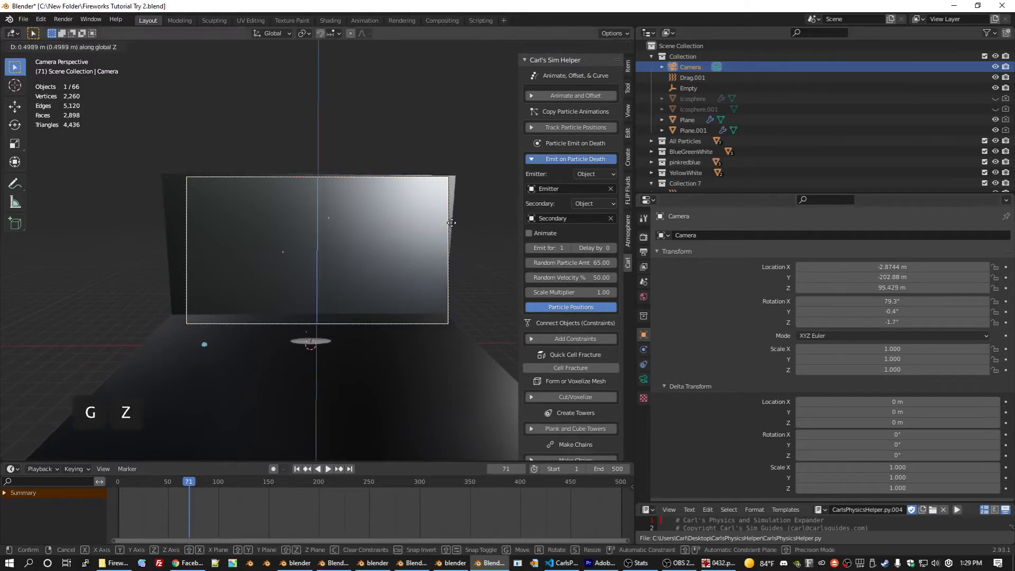
{"action": "left_click", "coordinate": [488, 297]}
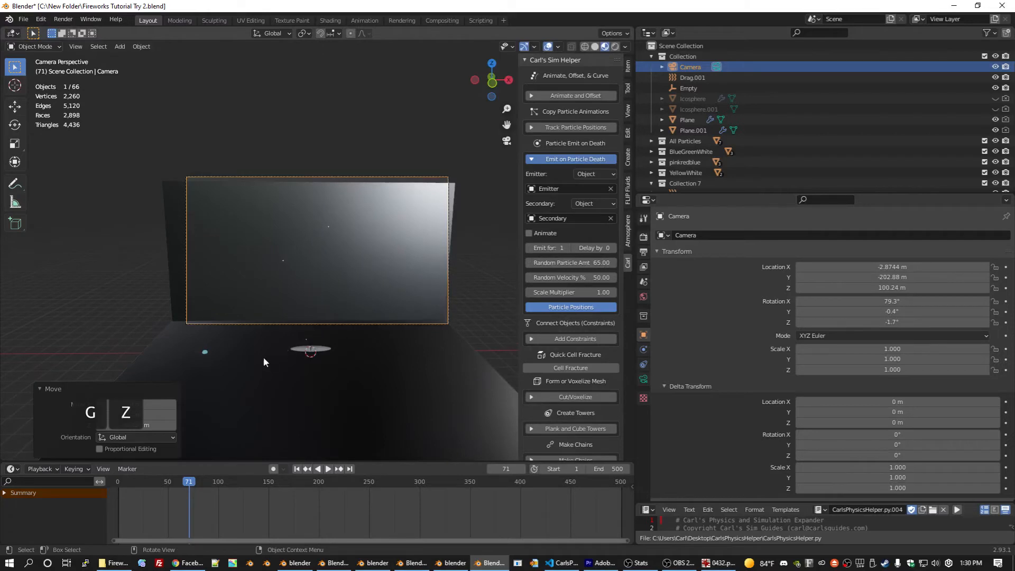
- Set the object-aligned Z velocity of the Emitter's particles to 70 m/s
{"action": "left_click", "coordinate": [300, 353]}
{"action": "scroll", "coordinate": [785, 429], "scroll_direction": "down", "scroll_amount": 3}
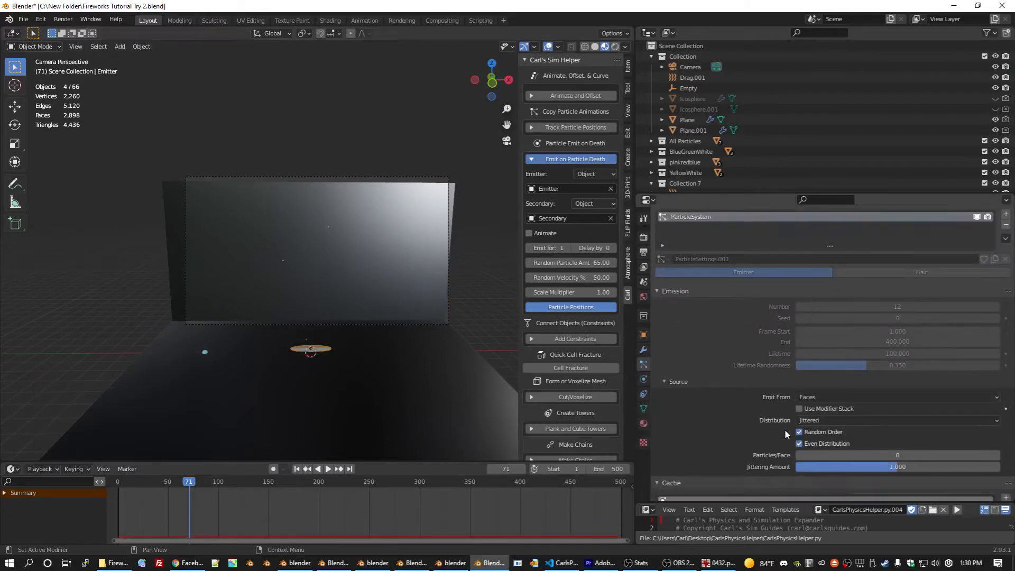
{"action": "scroll", "coordinate": [780, 425], "scroll_direction": "down", "scroll_amount": 4}
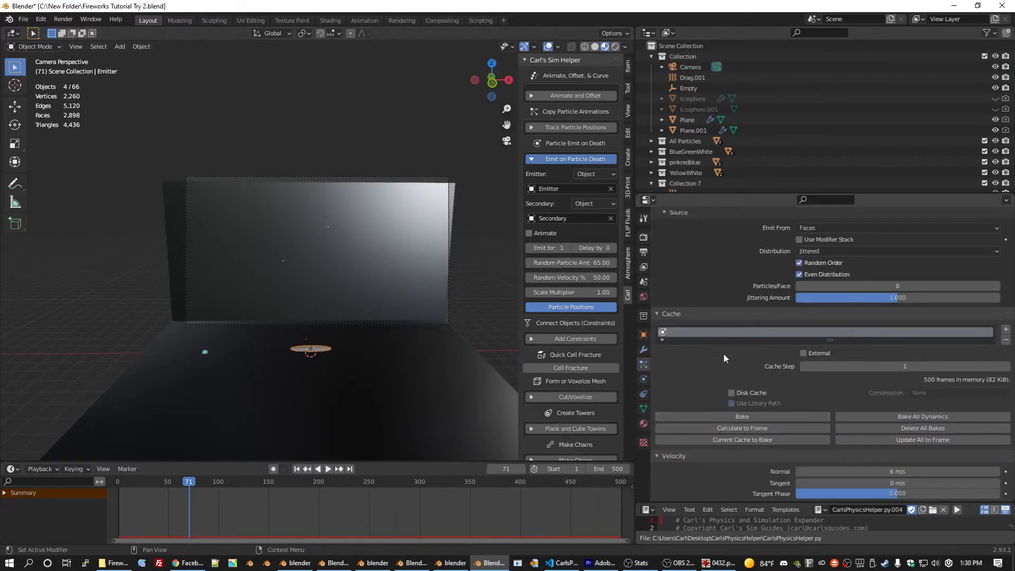
{"action": "scroll", "coordinate": [727, 342], "scroll_direction": "down", "scroll_amount": 2}
{"action": "scroll", "coordinate": [728, 341], "scroll_direction": "down", "scroll_amount": 2}
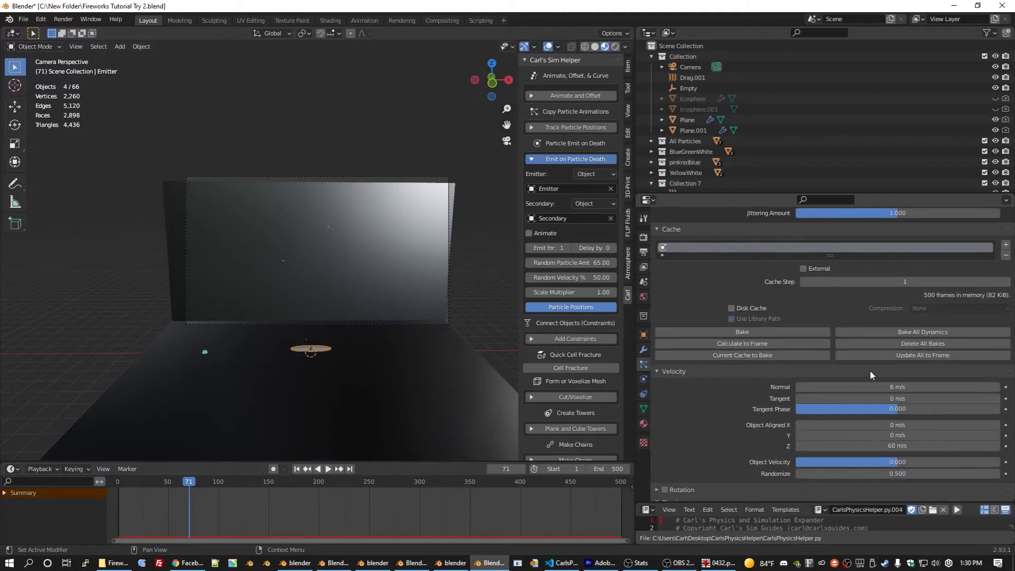
{"action": "left_click", "coordinate": [882, 446]}
{"action": "type", "text": "70"}
{"action": "key", "text": "Return"}
- Play the animation from the start in camera view to check the higher launch
{"action": "left_click_drag", "start_coordinate": [130, 481], "coordinate": [113, 482]}
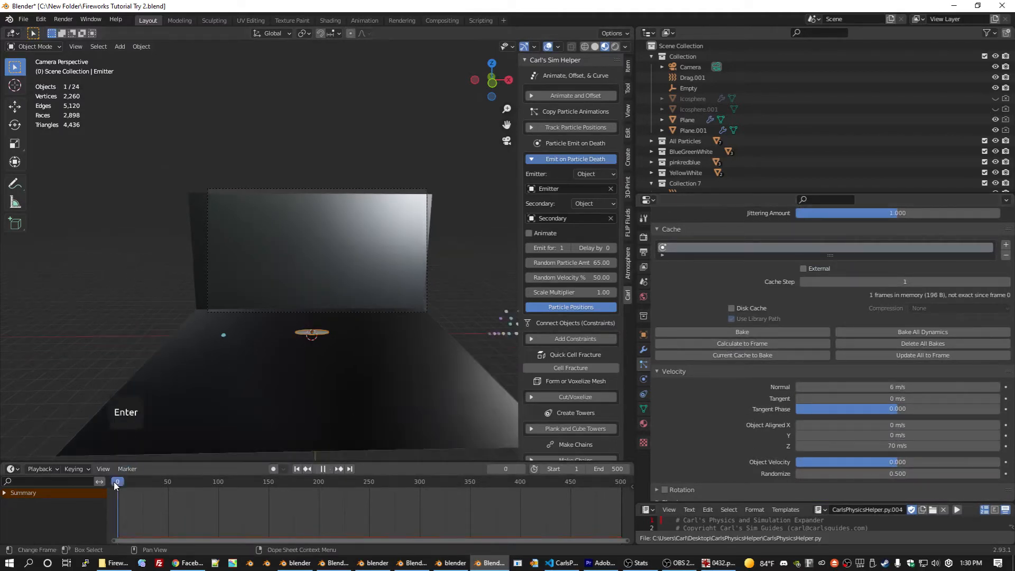
{"action": "key", "text": "space"}
{"action": "scroll", "coordinate": [351, 343], "scroll_direction": "up", "scroll_amount": 4}
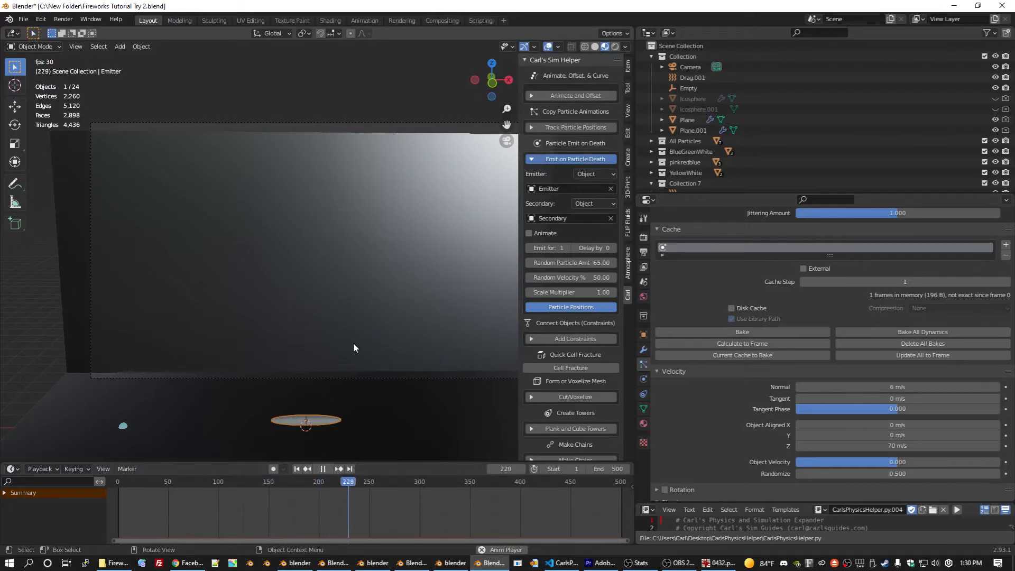
{"action": "key", "text": "space"}
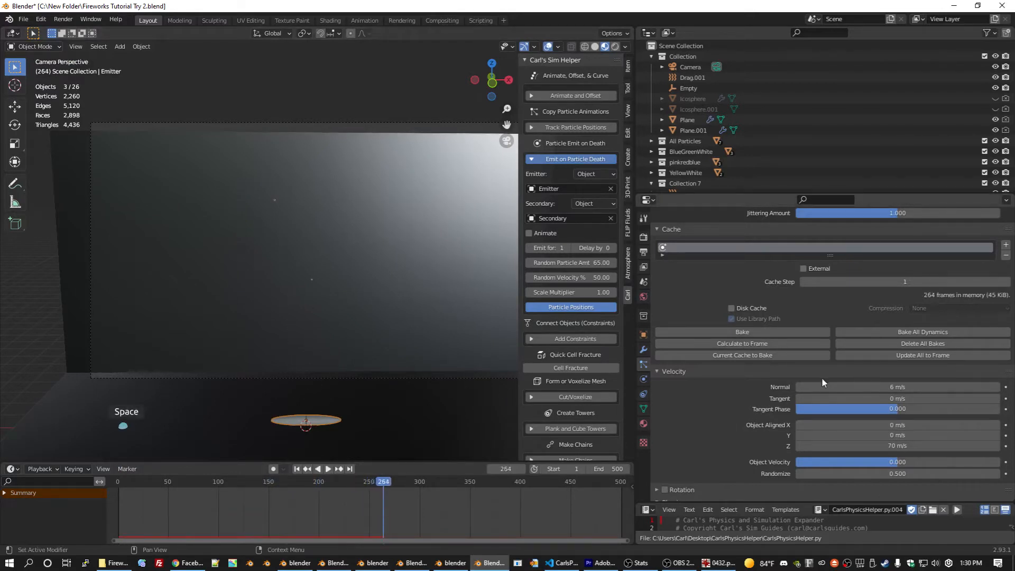
- Set the object-aligned Z velocity of the Emitter's particles to 68 m/s and save the file
{"action": "scroll", "coordinate": [708, 424], "scroll_direction": "up", "scroll_amount": 10}
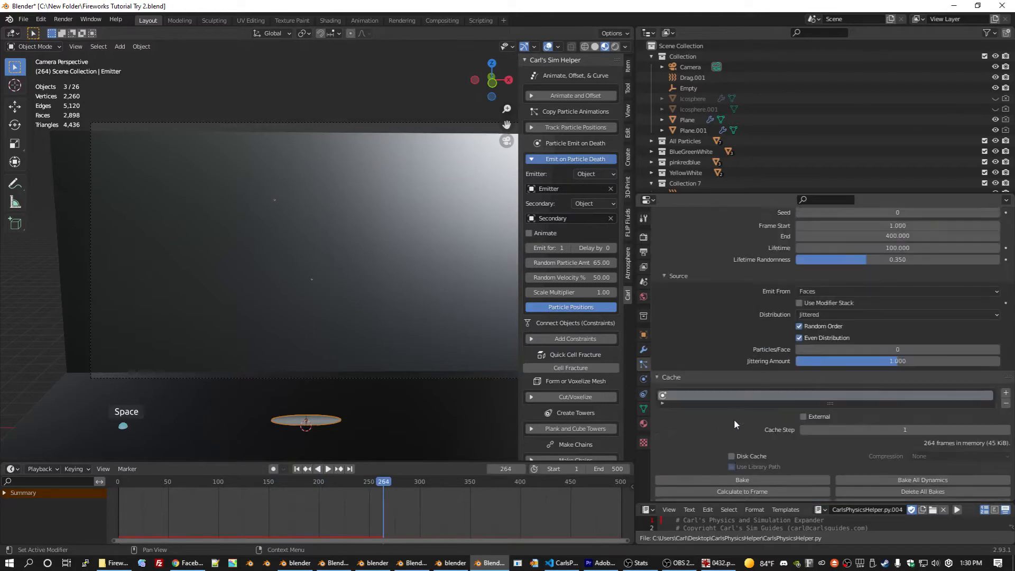
{"action": "scroll", "coordinate": [888, 370], "scroll_direction": "down", "scroll_amount": 10}
{"action": "key", "text": "Return"}
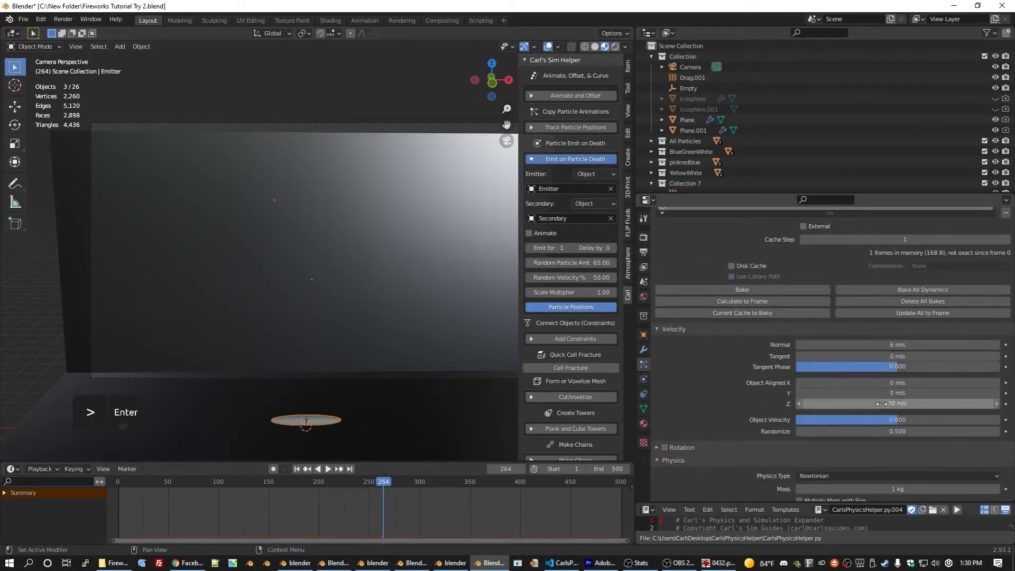
{"action": "left_click", "coordinate": [906, 404]}
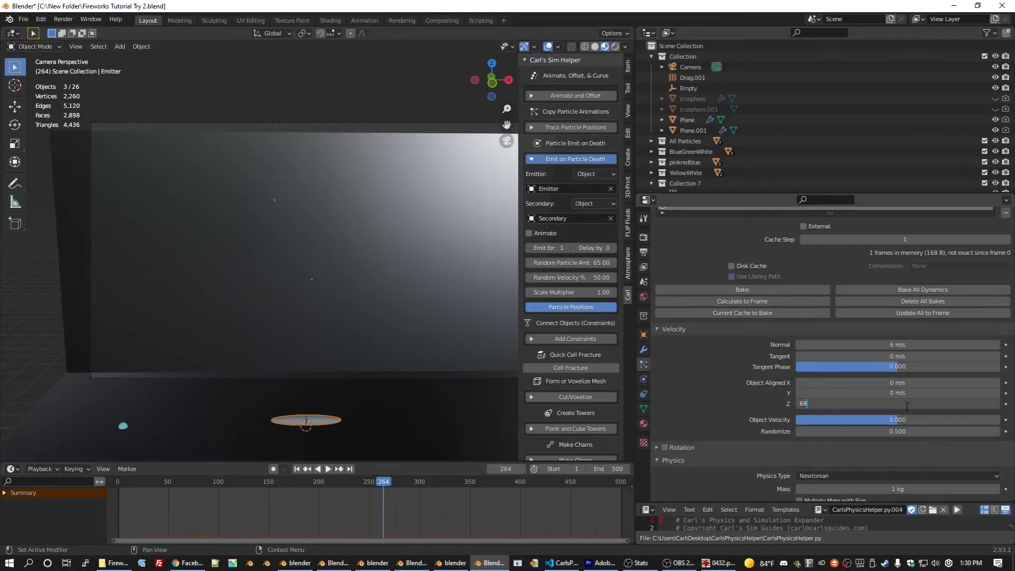
{"action": "key", "text": "Return"}
{"action": "key", "text": "ctrl+s"}
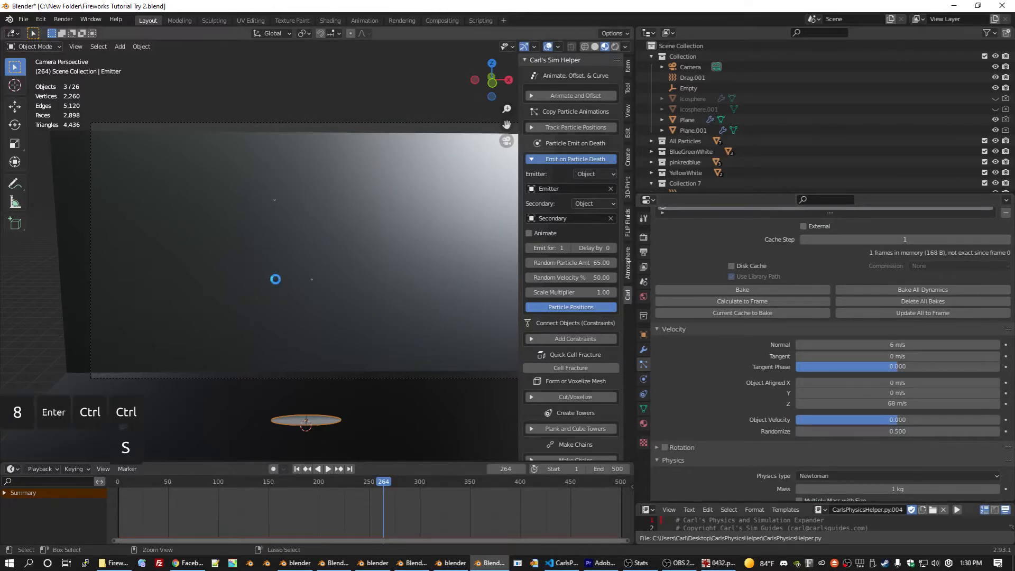
- Replay the animation from the start to check the launch height within the camera frame
{"action": "left_click", "coordinate": [111, 482]}
{"action": "key", "text": "space"}
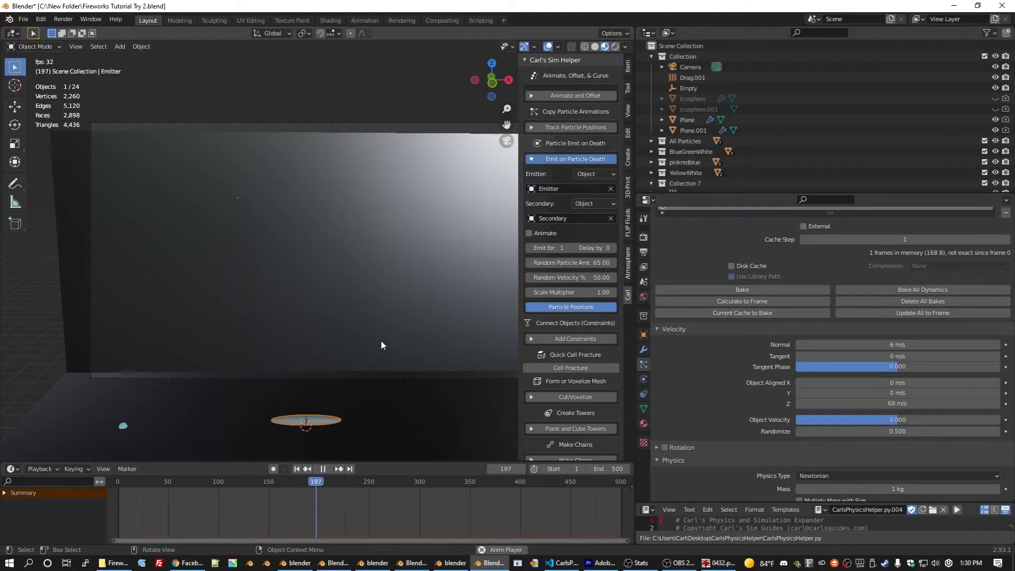
{"action": "key", "text": "space"}
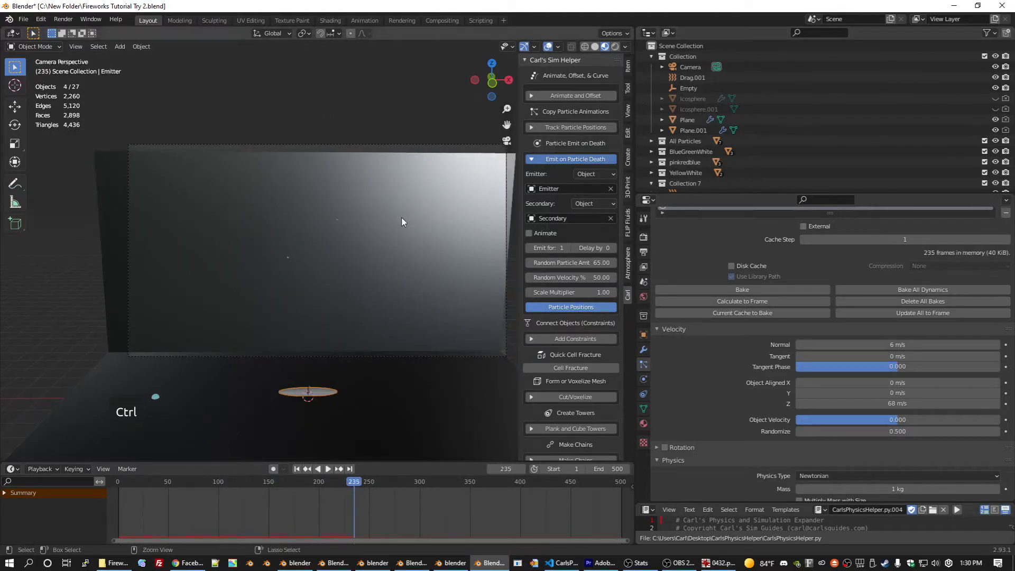
- Save the file, then generate animated Secondary emitters at the Emitter's particle death positions
{"action": "key", "text": "ctrl+d"}
{"action": "key", "text": "ctrl+s"}
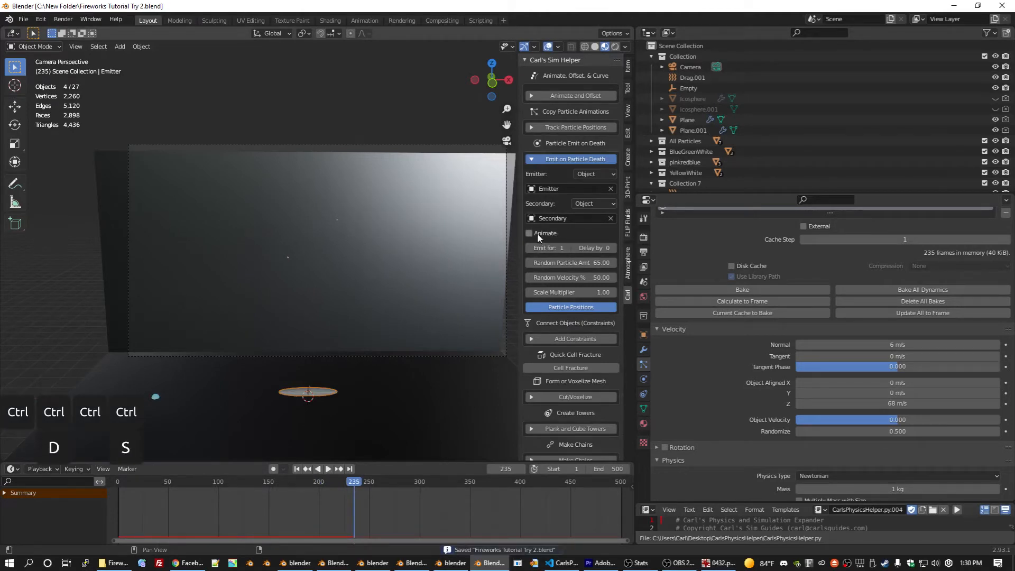
{"action": "left_click", "coordinate": [534, 233]}
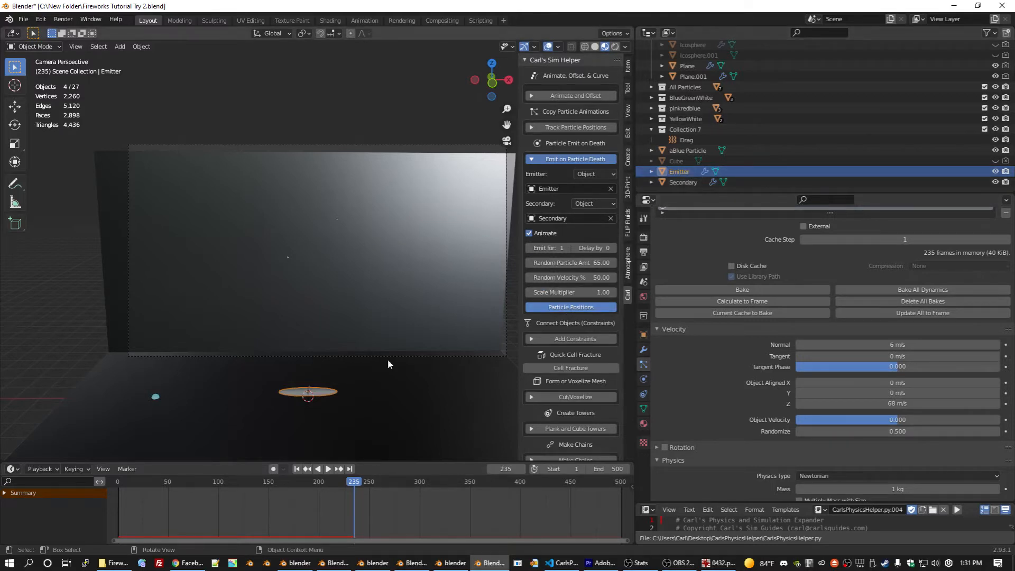
{"action": "left_click", "coordinate": [570, 307]}
- Scrub and play through the timeline to check the generated bursts, and return to frame 0
{"action": "left_click_drag", "start_coordinate": [272, 492], "coordinate": [296, 486]}
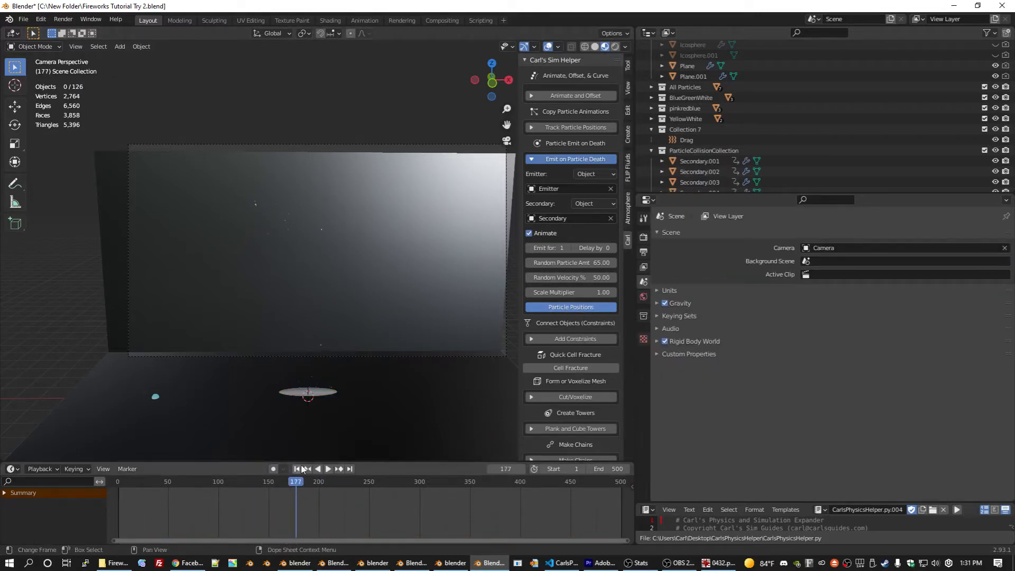
{"action": "scroll", "coordinate": [395, 322], "scroll_direction": "up", "scroll_amount": 2}
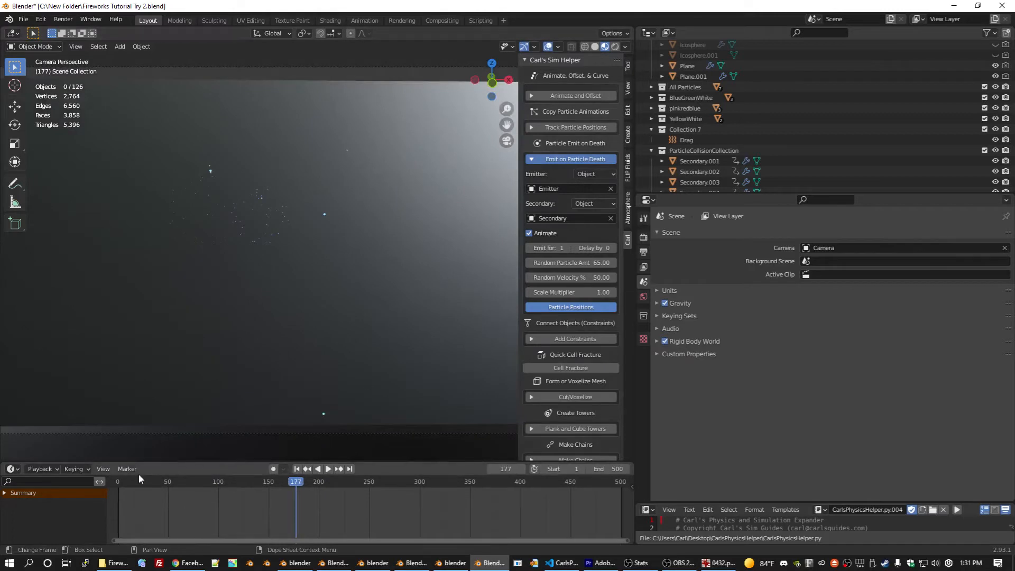
{"action": "left_click", "coordinate": [135, 480]}
{"action": "key", "text": "space"}
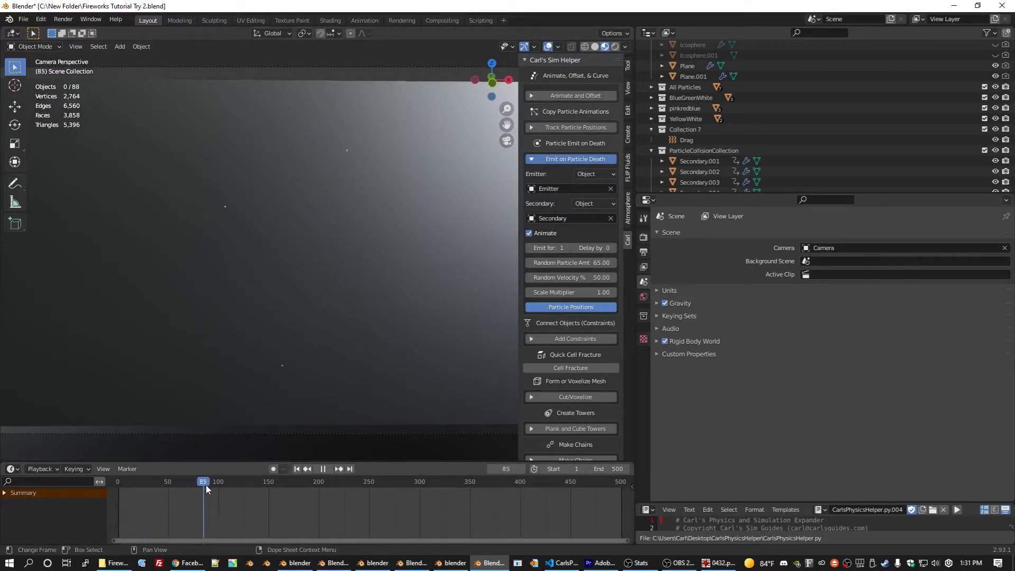
{"action": "left_click_drag", "start_coordinate": [206, 486], "coordinate": [497, 487]}
{"action": "left_click_drag", "start_coordinate": [118, 481], "coordinate": [114, 397]}
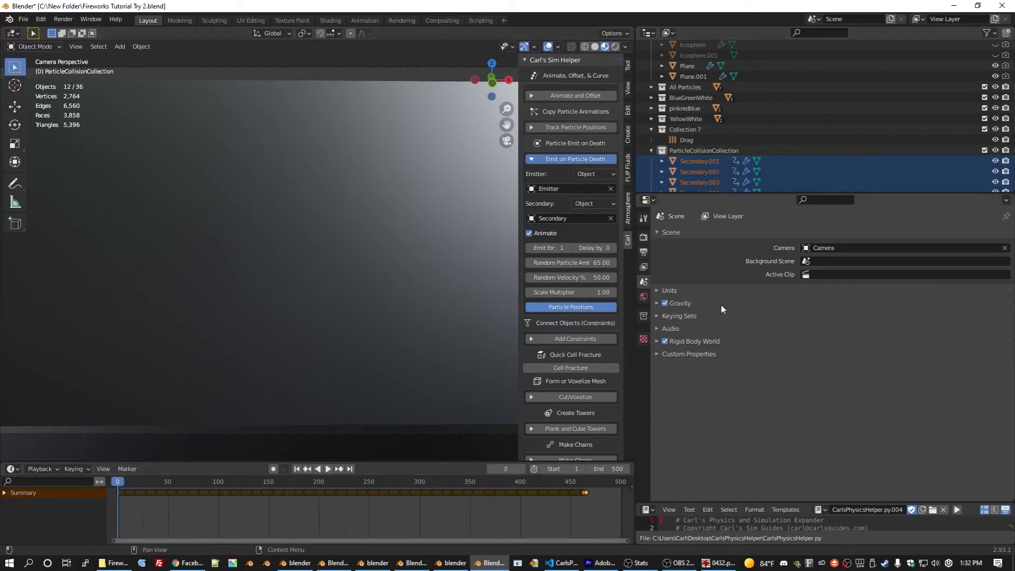
- Make Secondary.001 the active emitter and rename its collection to "ParticleCollisionCollection2\"
{"action": "scroll", "coordinate": [692, 170], "scroll_direction": "down", "scroll_amount": 3}
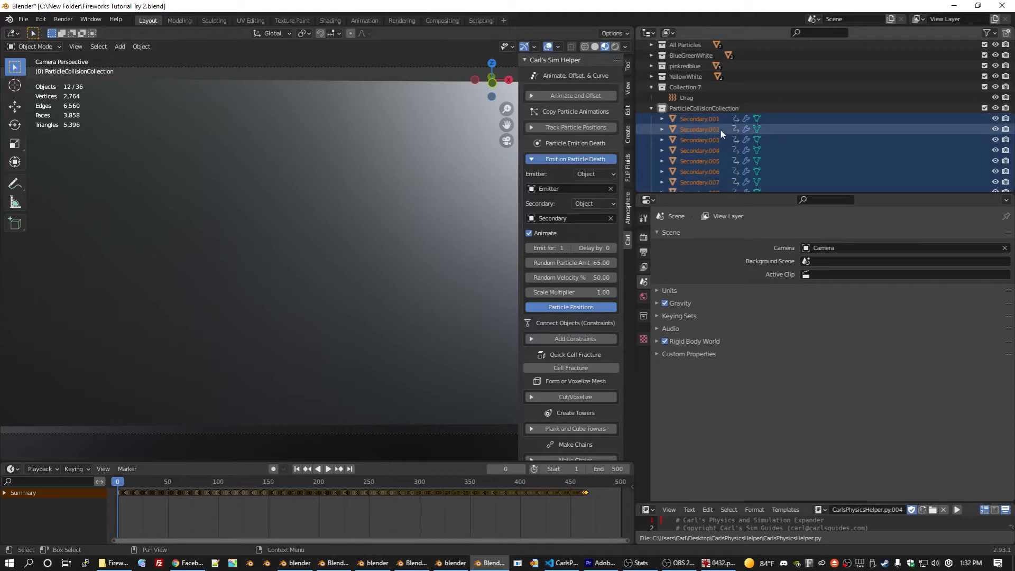
{"action": "left_click", "coordinate": [697, 119], "text": "ctrl"}
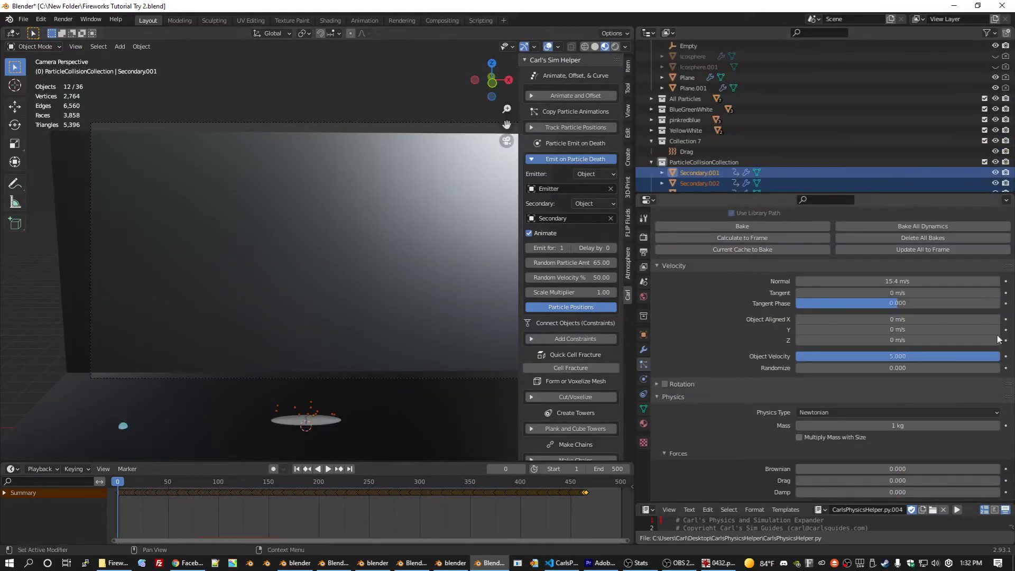
{"action": "double_click", "coordinate": [703, 162]}
{"action": "scroll", "coordinate": [730, 163], "scroll_direction": "down", "scroll_amount": 3}
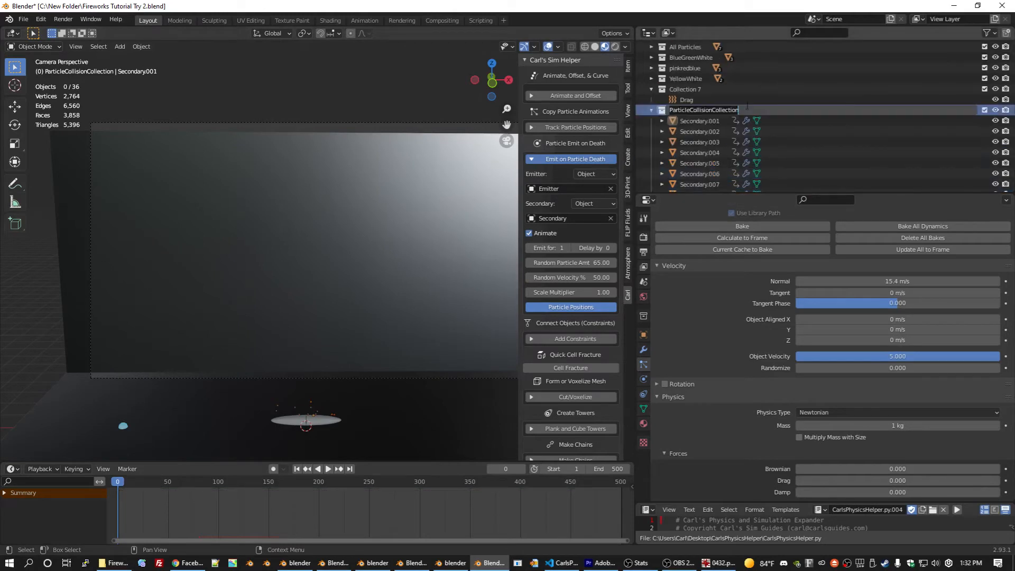
{"action": "type", "text": "2\\"}
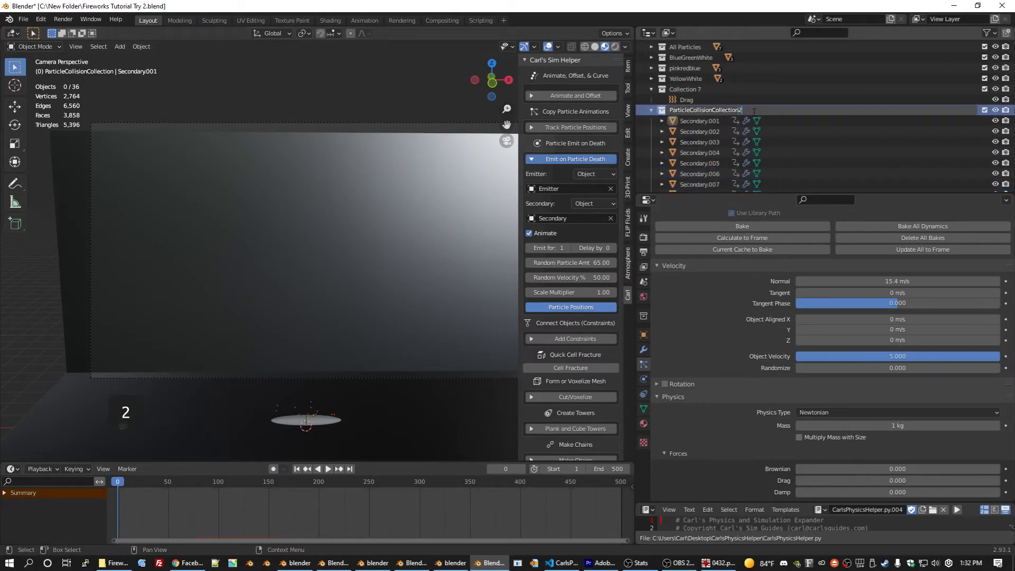
{"action": "key", "text": "Return"}
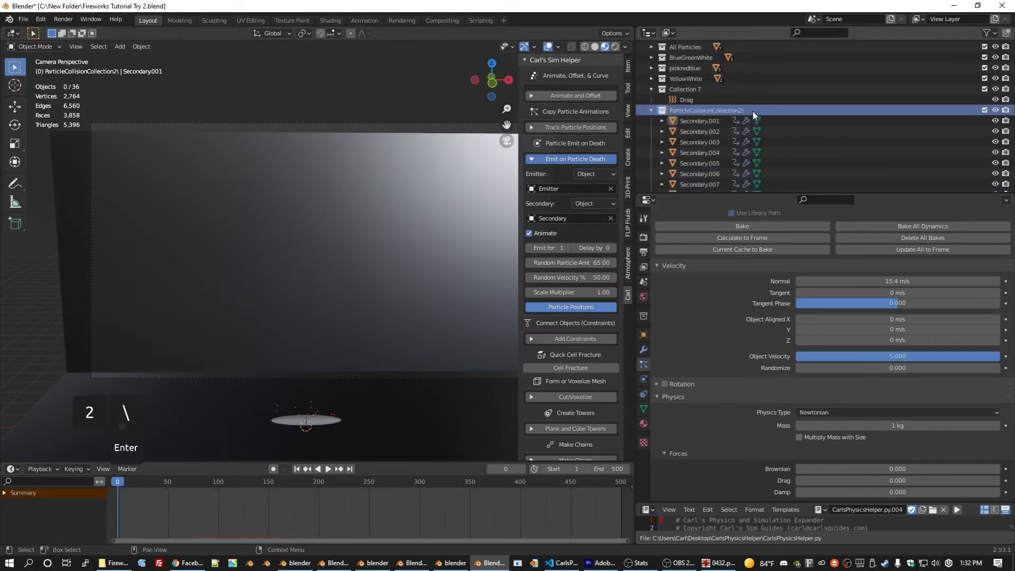
- Select the renamed collection and set the Emit on Particle Death emitter type to Collection
{"action": "left_click", "coordinate": [769, 90]}
{"action": "left_click", "coordinate": [738, 111]}
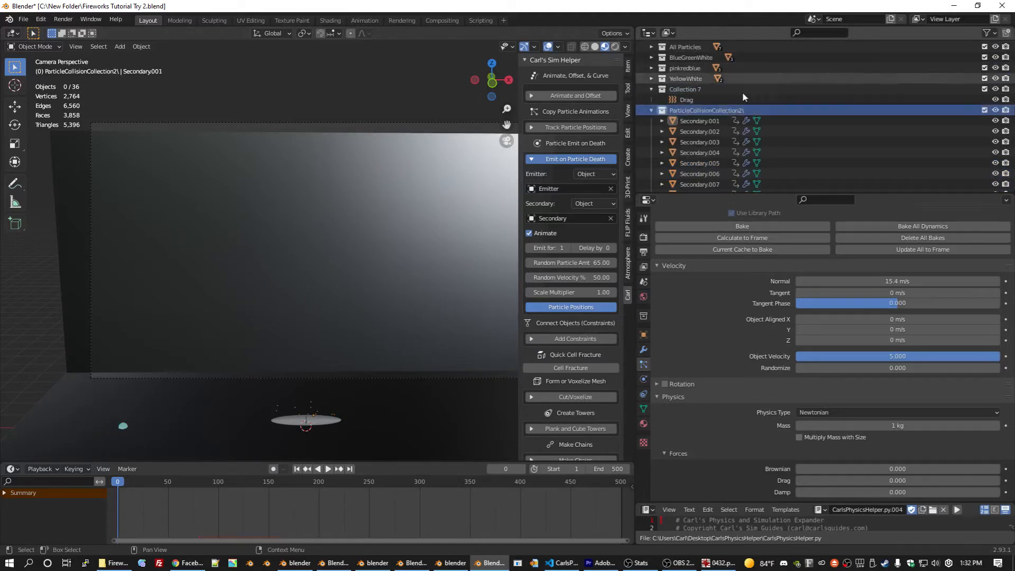
{"action": "left_click", "coordinate": [609, 174]}
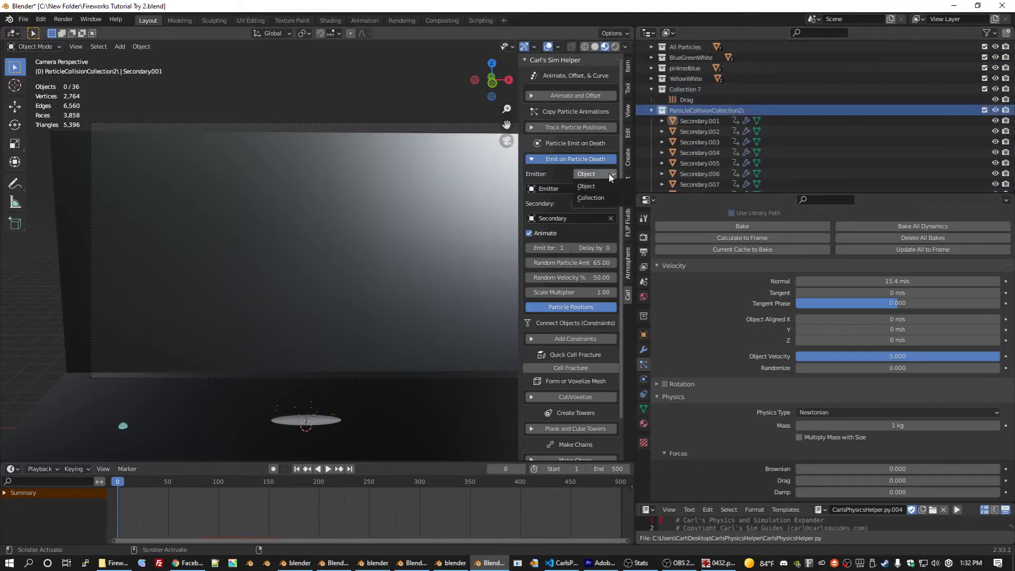
{"action": "left_click", "coordinate": [606, 197]}
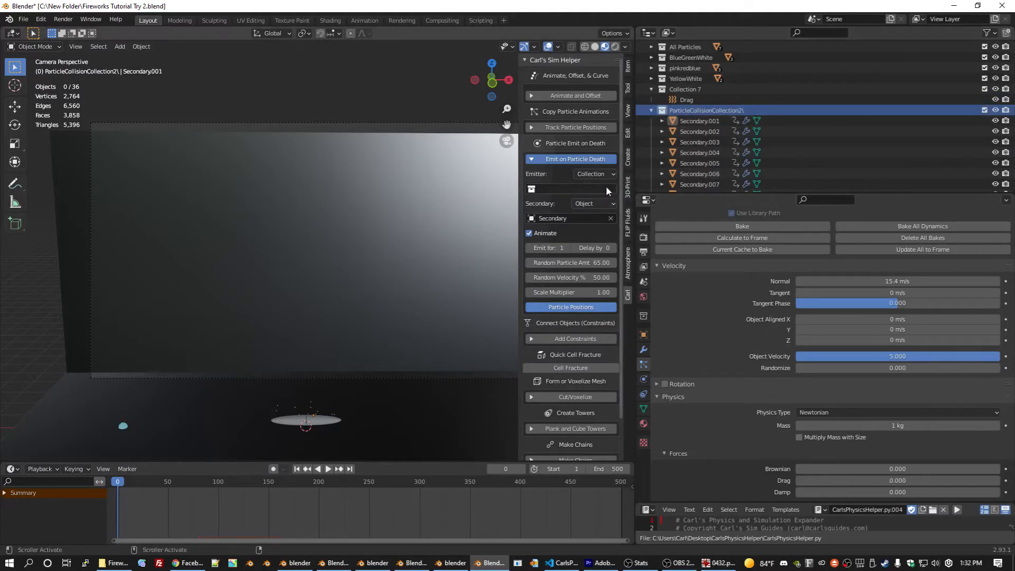
- Select Secondary.001 and bake all particle dynamics
{"action": "left_click", "coordinate": [703, 122]}
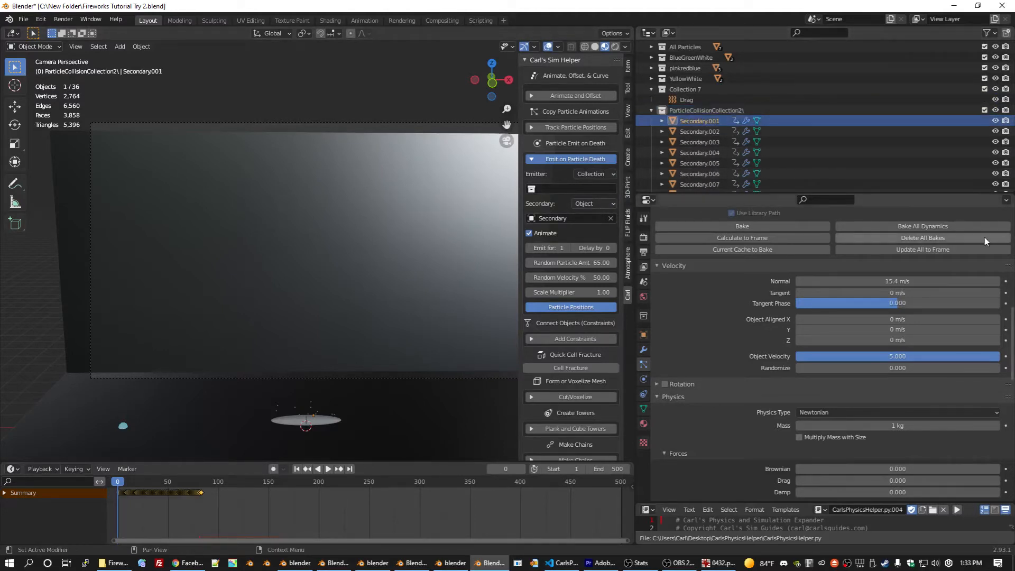
{"action": "left_click", "coordinate": [918, 224]}
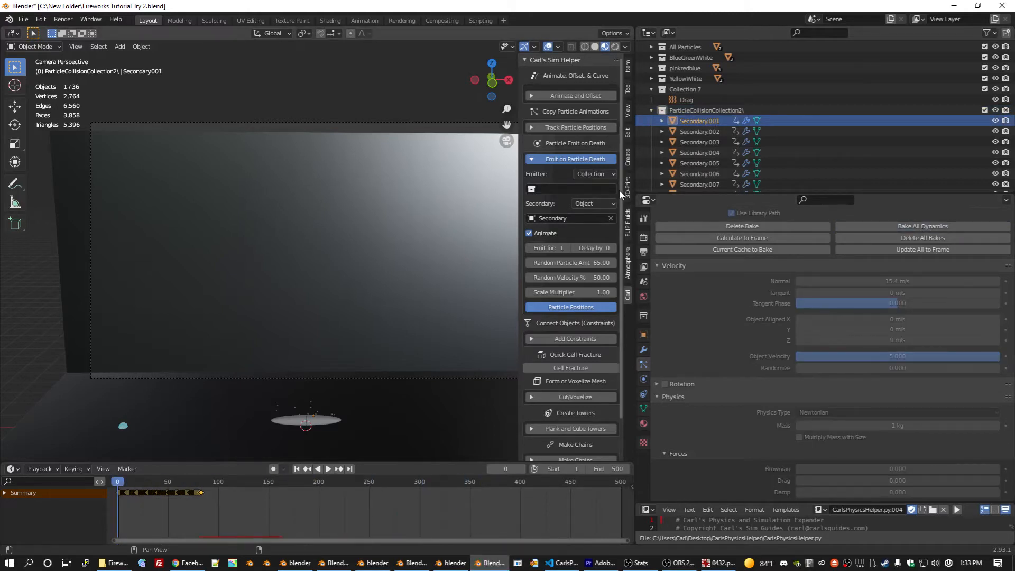
- Choose ParticleCollisionCollection2\ as the emitter collection for Emit on Particle Death
{"action": "left_click", "coordinate": [591, 188]}
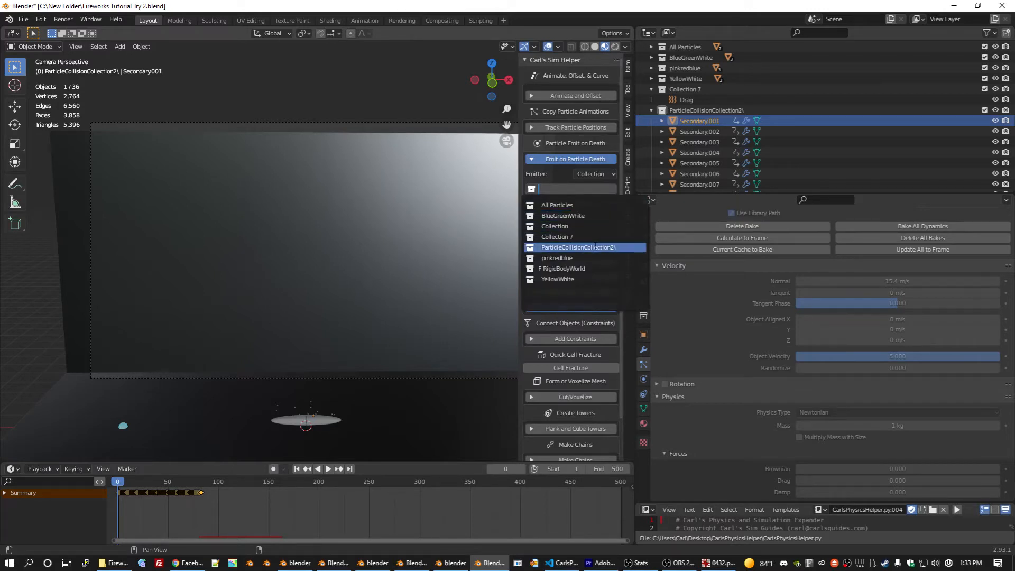
{"action": "left_click", "coordinate": [596, 247]}
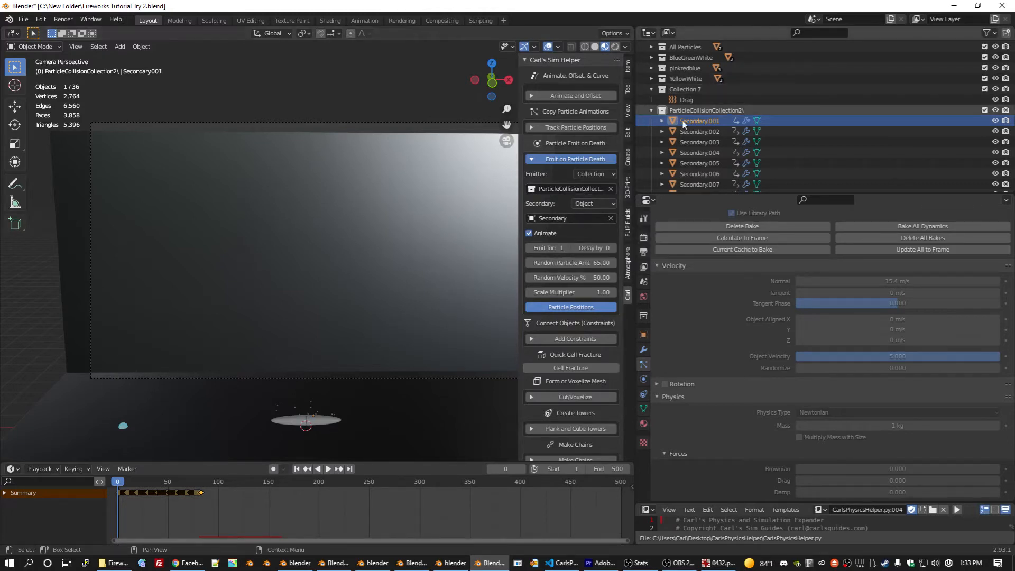
- Collapse the ParticleCollisionCollection2\ collection and duplicate the Secondary emitter about 4.7 m upward along the global Z axis
{"action": "left_click", "coordinate": [651, 110]}
{"action": "left_click", "coordinate": [683, 182]}
{"action": "key", "text": "KP_Decimal"}
{"action": "scroll", "coordinate": [410, 220], "scroll_direction": "down", "scroll_amount": 15}
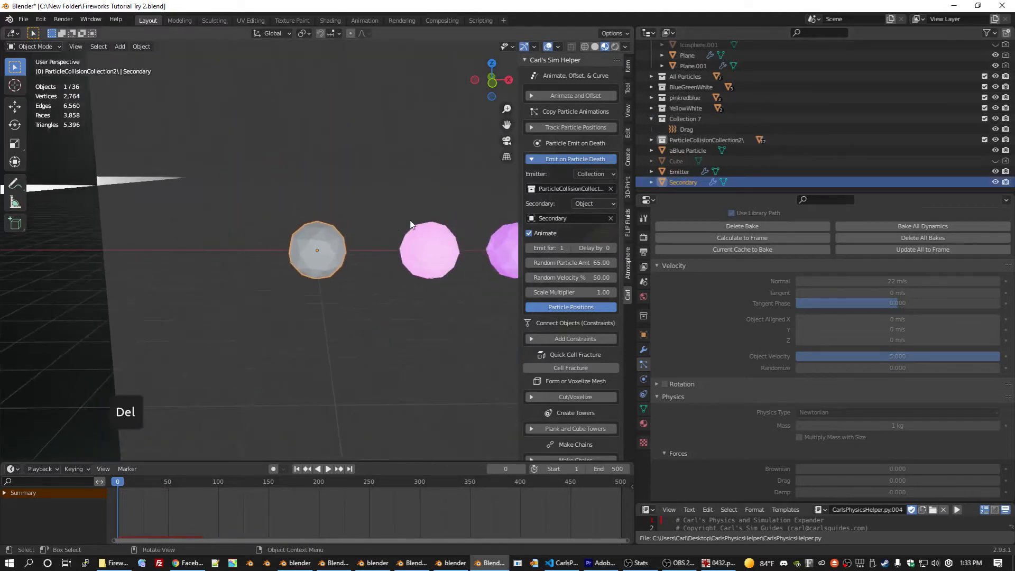
{"action": "scroll", "coordinate": [410, 220], "scroll_direction": "up", "scroll_amount": 3}
{"action": "scroll", "coordinate": [380, 226], "scroll_direction": "down", "scroll_amount": 3}
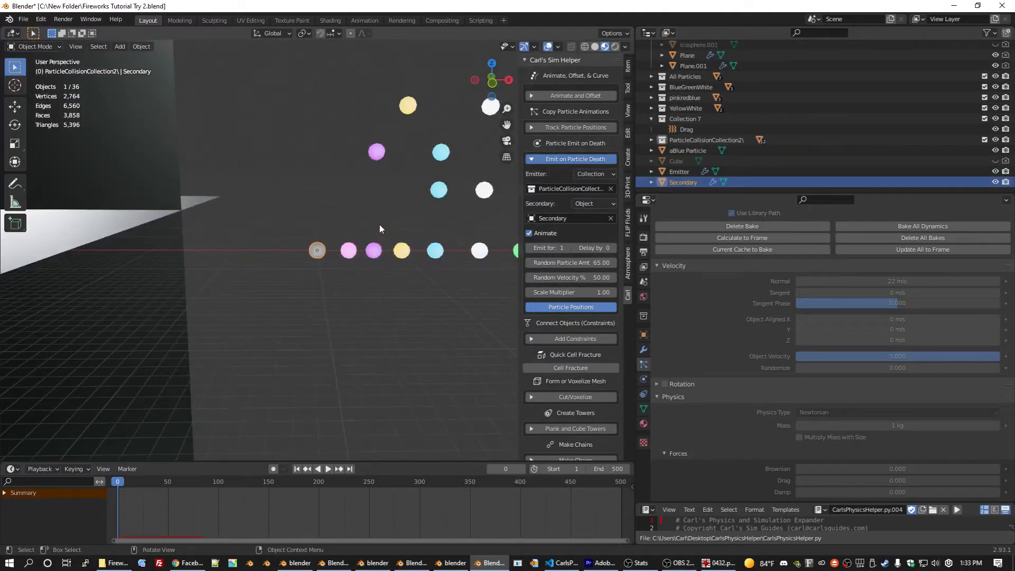
{"action": "key", "text": "shift+d"}
{"action": "key", "text": "z"}
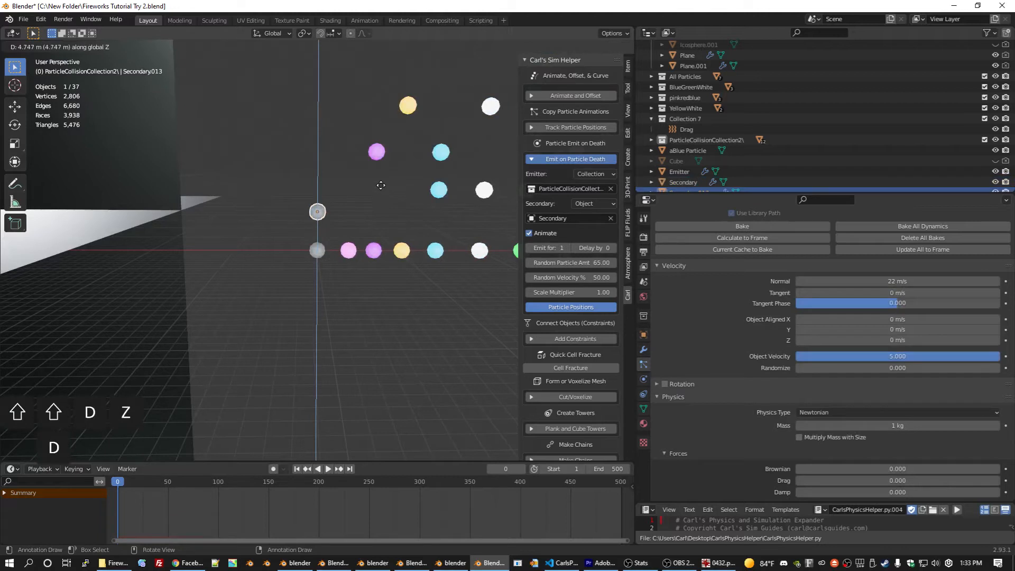
{"action": "left_click", "coordinate": [315, 188]}
{"action": "scroll", "coordinate": [778, 135], "scroll_direction": "down", "scroll_amount": 1}
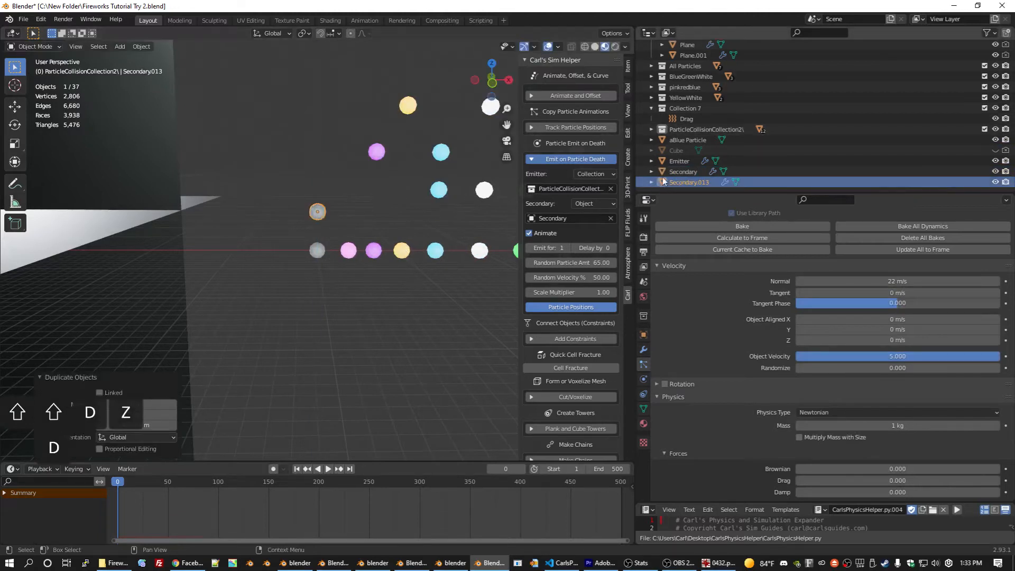
- Move the Secondary and Secondary.013 objects into a new collection named Secondaries
{"action": "left_click", "coordinate": [681, 171], "text": "shift"}
{"action": "key", "text": "m"}
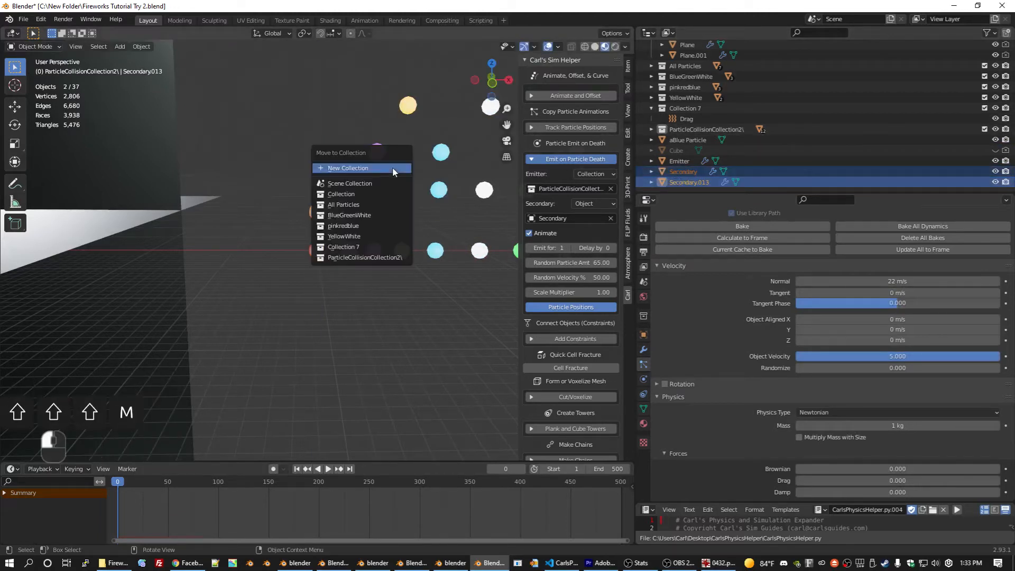
{"action": "left_click", "coordinate": [393, 171]}
{"action": "type", "text": "Secondaries"}
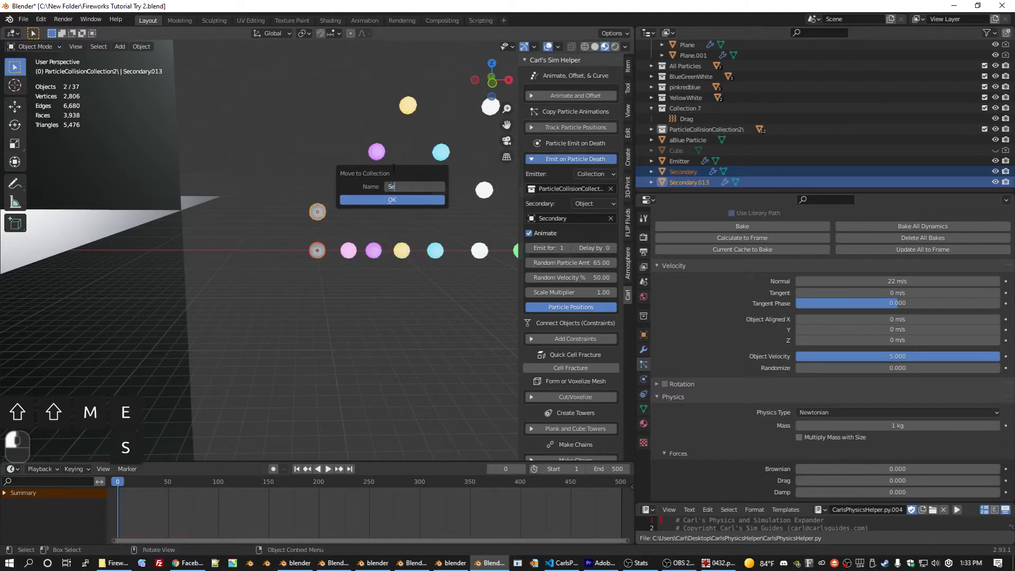
{"action": "key", "text": "Return"}
- Duplicate the secondary emitter straight up along Z, placing the topmost copy about 5.1 m above its source
{"action": "key", "text": "shift+d"}
{"action": "key", "text": "z"}
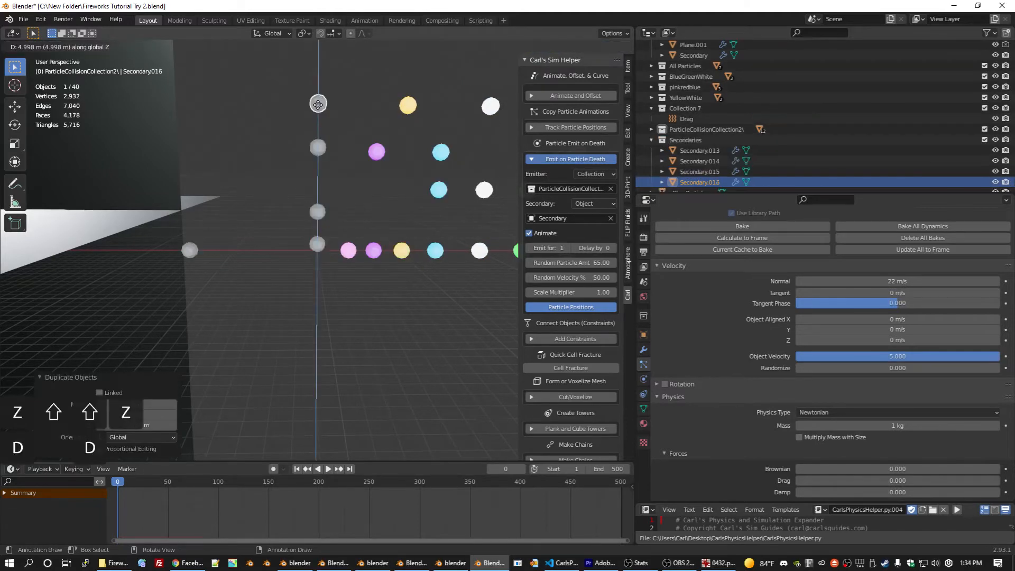
{"action": "left_click", "coordinate": [318, 105]}
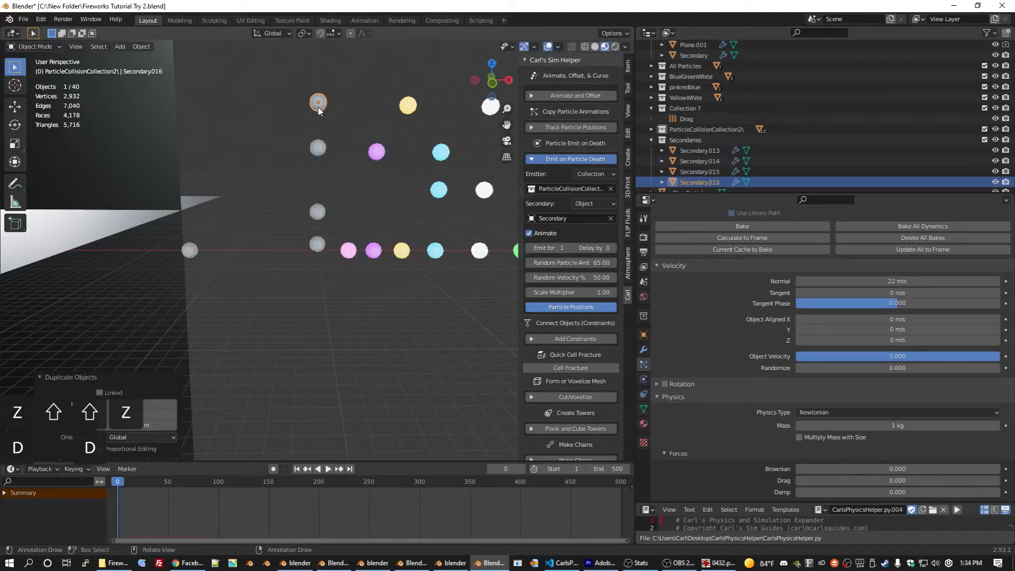
{"action": "scroll", "coordinate": [395, 142], "scroll_direction": "down", "scroll_amount": 1}
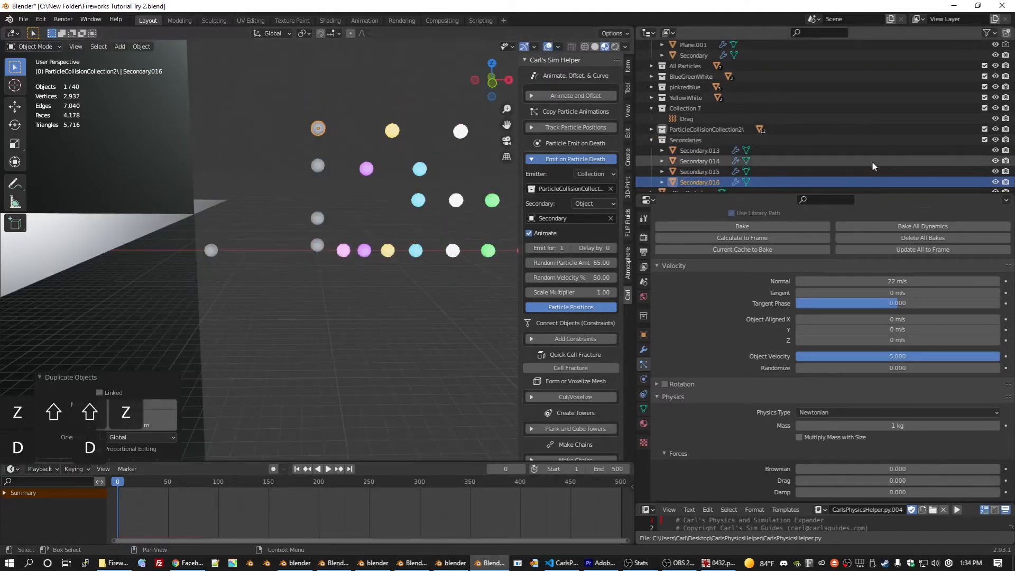
- Render the particles of the topmost emitter, Secondary.016, as a collection using YellowWhite
{"action": "scroll", "coordinate": [713, 412], "scroll_direction": "down", "scroll_amount": 10}
{"action": "scroll", "coordinate": [713, 411], "scroll_direction": "down", "scroll_amount": 6}
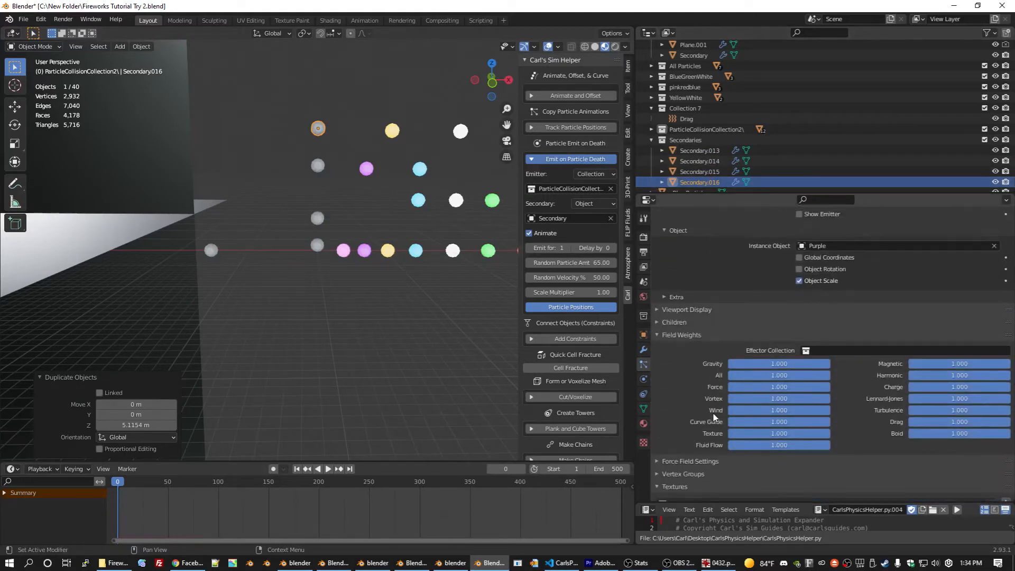
{"action": "scroll", "coordinate": [712, 411], "scroll_direction": "up", "scroll_amount": 4}
{"action": "left_click", "coordinate": [846, 232]}
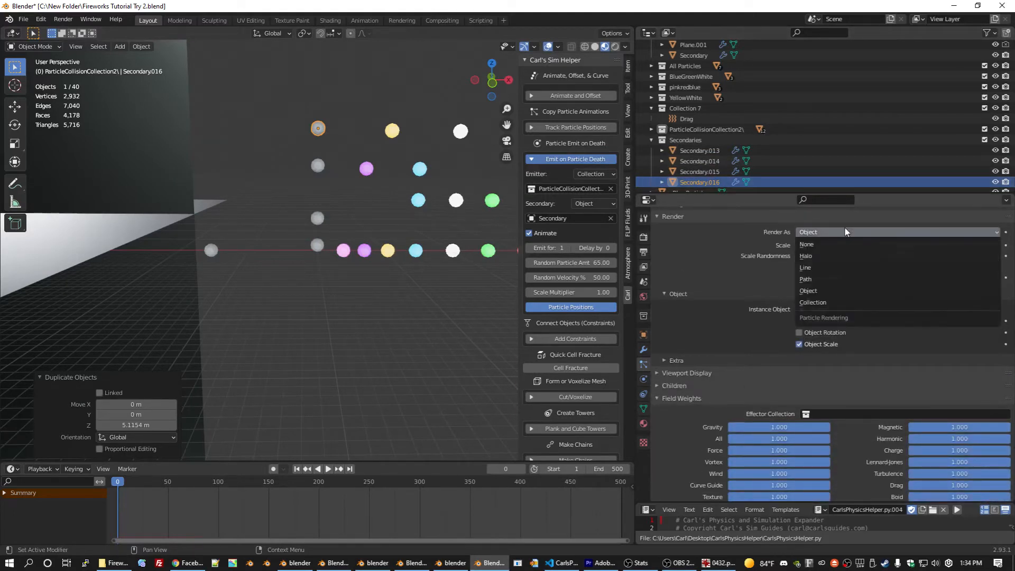
{"action": "left_click", "coordinate": [843, 302]}
{"action": "left_click", "coordinate": [843, 309]}
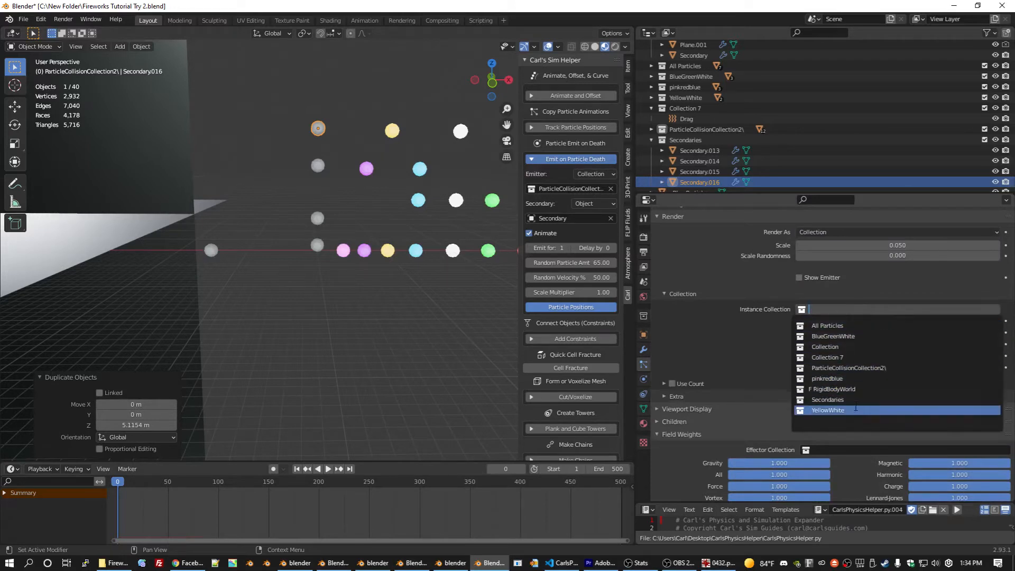
{"action": "left_click", "coordinate": [854, 410]}
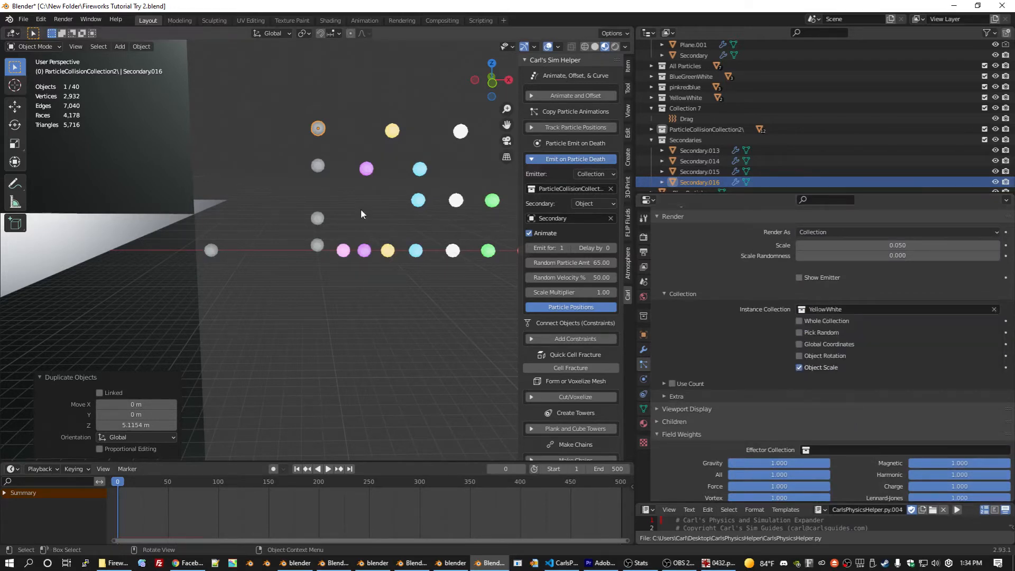
- Render the particles of the emitter Secondary.015 as a collection using pinkredblue
{"action": "left_click", "coordinate": [316, 166]}
{"action": "left_click", "coordinate": [856, 234]}
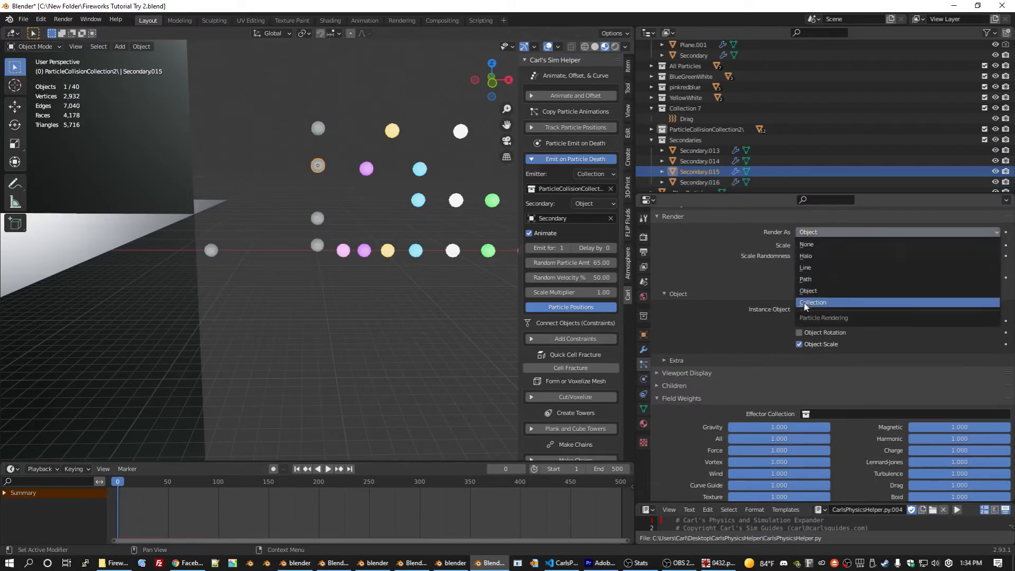
{"action": "left_click", "coordinate": [856, 302]}
{"action": "left_click", "coordinate": [850, 310]}
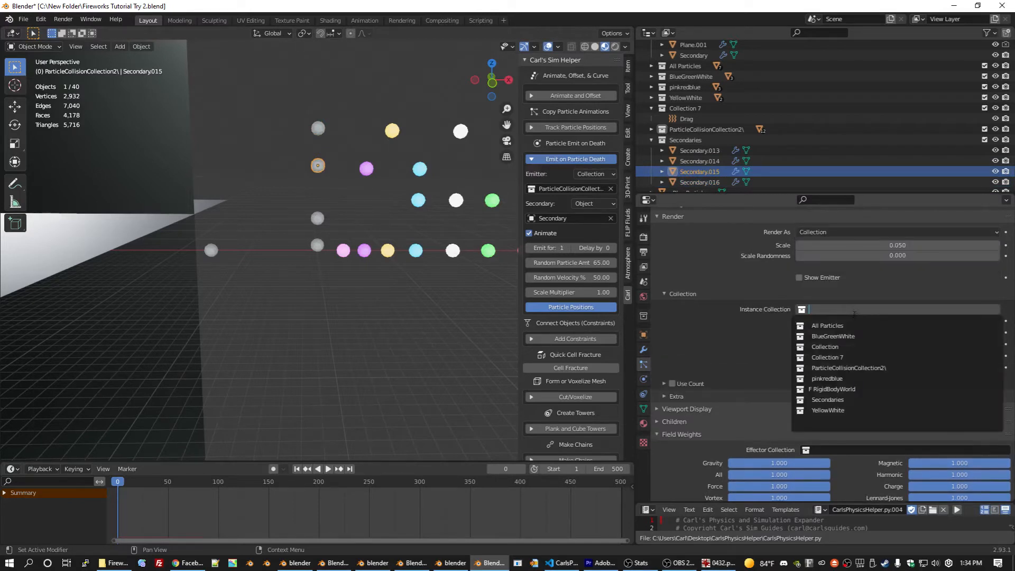
{"action": "left_click", "coordinate": [880, 378]}
- Render the particles of Secondary.014 as a collection using All Particles, with Pick Random enabled
{"action": "left_click", "coordinate": [319, 217]}
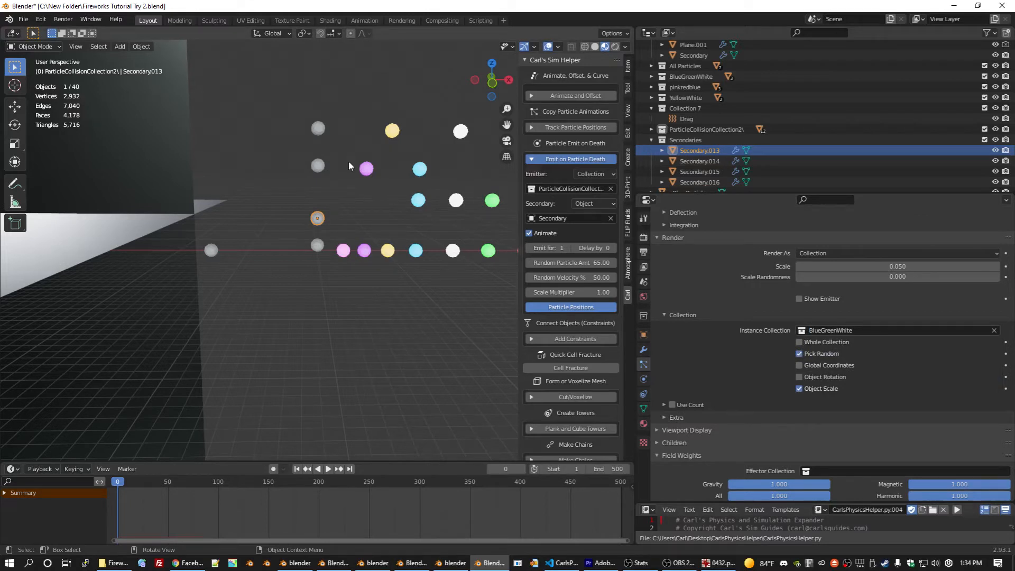
{"action": "left_click", "coordinate": [690, 161]}
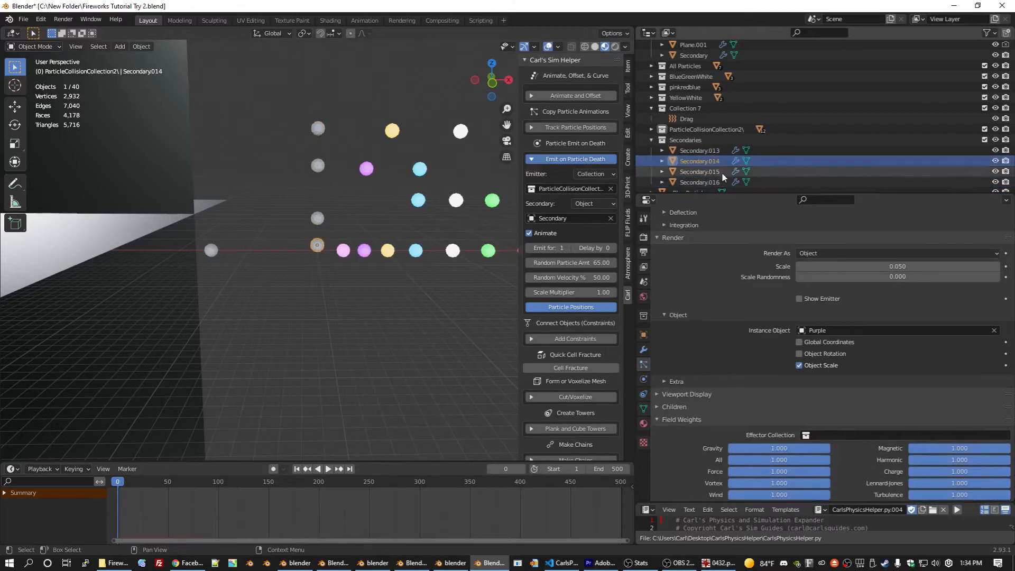
{"action": "left_click", "coordinate": [815, 254]}
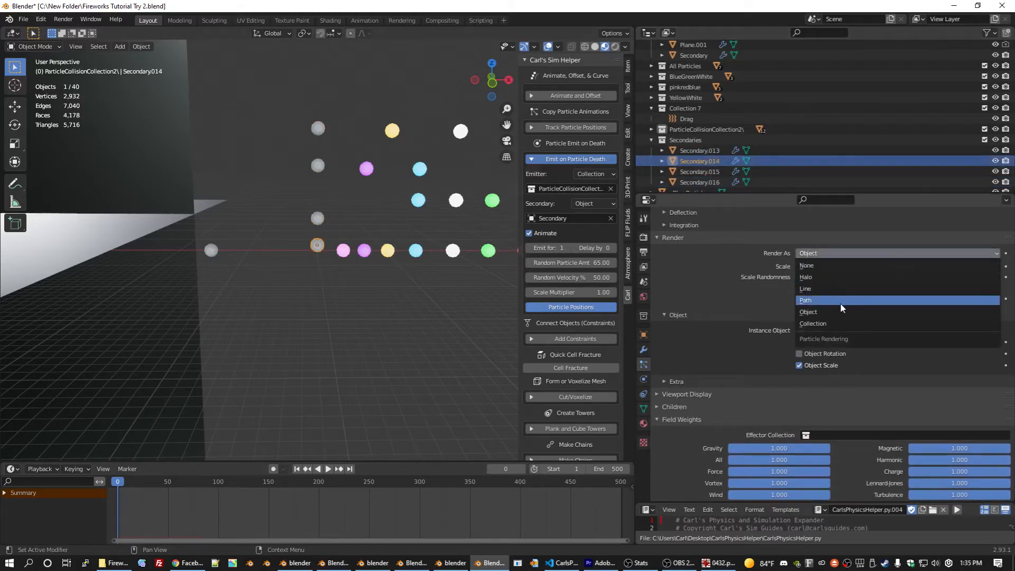
{"action": "left_click", "coordinate": [841, 324]}
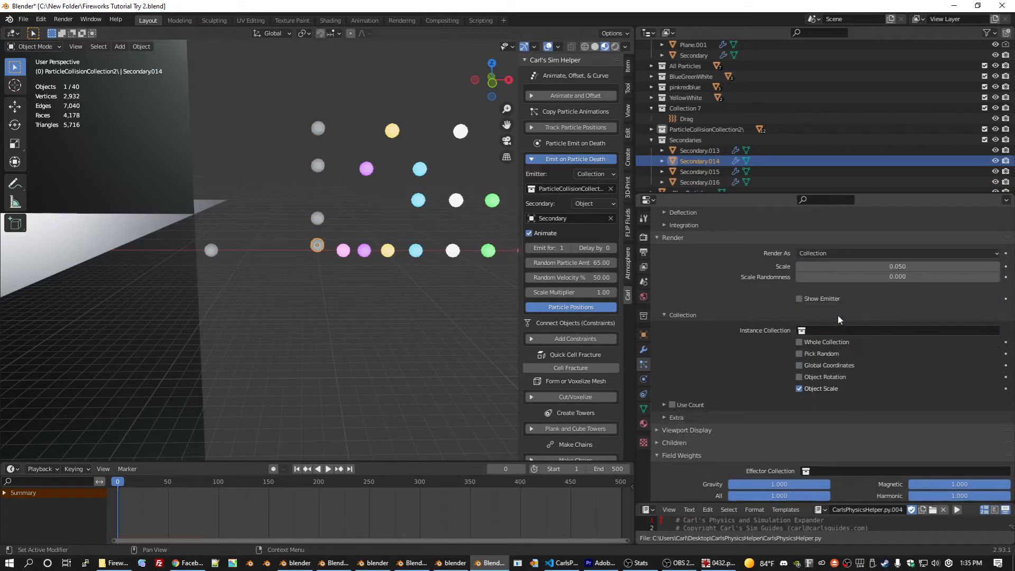
{"action": "left_click", "coordinate": [841, 330]}
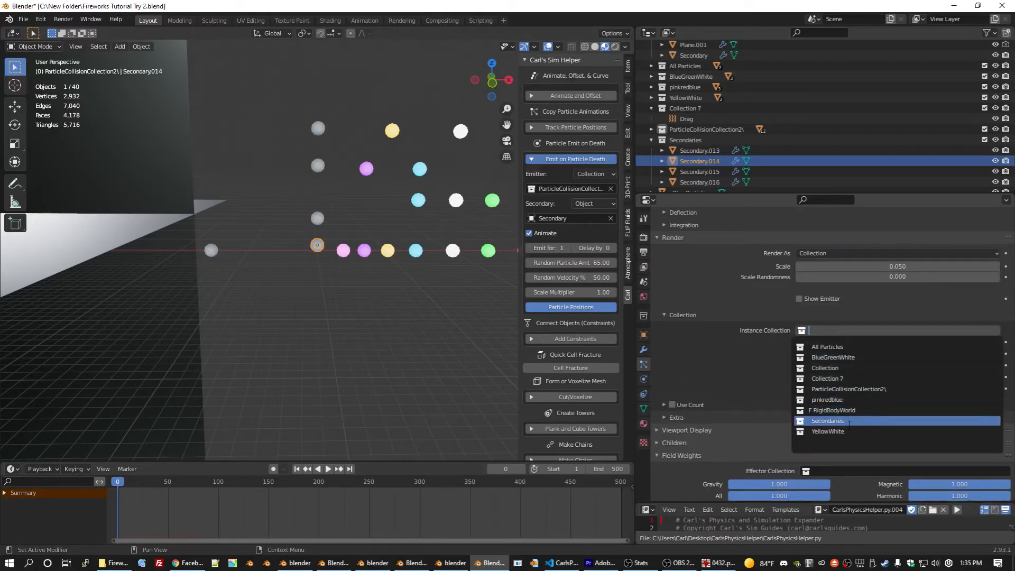
{"action": "left_click", "coordinate": [858, 348]}
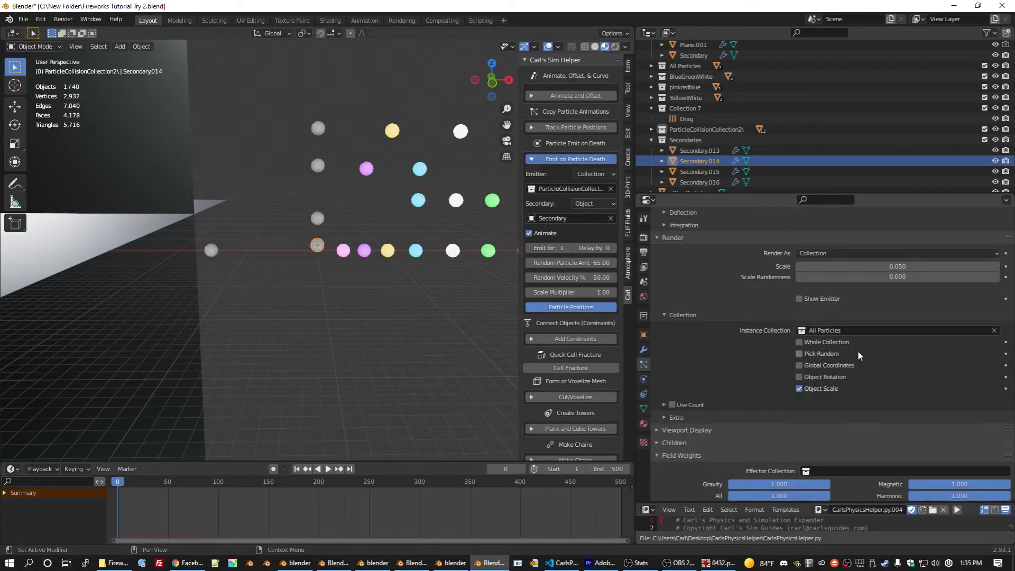
{"action": "left_click", "coordinate": [819, 354]}
- Duplicate Secondary.014 along Z, placing the copy about 23.9 m higher, above the other emitters
{"action": "key", "text": "shift+d"}
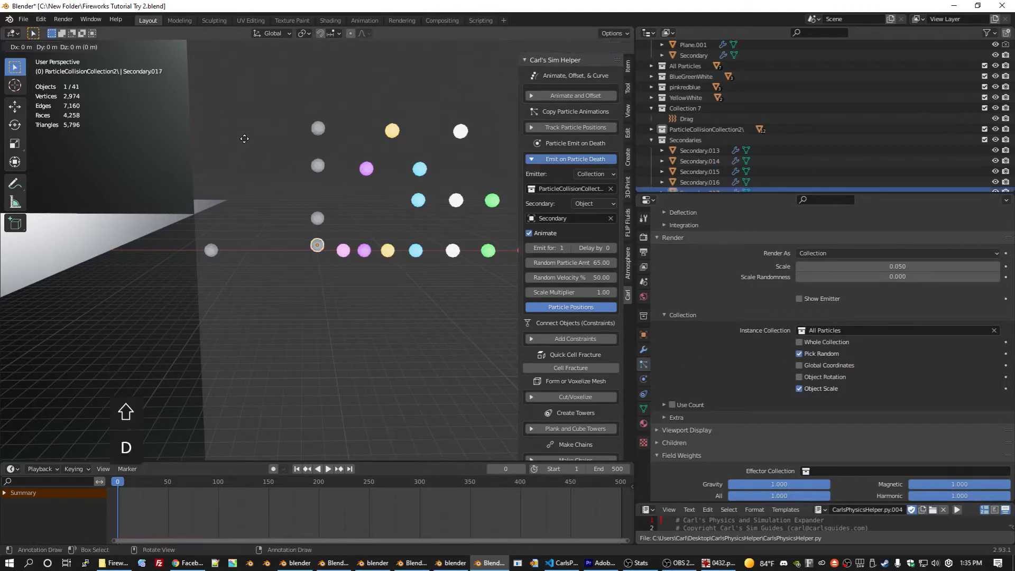
{"action": "key", "text": "z"}
{"action": "left_click", "coordinate": [265, 386]}
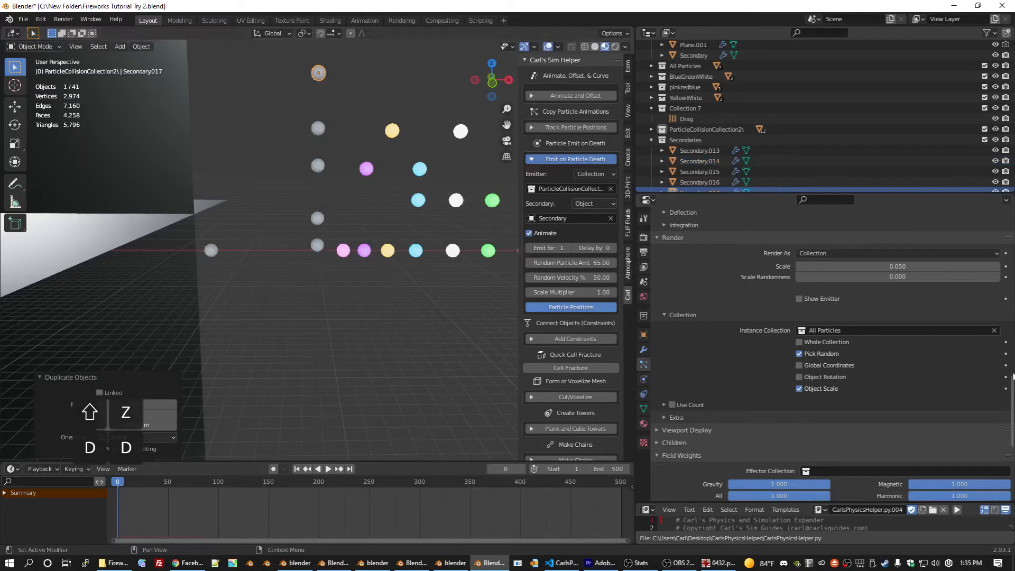
- Render the new emitter's particles as a single object using Red, and save the file
{"action": "left_click", "coordinate": [845, 256]}
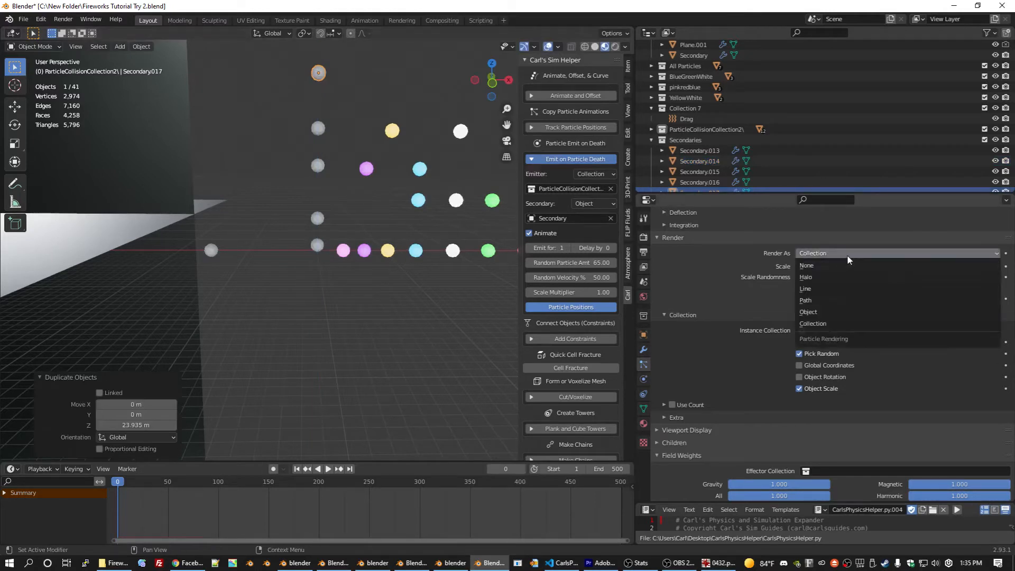
{"action": "left_click", "coordinate": [846, 312]}
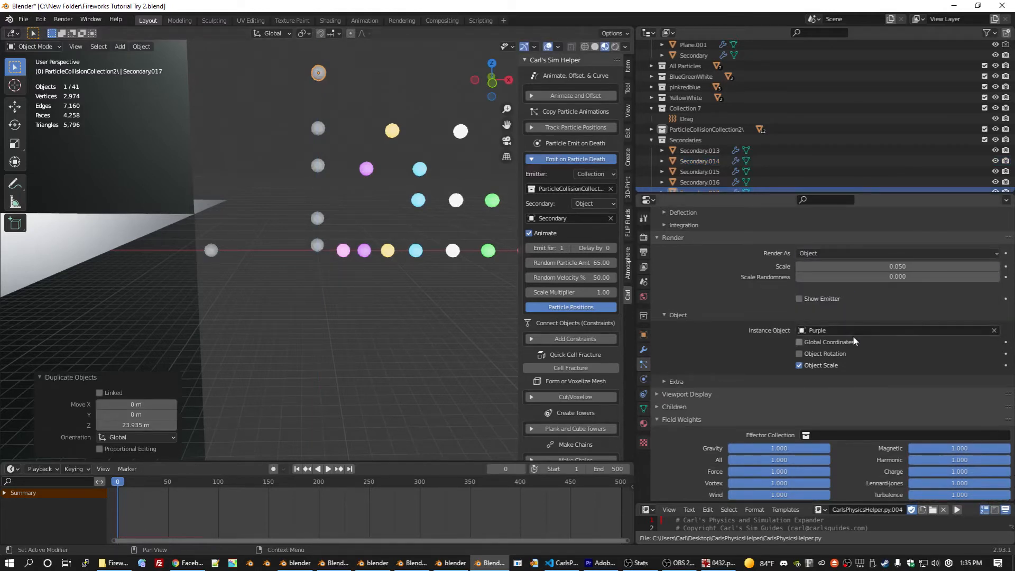
{"action": "left_click", "coordinate": [851, 330]}
{"action": "left_click", "coordinate": [859, 329]}
{"action": "key", "text": "ctrl+s"}
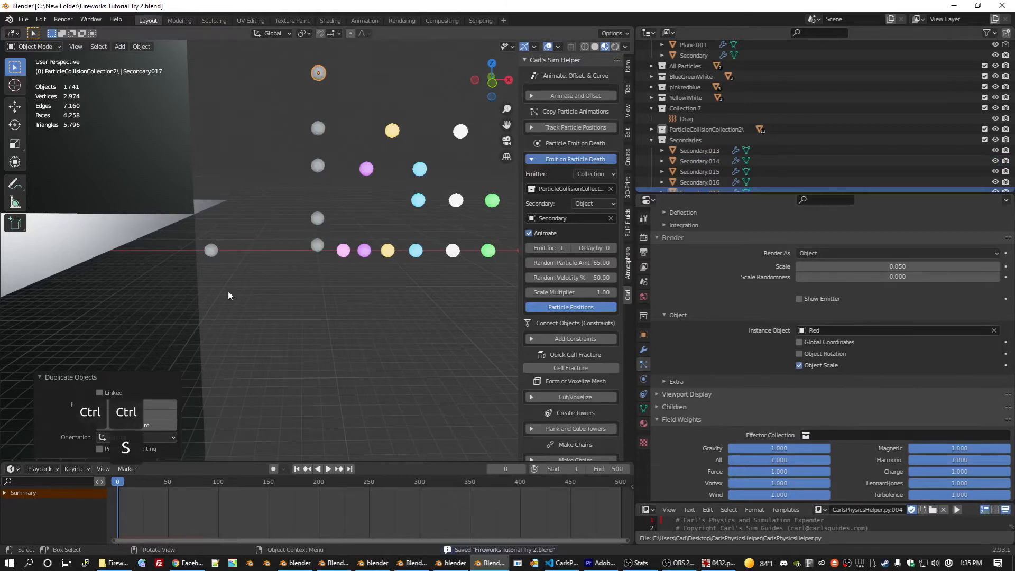
- Play back the particle animation from near the start and review it through the camera
{"action": "key", "text": "space"}
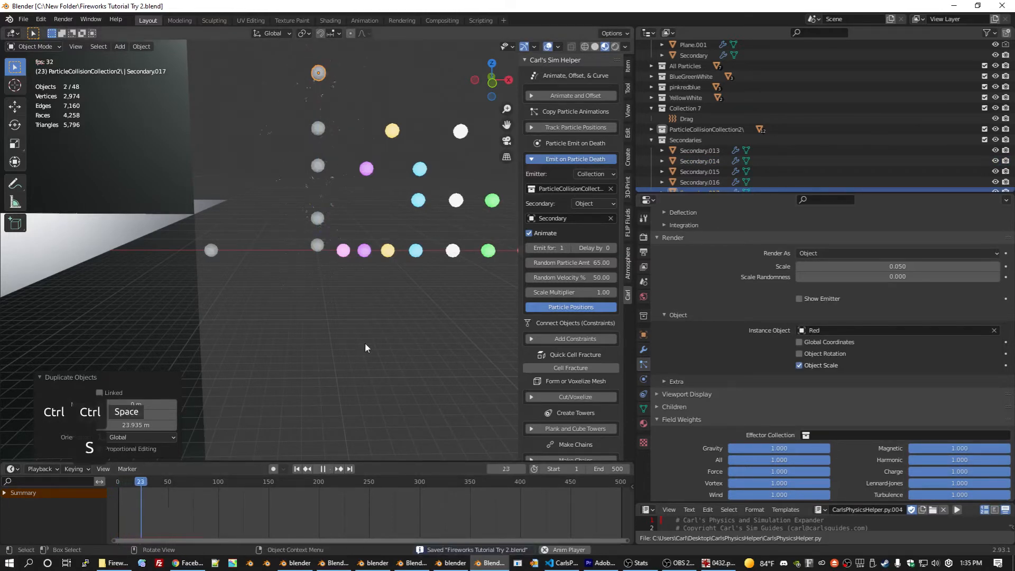
{"action": "key", "text": "space"}
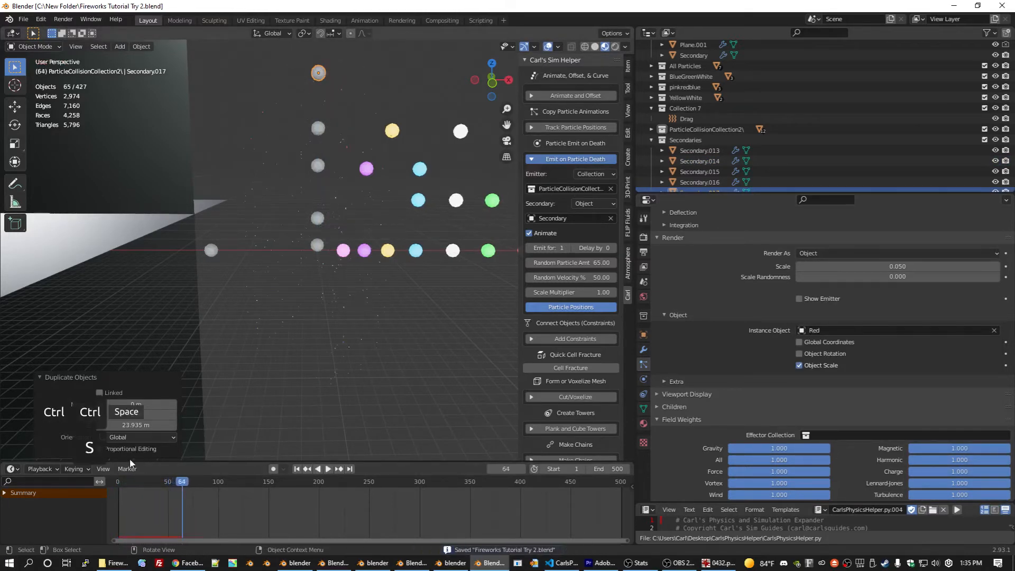
{"action": "left_click", "coordinate": [110, 482]}
{"action": "key", "text": "space"}
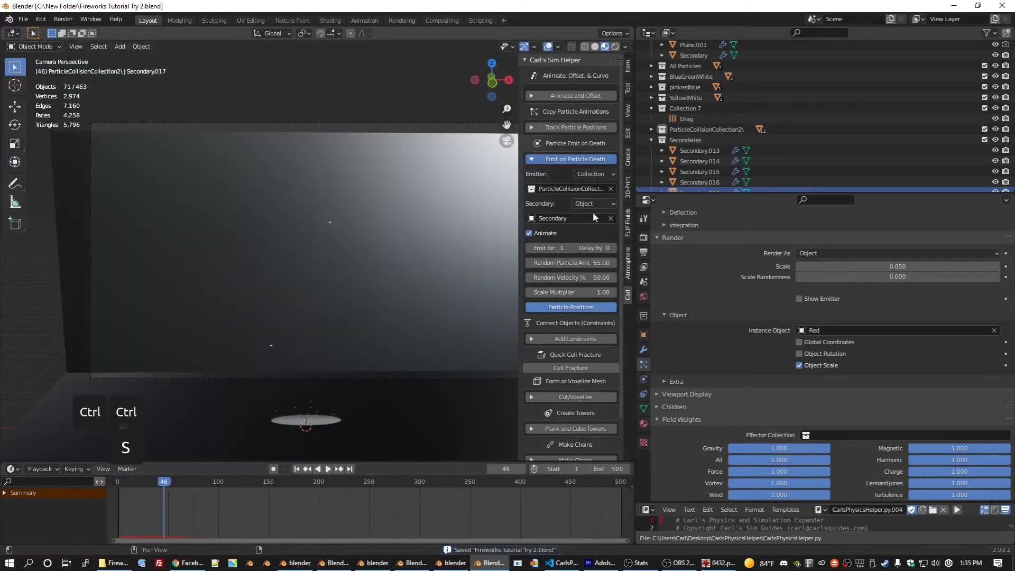
- Set the Emit on Particle Death secondary source to the Secondaries collection and turn off its full randomization
{"action": "left_click", "coordinate": [607, 205]}
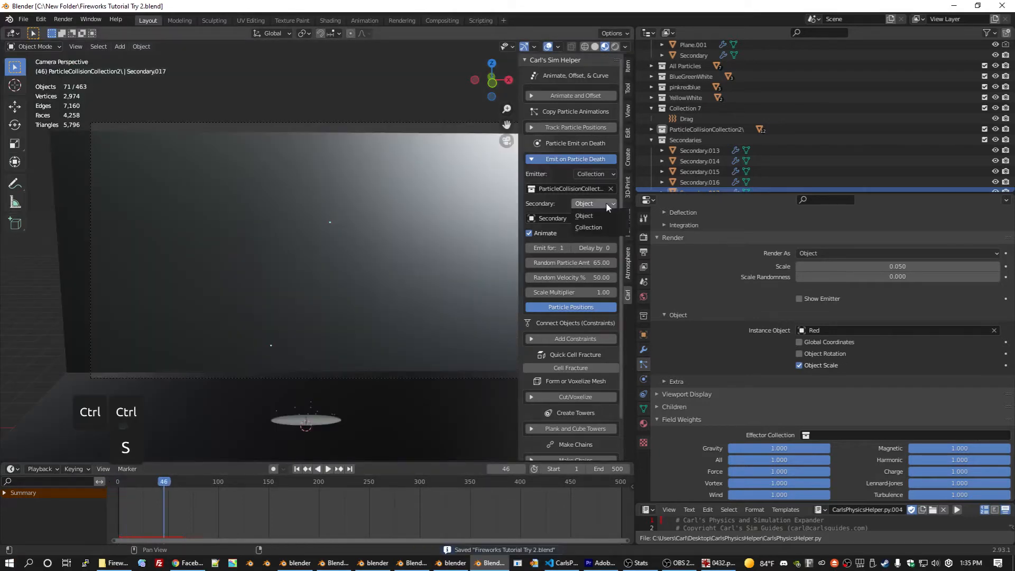
{"action": "left_click", "coordinate": [601, 225]}
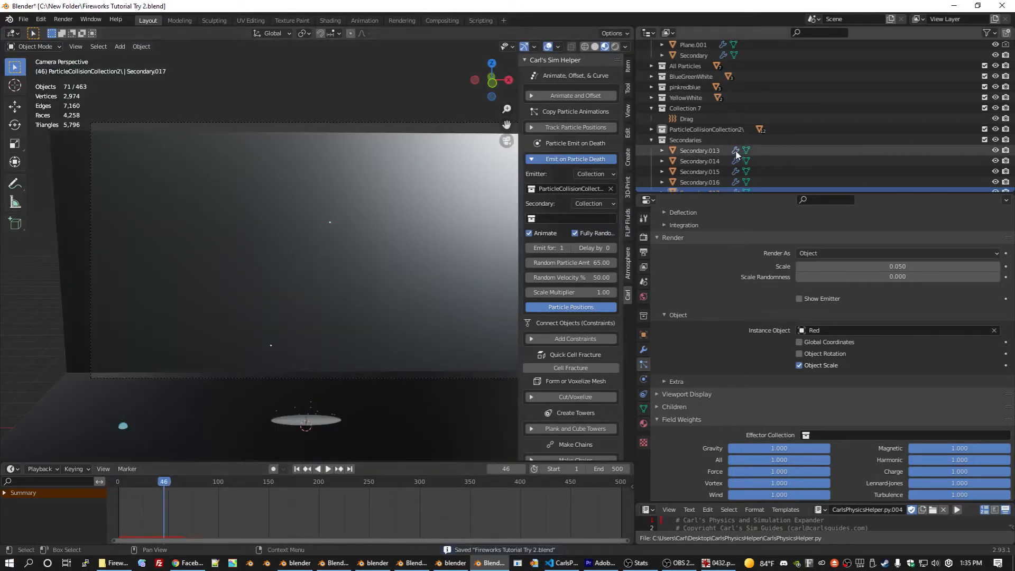
{"action": "left_click", "coordinate": [563, 219]}
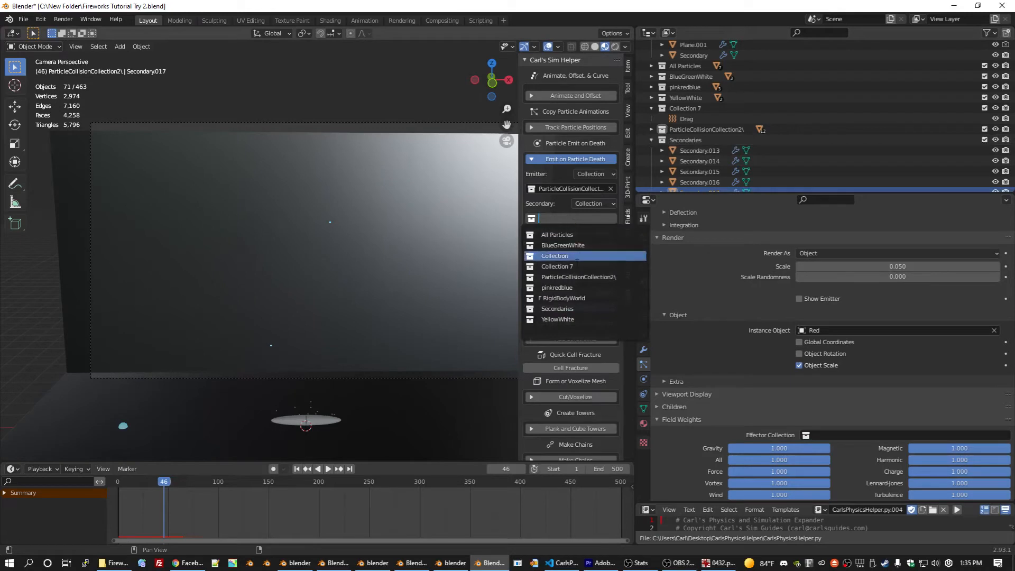
{"action": "left_click", "coordinate": [560, 309]}
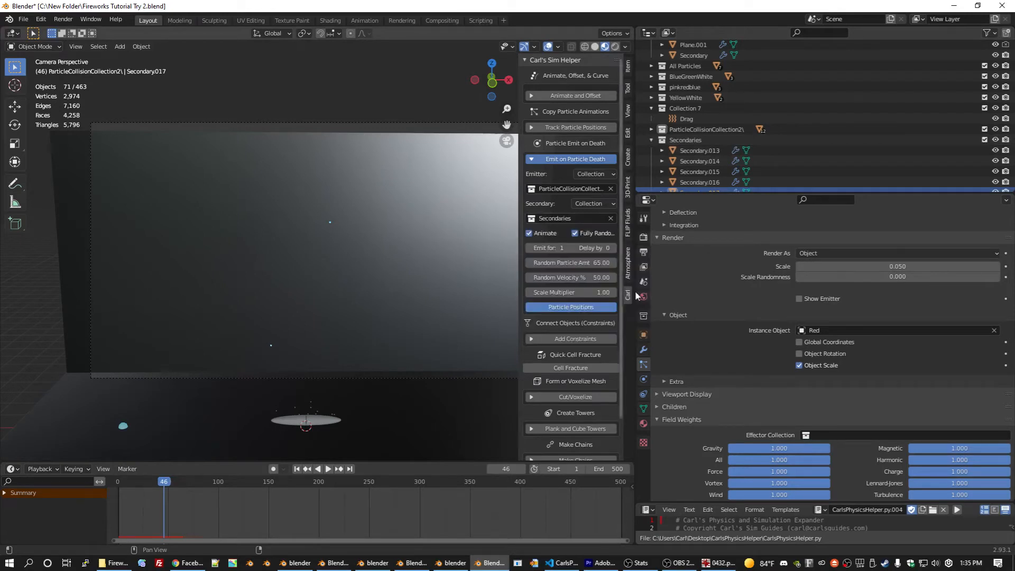
{"action": "left_click", "coordinate": [576, 234]}
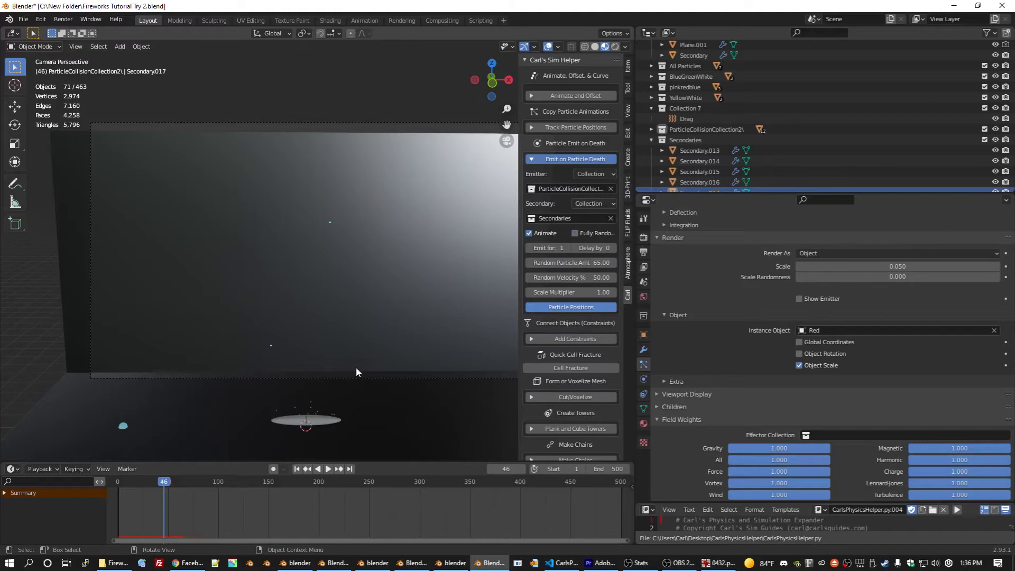
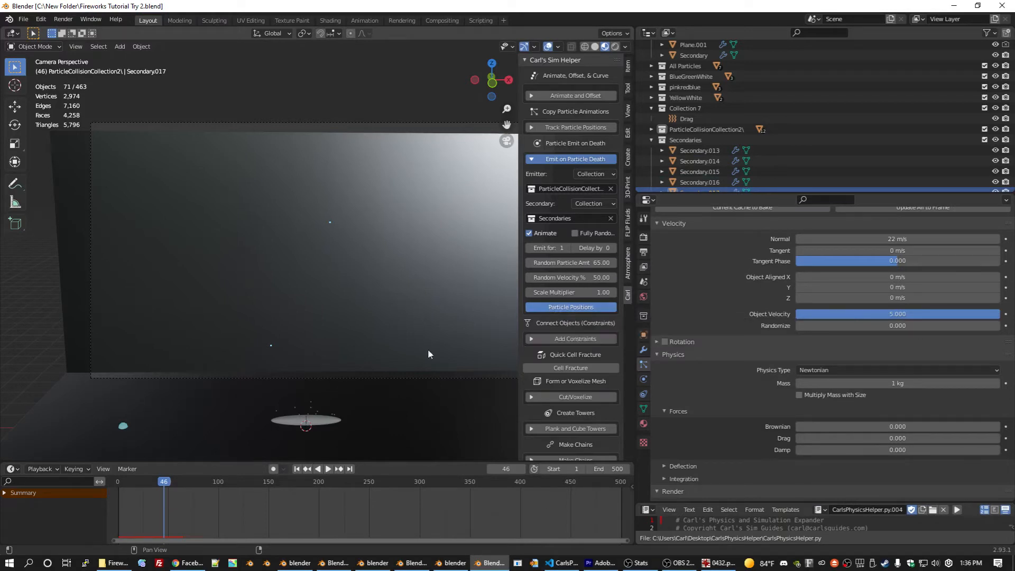
- Check the frame processing progress in the Blender console window, and look through the generated secondary emitters in the outliner
{"action": "left_click", "coordinate": [450, 562]}
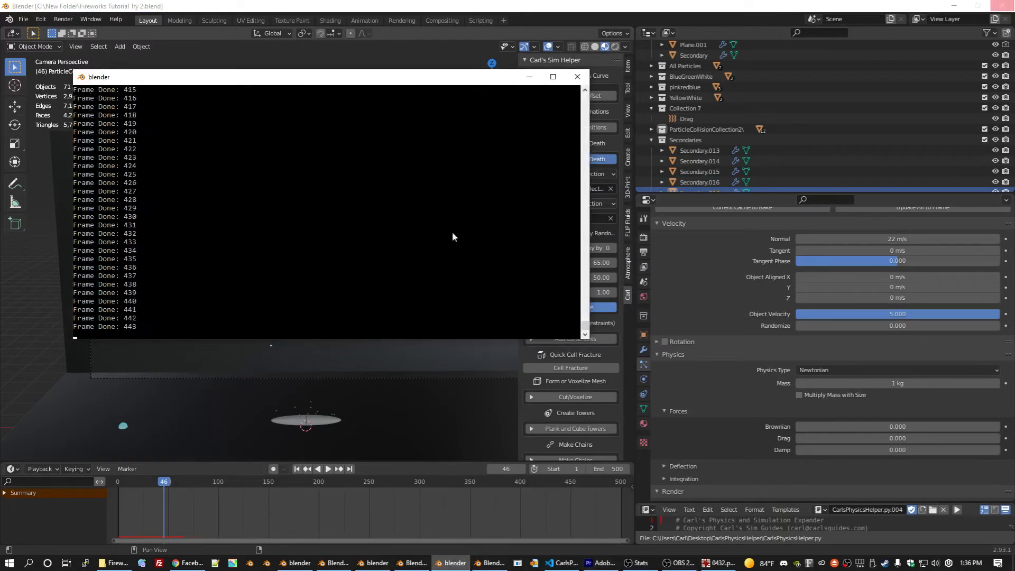
{"action": "left_click", "coordinate": [489, 5]}
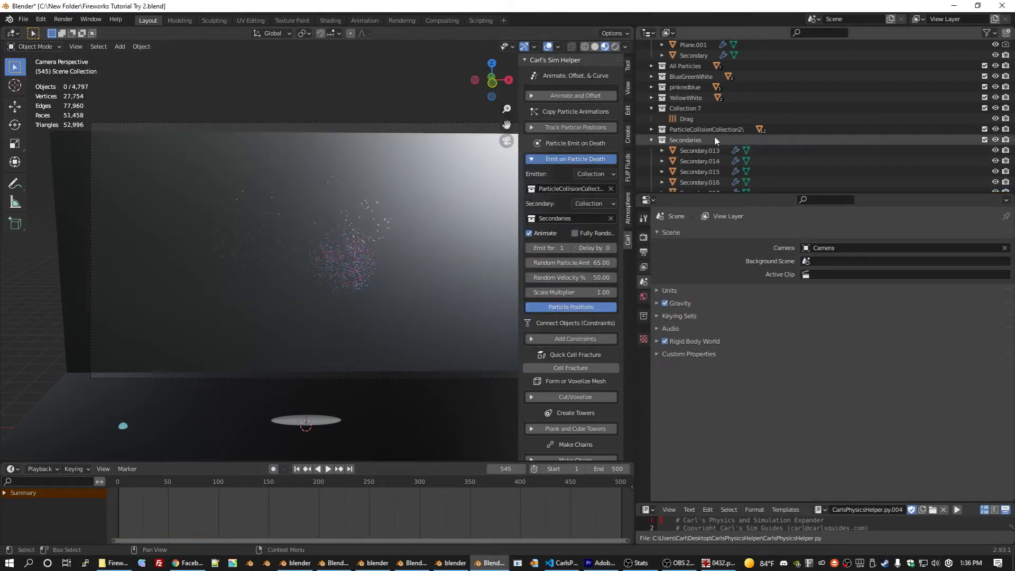
{"action": "scroll", "coordinate": [694, 141], "scroll_direction": "down", "scroll_amount": 12}
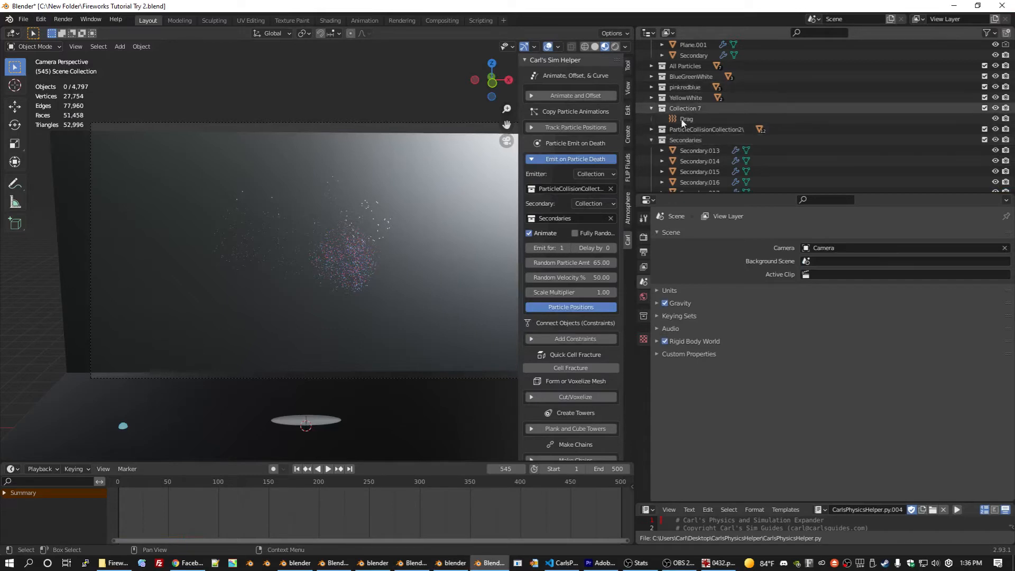
{"action": "scroll", "coordinate": [681, 114], "scroll_direction": "up", "scroll_amount": 3}
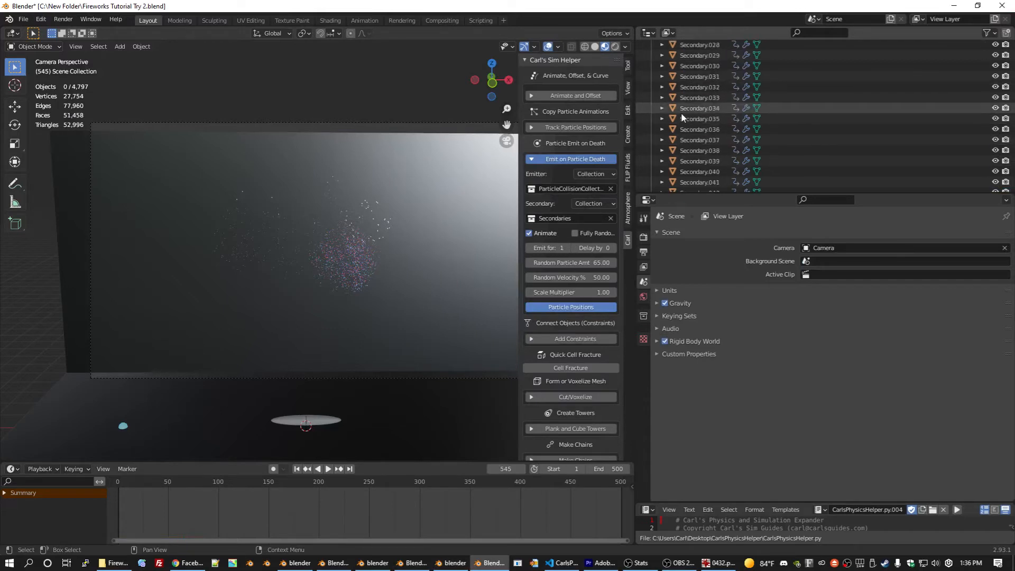
- Select the generated emitter Secondary.035, save the file, and bake all particle dynamics
{"action": "left_click", "coordinate": [682, 116]}
{"action": "scroll", "coordinate": [767, 456], "scroll_direction": "down", "scroll_amount": 12}
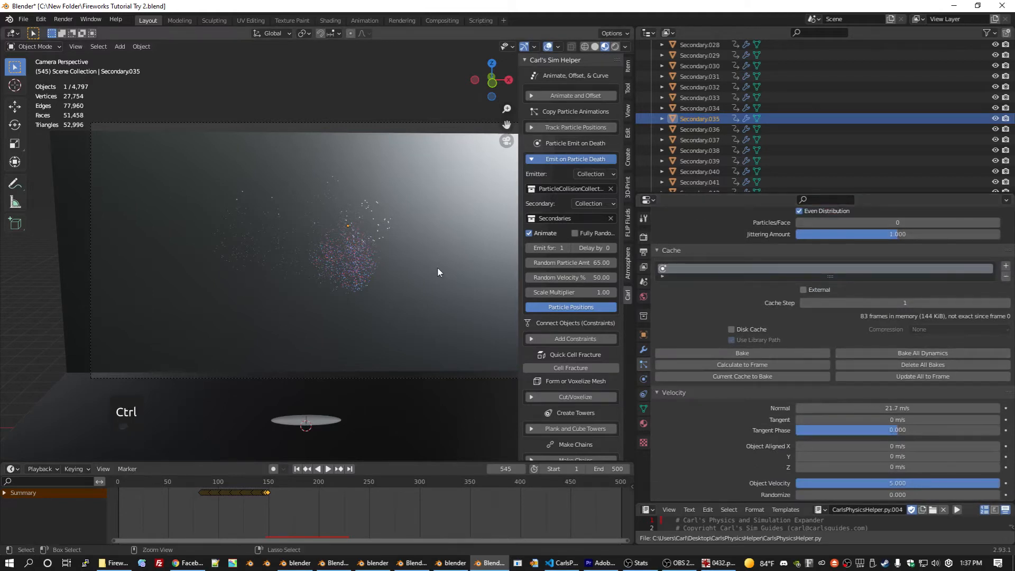
{"action": "key", "text": "ctrl+s"}
{"action": "left_click", "coordinate": [916, 352]}
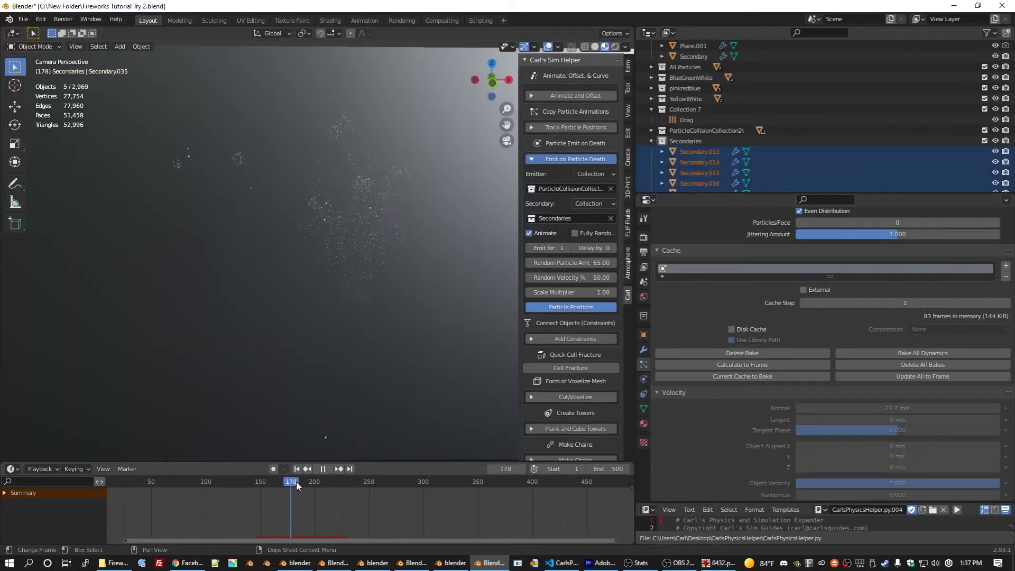
- Scrub through the baked animation and examine the secondary bursts through the camera
{"action": "left_click_drag", "start_coordinate": [347, 484], "coordinate": [369, 483]}
{"action": "left_click_drag", "start_coordinate": [452, 483], "coordinate": [382, 477]}
{"action": "scroll", "coordinate": [384, 281], "scroll_direction": "down", "scroll_amount": 3}
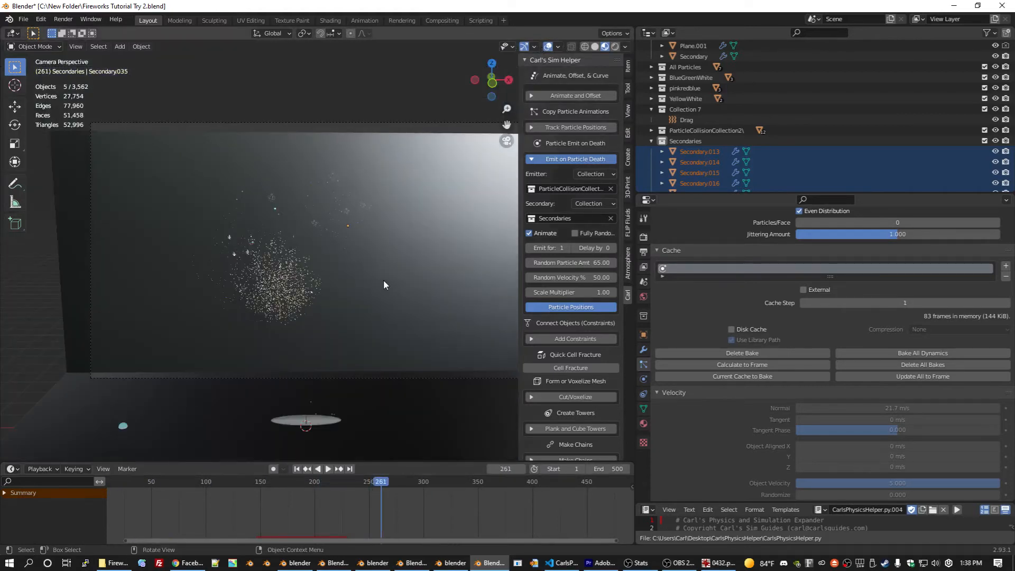
{"action": "scroll", "coordinate": [384, 285], "scroll_direction": "up", "scroll_amount": 2}
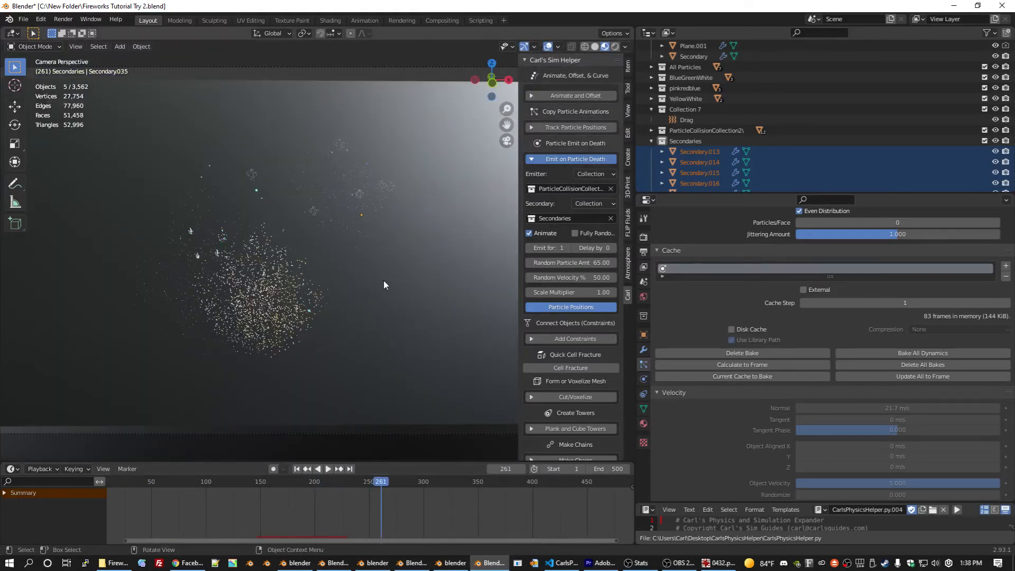
- In the compositor, set the Glare node's quality to High and its size to 8, and save the file
{"action": "left_click", "coordinate": [426, 20]}
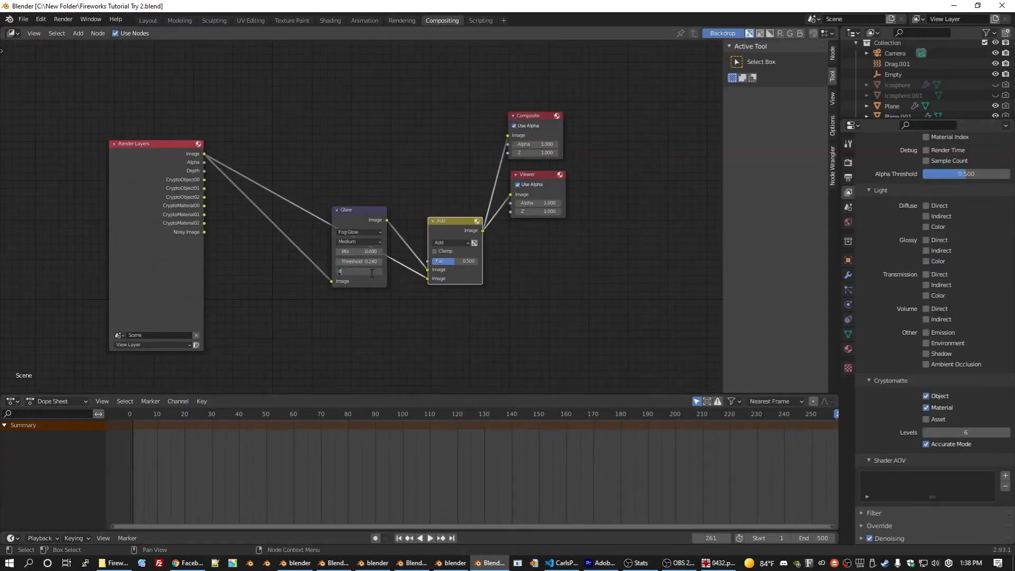
{"action": "type", "text": "7"}
{"action": "key", "text": "Return"}
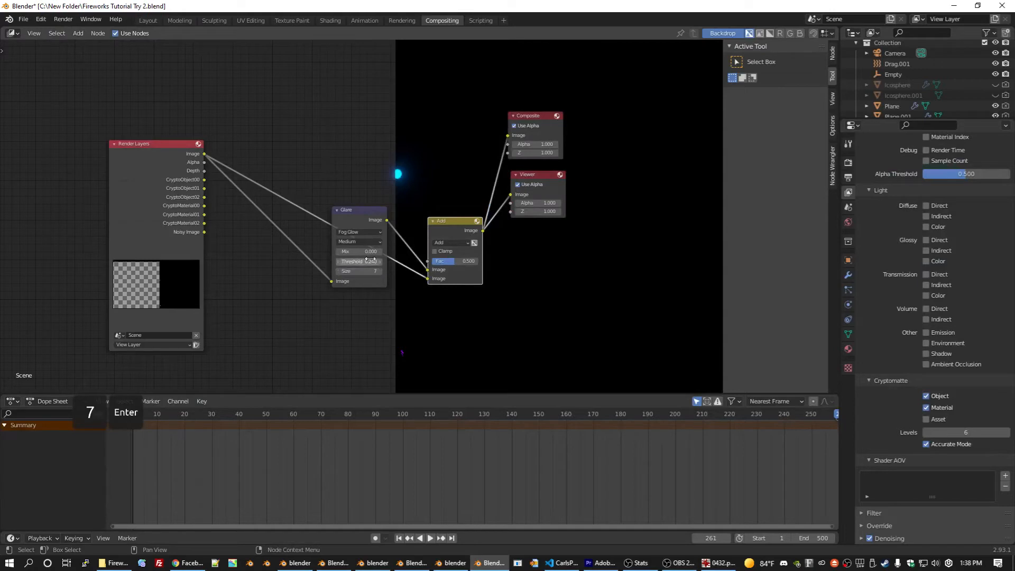
{"action": "left_click", "coordinate": [371, 242]}
{"action": "left_click", "coordinate": [372, 252]}
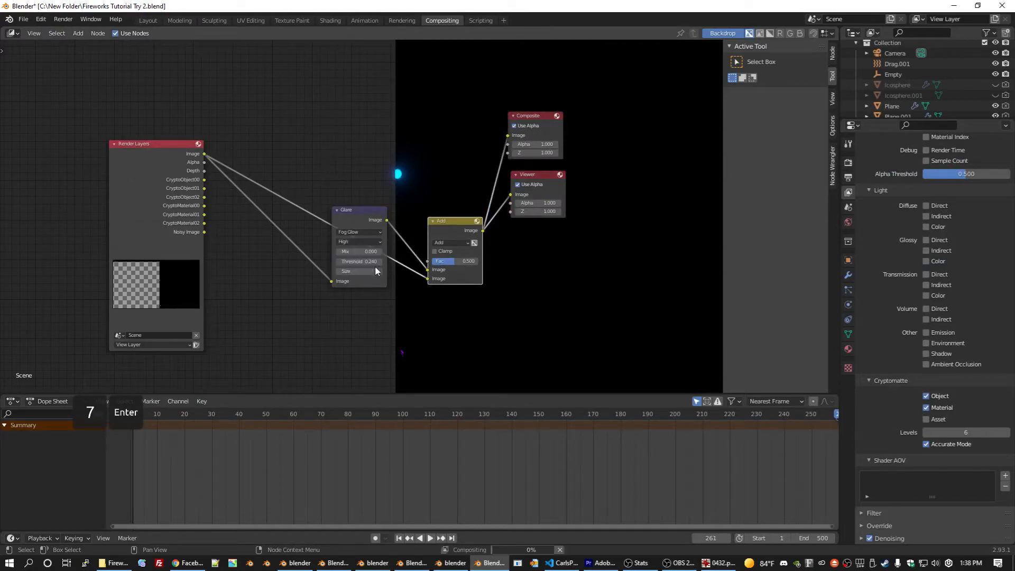
{"action": "left_click", "coordinate": [362, 271]}
{"action": "type", "text": "8"}
{"action": "key", "text": "Return"}
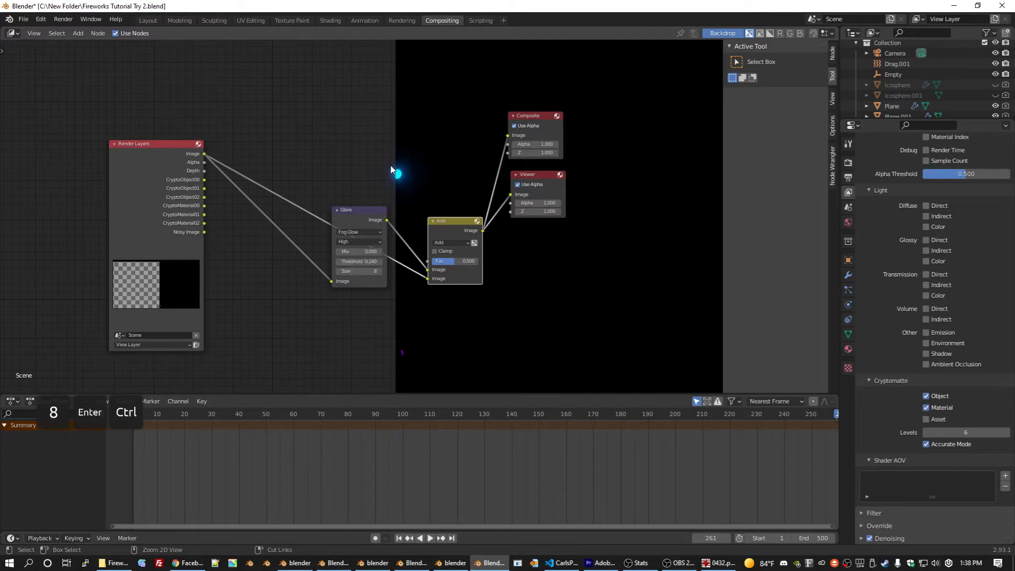
{"action": "key", "text": "ctrl+s"}
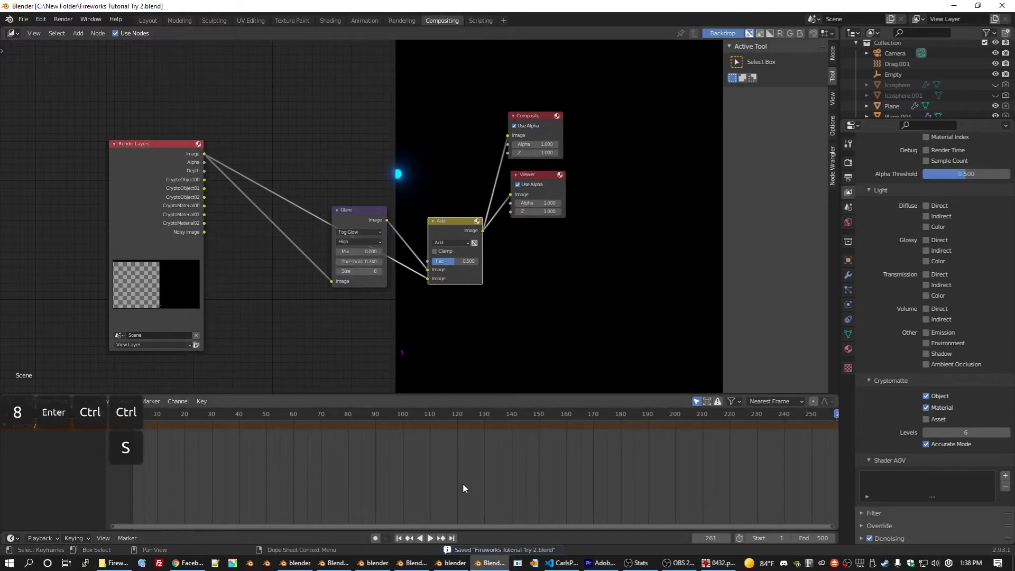
- Render frame 219 to check the glow on the fireworks, and close the render window
{"action": "left_click", "coordinate": [727, 415]}
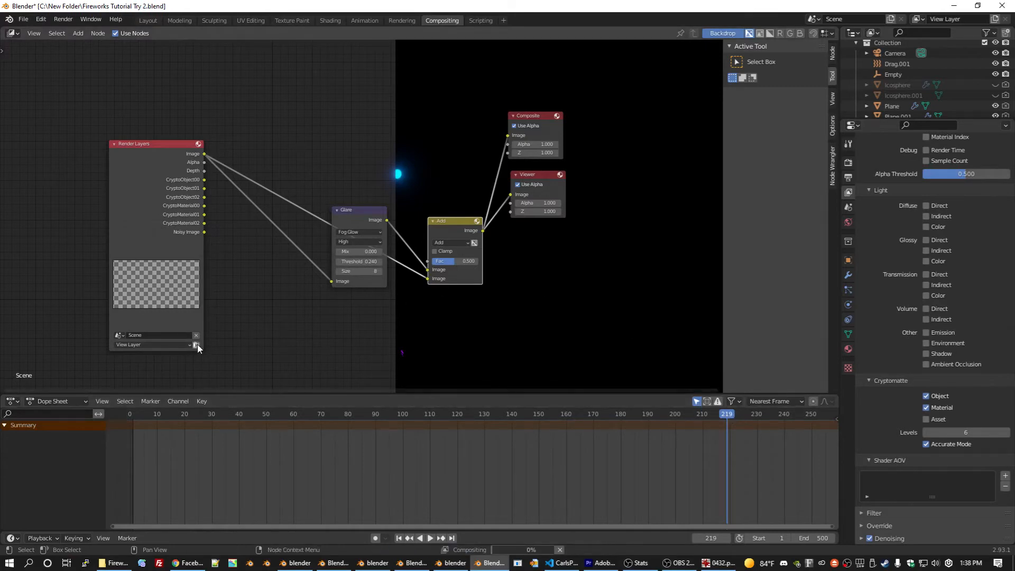
{"action": "key", "text": "F12"}
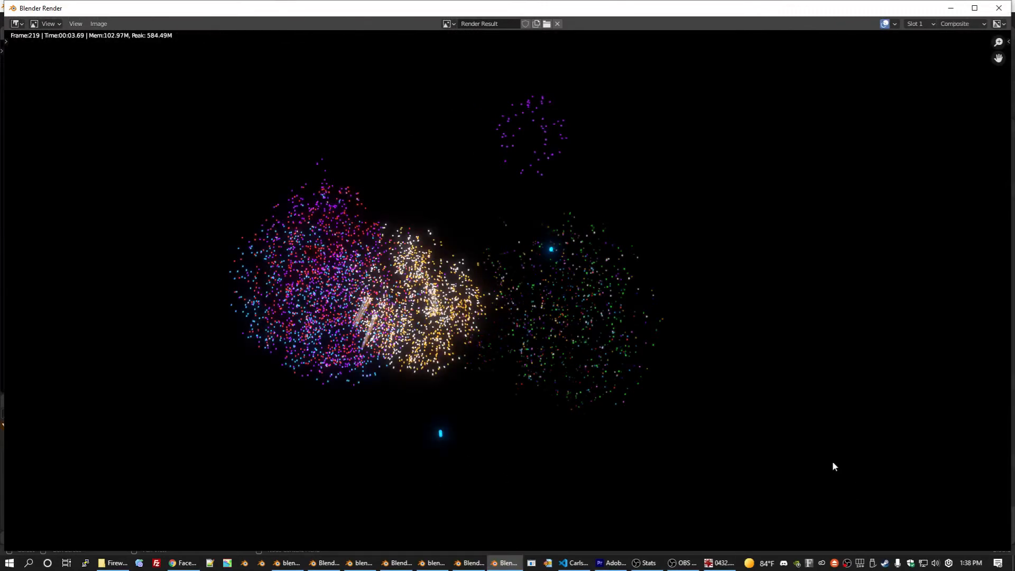
{"action": "left_click", "coordinate": [998, 8]}
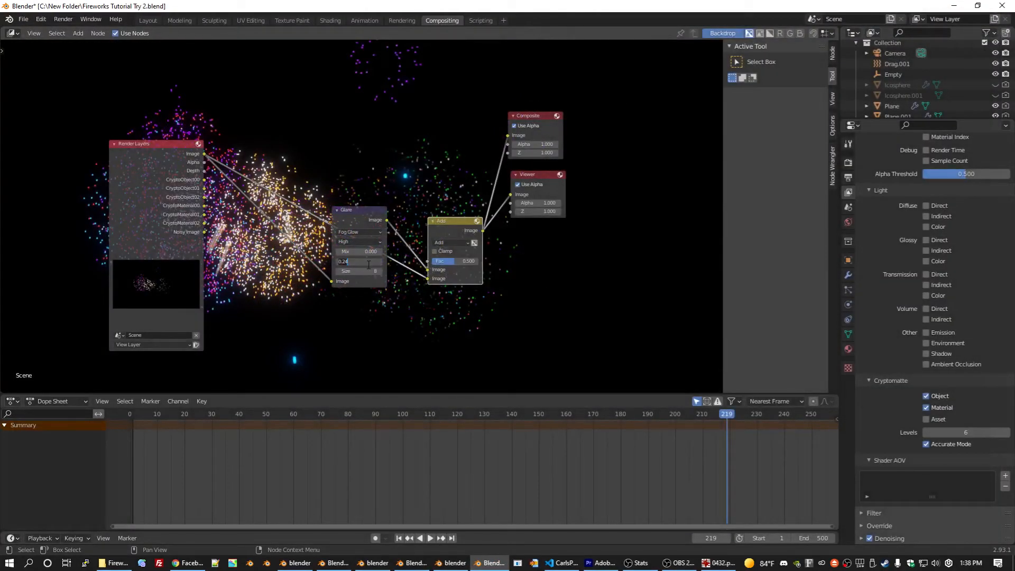
- Lower the Glare node's threshold to 0.1 and save the file
{"action": "key", "text": "Return"}
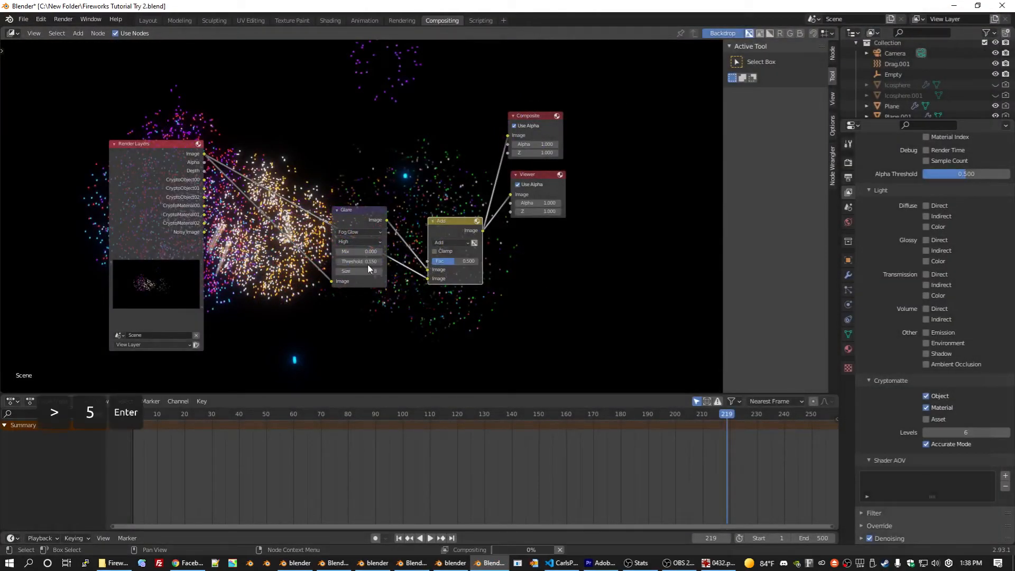
{"action": "left_click", "coordinate": [366, 262]}
{"action": "type", "text": "0.1"}
{"action": "key", "text": "Return"}
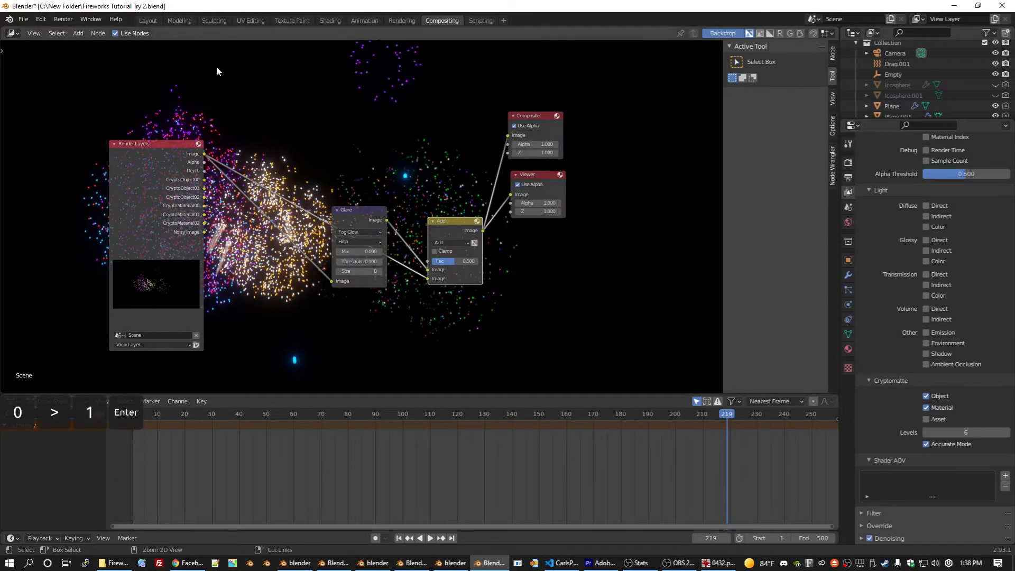
{"action": "key", "text": "ctrl+s"}
- Set the emission strength of the Blue particle's material to 8 in the All Particles collection
{"action": "left_click", "coordinate": [148, 20]}
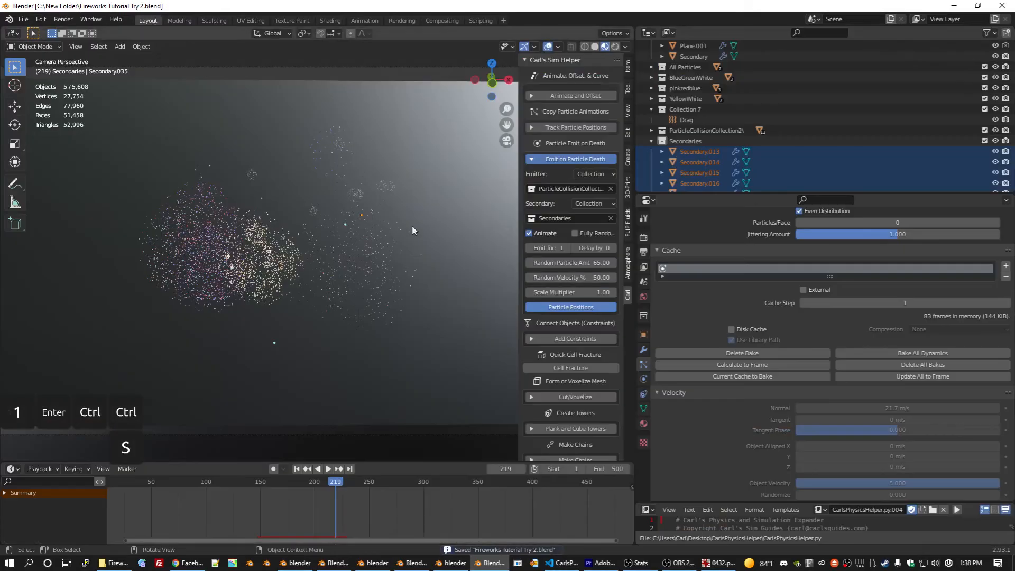
{"action": "left_click", "coordinate": [652, 67]}
{"action": "left_click", "coordinate": [685, 78]}
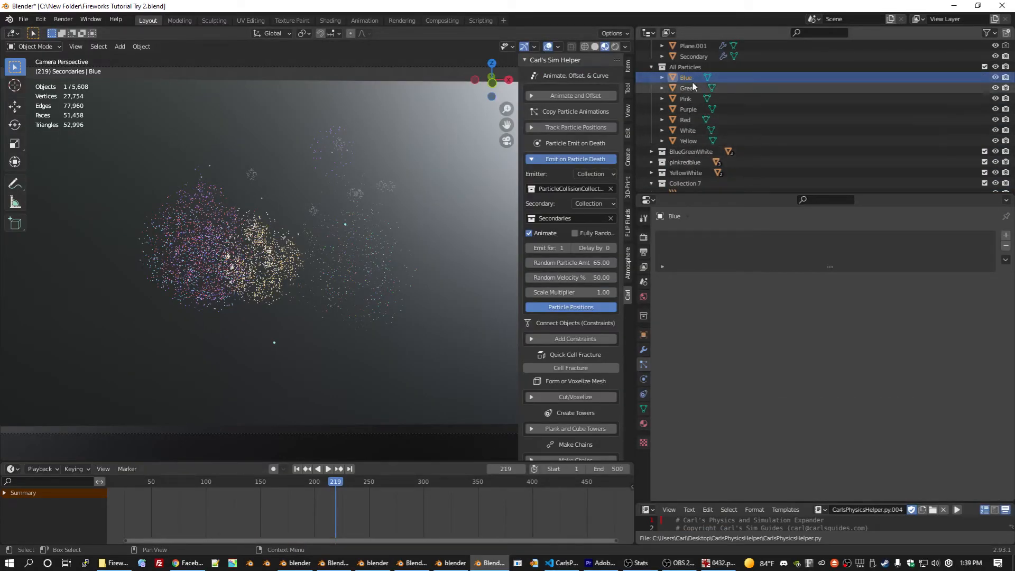
{"action": "left_click", "coordinate": [644, 423]}
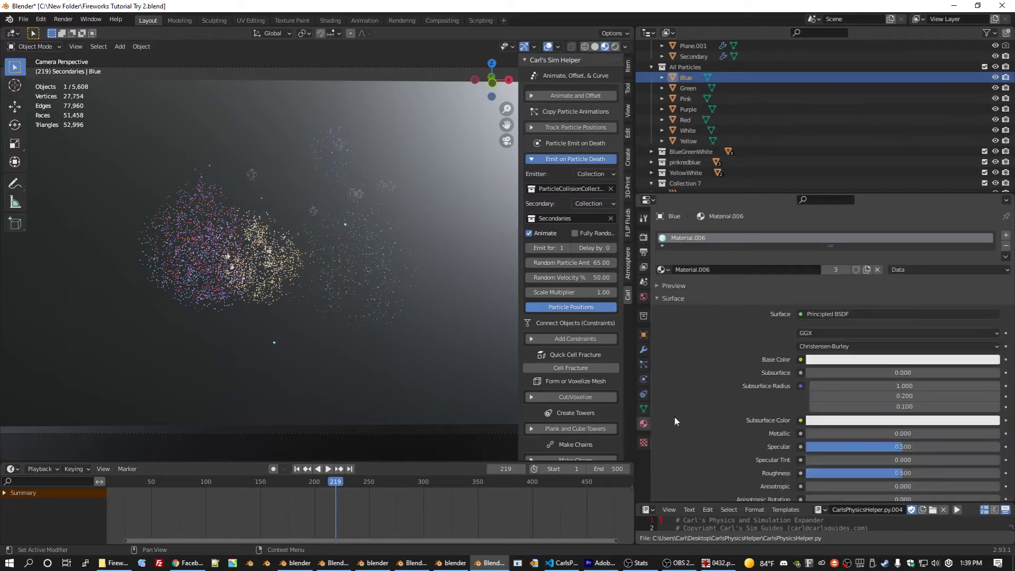
{"action": "scroll", "coordinate": [731, 363], "scroll_direction": "down", "scroll_amount": 5}
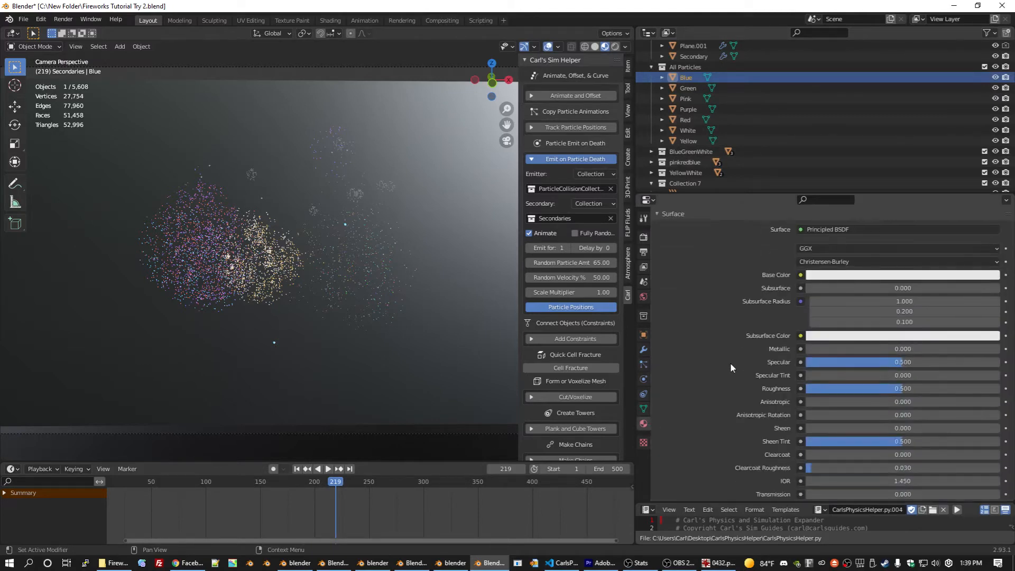
{"action": "scroll", "coordinate": [731, 367], "scroll_direction": "down", "scroll_amount": 4}
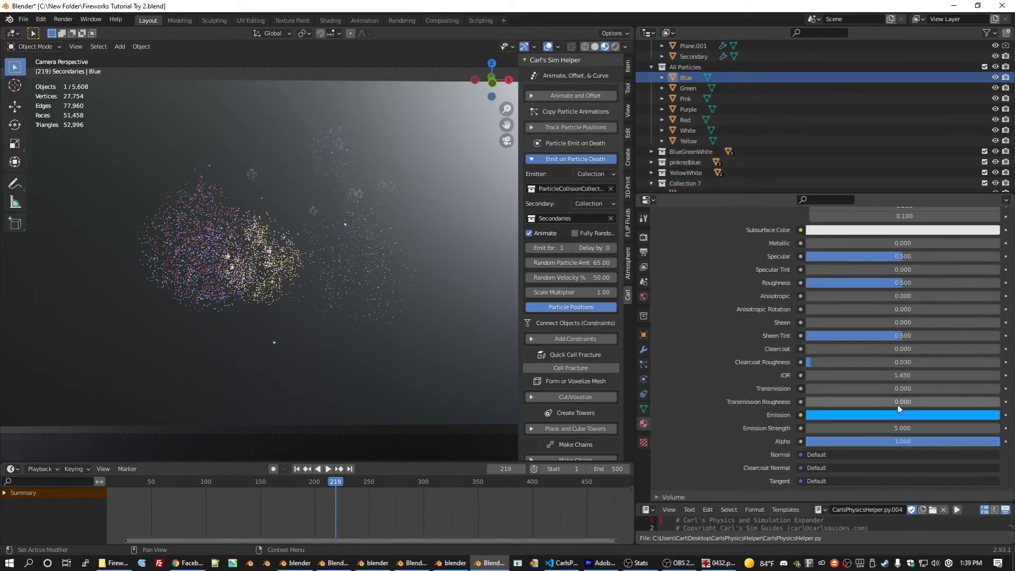
{"action": "left_click", "coordinate": [890, 428]}
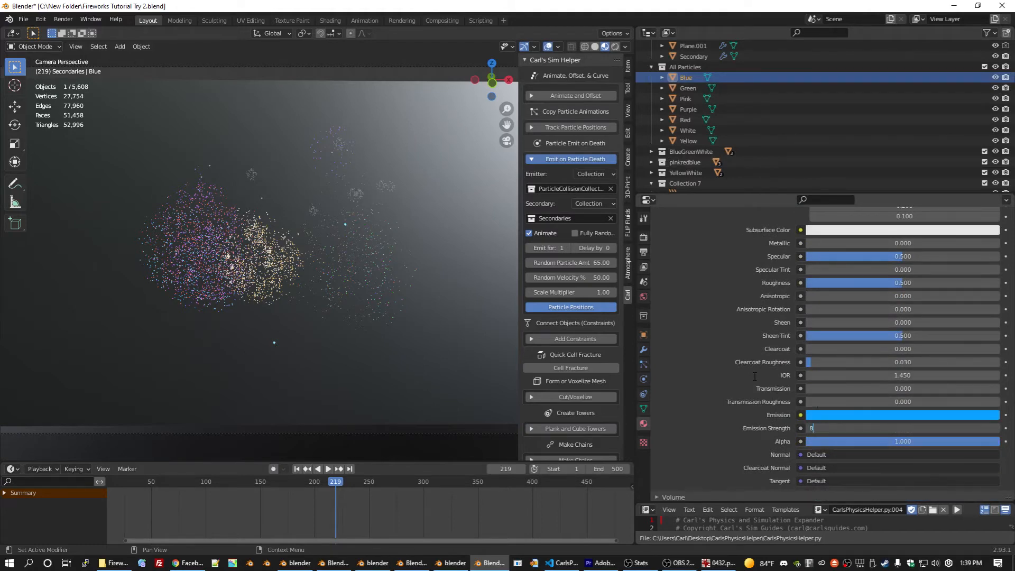
{"action": "type", "text": "8"}
- Set the emission strength of the Green particle's material to 8
{"action": "left_click", "coordinate": [687, 88]}
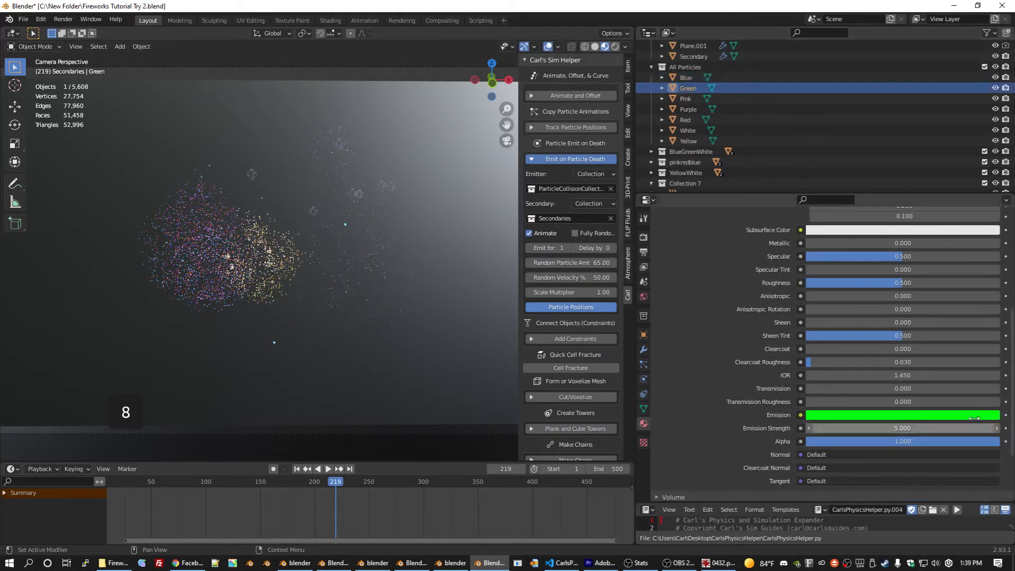
{"action": "left_click", "coordinate": [902, 427]}
{"action": "key", "text": "Return"}
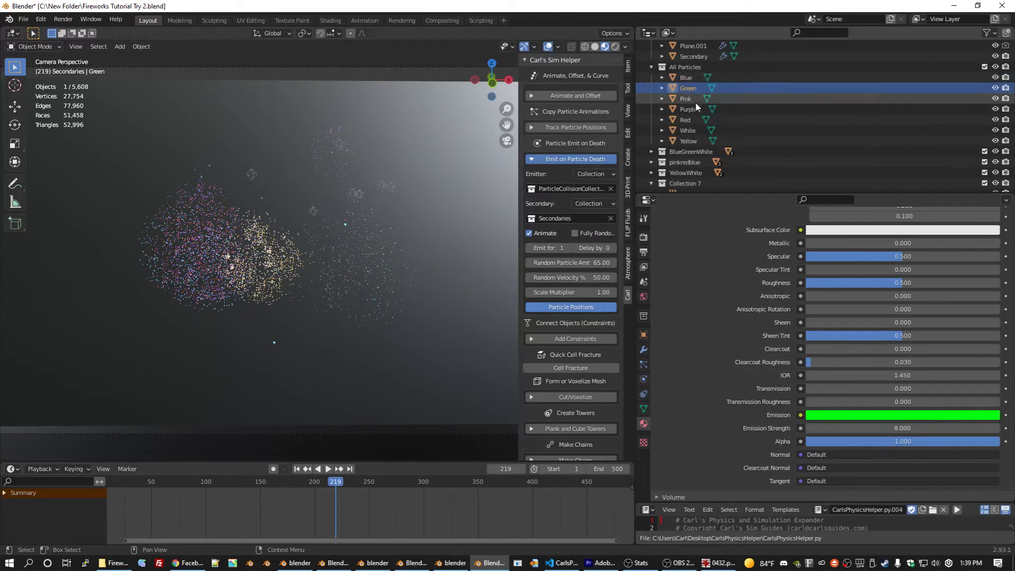
- Examine the Glare and Add node setup in the compositor over the rendered backdrop
{"action": "left_click", "coordinate": [441, 20]}
{"action": "scroll", "coordinate": [421, 202], "scroll_direction": "up", "scroll_amount": 2}
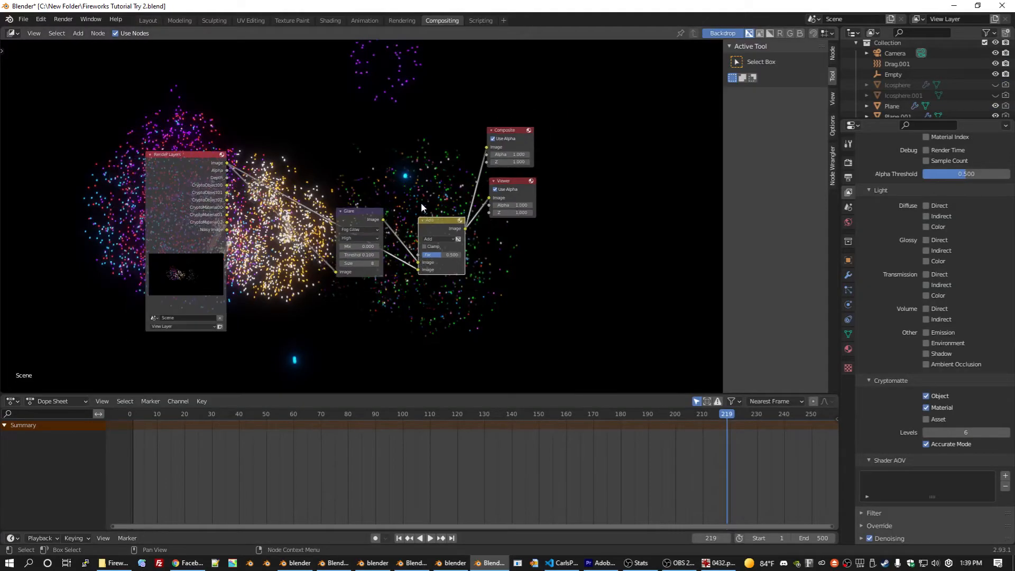
{"action": "scroll", "coordinate": [420, 201], "scroll_direction": "up", "scroll_amount": 1}
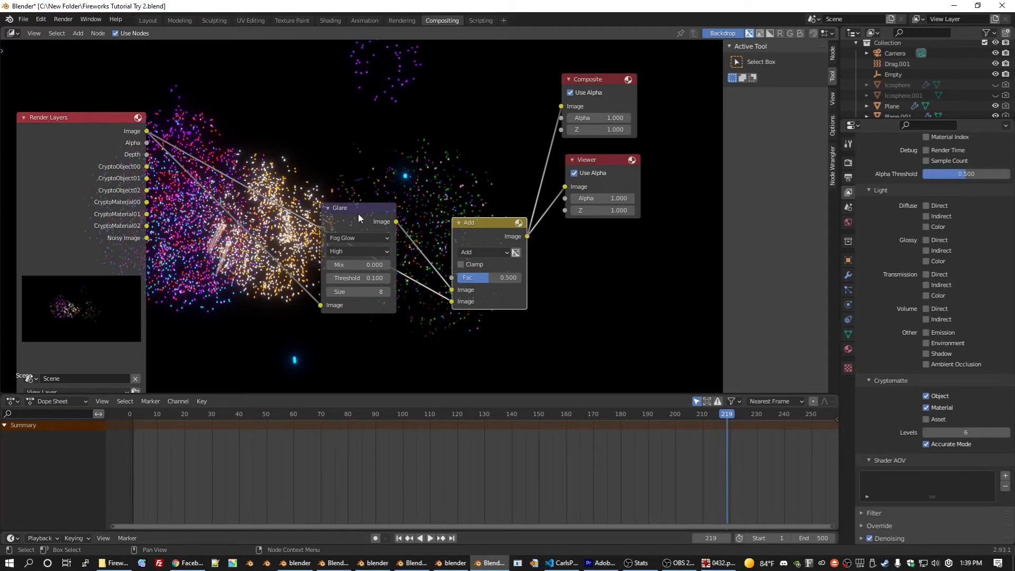
{"action": "right_click", "coordinate": [363, 166]}
{"action": "key", "text": "shift+a"}
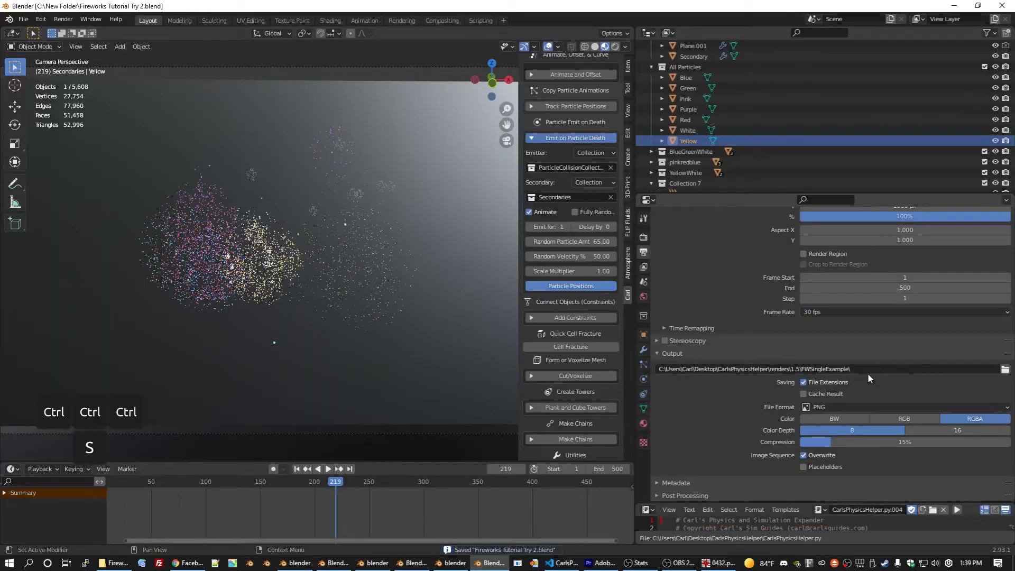
- Change the render output folder to FWSingleExample2, set the file format to JPEG, and save the file
{"action": "double_click", "coordinate": [868, 372]}
{"action": "type", "text": "2"}
{"action": "key", "text": "Return"}
{"action": "left_click", "coordinate": [826, 406]}
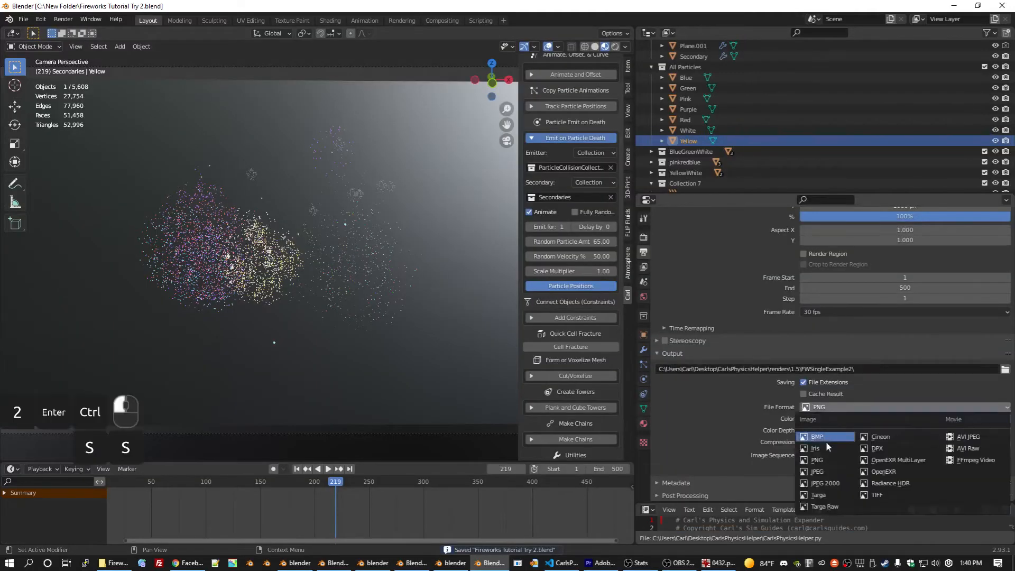
{"action": "left_click", "coordinate": [822, 471]}
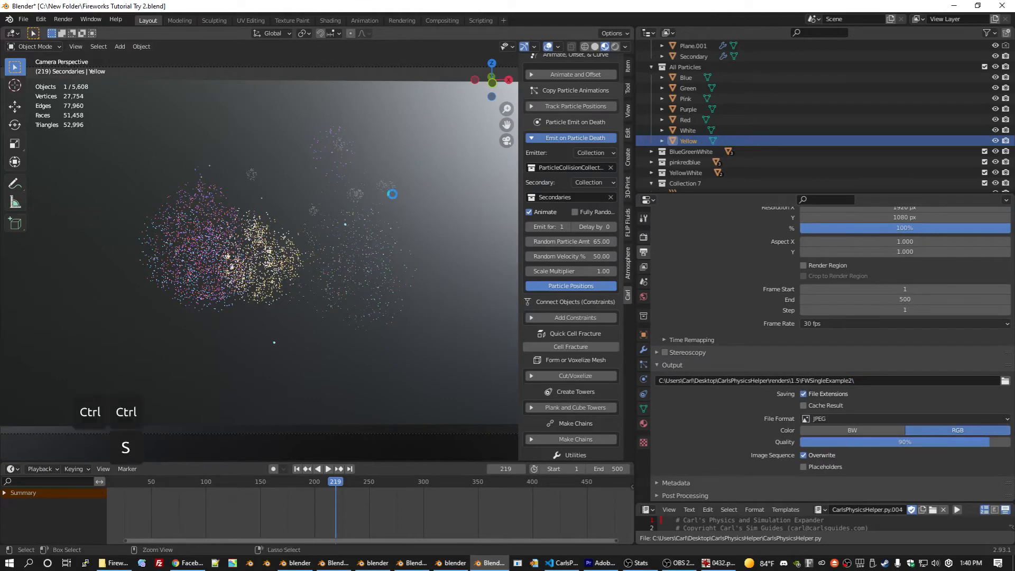
{"action": "key", "text": "ctrl+s"}
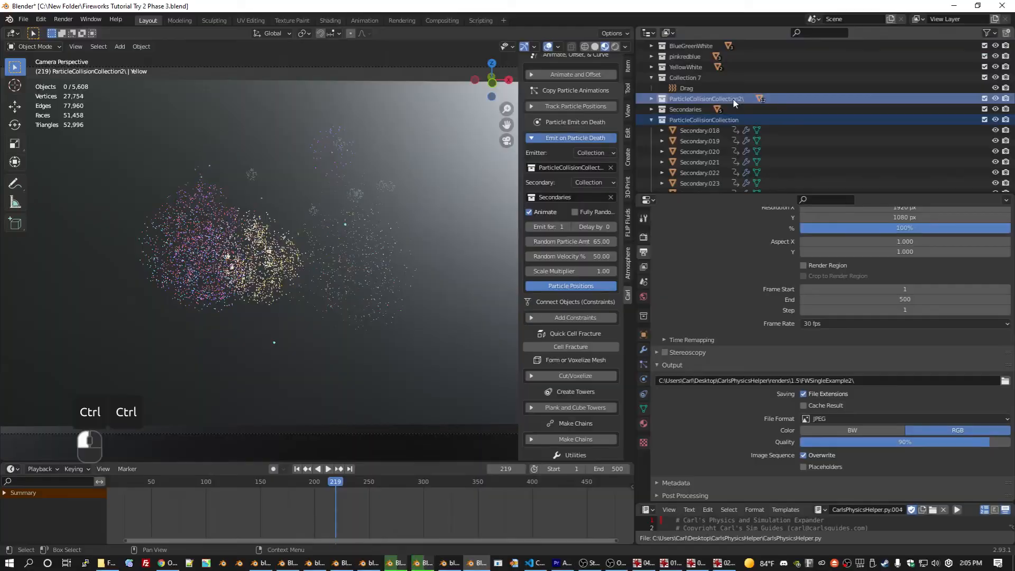
- Delete both particle collision collections together with all the generated emitters inside them
{"action": "right_click", "coordinate": [733, 97]}
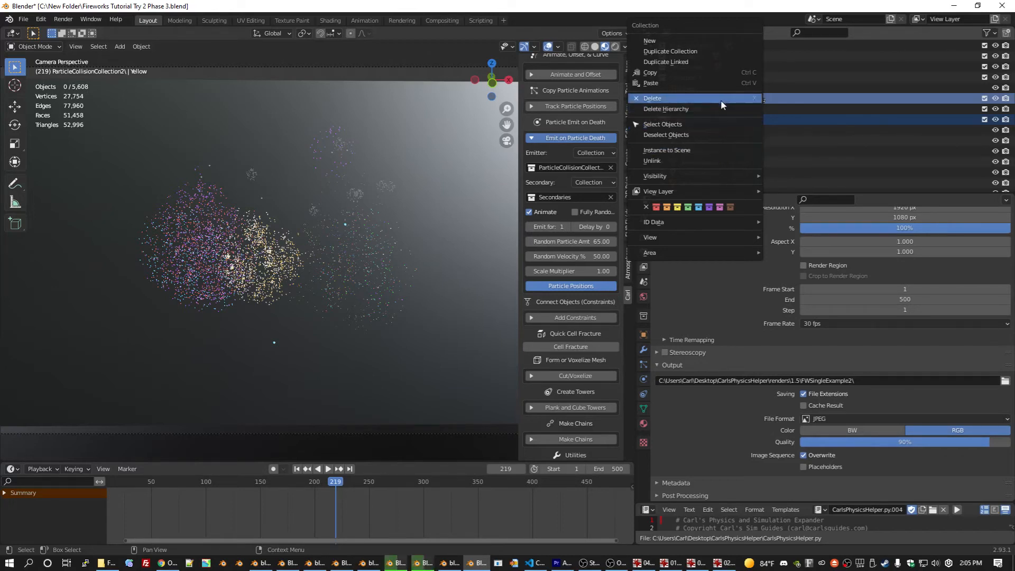
{"action": "left_click", "coordinate": [705, 109]}
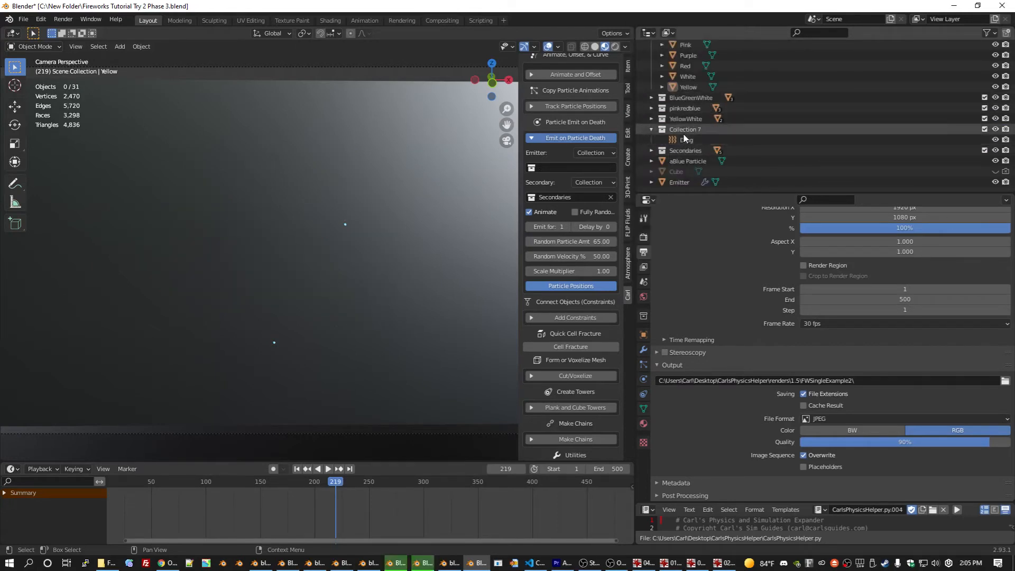
{"action": "scroll", "coordinate": [683, 133], "scroll_direction": "up", "scroll_amount": 5}
{"action": "scroll", "coordinate": [683, 133], "scroll_direction": "down", "scroll_amount": 5}
- Duplicate the ground emitter, offset the copy along the positive X axis, and shift it along Y towards the back wall
{"action": "middle_click_drag", "start_coordinate": [238, 376], "coordinate": [243, 372]}
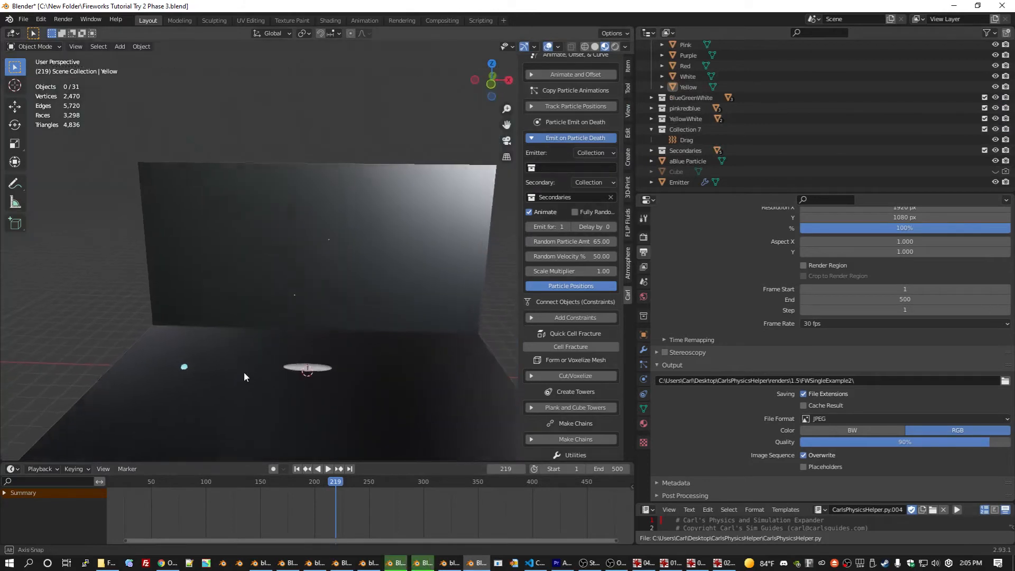
{"action": "scroll", "coordinate": [243, 372], "scroll_direction": "down", "scroll_amount": 1}
{"action": "left_click", "coordinate": [319, 346]}
{"action": "key", "text": "shift+d"}
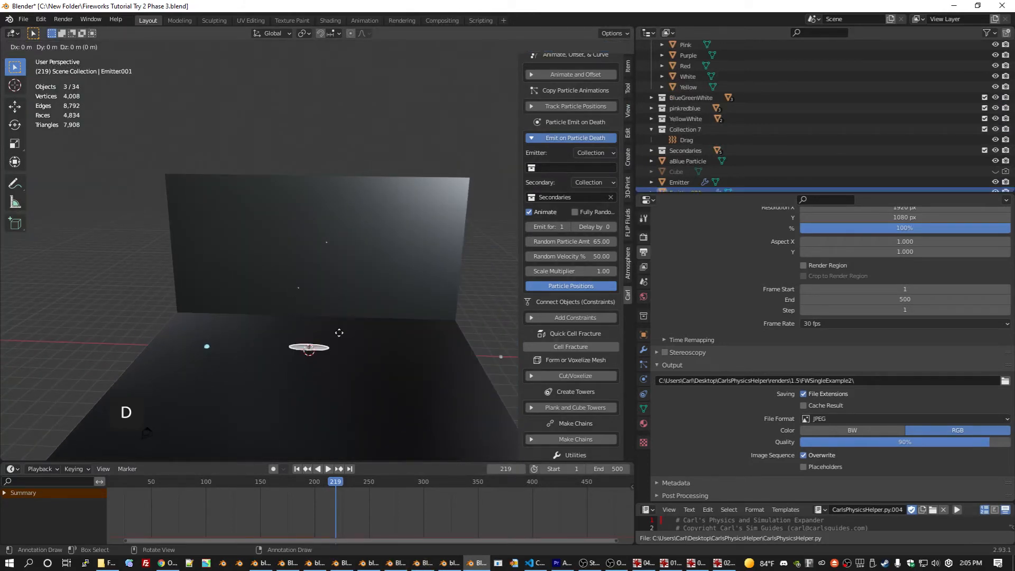
{"action": "key", "text": "x"}
{"action": "left_click", "coordinate": [388, 342]}
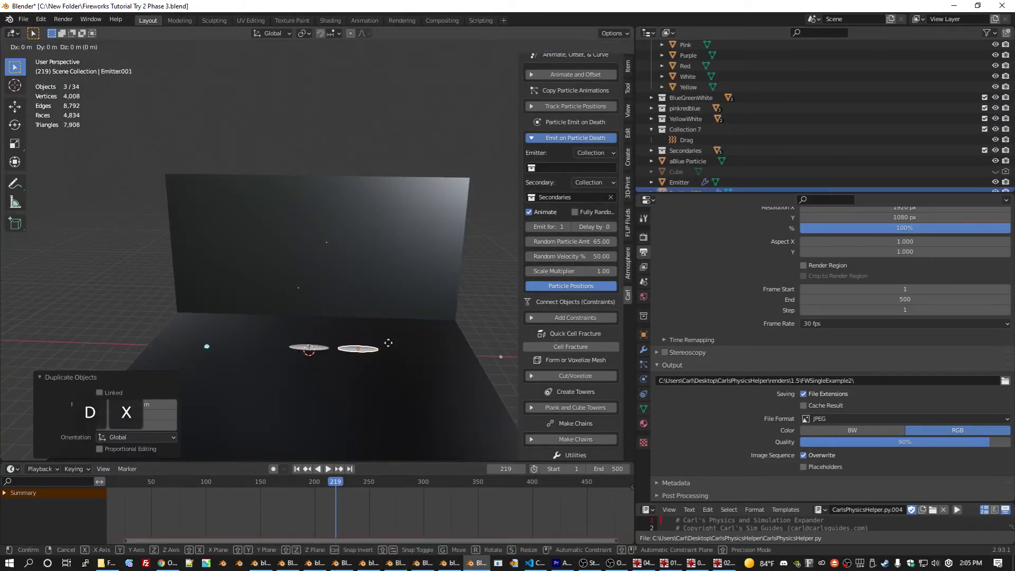
{"action": "key", "text": "g"}
{"action": "key", "text": "y"}
{"action": "left_click", "coordinate": [391, 332]}
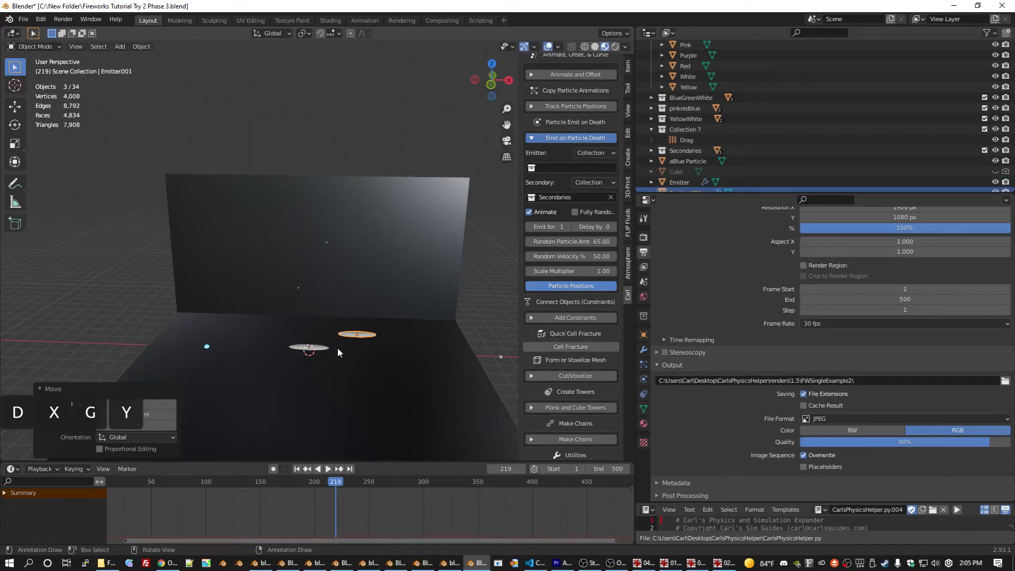
- Duplicate the emitter near the back wall and place the copy about 55 m away along the negative X axis
{"action": "key", "text": "shift+d"}
{"action": "key", "text": "x"}
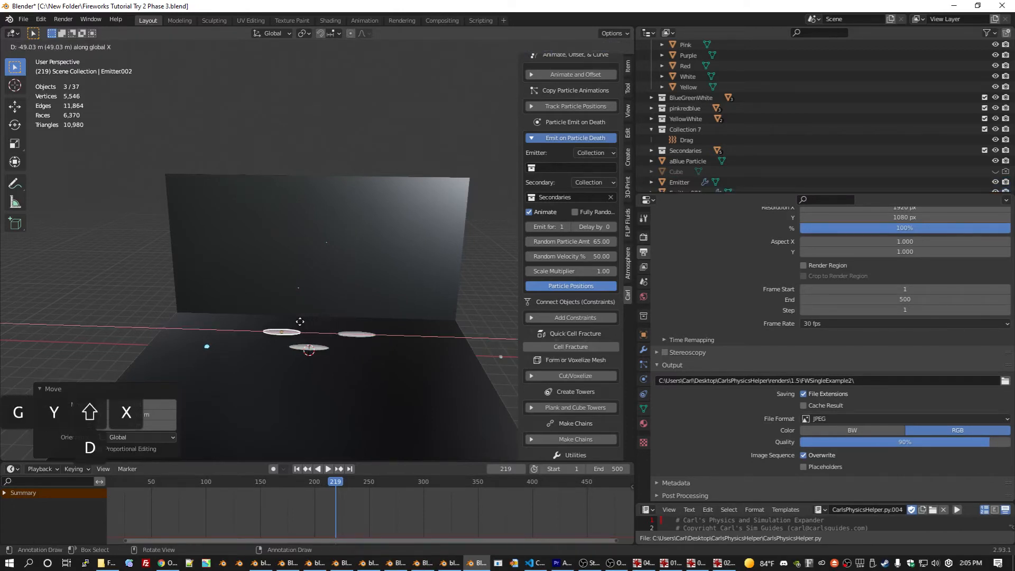
{"action": "left_click", "coordinate": [294, 321]}
- Set the new emitter copy's particle number to 6 and its emission frame start to 150
{"action": "scroll", "coordinate": [872, 291], "scroll_direction": "up", "scroll_amount": 2}
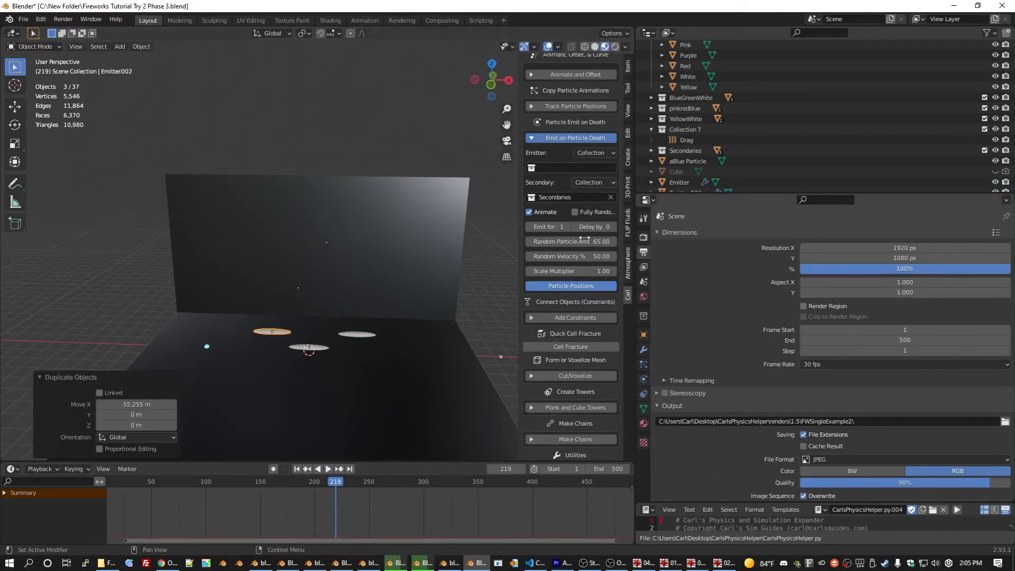
{"action": "left_click", "coordinate": [644, 364]}
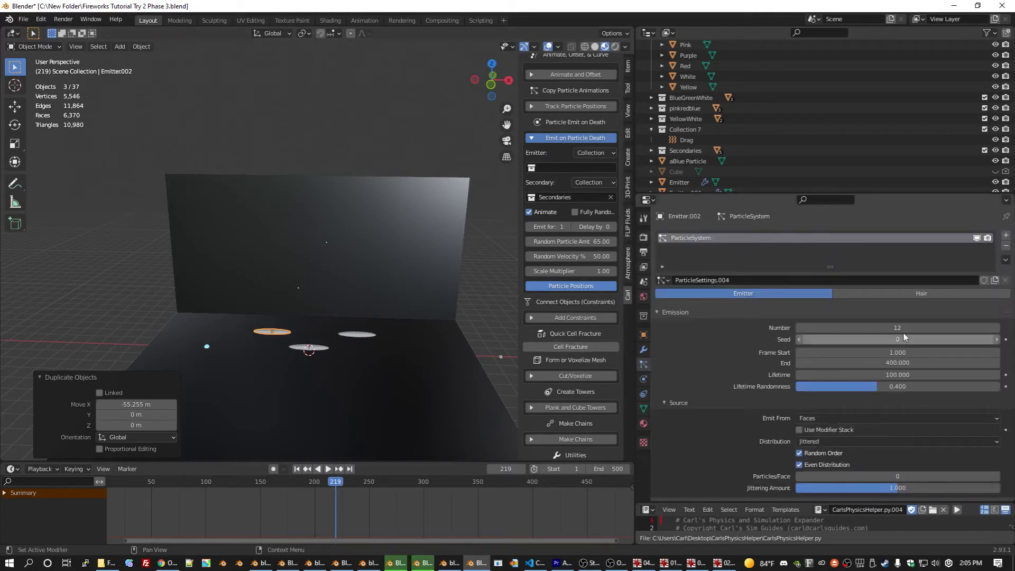
{"action": "double_click", "coordinate": [836, 328]}
{"action": "type", "text": "6"}
{"action": "key", "text": "Return"}
{"action": "double_click", "coordinate": [888, 352]}
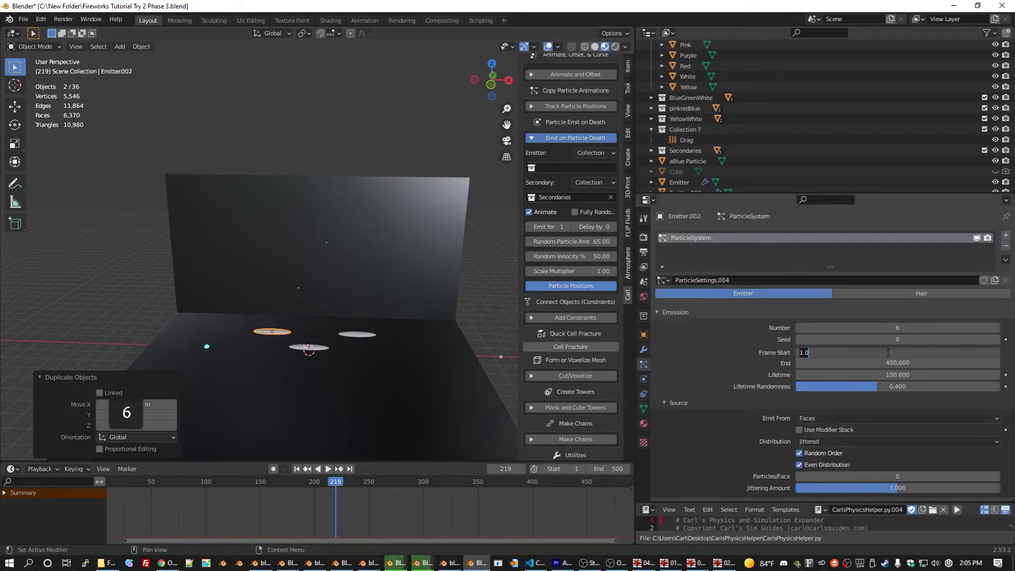
{"action": "type", "text": "2"}
{"action": "key", "text": "BackSpace"}
{"action": "type", "text": "150"}
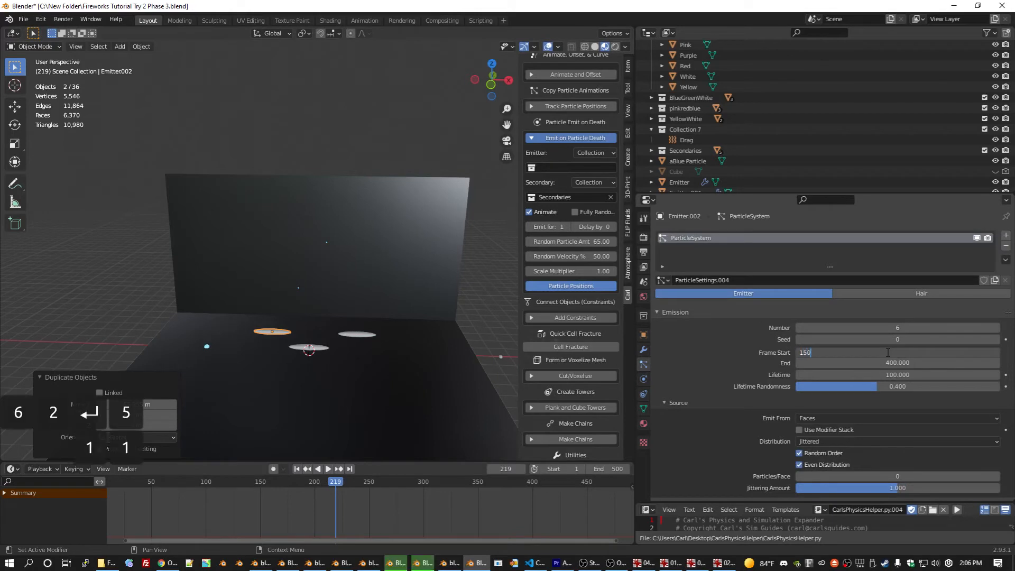
{"action": "key", "text": "Return"}
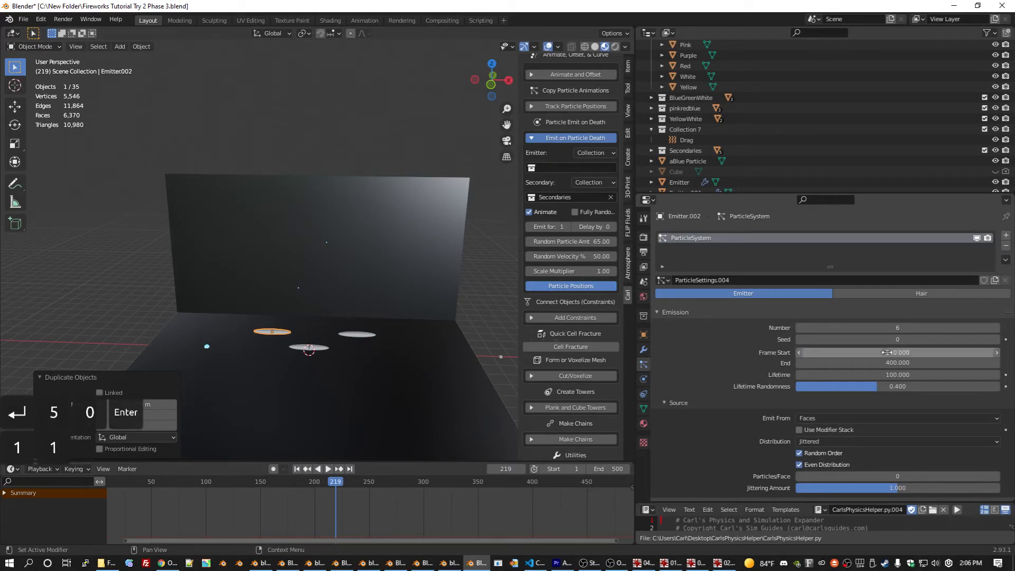
- Set the emission frame start of Emitter.001 to 20 and its particle number to 6
{"action": "left_click", "coordinate": [358, 334]}
{"action": "double_click", "coordinate": [920, 351]}
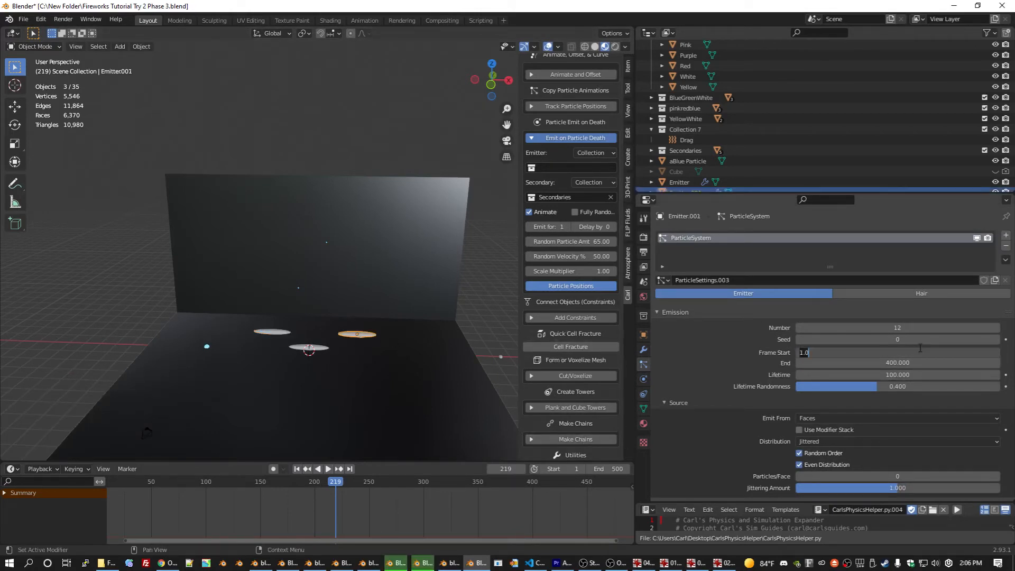
{"action": "type", "text": "25"}
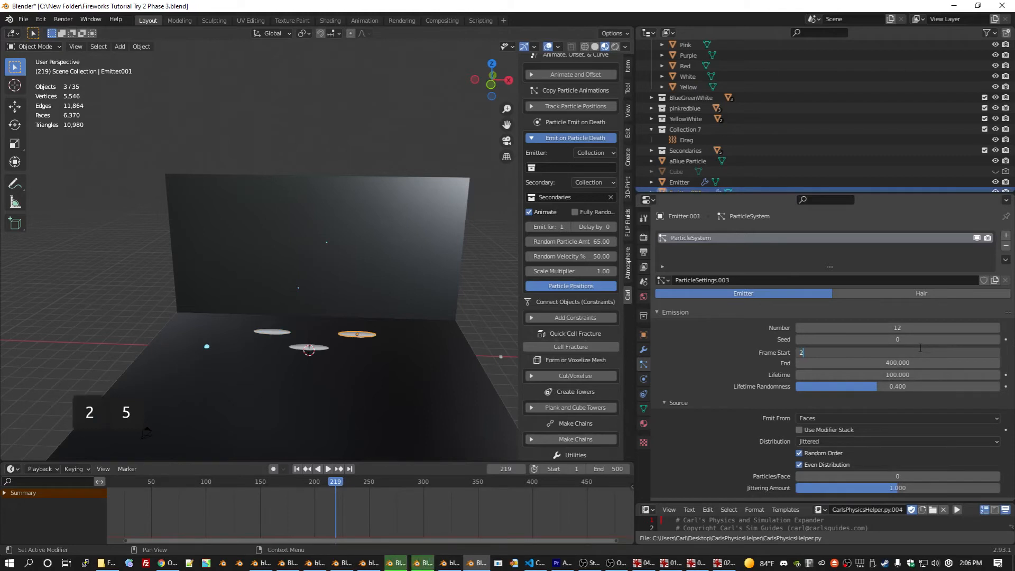
{"action": "type", "text": "0"}
{"action": "key", "text": "Return"}
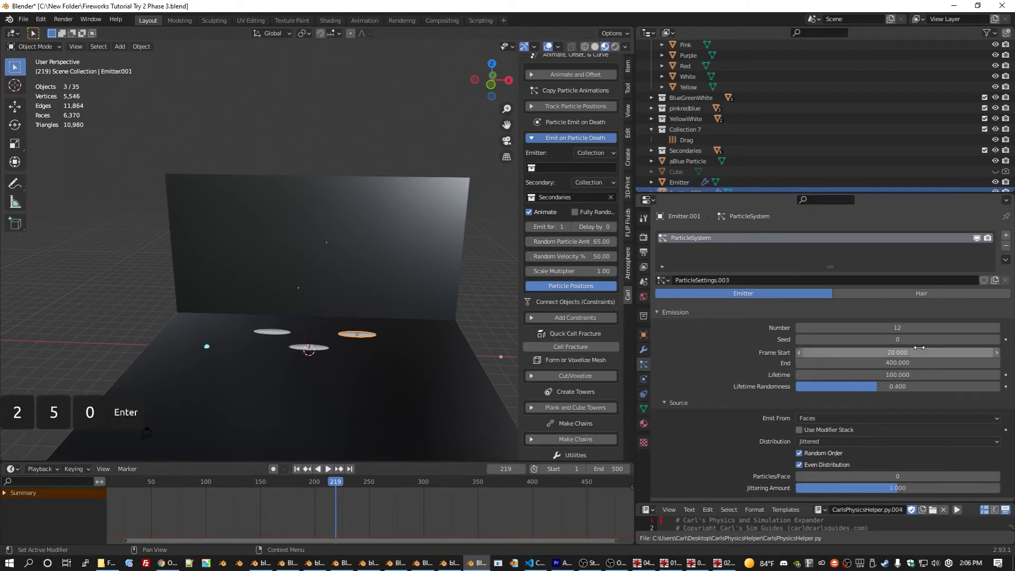
{"action": "double_click", "coordinate": [898, 327]}
{"action": "type", "text": "6"}
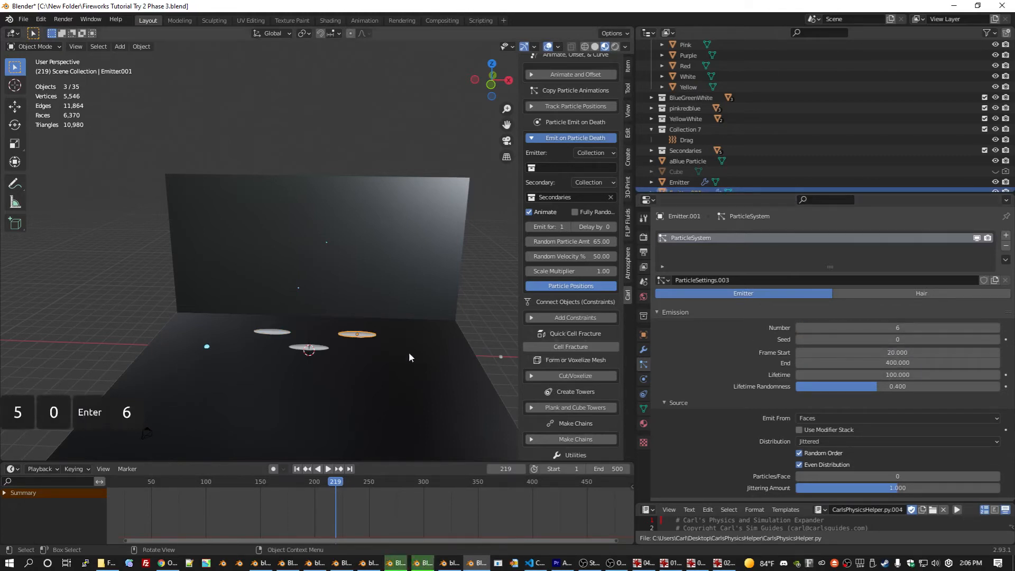
- Shift Emitter.001 along X closer to the other emitters and along Y about 7 m towards the back wall
{"action": "type", "text": "gx"}
{"action": "left_click", "coordinate": [409, 329]}
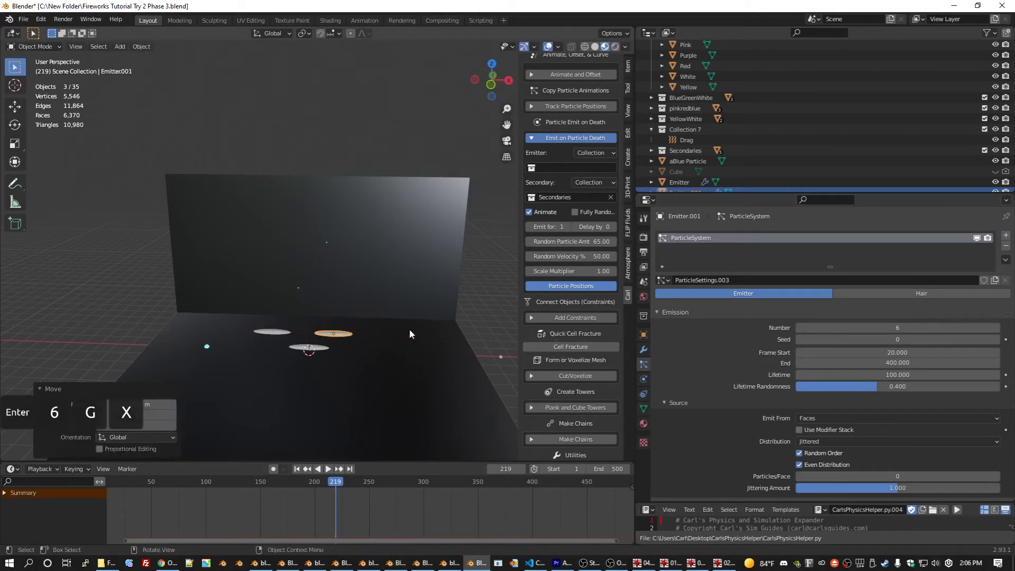
{"action": "key", "text": "g"}
{"action": "key", "text": "z"}
{"action": "key", "text": "y"}
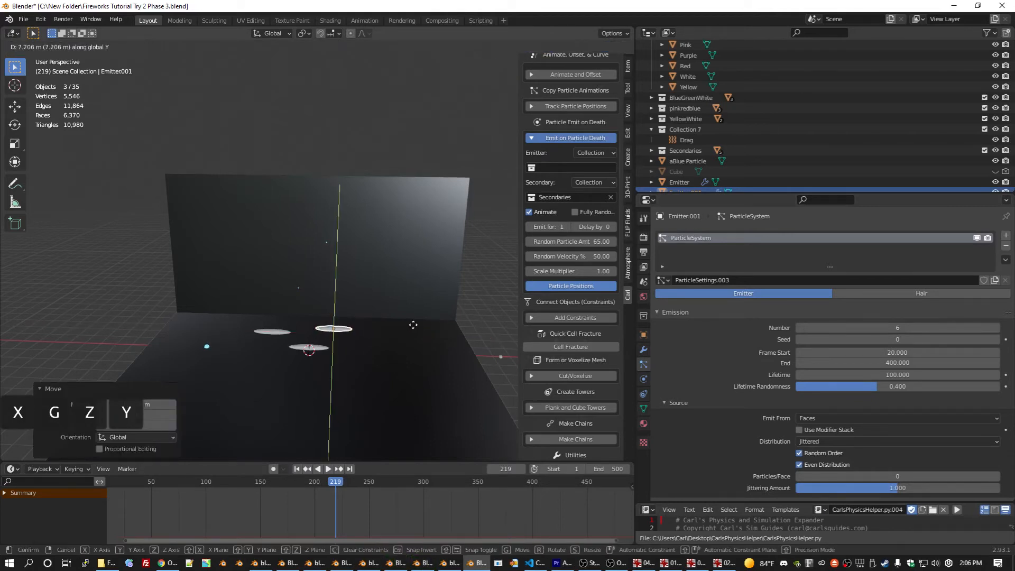
{"action": "left_click", "coordinate": [412, 324]}
{"action": "middle_click_drag", "start_coordinate": [385, 319], "coordinate": [463, 310]}
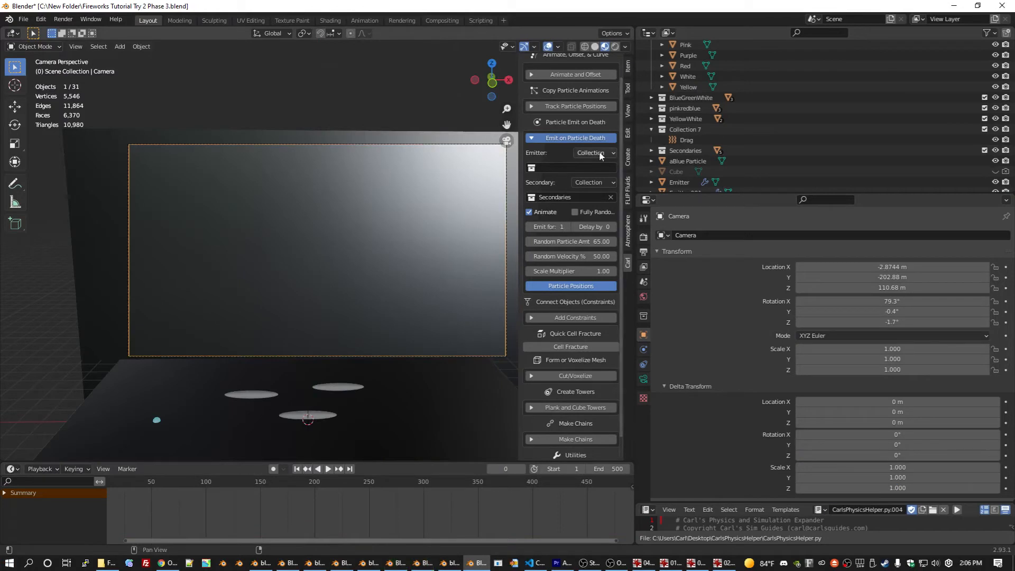
- Move Emitter, Emitter.001 and Emitter.002 into a new collection named aMainEmitters
{"action": "left_click", "coordinate": [588, 166]}
{"action": "scroll", "coordinate": [690, 157], "scroll_direction": "down", "scroll_amount": 2}
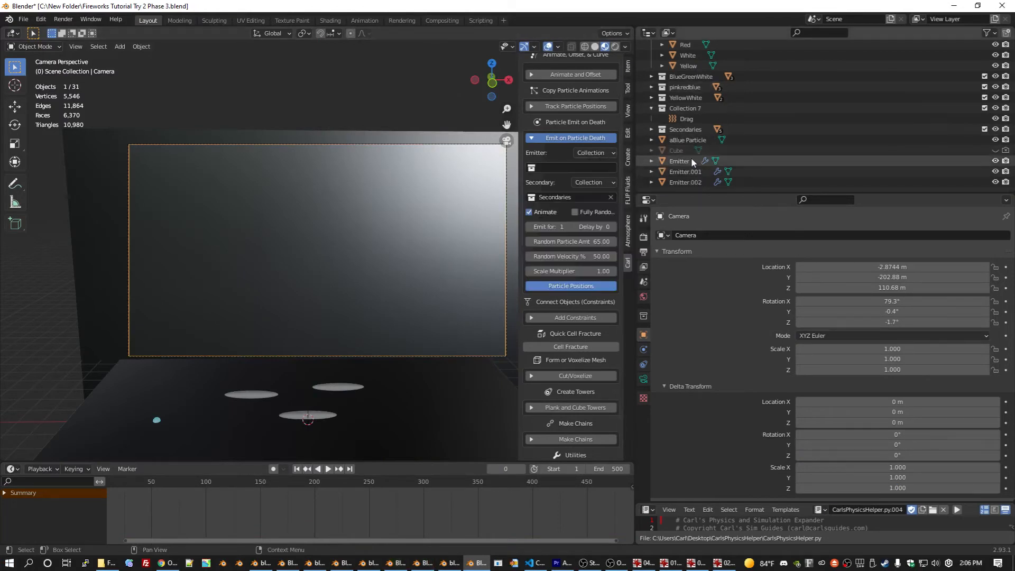
{"action": "left_click", "coordinate": [687, 159]}
{"action": "left_click", "coordinate": [682, 182], "text": "shift"}
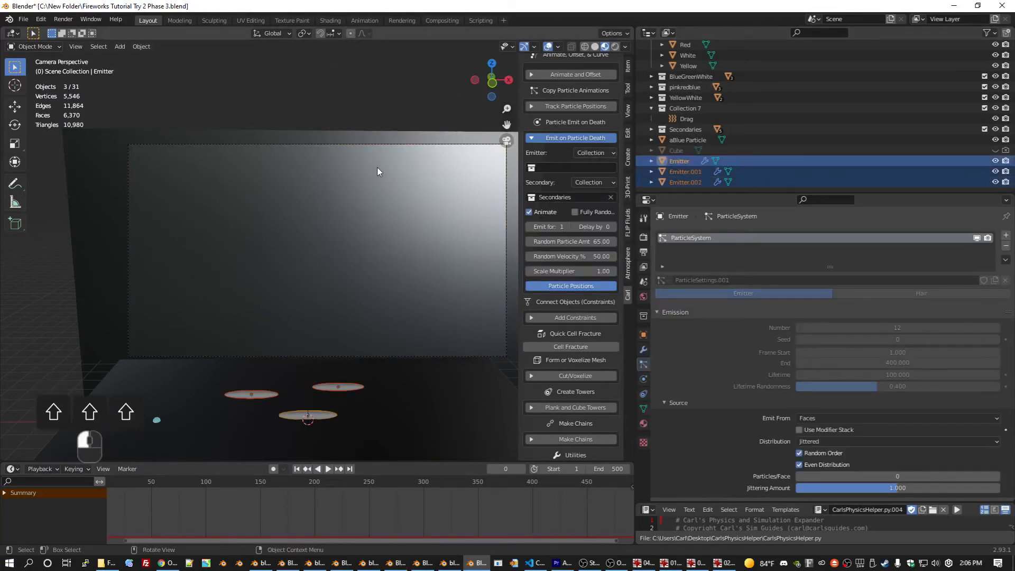
{"action": "key", "text": "m"}
{"action": "left_click", "coordinate": [384, 167]}
{"action": "type", "text": "a"}
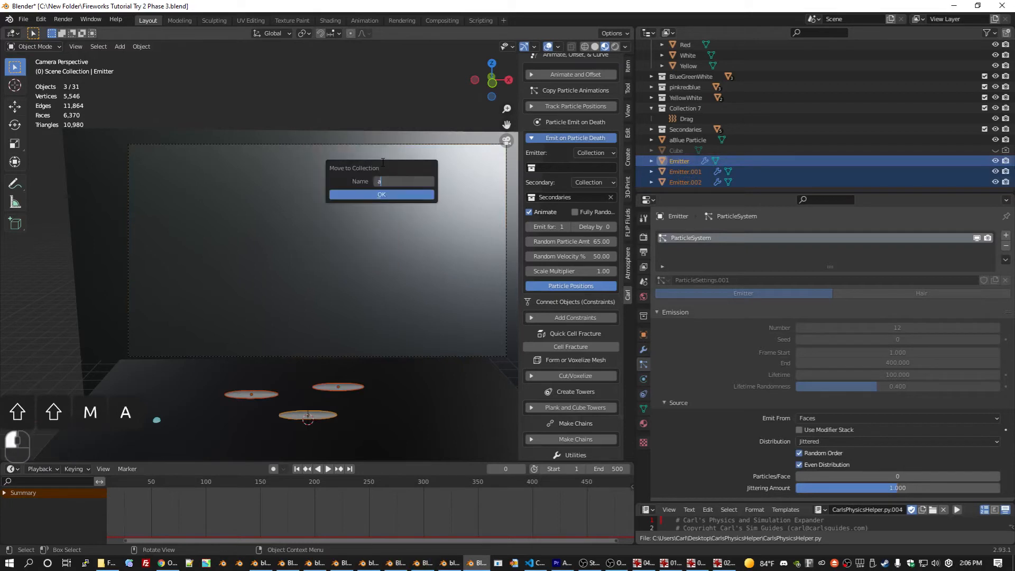
{"action": "type", "text": "MainEmitters"}
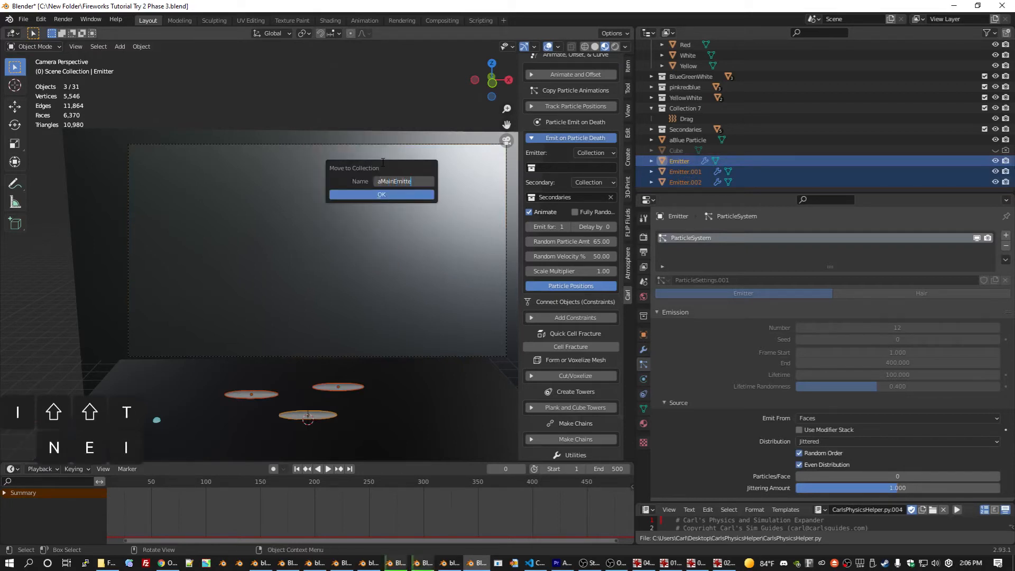
{"action": "key", "text": "Return"}
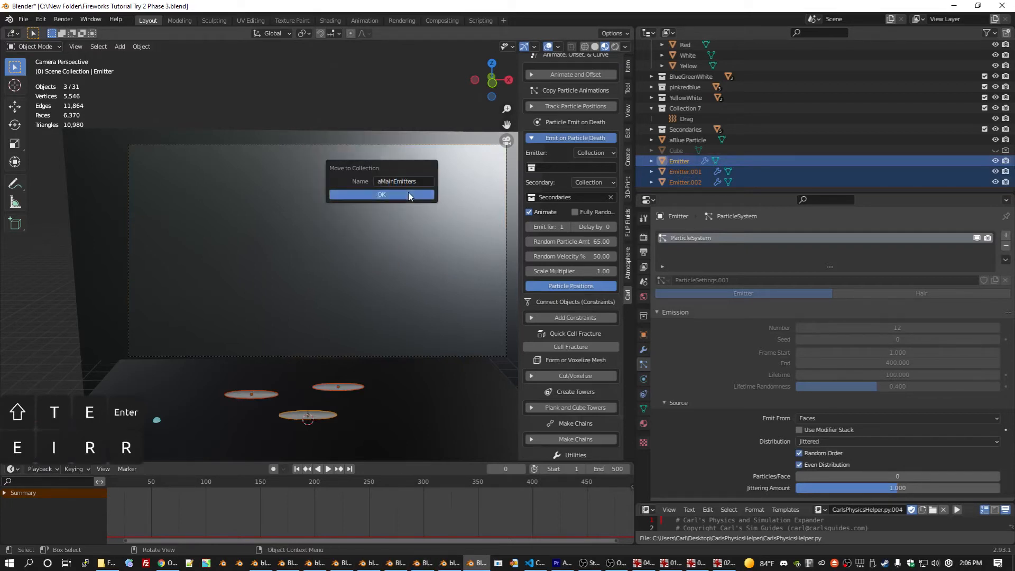
{"action": "left_click", "coordinate": [409, 194]}
- In the Emit on Particle Death settings, use the aMainEmitters collection as emitter and switch the secondary type to Object
{"action": "left_click", "coordinate": [560, 167]}
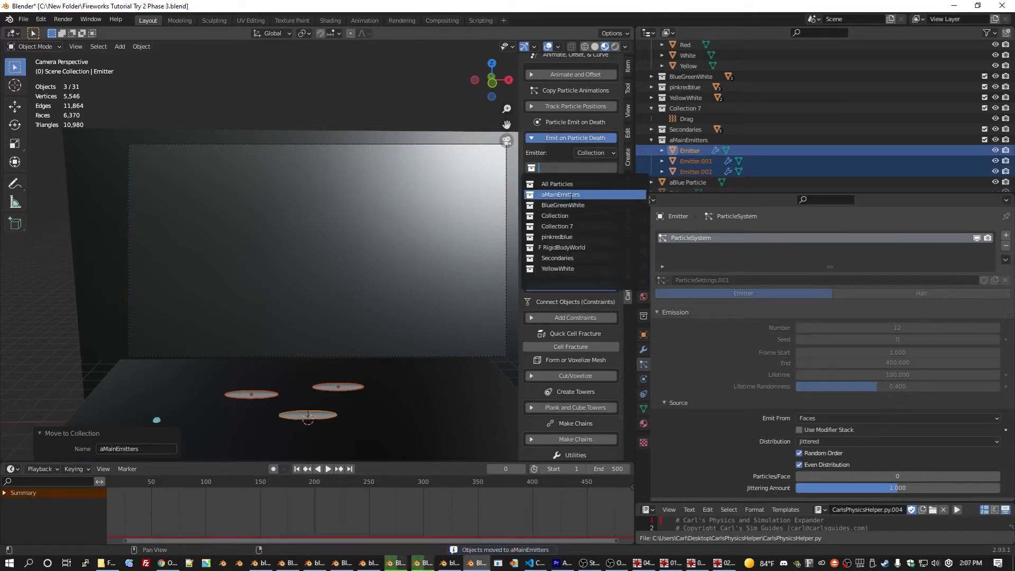
{"action": "left_click", "coordinate": [569, 195]}
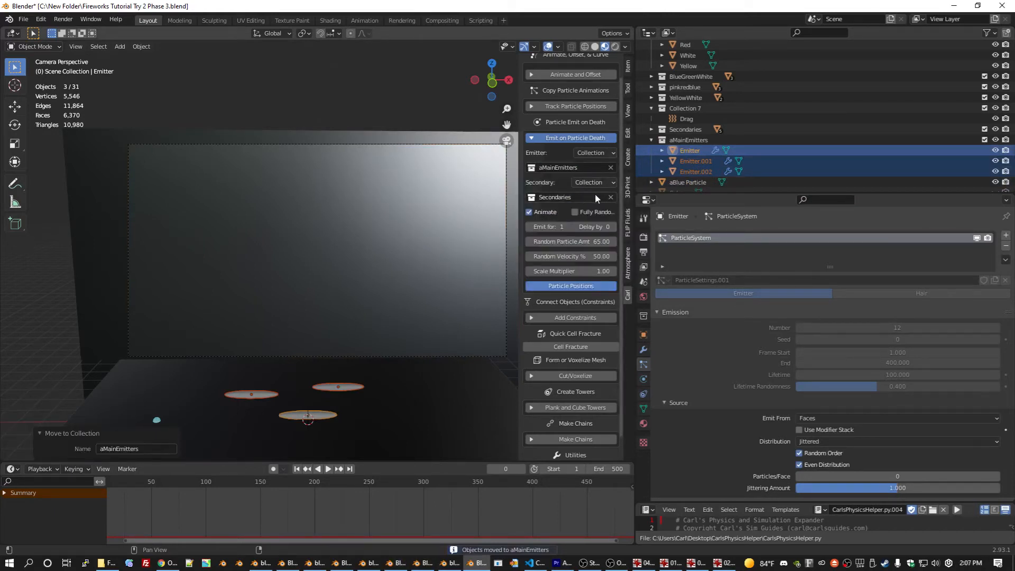
{"action": "left_click", "coordinate": [593, 182]}
{"action": "left_click", "coordinate": [571, 195]}
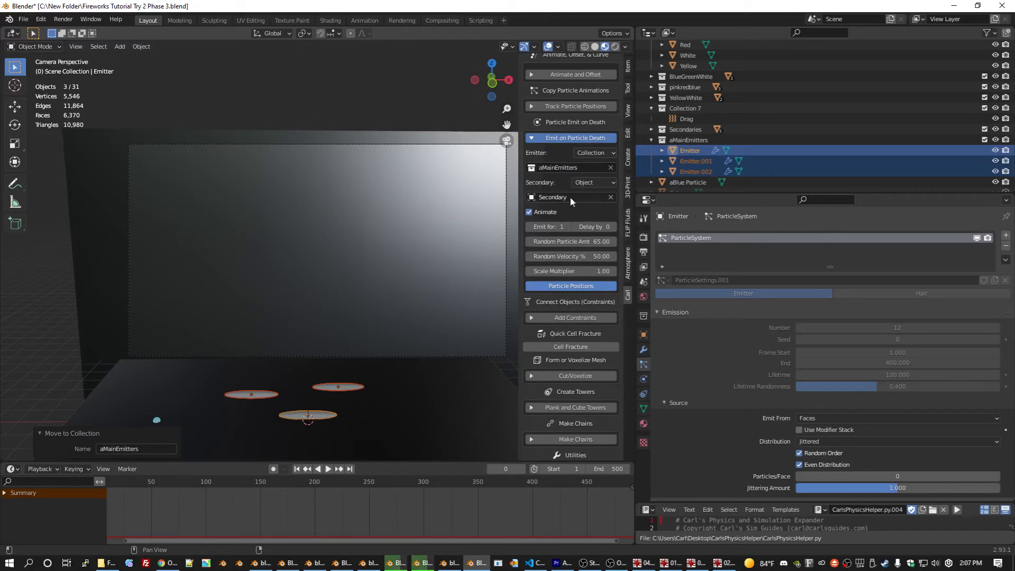
- Set the Secondary object's particle lifetime to 60 and its lifetime randomness to 0
{"action": "scroll", "coordinate": [738, 146], "scroll_direction": "up", "scroll_amount": 5}
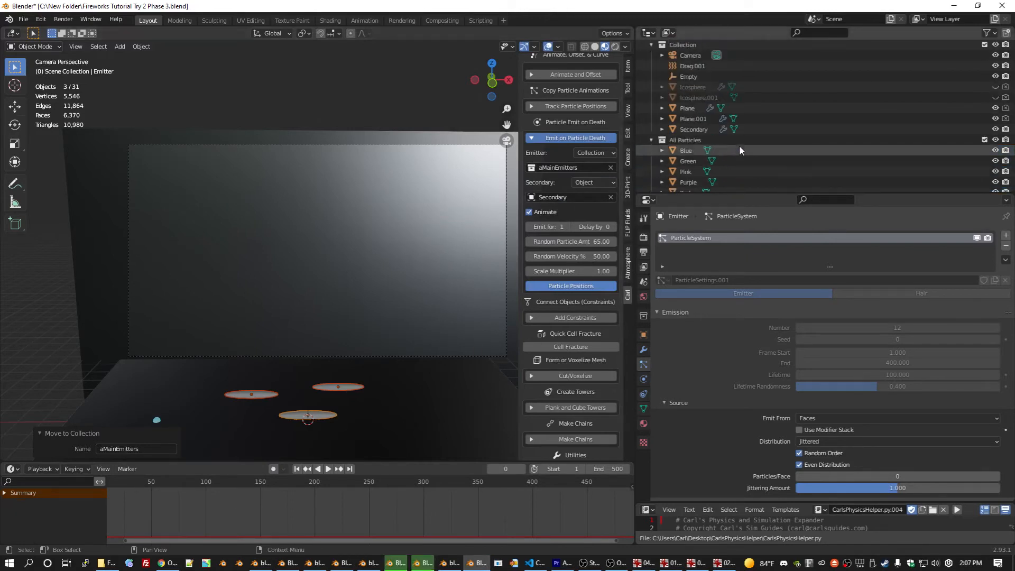
{"action": "scroll", "coordinate": [740, 146], "scroll_direction": "up", "scroll_amount": 1}
{"action": "scroll", "coordinate": [739, 146], "scroll_direction": "down", "scroll_amount": 5}
{"action": "scroll", "coordinate": [764, 354], "scroll_direction": "up", "scroll_amount": 6}
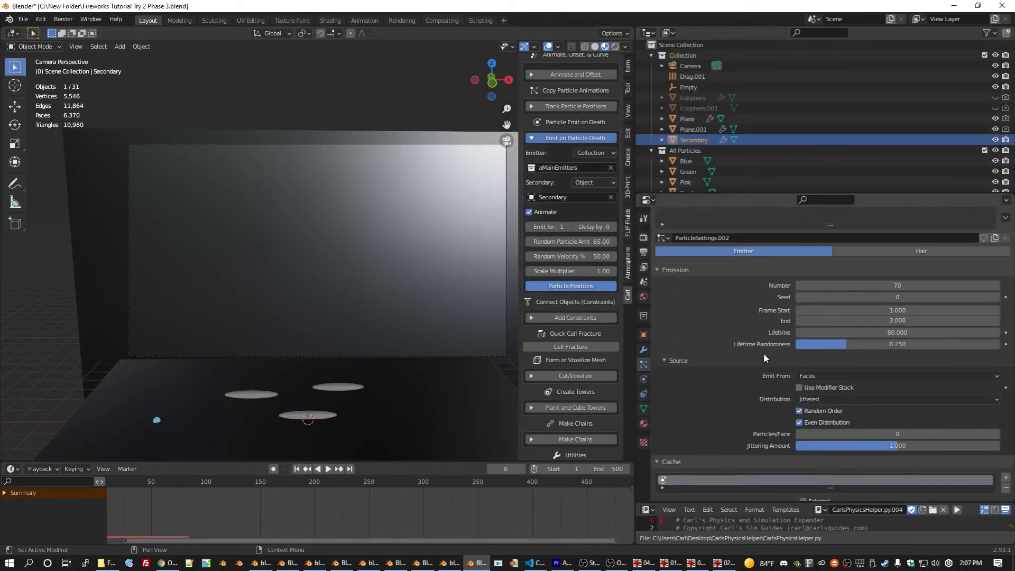
{"action": "scroll", "coordinate": [763, 358], "scroll_direction": "up", "scroll_amount": 1}
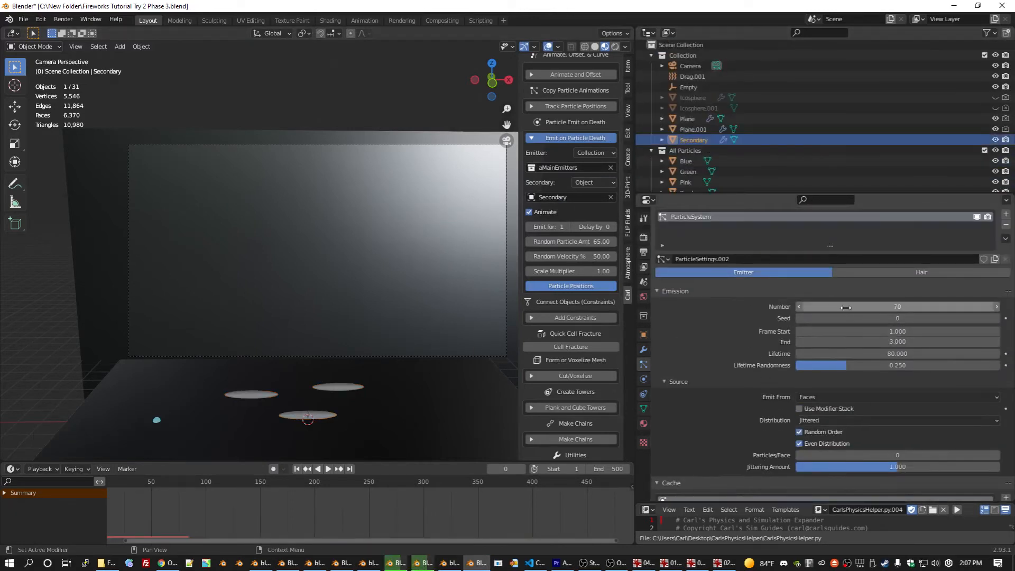
{"action": "left_click", "coordinate": [895, 354]}
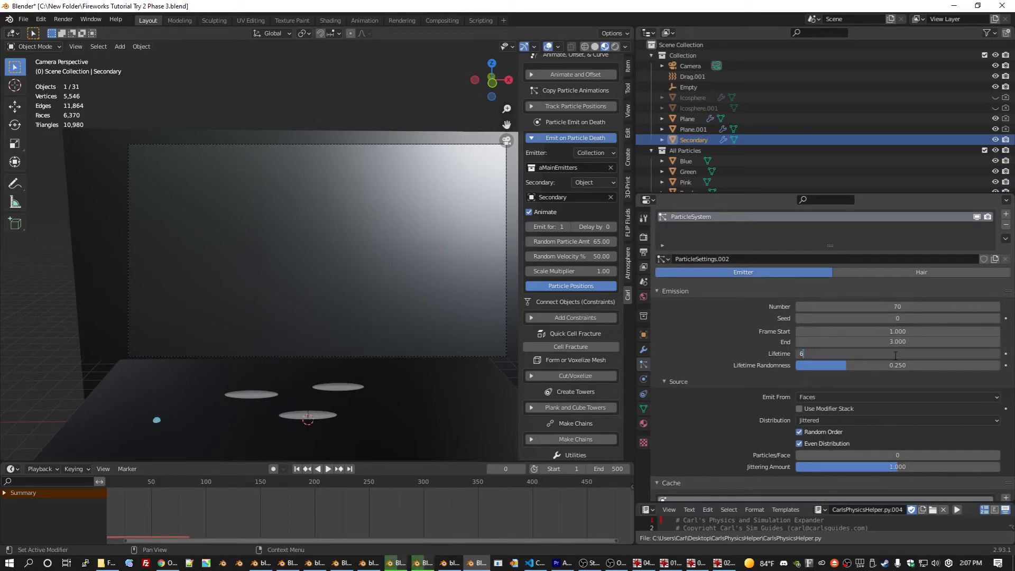
{"action": "type", "text": "0"}
{"action": "key", "text": "Tab"}
{"action": "type", "text": "0"}
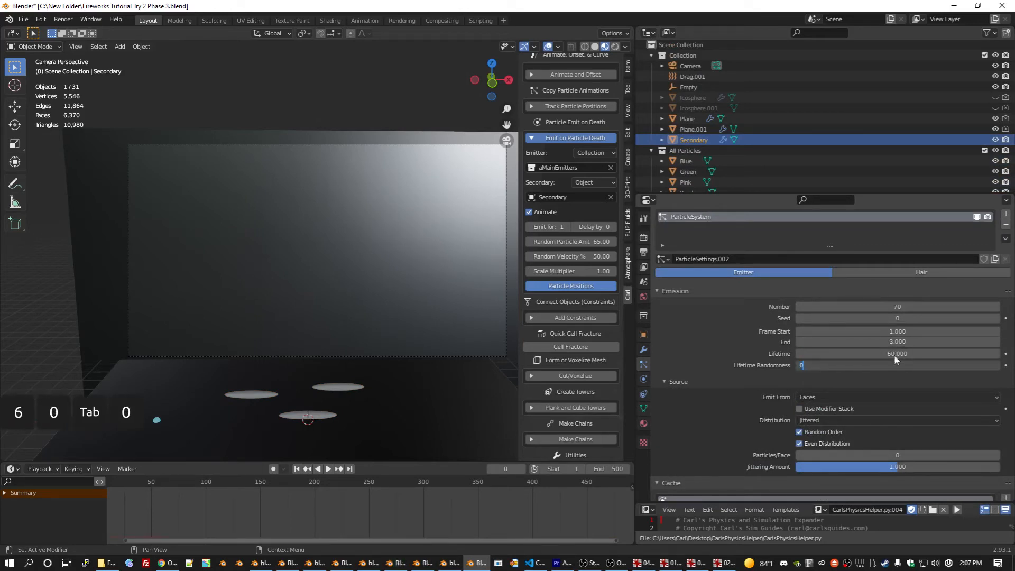
{"action": "key", "text": "Return"}
- Set the Secondary object's normal particle velocity to 25 m/s and save the file
{"action": "scroll", "coordinate": [746, 431], "scroll_direction": "down", "scroll_amount": 2}
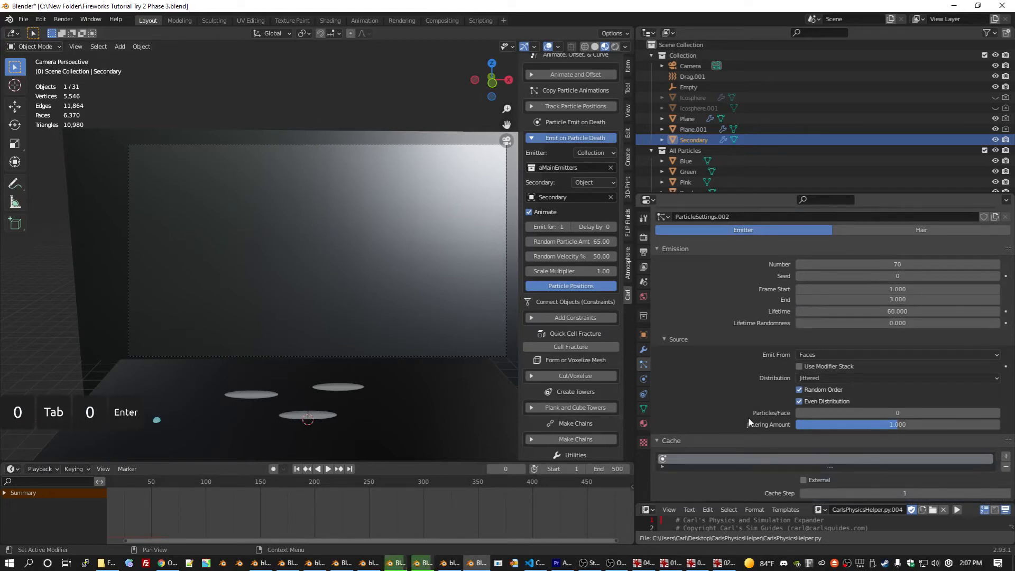
{"action": "scroll", "coordinate": [748, 421], "scroll_direction": "down", "scroll_amount": 6}
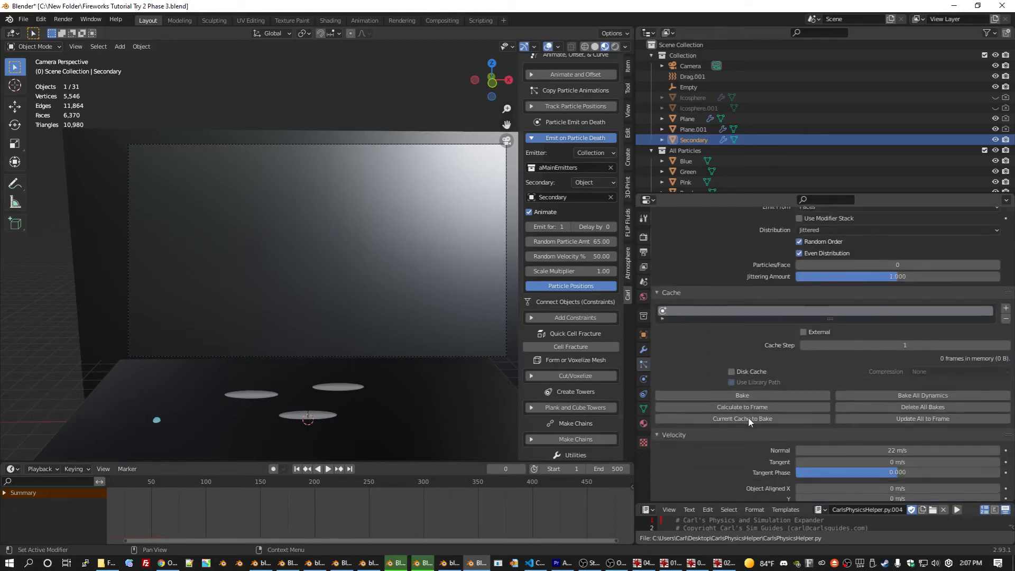
{"action": "scroll", "coordinate": [747, 417], "scroll_direction": "down", "scroll_amount": 2}
{"action": "left_click", "coordinate": [799, 408]}
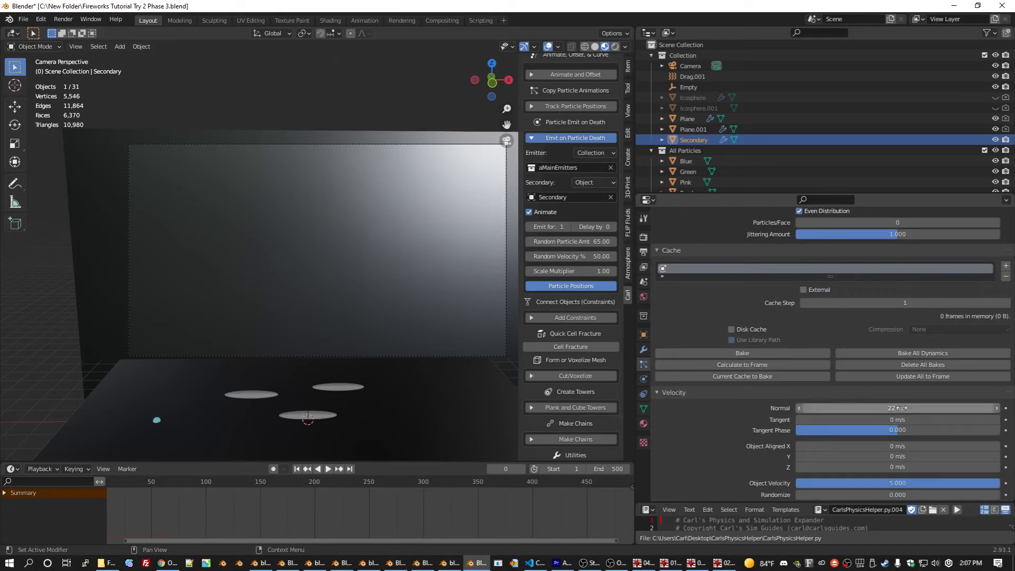
{"action": "type", "text": "25"}
{"action": "key", "text": "Return"}
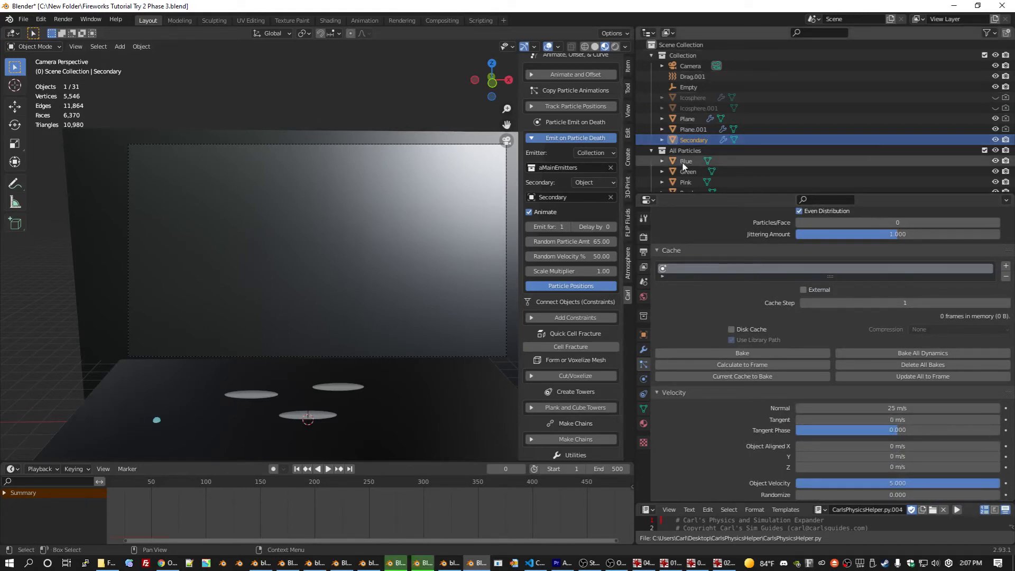
{"action": "left_click", "coordinate": [693, 77]}
{"action": "key", "text": "ctrl+s"}
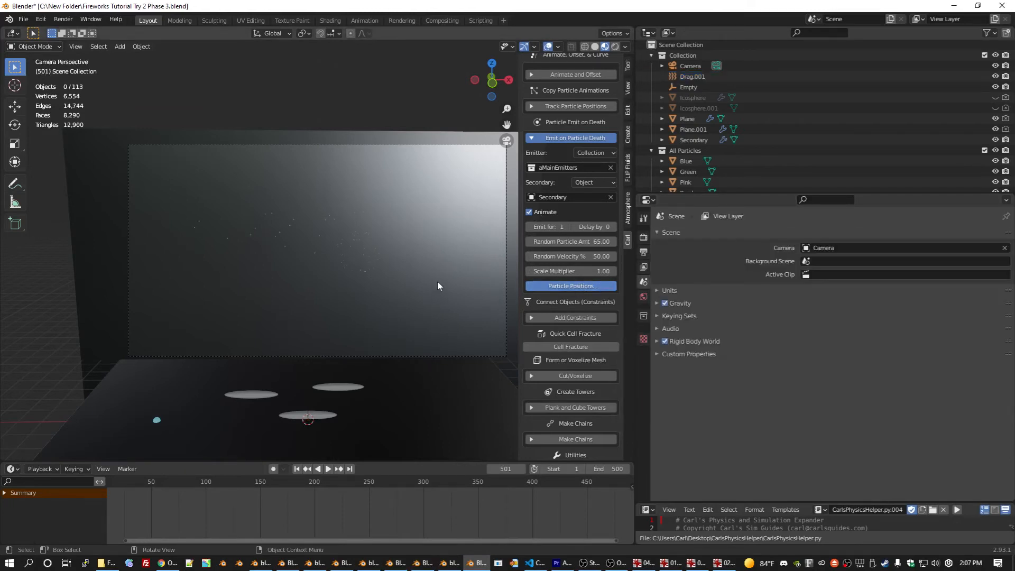
- Rename the generated particle collision collection as ParticleCollisionCollection2 and collapse it in the outliner
{"action": "scroll", "coordinate": [685, 159], "scroll_direction": "down", "scroll_amount": 10}
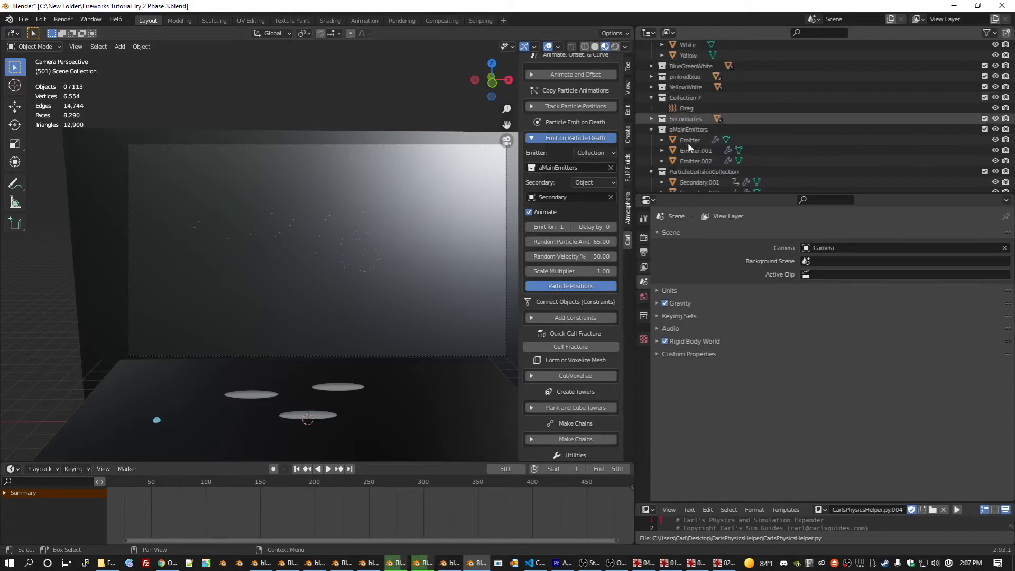
{"action": "double_click", "coordinate": [697, 150]}
{"action": "scroll", "coordinate": [697, 150], "scroll_direction": "down", "scroll_amount": 2}
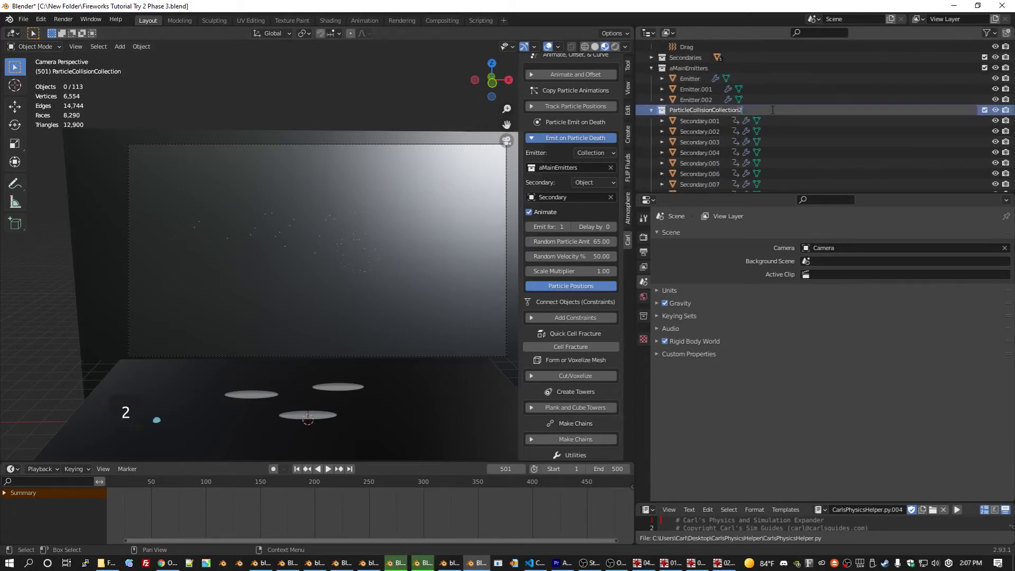
{"action": "key", "text": "Return"}
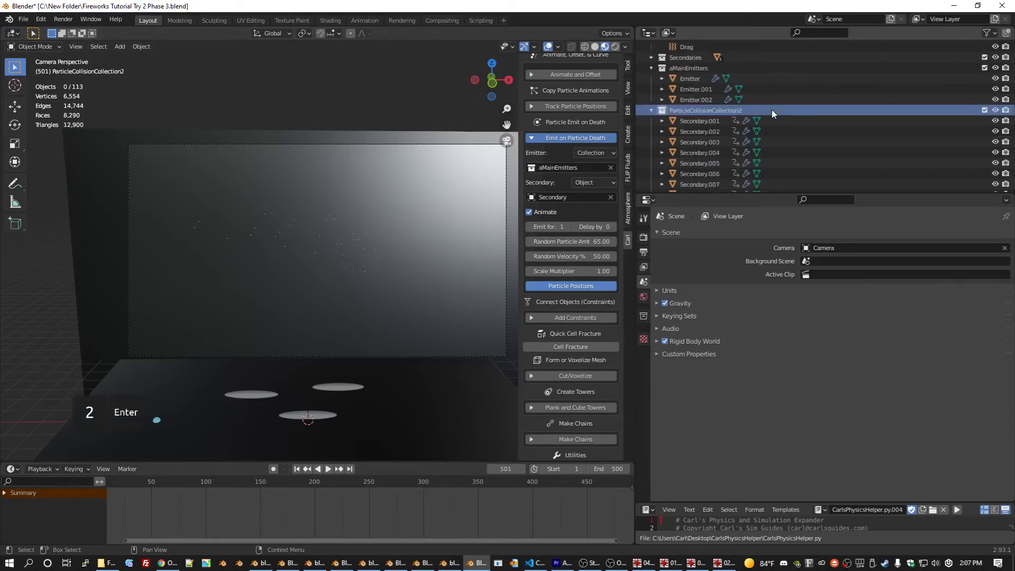
{"action": "left_click", "coordinate": [652, 110]}
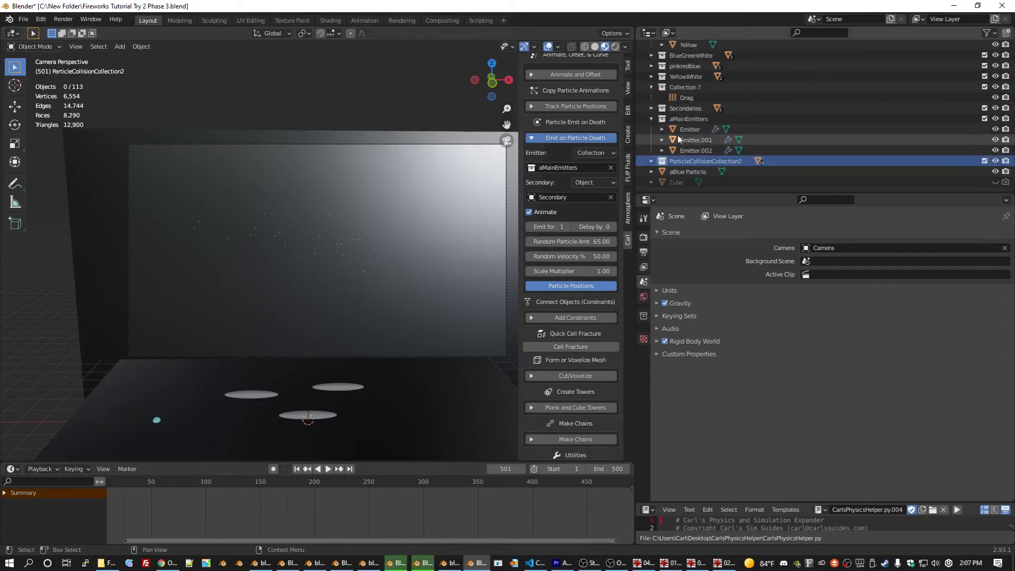
- Duplicate Secondary.013 in place within the Secondaries collection after checking its particle instance collection
{"action": "left_click", "coordinate": [652, 150]}
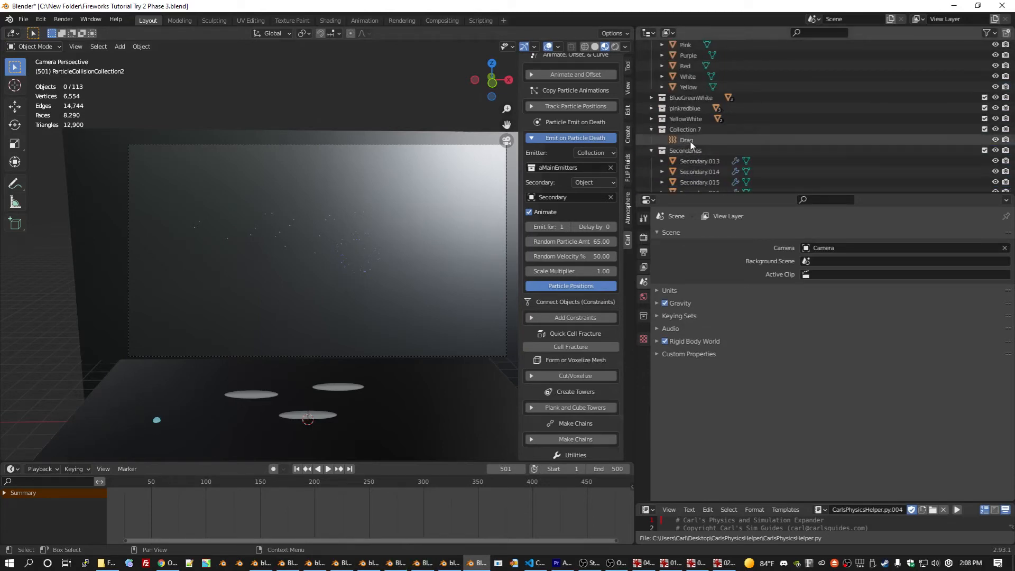
{"action": "scroll", "coordinate": [691, 144], "scroll_direction": "down", "scroll_amount": 2}
{"action": "left_click", "coordinate": [704, 118]}
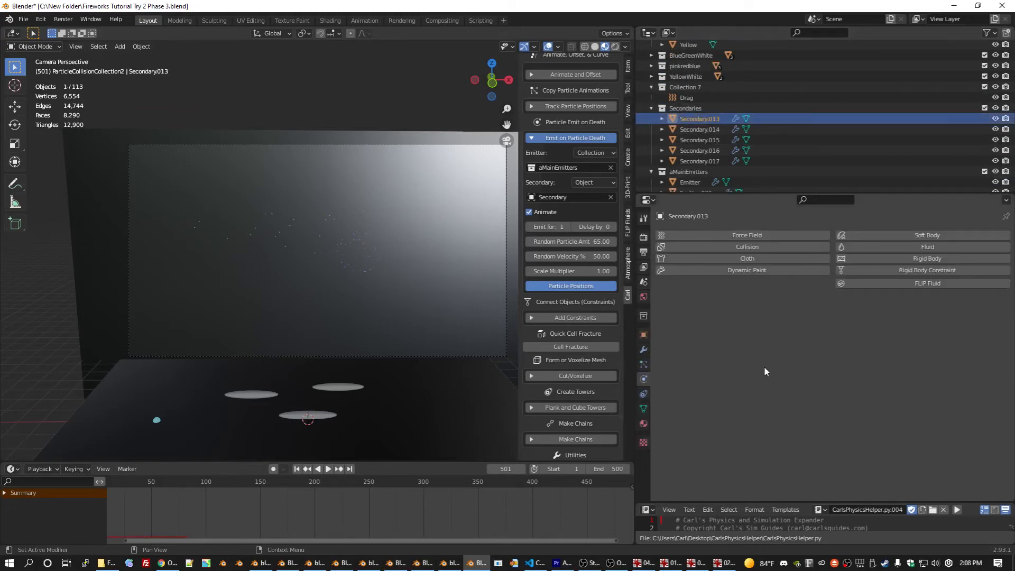
{"action": "left_click", "coordinate": [644, 363]}
{"action": "scroll", "coordinate": [734, 383], "scroll_direction": "down", "scroll_amount": 10}
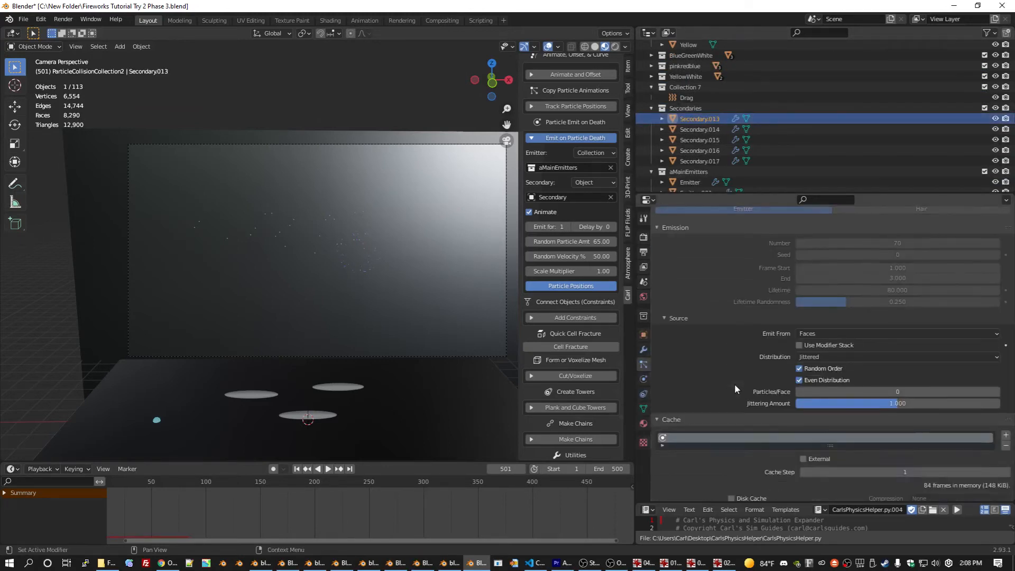
{"action": "scroll", "coordinate": [735, 383], "scroll_direction": "down", "scroll_amount": 15}
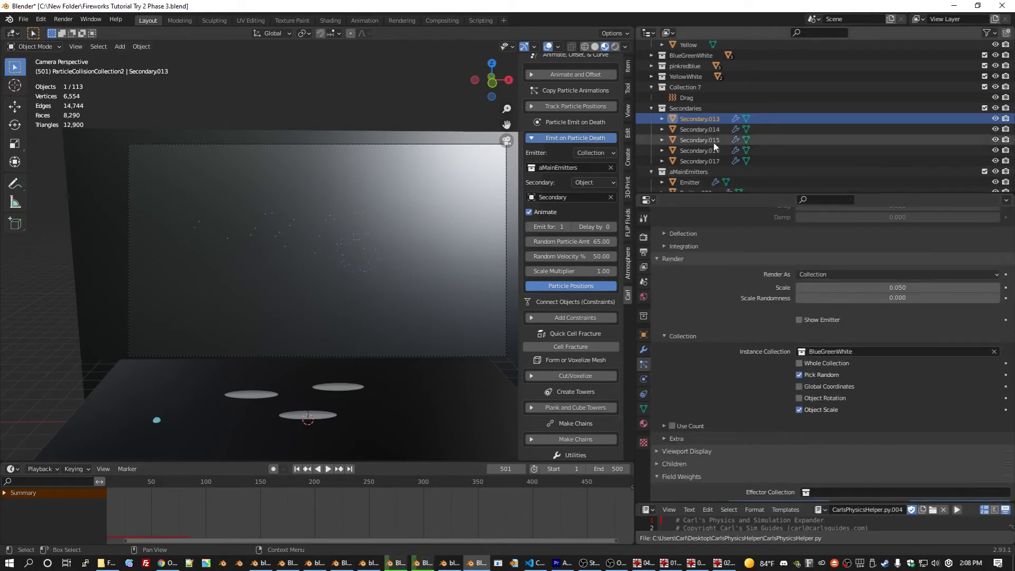
{"action": "key", "text": "shift+d"}
{"action": "key", "text": "Escape"}
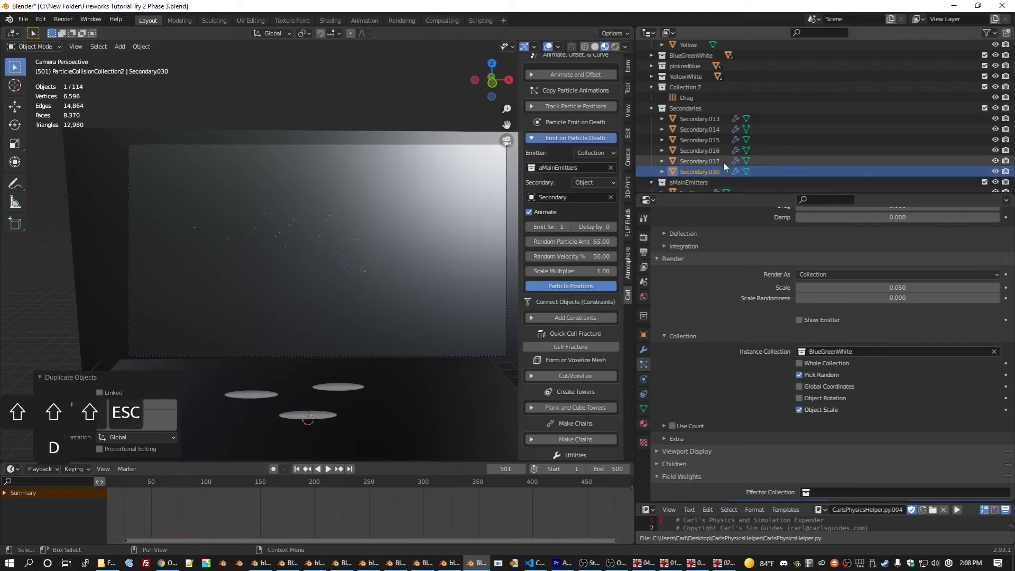
- Duplicate White.002 from the YellowWhite collection in place and move the copy into the pinkredblue collection
{"action": "left_click", "coordinate": [704, 150]}
{"action": "left_click", "coordinate": [705, 138]}
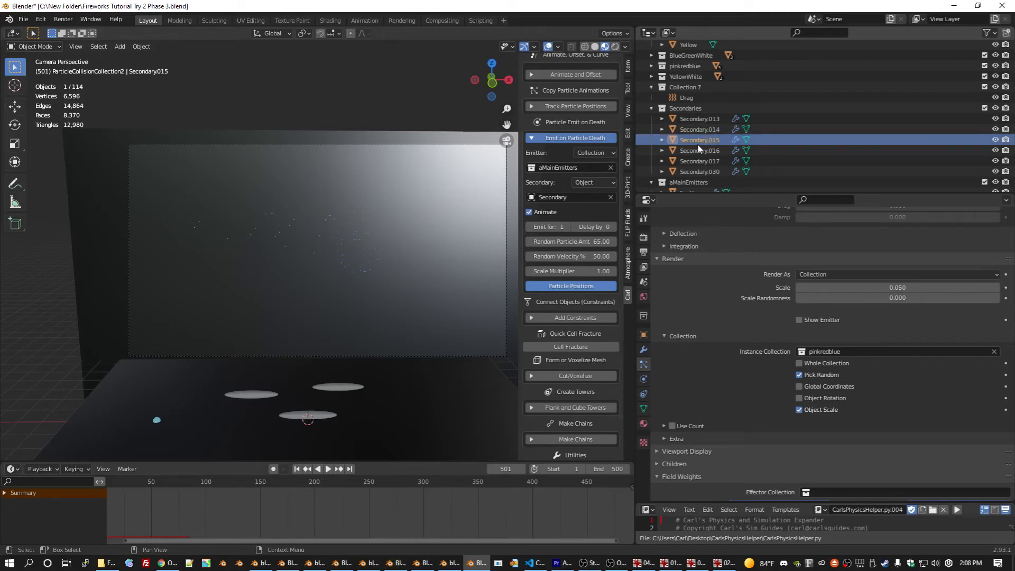
{"action": "scroll", "coordinate": [697, 148], "scroll_direction": "up", "scroll_amount": 2}
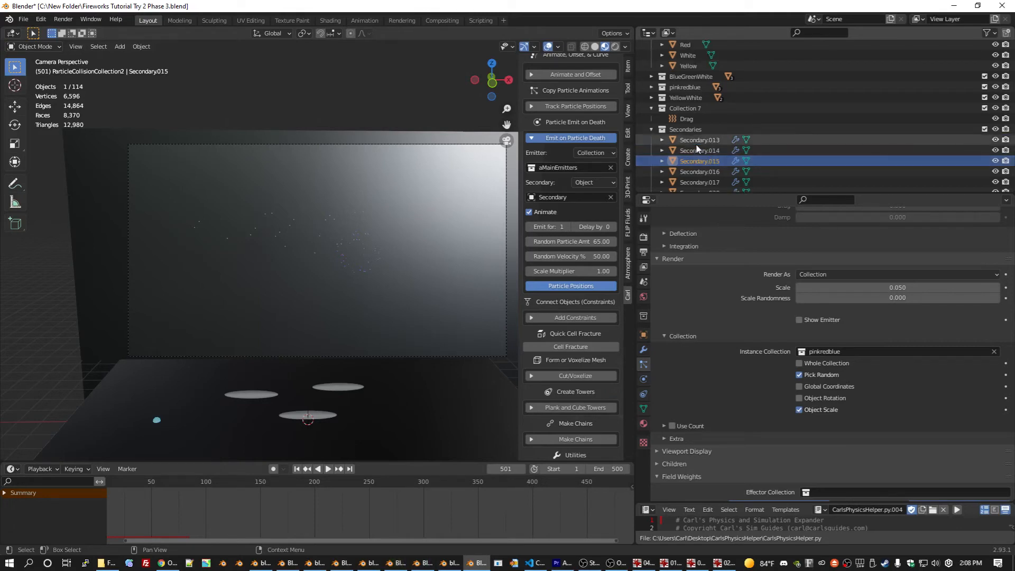
{"action": "left_click", "coordinate": [651, 87]}
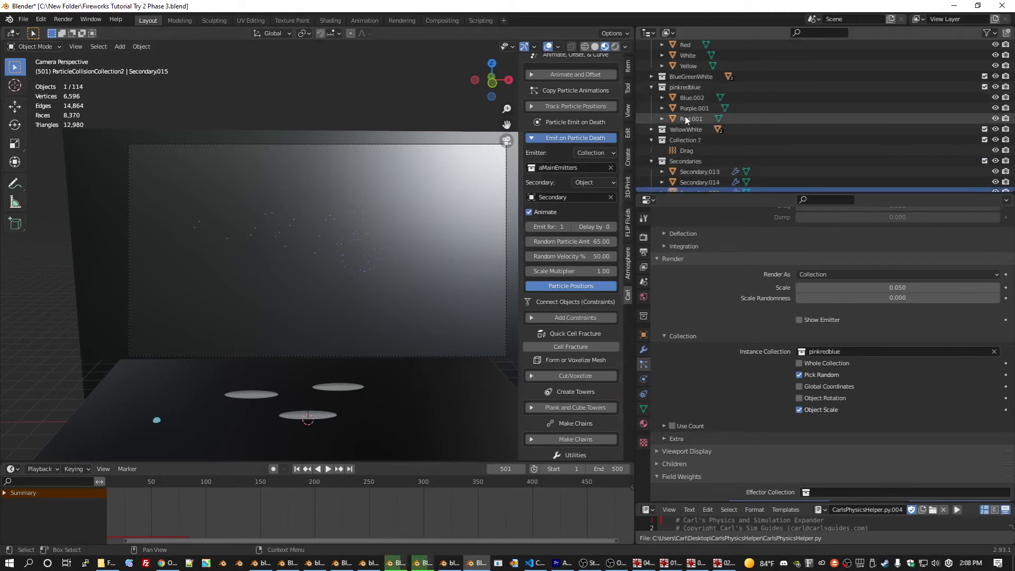
{"action": "left_click", "coordinate": [651, 130]}
{"action": "left_click", "coordinate": [766, 140]}
{"action": "key", "text": "shift+d"}
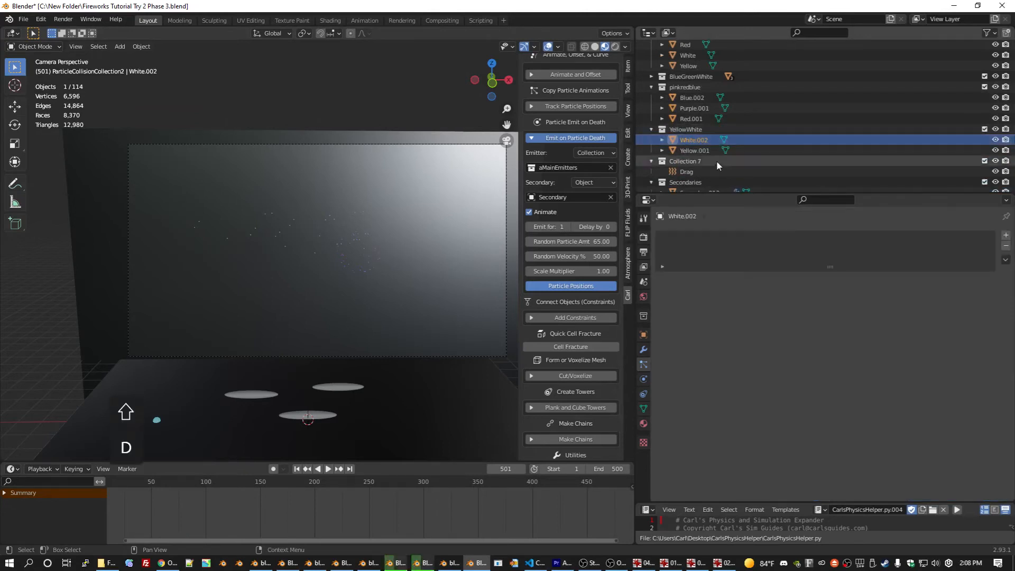
{"action": "key", "text": "Escape"}
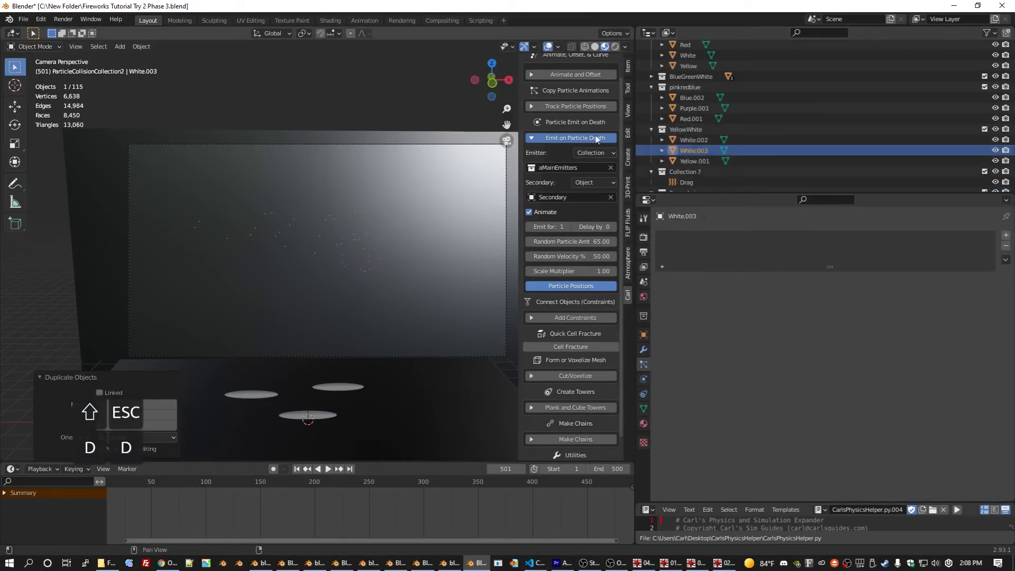
{"action": "left_click_drag", "start_coordinate": [697, 151], "coordinate": [694, 112]}
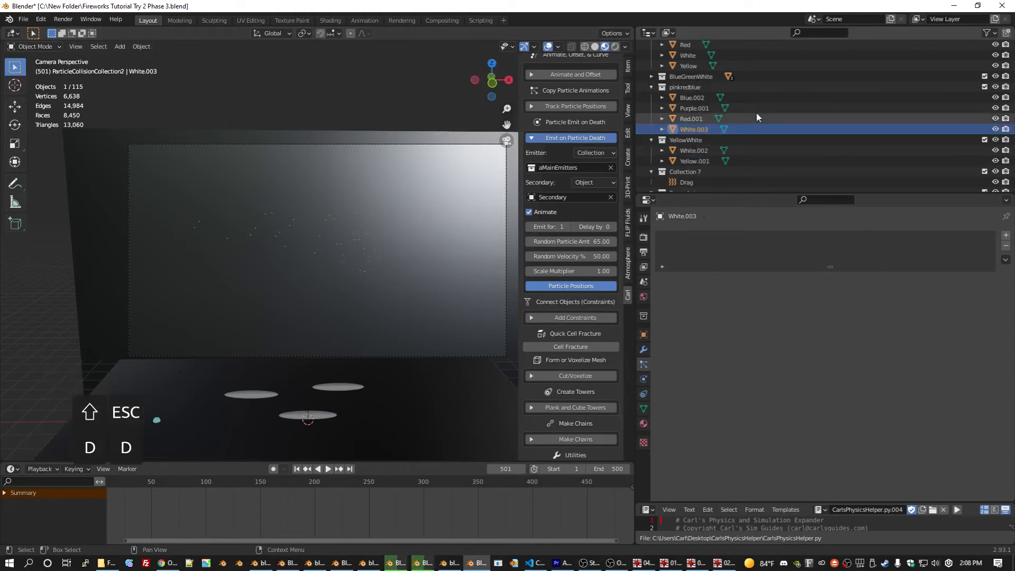
- Duplicate the Red particle object from All Particles and put the copy in the YellowWhite collection
{"action": "scroll", "coordinate": [647, 123], "scroll_direction": "up", "scroll_amount": 4}
{"action": "left_click", "coordinate": [650, 120]}
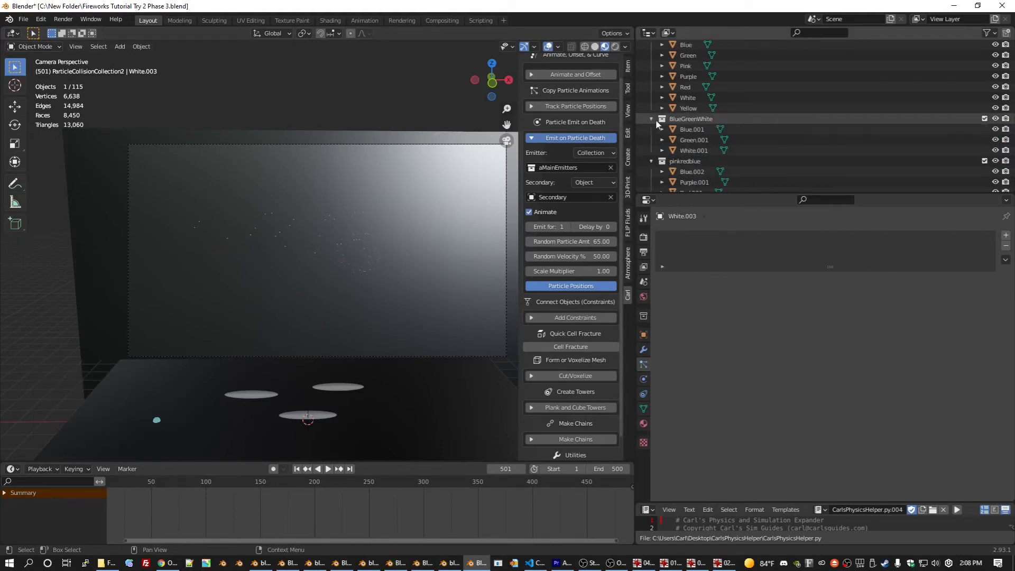
{"action": "scroll", "coordinate": [698, 136], "scroll_direction": "down", "scroll_amount": 3}
{"action": "scroll", "coordinate": [701, 154], "scroll_direction": "down", "scroll_amount": 2}
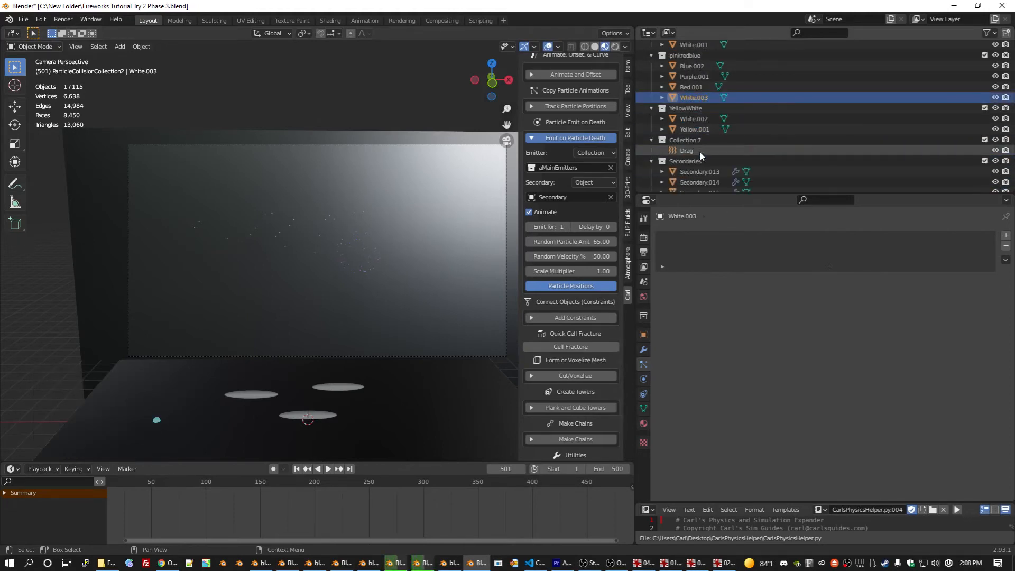
{"action": "scroll", "coordinate": [697, 143], "scroll_direction": "up", "scroll_amount": 7}
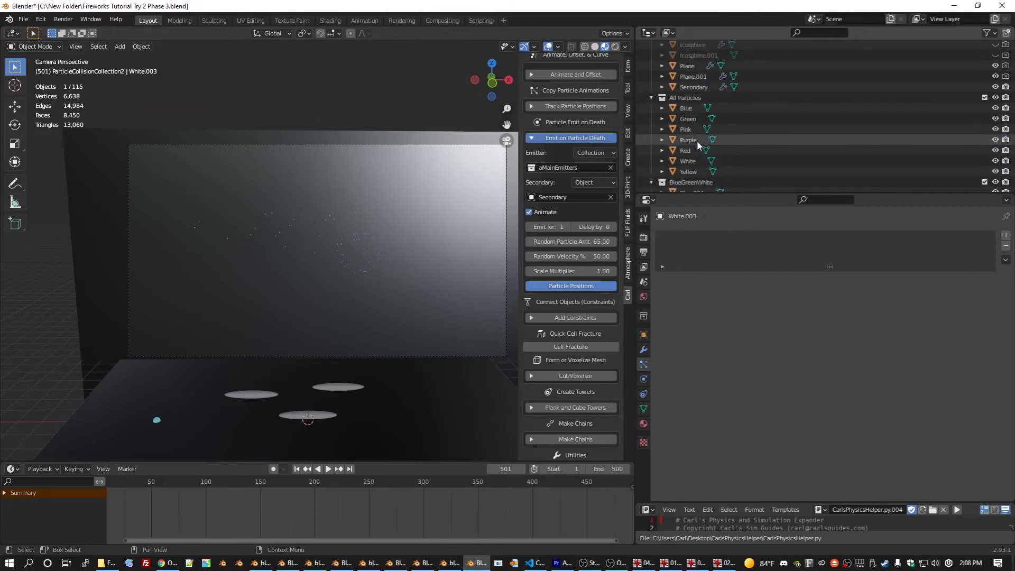
{"action": "scroll", "coordinate": [695, 144], "scroll_direction": "up", "scroll_amount": 2}
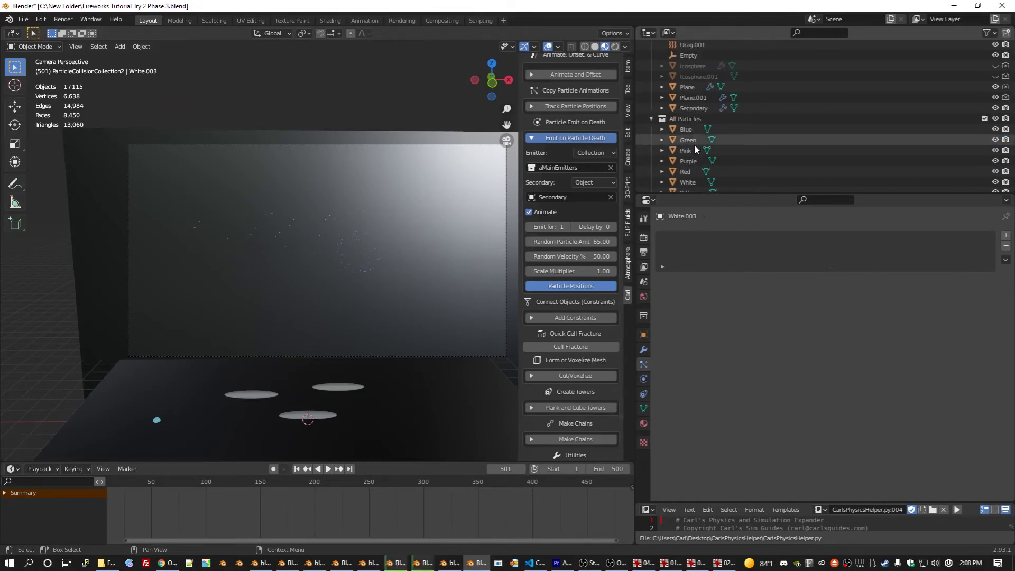
{"action": "scroll", "coordinate": [694, 144], "scroll_direction": "down", "scroll_amount": 2}
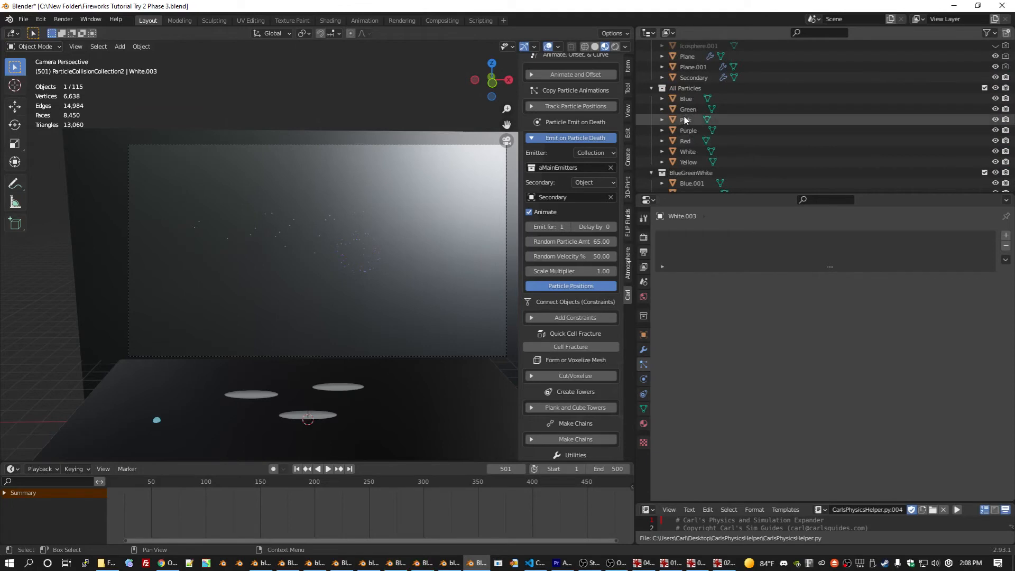
{"action": "left_click", "coordinate": [686, 141]}
{"action": "key", "text": "shift+d"}
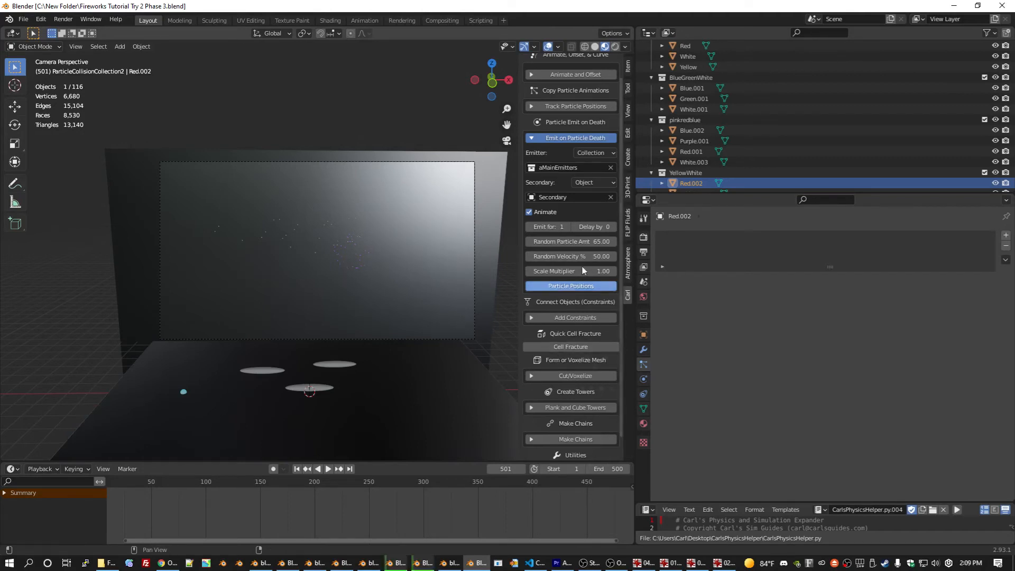
- Select Secondary.013 to Secondary.017 and Secondary.030 in the Secondaries collection and bring up the Tune Particle Tool
{"action": "scroll", "coordinate": [810, 119], "scroll_direction": "down", "scroll_amount": 7}
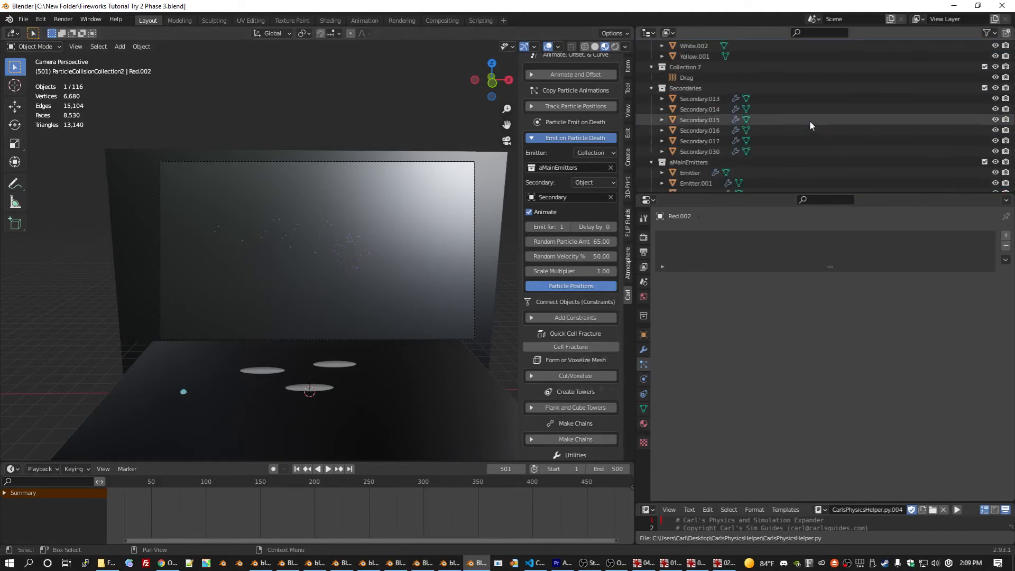
{"action": "left_click", "coordinate": [726, 101]}
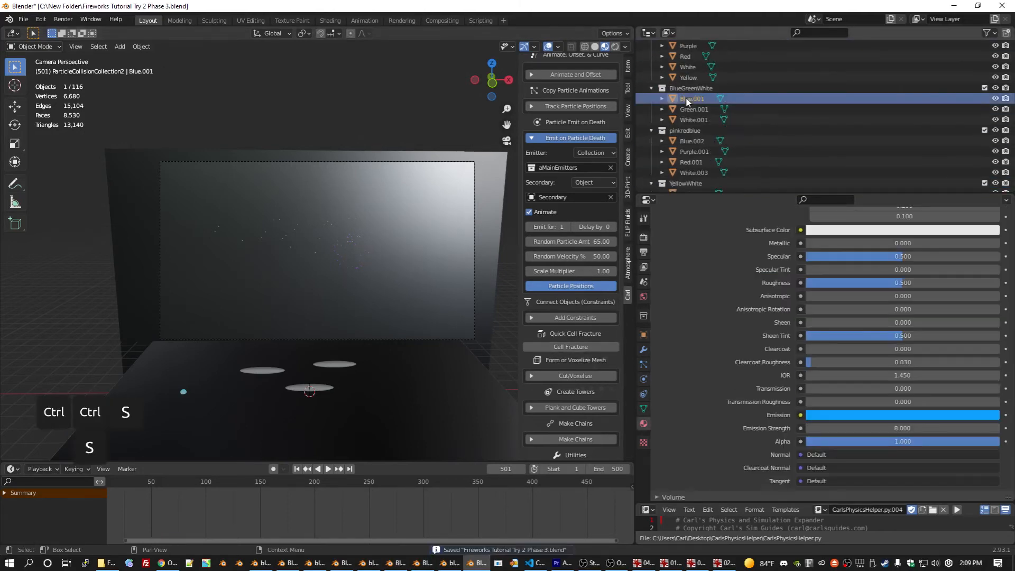
{"action": "left_click", "coordinate": [710, 88]}
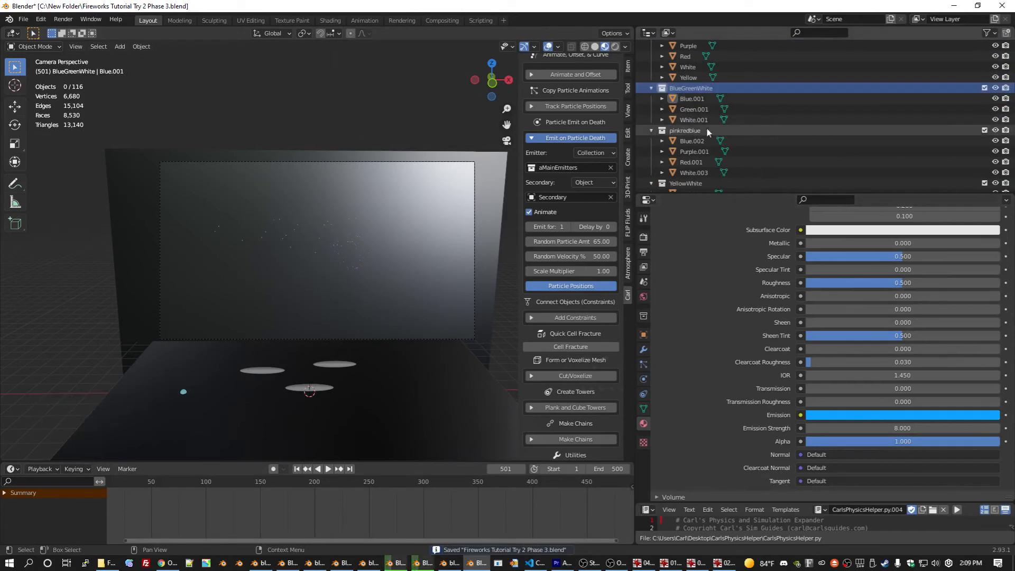
{"action": "scroll", "coordinate": [734, 139], "scroll_direction": "down", "scroll_amount": 8}
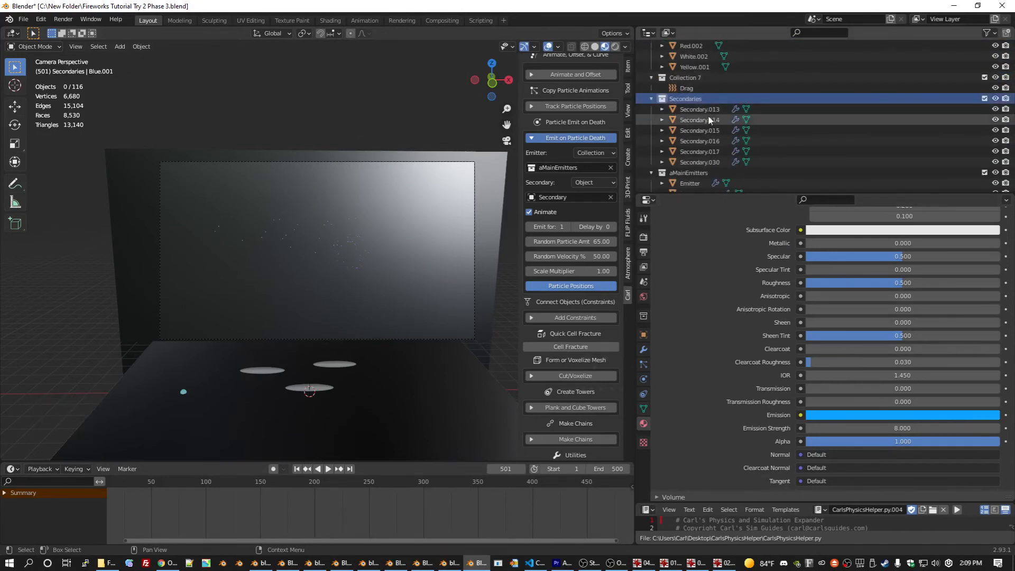
{"action": "left_click", "coordinate": [709, 112]}
{"action": "left_click", "coordinate": [703, 162], "text": "shift"}
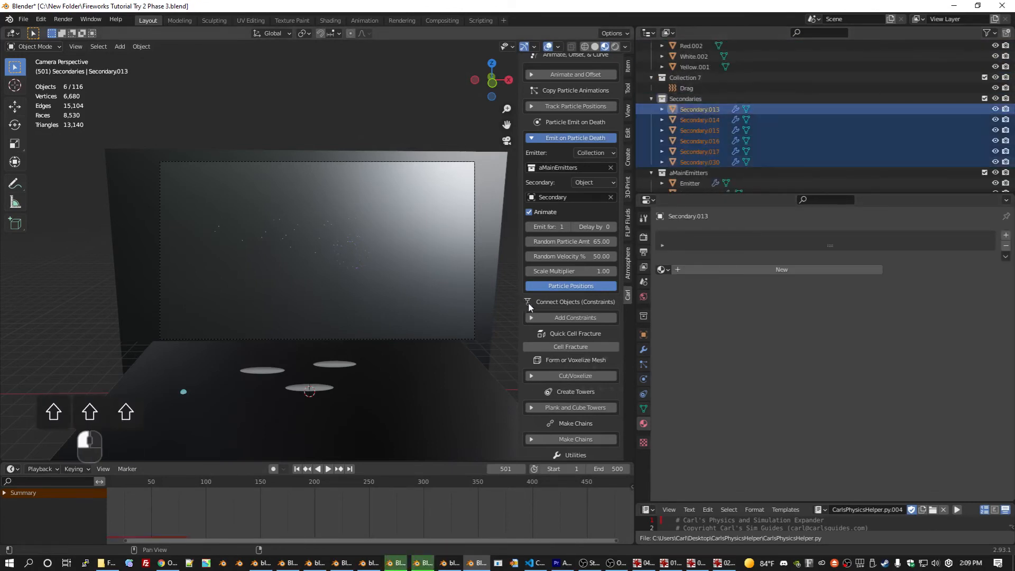
{"action": "scroll", "coordinate": [534, 304], "scroll_direction": "down", "scroll_amount": 2}
{"action": "scroll", "coordinate": [585, 368], "scroll_direction": "down", "scroll_amount": 15}
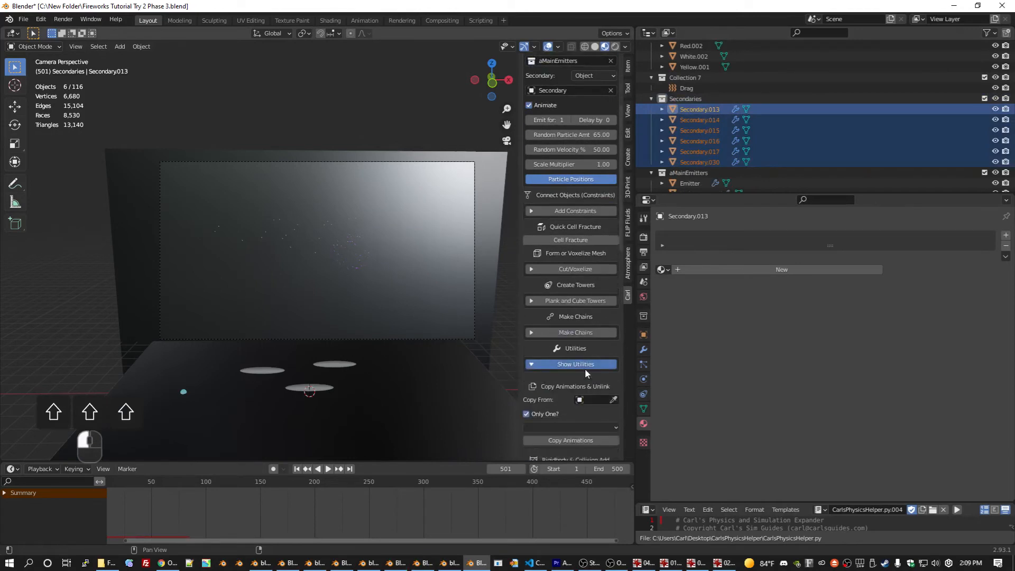
{"action": "scroll", "coordinate": [584, 369], "scroll_direction": "down", "scroll_amount": 10}
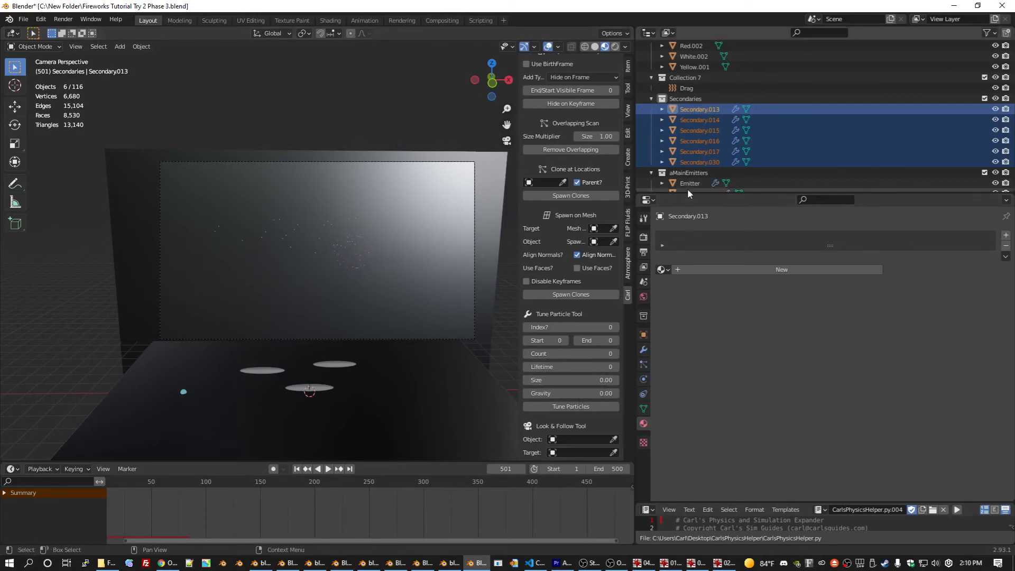
- Check the secondaries' particle render settings, and set the Tune Particle Tool's size to 0.04 and count to 20
{"action": "left_click", "coordinate": [644, 364]}
{"action": "scroll", "coordinate": [708, 423], "scroll_direction": "down", "scroll_amount": 2}
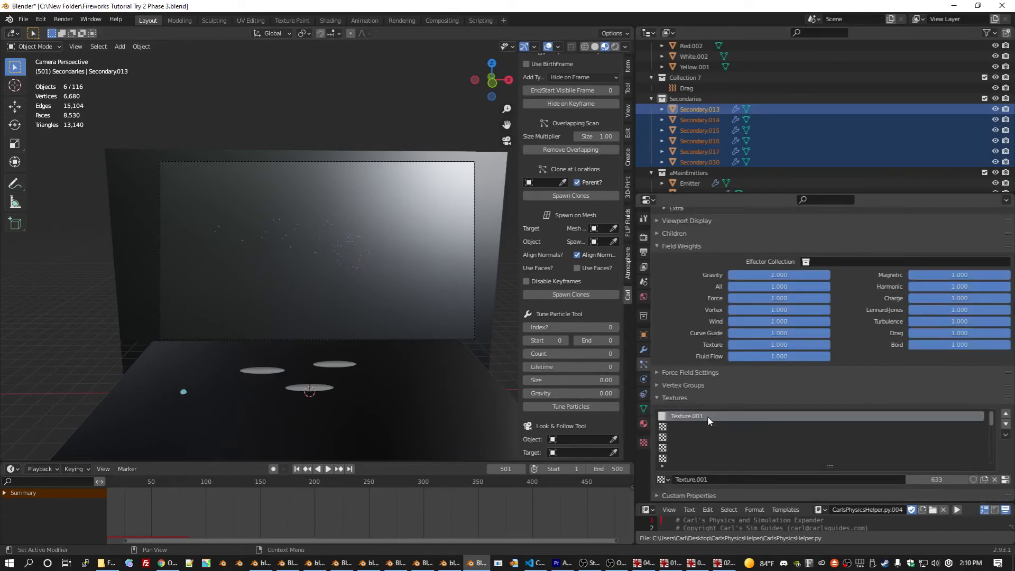
{"action": "scroll", "coordinate": [706, 418], "scroll_direction": "up", "scroll_amount": 10}
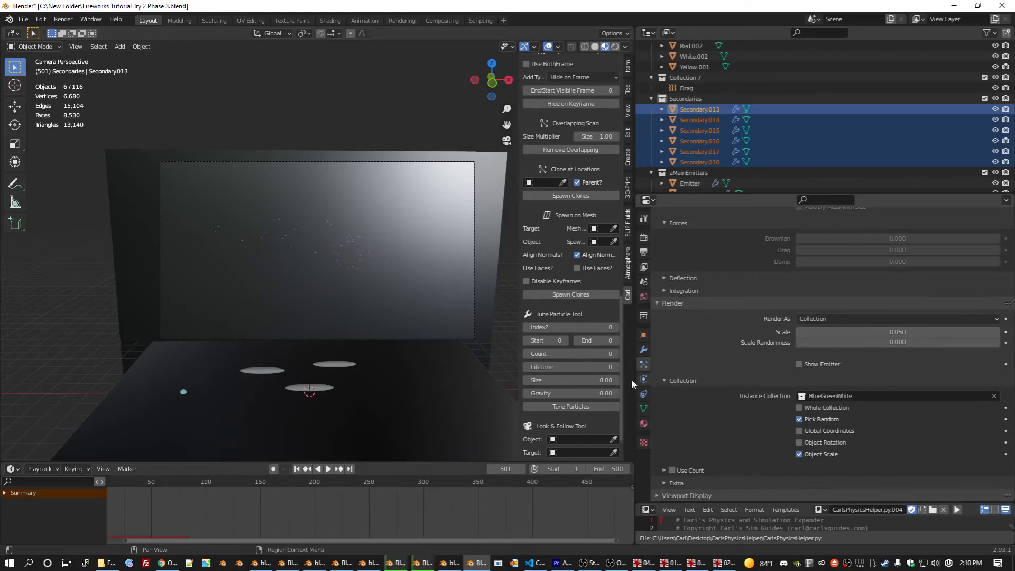
{"action": "left_click", "coordinate": [562, 381]}
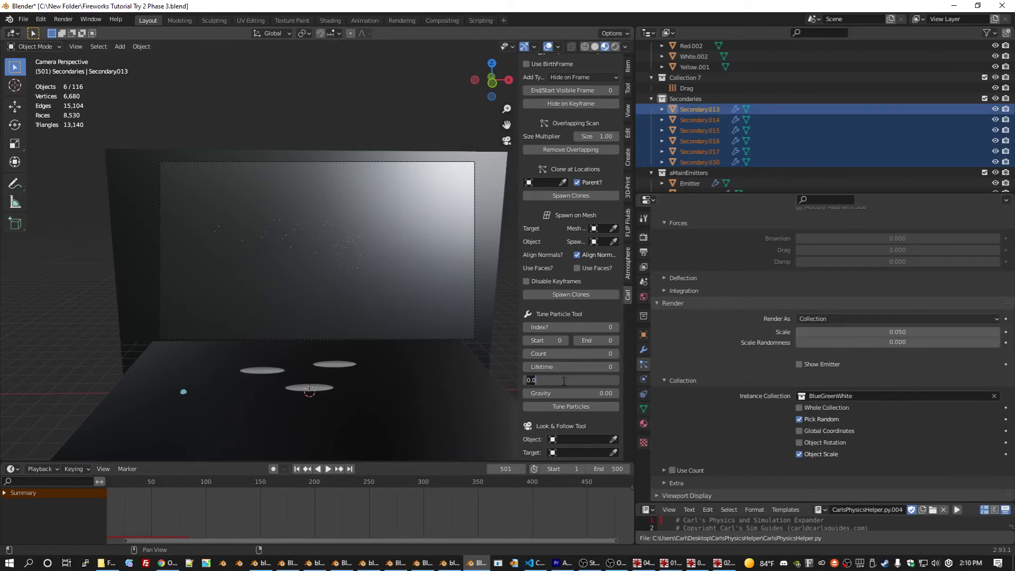
{"action": "type", "text": "0.04"}
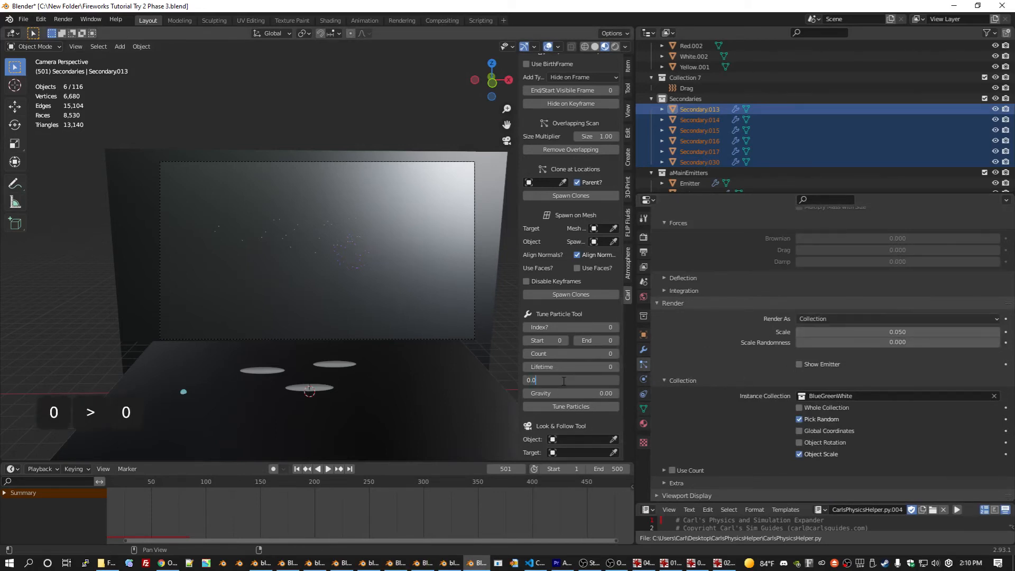
{"action": "key", "text": "Return"}
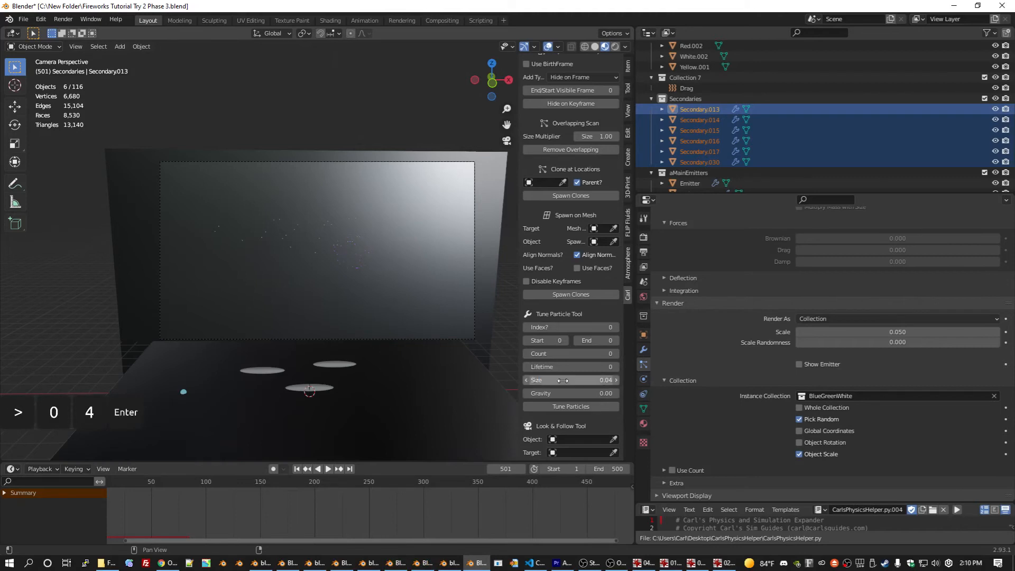
{"action": "left_click", "coordinate": [582, 355], "text": "alt"}
{"action": "type", "text": "20"}
{"action": "key", "text": "Return"}
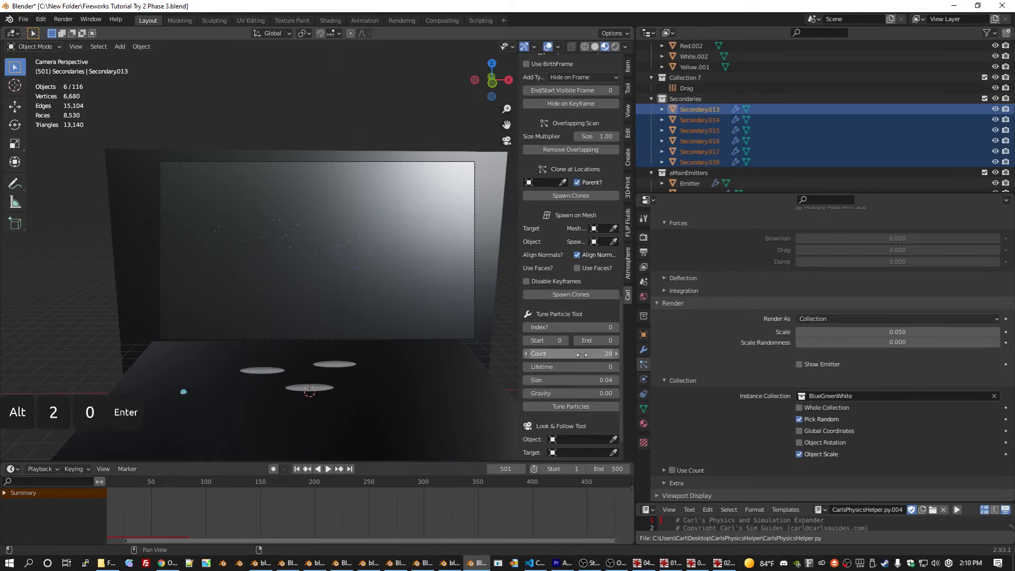
- Apply the particle tuning to the six selected secondary objects and save the file
{"action": "scroll", "coordinate": [957, 372], "scroll_direction": "up", "scroll_amount": 15}
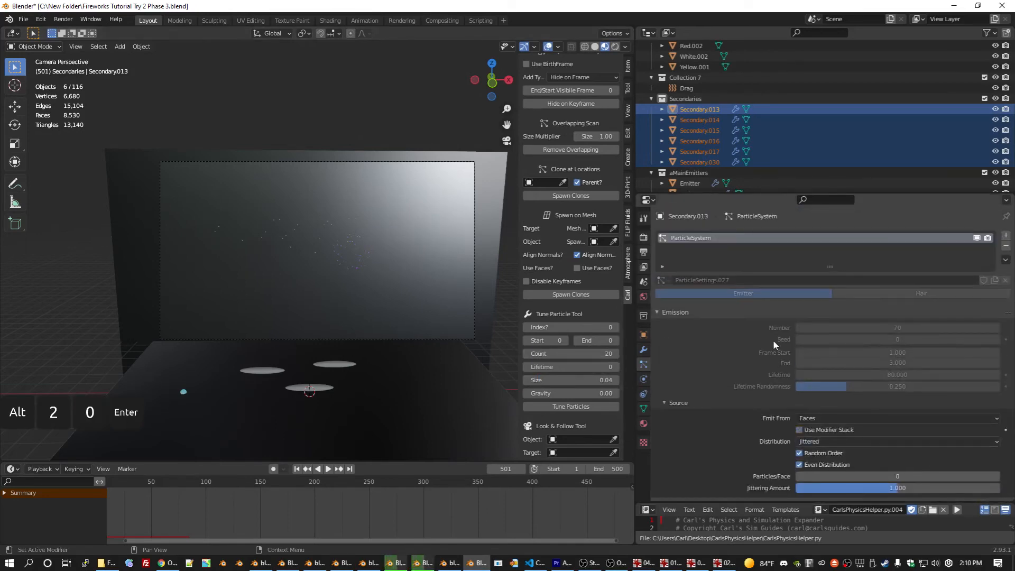
{"action": "scroll", "coordinate": [773, 341], "scroll_direction": "up", "scroll_amount": 4}
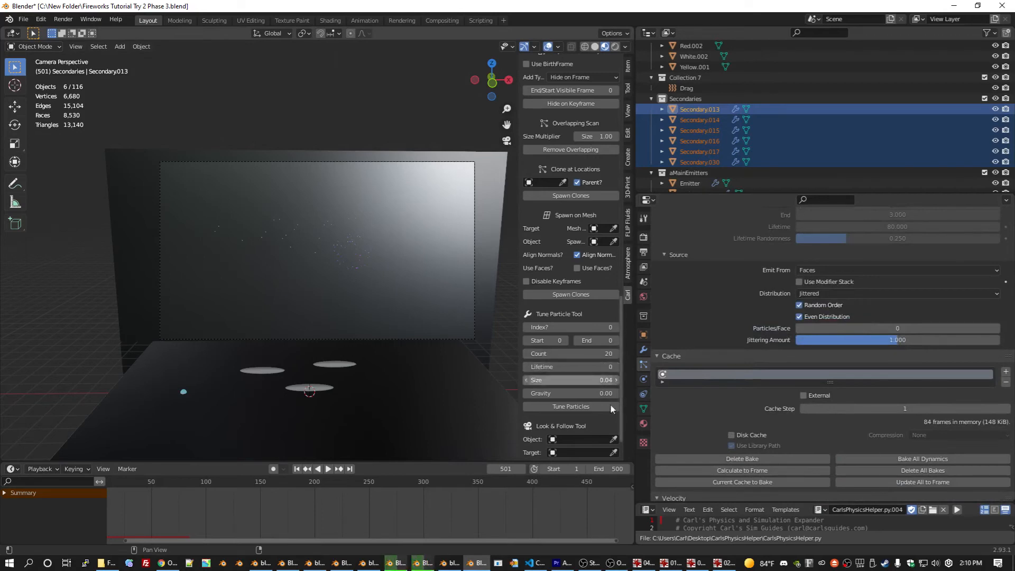
{"action": "left_click", "coordinate": [593, 407]}
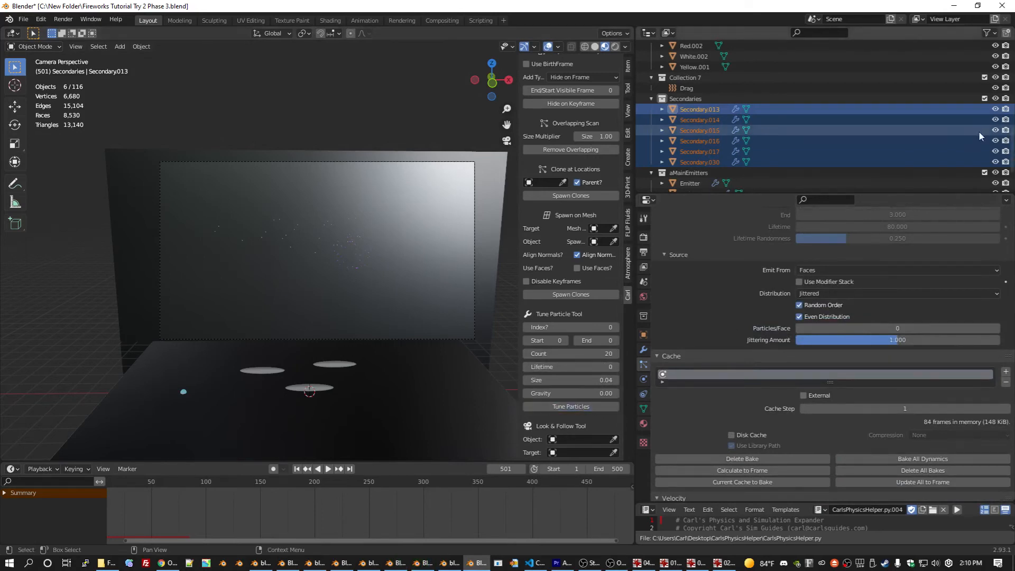
{"action": "scroll", "coordinate": [714, 349], "scroll_direction": "down", "scroll_amount": 15}
{"action": "scroll", "coordinate": [714, 350], "scroll_direction": "down", "scroll_amount": 4}
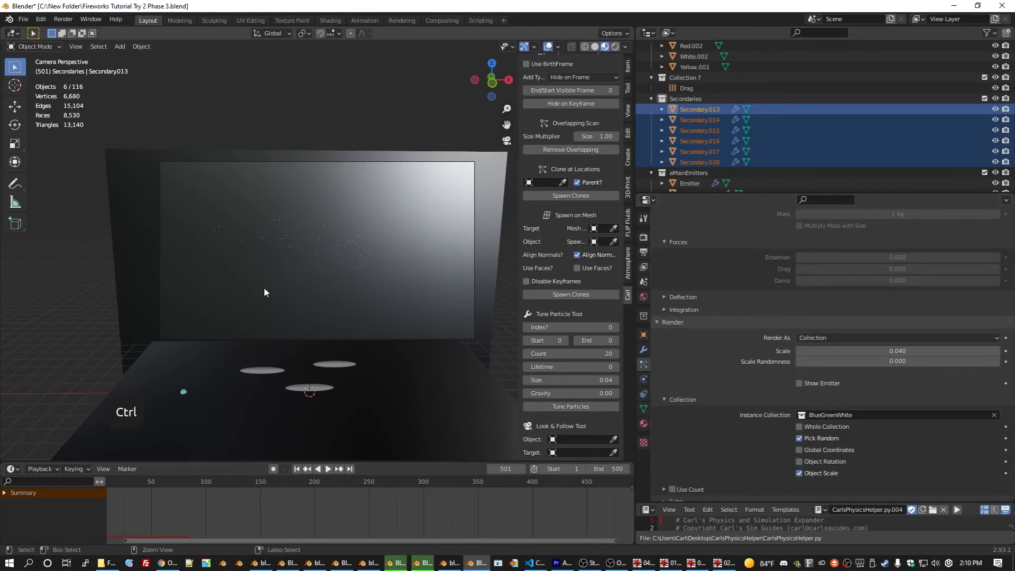
{"action": "key", "text": "ctrl+s"}
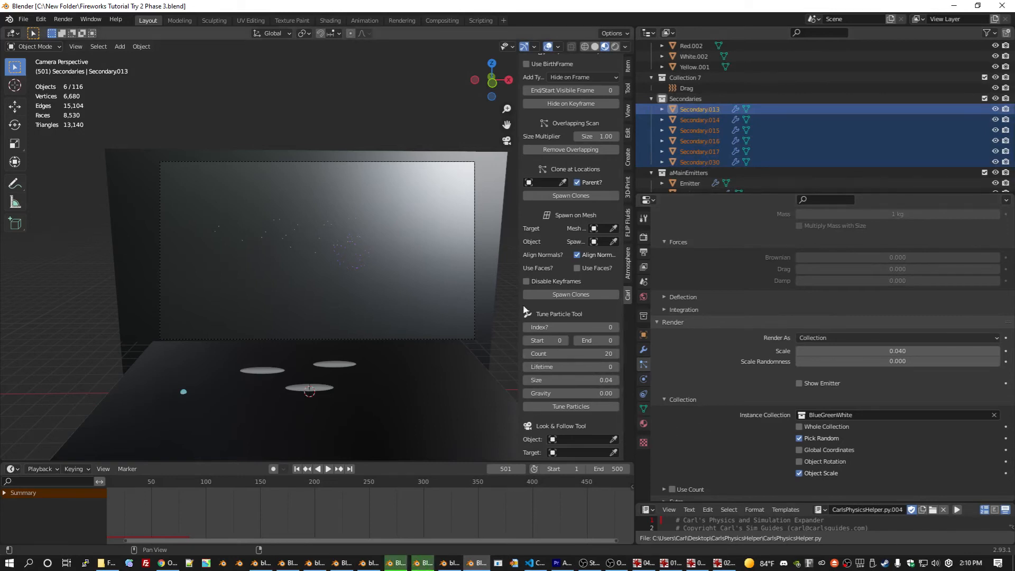
- Choose the particle collision collection as the emitter for Emit on Particle Death
{"action": "scroll", "coordinate": [530, 271], "scroll_direction": "up", "scroll_amount": 10}
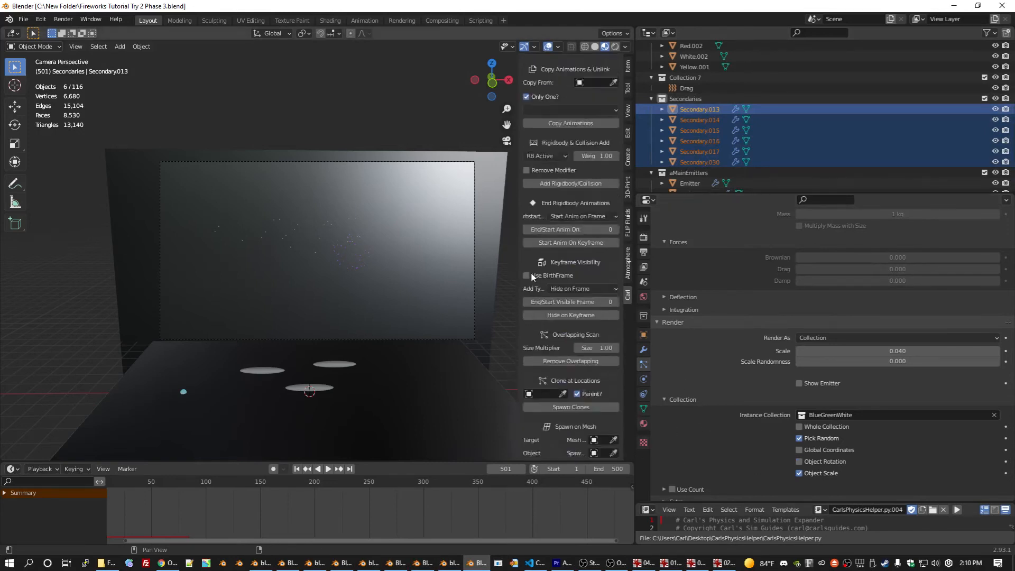
{"action": "left_click", "coordinate": [566, 189]}
{"action": "left_click", "coordinate": [601, 258]}
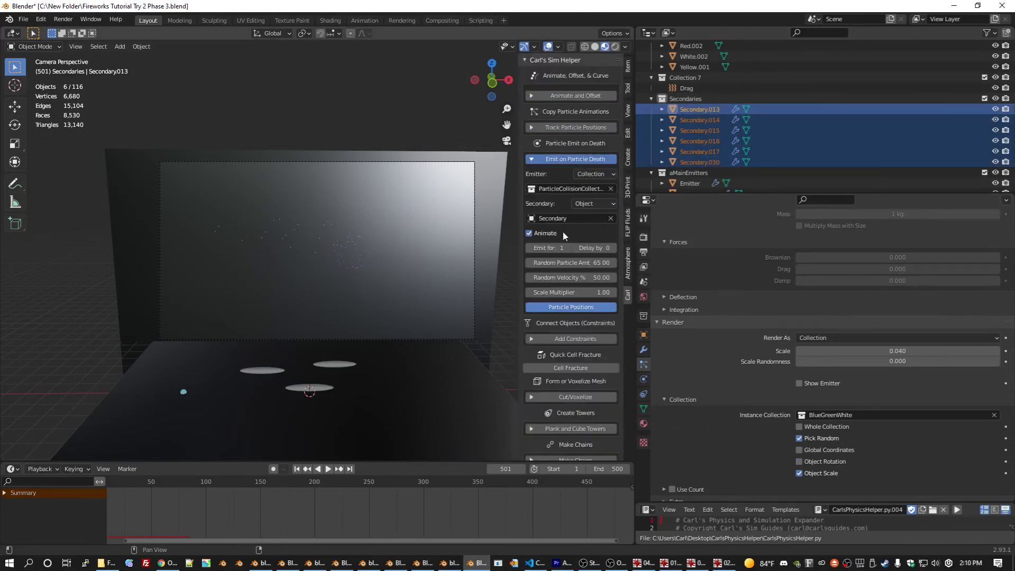
- Change the secondary source of Emit on Particle Death from a single object to the Secondaries collection
{"action": "left_click", "coordinate": [571, 219]}
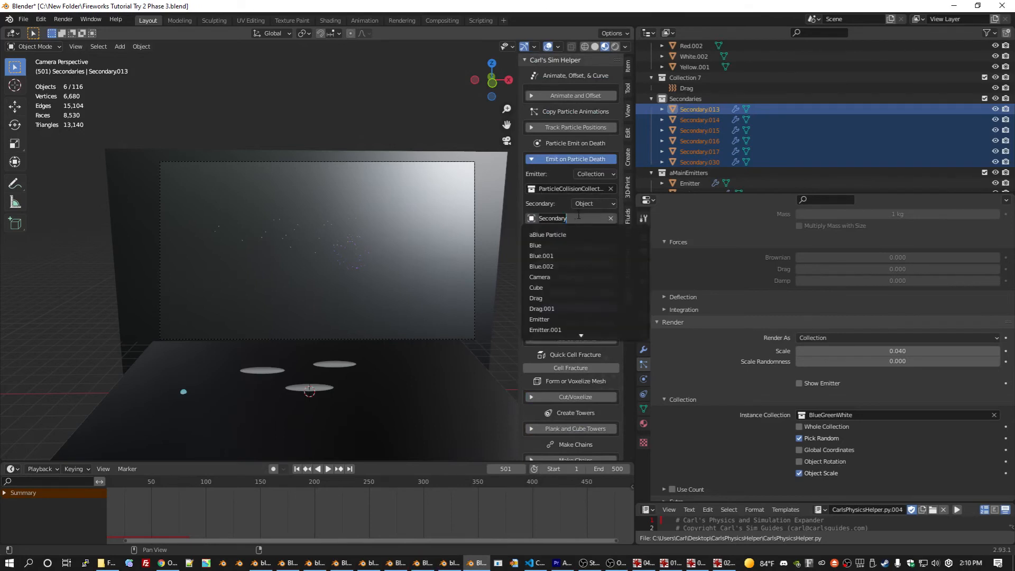
{"action": "scroll", "coordinate": [586, 249], "scroll_direction": "down", "scroll_amount": 18}
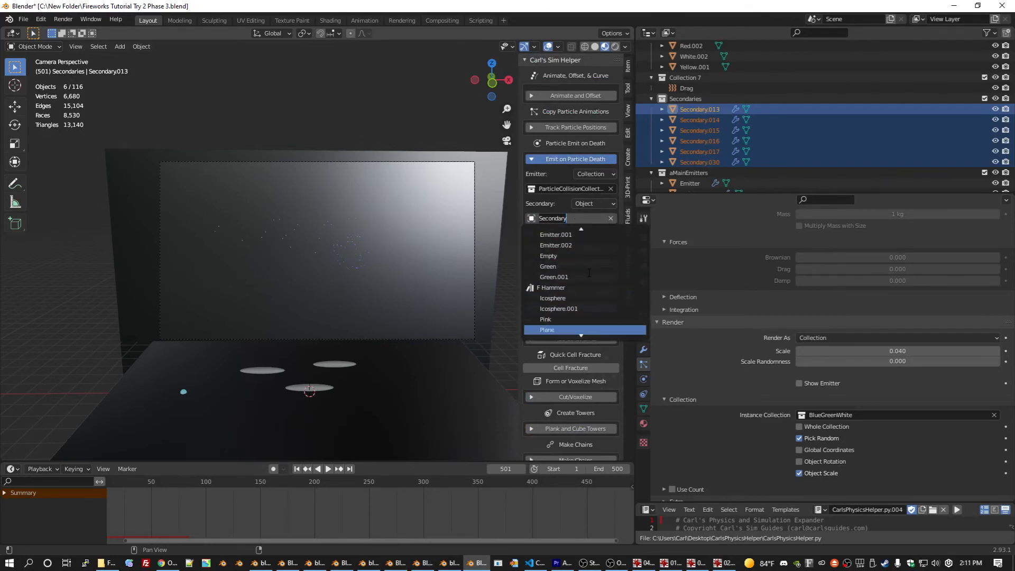
{"action": "left_click", "coordinate": [592, 205]}
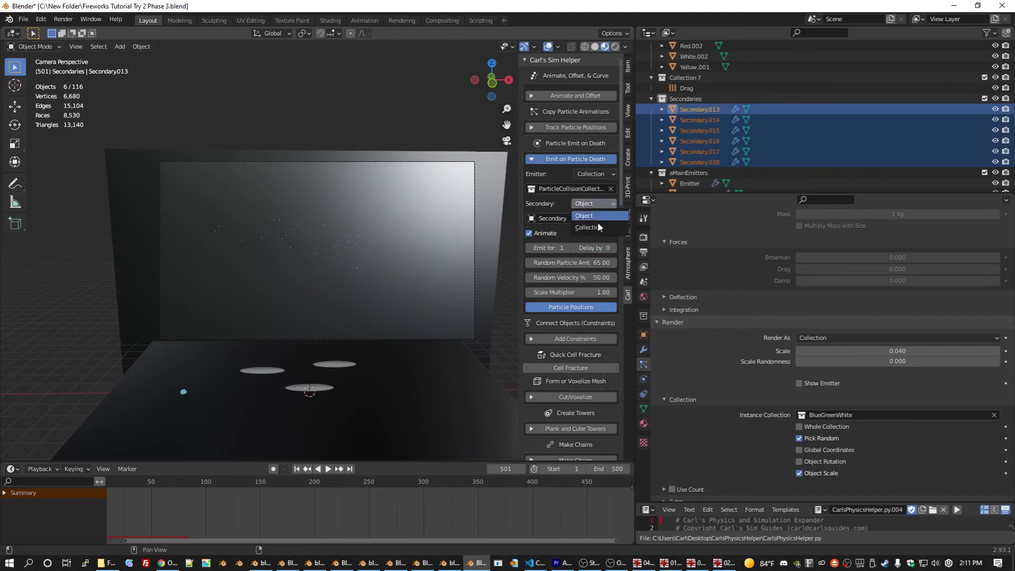
{"action": "left_click", "coordinate": [598, 226]}
{"action": "left_click", "coordinate": [571, 218]}
{"action": "key", "text": "Return"}
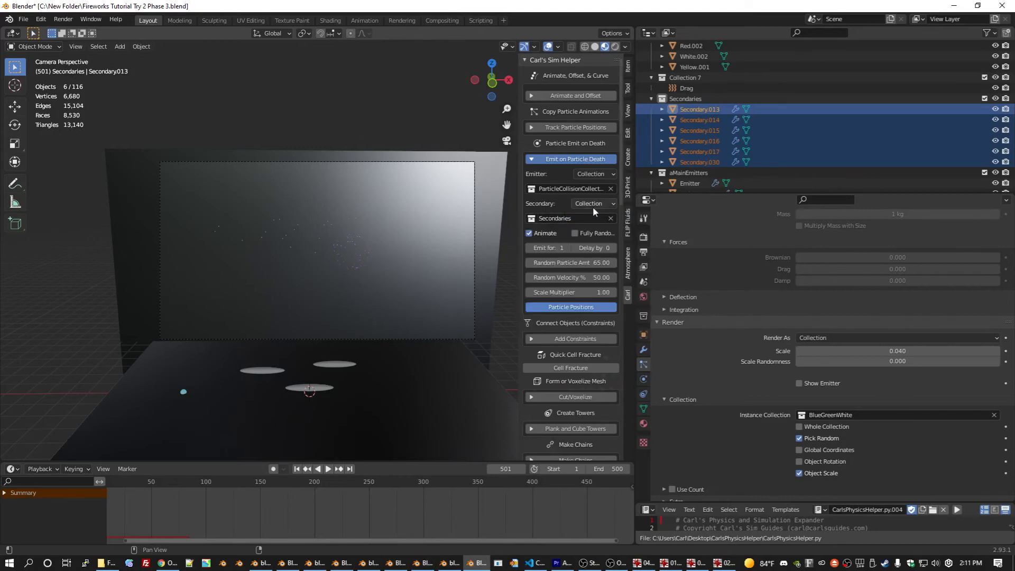
- Save the file, generate the secondary emitters at the particle death positions, and check the bursts around frames 96 to 121
{"action": "key", "text": "ctrl+s"}
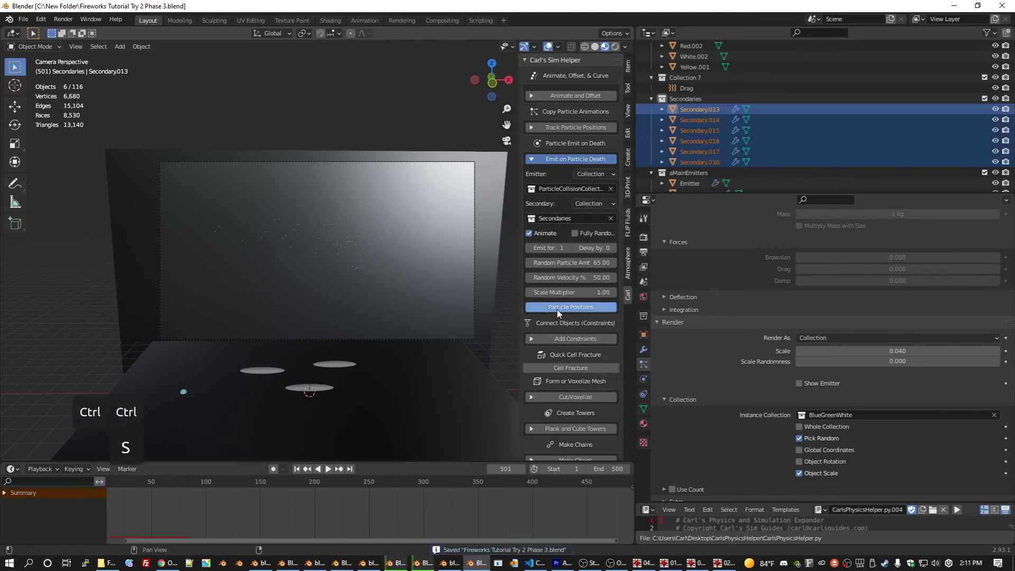
{"action": "left_click", "coordinate": [557, 310]}
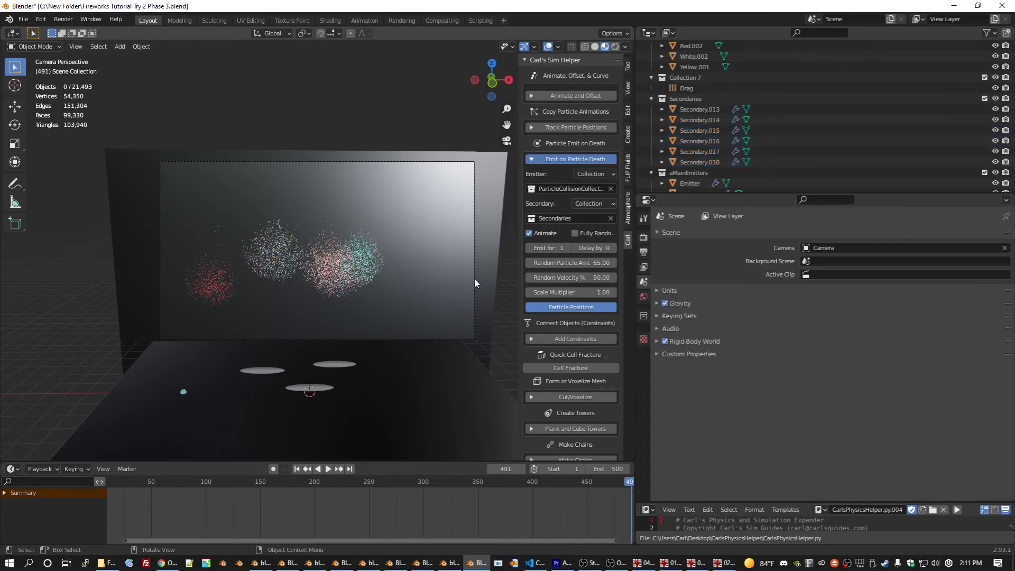
{"action": "left_click", "coordinate": [201, 486]}
{"action": "key", "text": "space"}
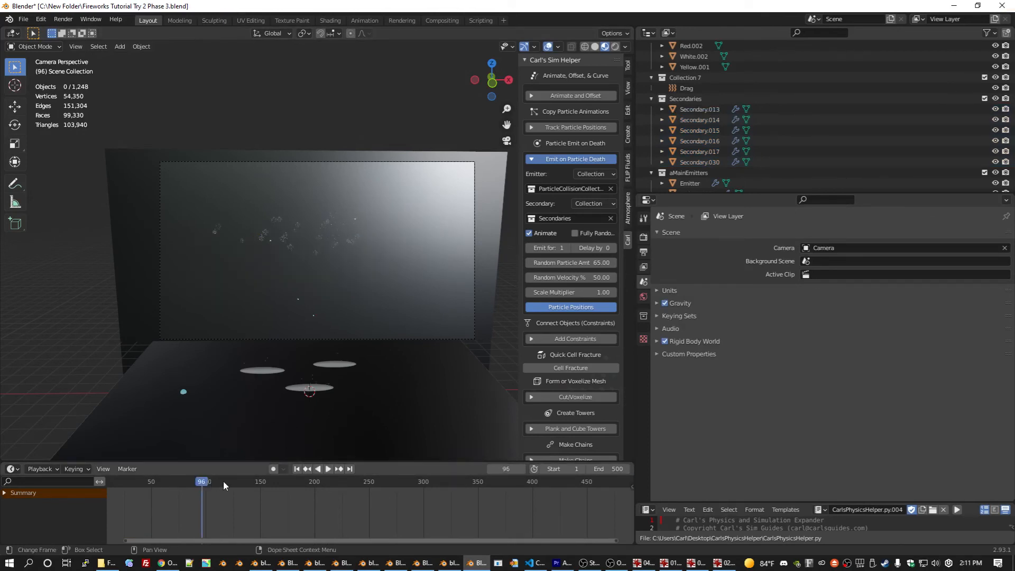
{"action": "left_click_drag", "start_coordinate": [185, 487], "coordinate": [229, 482]}
- Select Secondary.055, bring up its particle cache baking options, and save the file
{"action": "scroll", "coordinate": [705, 126], "scroll_direction": "down", "scroll_amount": 10}
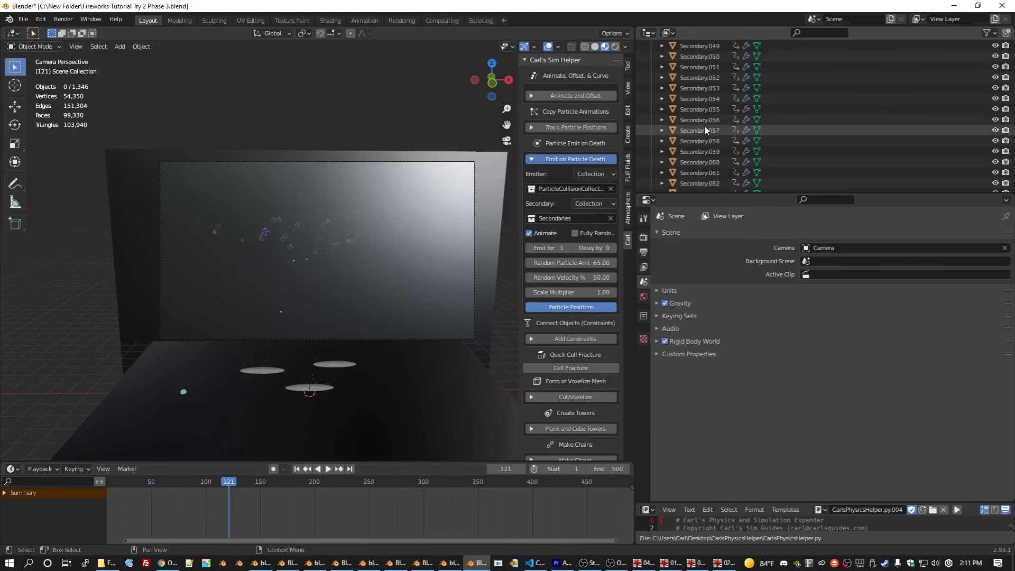
{"action": "scroll", "coordinate": [757, 390], "scroll_direction": "down", "scroll_amount": 10}
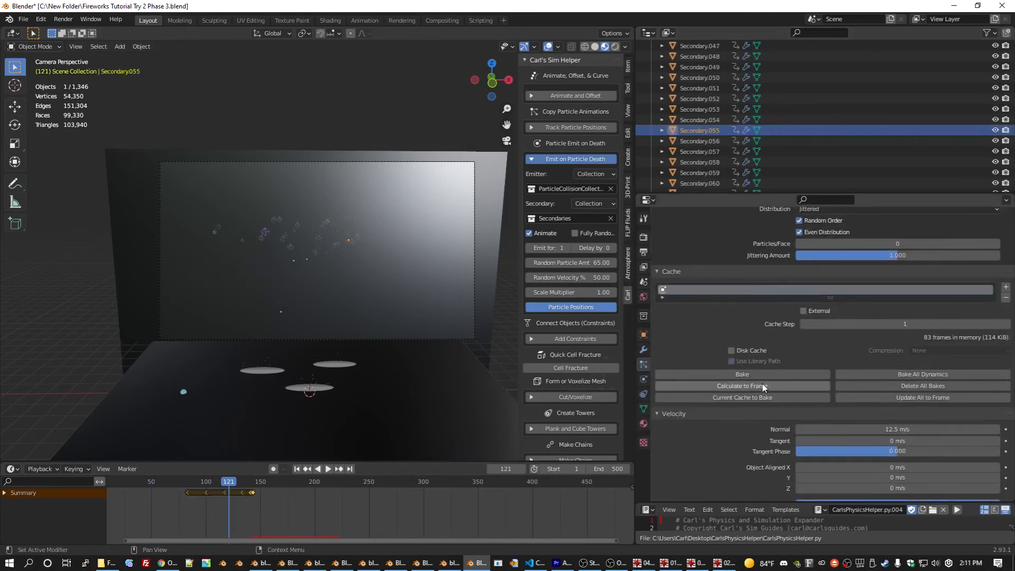
{"action": "key", "text": "ctrl+s"}
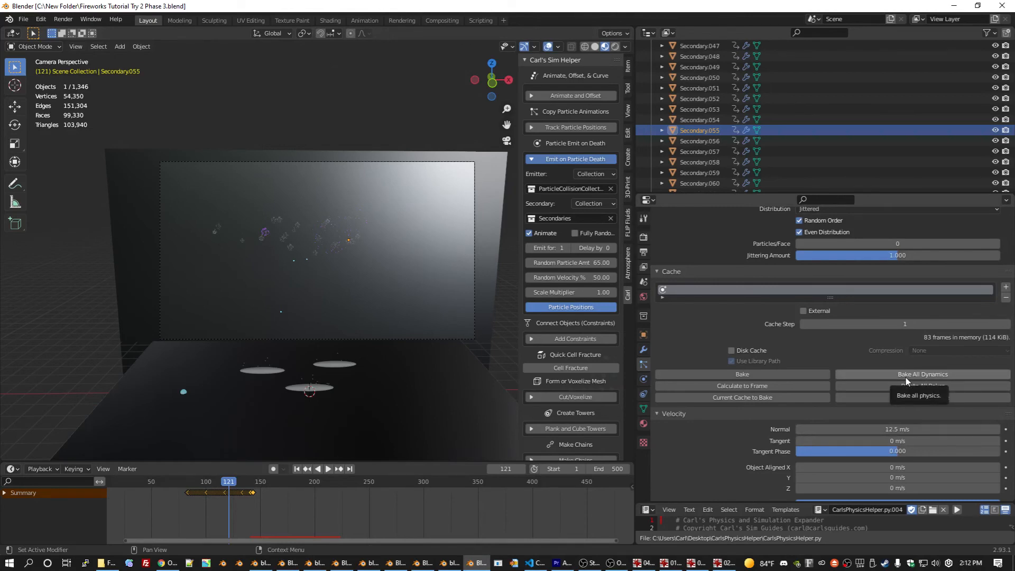
- Delete the baked particle caches from Emitter.002's cache settings to unlock the emission values
{"action": "scroll", "coordinate": [784, 389], "scroll_direction": "down", "scroll_amount": 1}
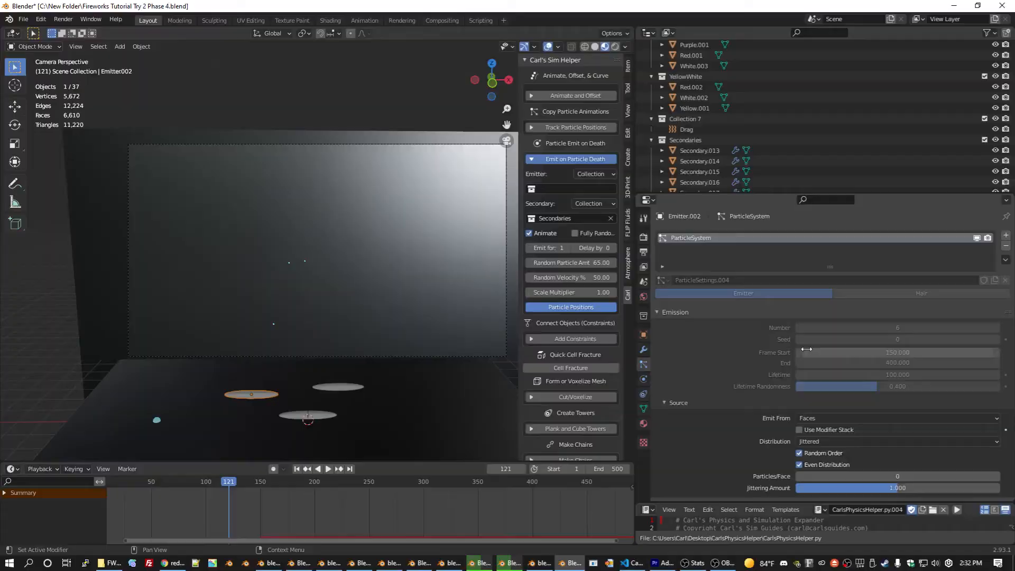
{"action": "scroll", "coordinate": [835, 438], "scroll_direction": "down", "scroll_amount": 4}
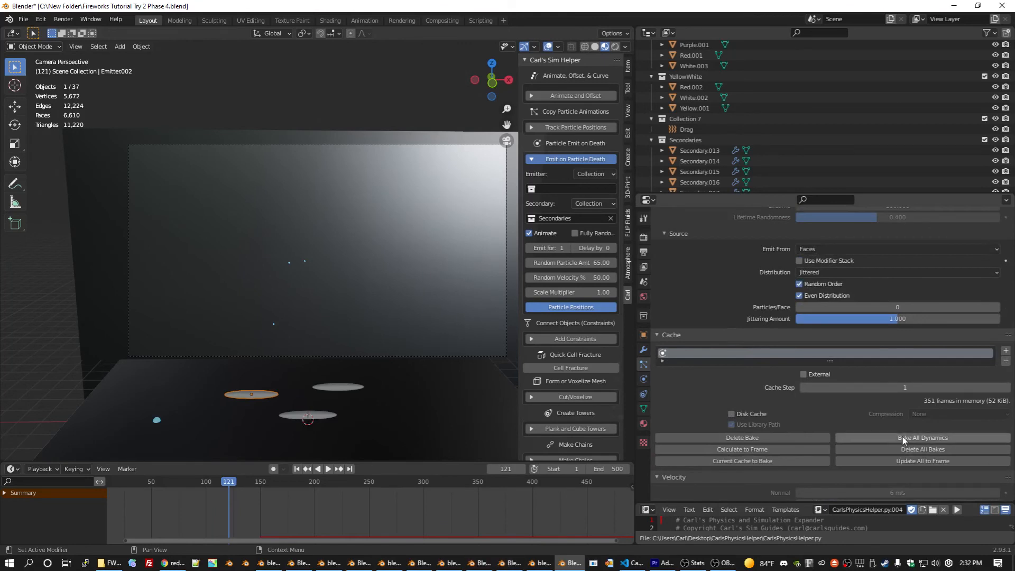
{"action": "scroll", "coordinate": [796, 377], "scroll_direction": "up", "scroll_amount": 7}
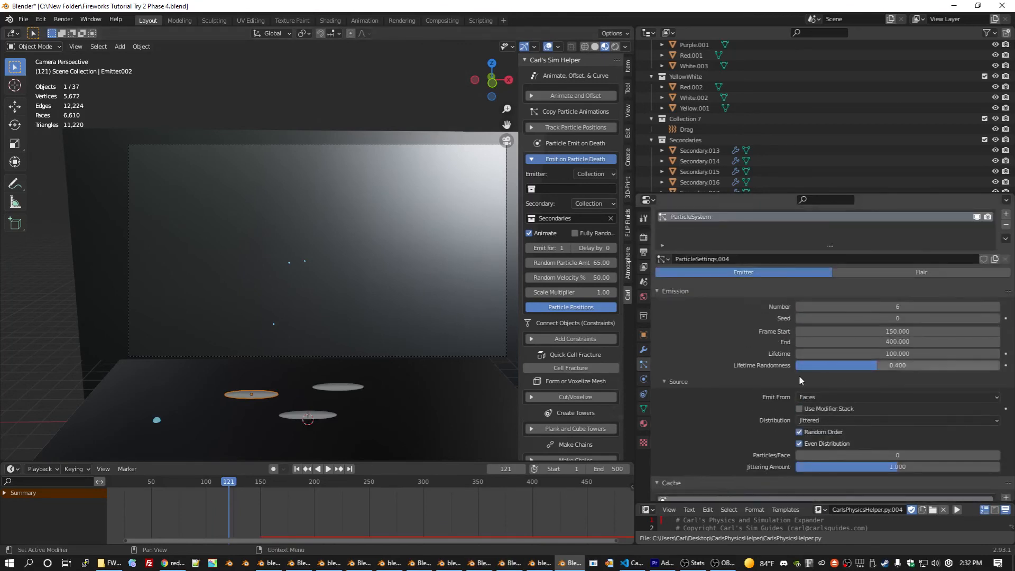
- Set the normal particle velocity to 10 m/s for Emitter.002 and 12 m/s for Emitter
{"action": "scroll", "coordinate": [785, 373], "scroll_direction": "down", "scroll_amount": 4}
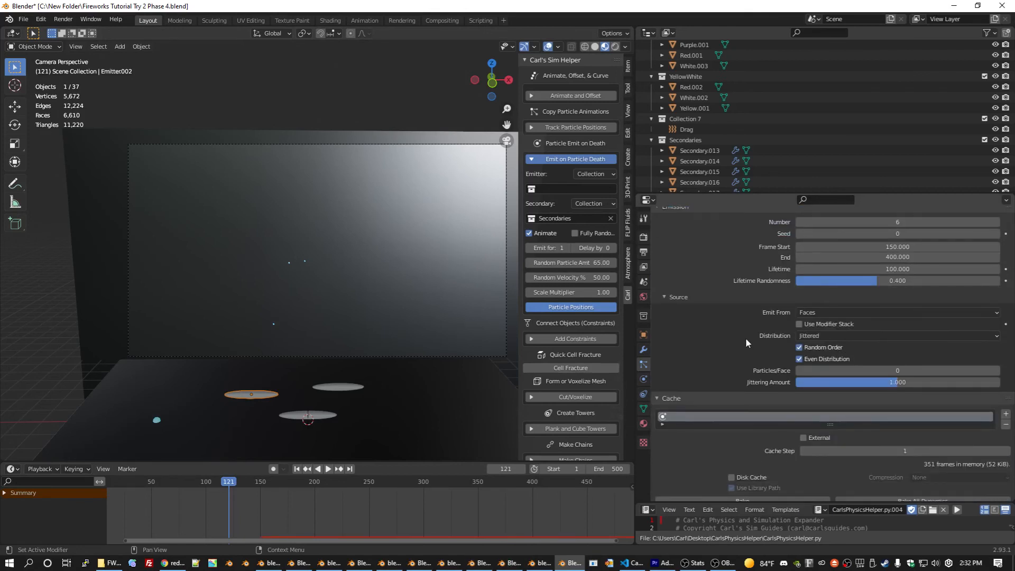
{"action": "scroll", "coordinate": [772, 312], "scroll_direction": "down", "scroll_amount": 7}
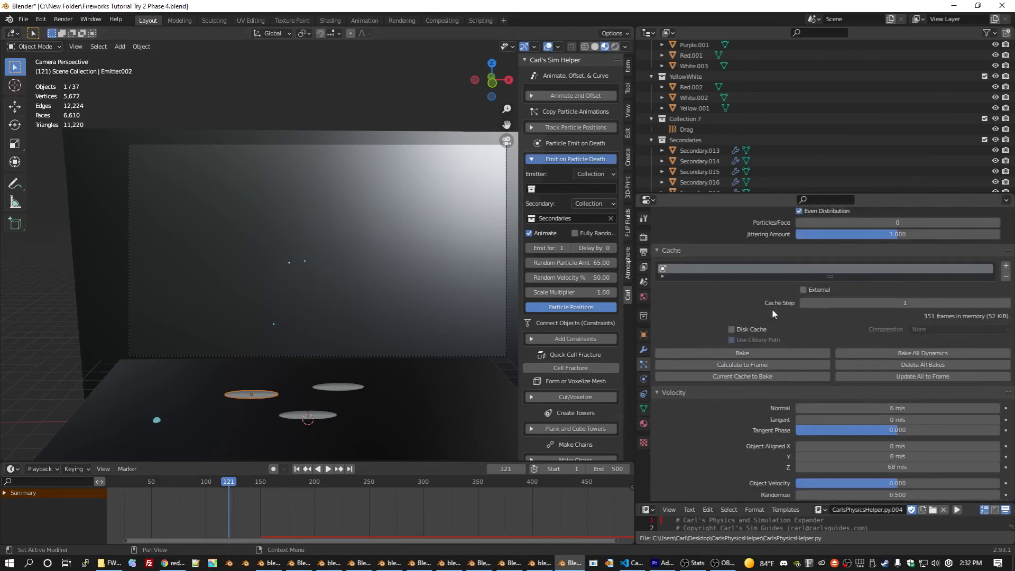
{"action": "scroll", "coordinate": [772, 313], "scroll_direction": "down", "scroll_amount": 4}
{"action": "left_click", "coordinate": [882, 323]}
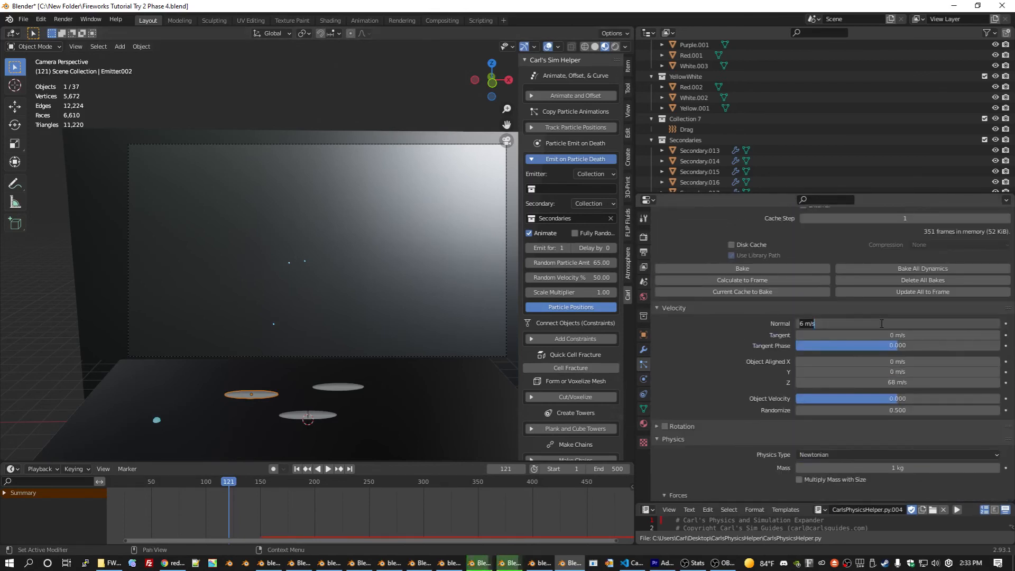
{"action": "key", "text": "Return"}
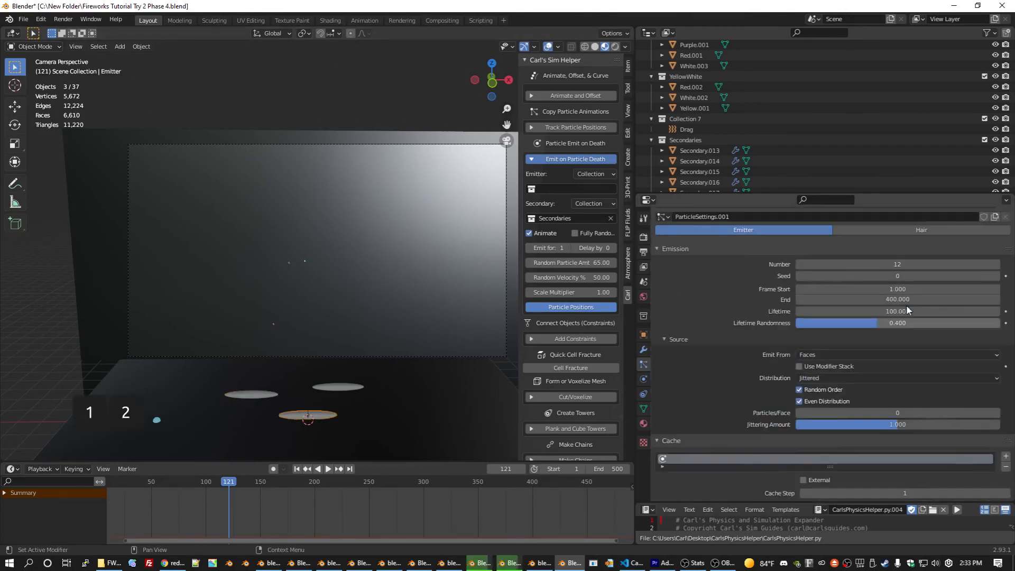
- Set the emission end frame to 600 for the particle systems of Emitter and Emitter.002
{"action": "scroll", "coordinate": [907, 307], "scroll_direction": "up", "scroll_amount": 3}
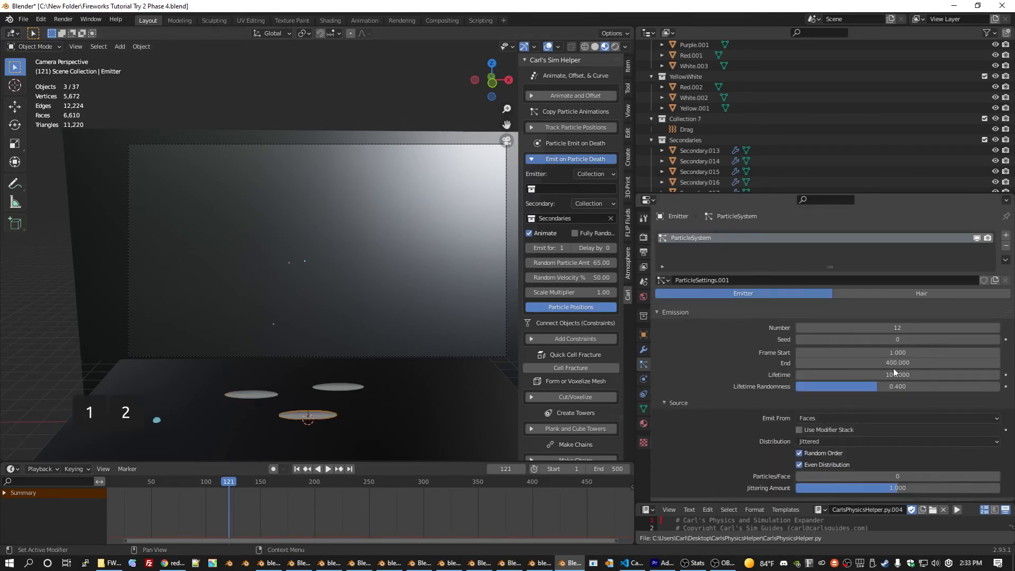
{"action": "left_click", "coordinate": [895, 363]}
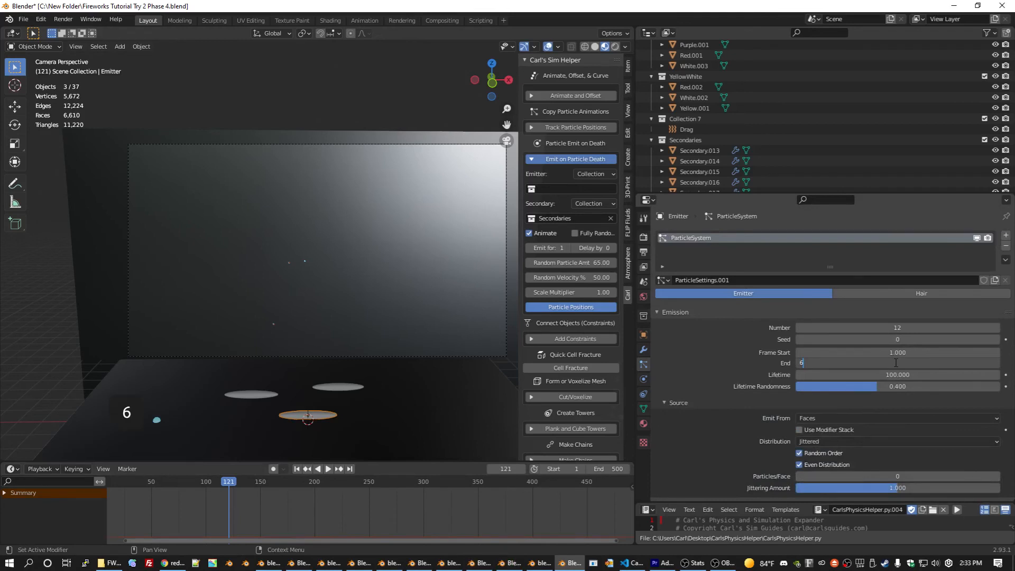
{"action": "key", "text": "Return"}
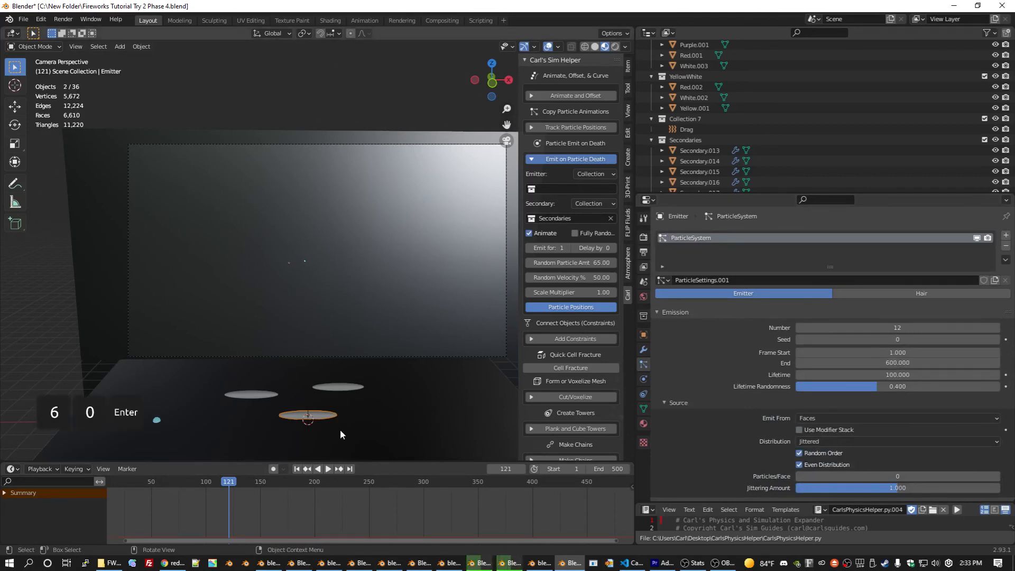
{"action": "left_click", "coordinate": [252, 394]}
{"action": "left_click", "coordinate": [892, 362]}
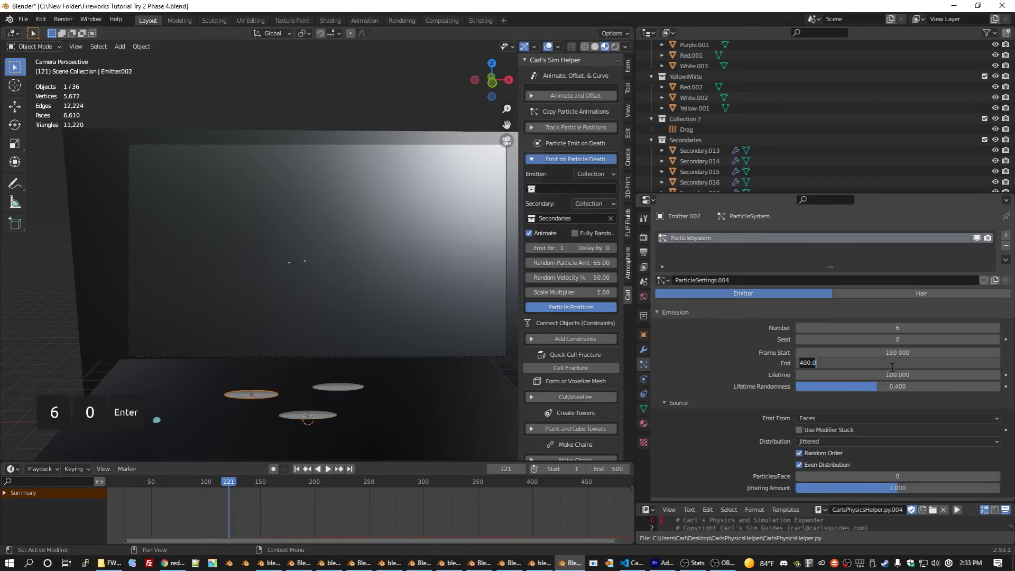
{"action": "type", "text": "600"}
{"action": "key", "text": "Return"}
- Bake all particle dynamics again and play the animation to review the launches from the emitters
{"action": "scroll", "coordinate": [892, 366], "scroll_direction": "down", "scroll_amount": 8}
{"action": "key", "text": "space"}
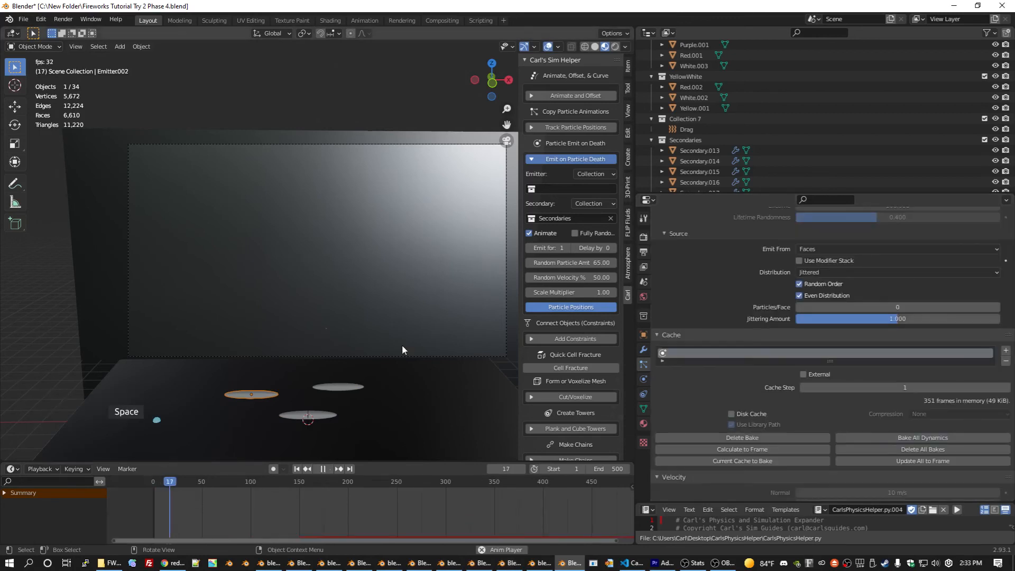
{"action": "scroll", "coordinate": [402, 343], "scroll_direction": "up", "scroll_amount": 1}
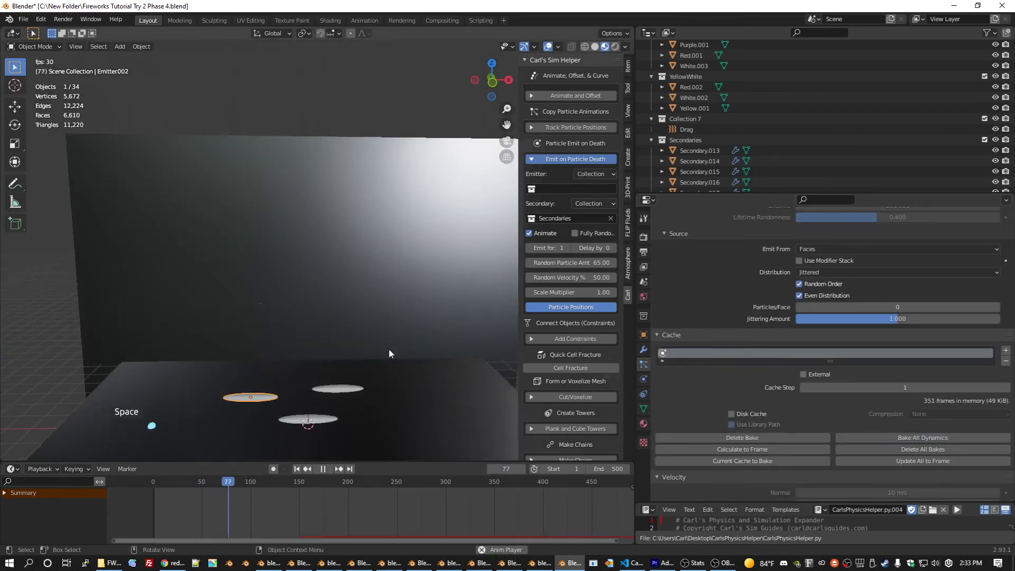
{"action": "key", "text": "space"}
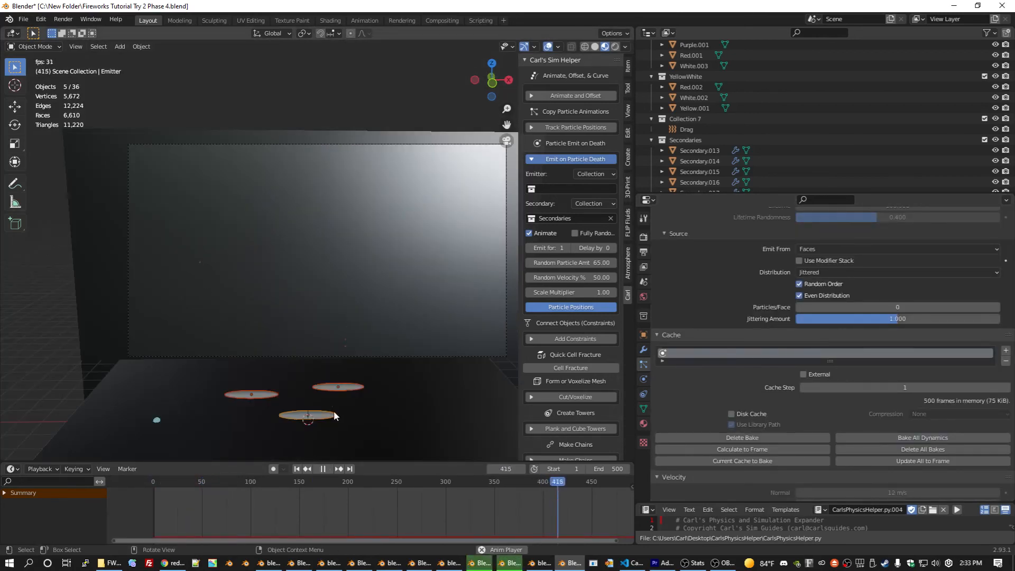
{"action": "key", "text": "space"}
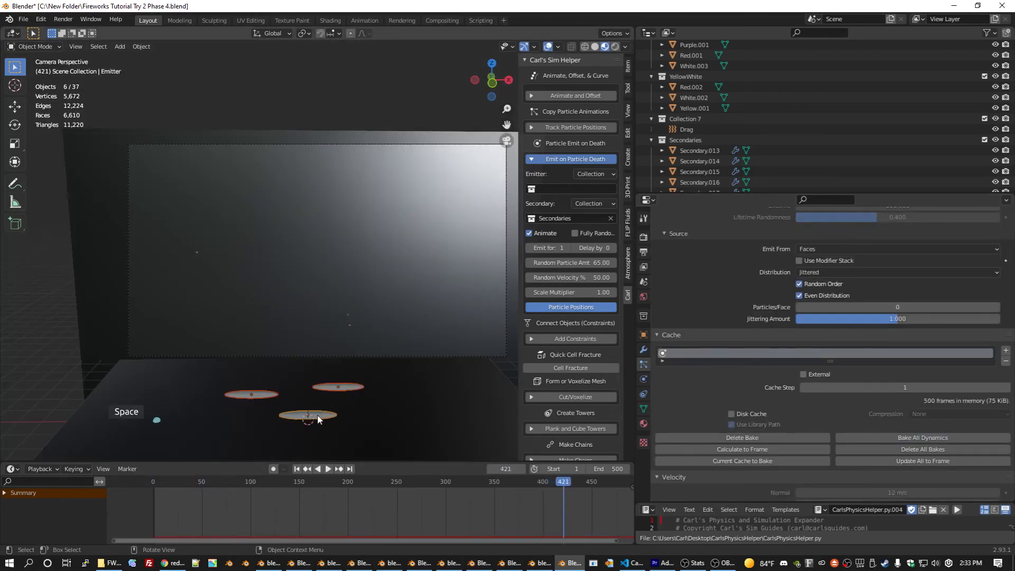
- Move Emitter.001 along the X axis, farther away from the other two emitter discs
{"action": "left_click", "coordinate": [328, 417], "text": "shift"}
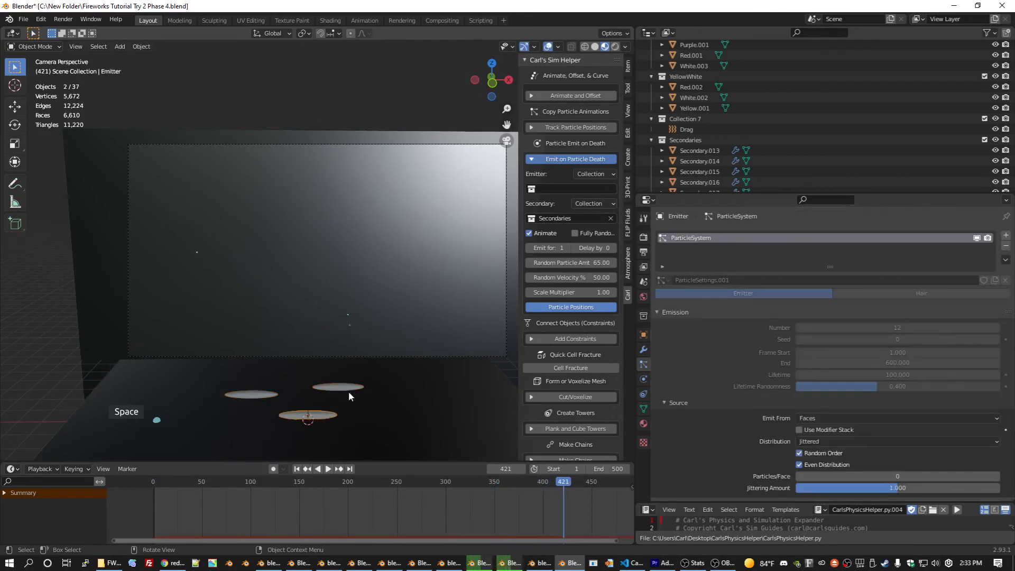
{"action": "left_click", "coordinate": [350, 392]}
{"action": "left_click", "coordinate": [351, 388]}
{"action": "key", "text": "g"}
{"action": "key", "text": "x"}
{"action": "left_click", "coordinate": [412, 391]}
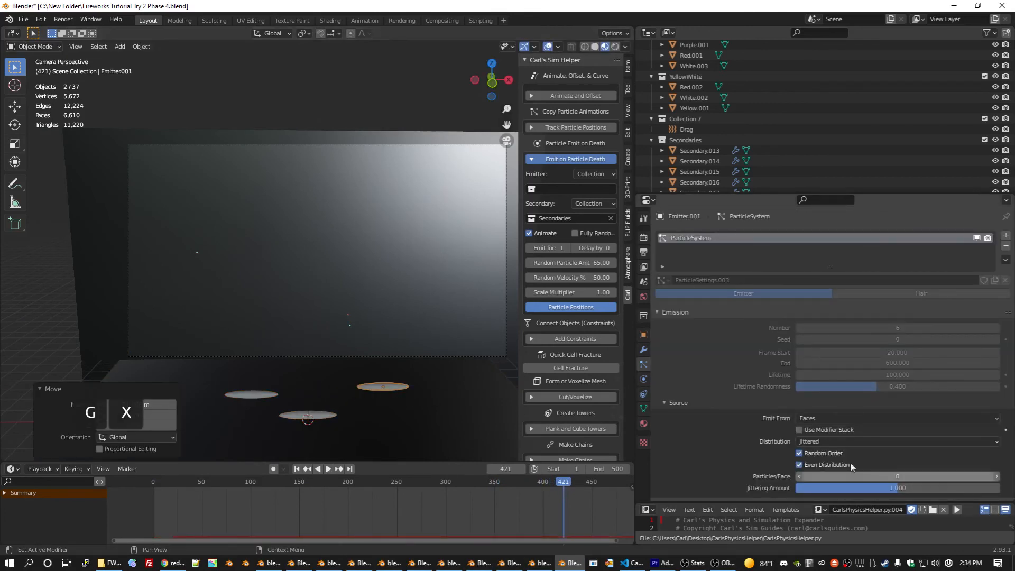
- Duplicate Red.002 and White.002 from YellowWhite and move the copies into a new collection named redwhite
{"action": "scroll", "coordinate": [768, 408], "scroll_direction": "down", "scroll_amount": 2}
{"action": "scroll", "coordinate": [401, 353], "scroll_direction": "down", "scroll_amount": 1}
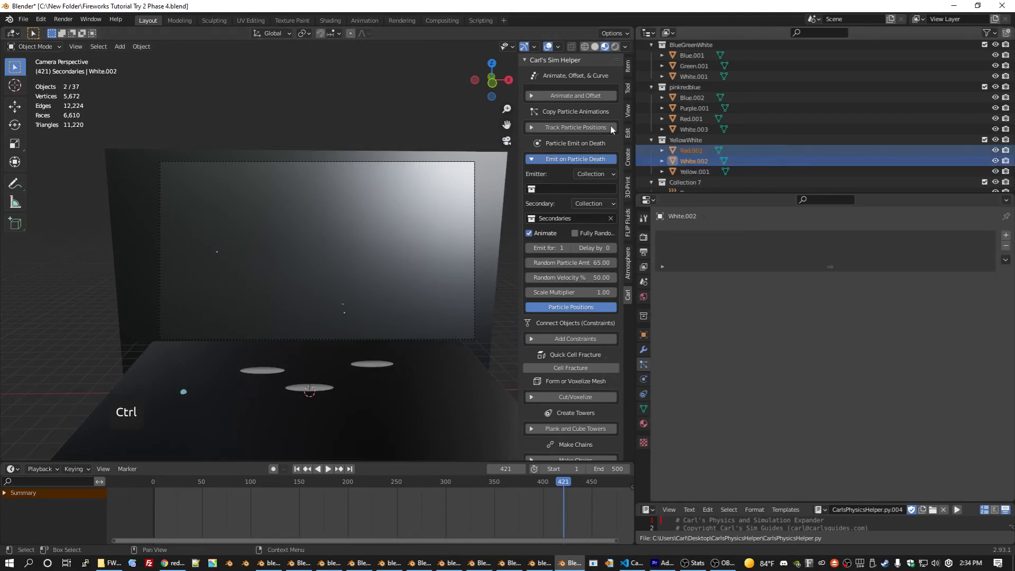
{"action": "key", "text": "shift+d"}
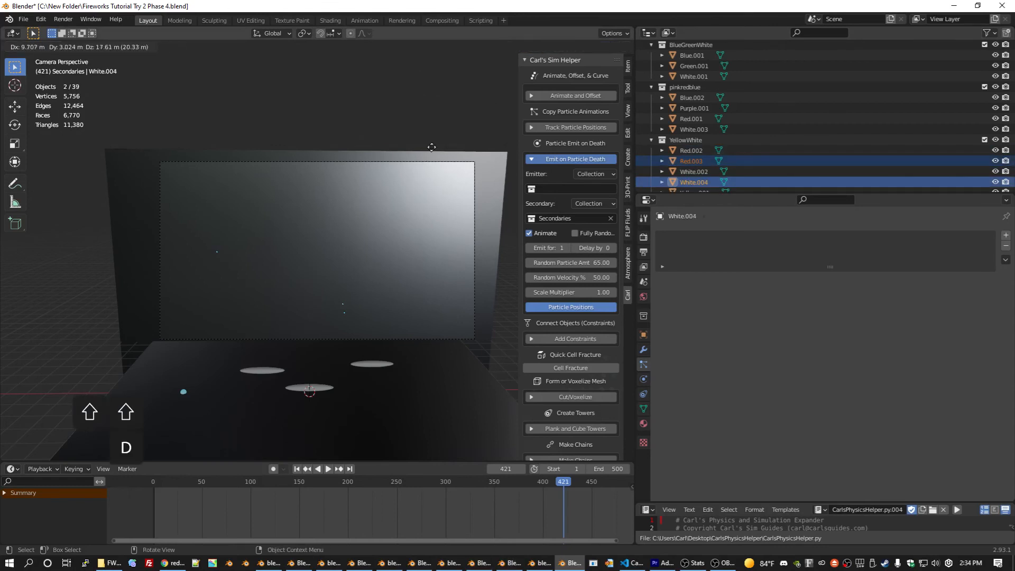
{"action": "key", "text": "m"}
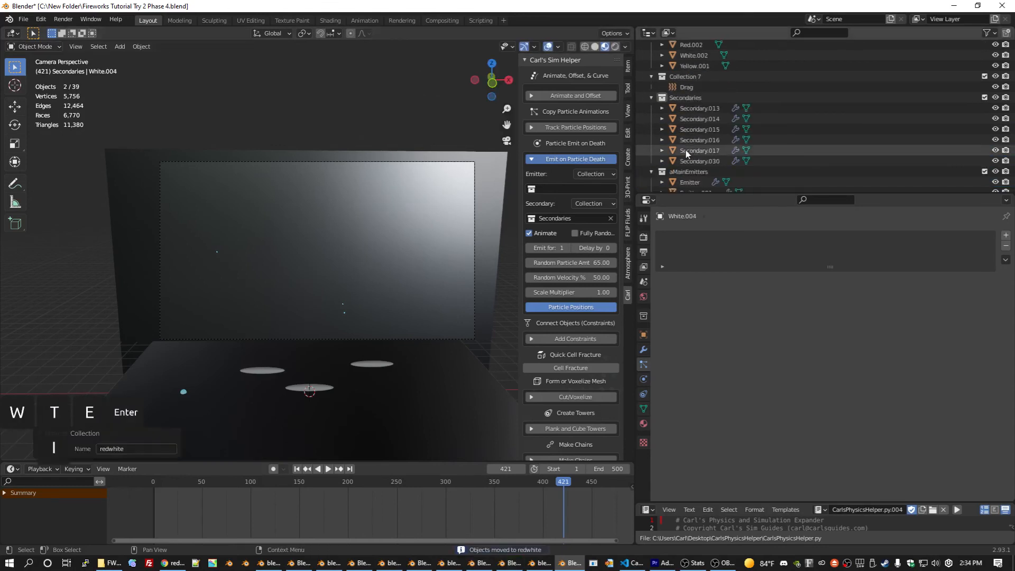
- Render Secondary.017's particles as a collection, assign redwhite as the instance collection, and save the file
{"action": "scroll", "coordinate": [685, 149], "scroll_direction": "up", "scroll_amount": 1}
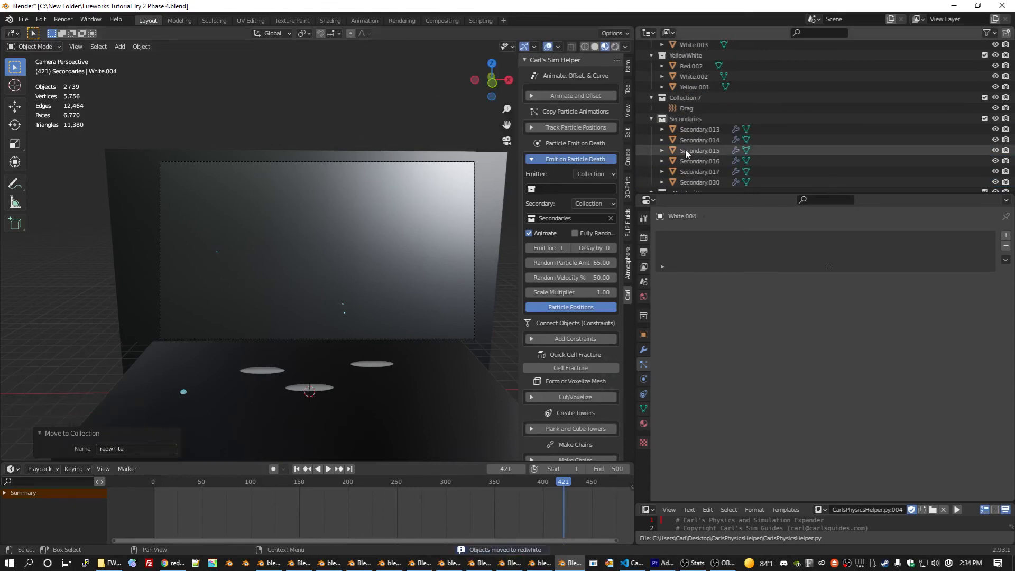
{"action": "scroll", "coordinate": [685, 149], "scroll_direction": "down", "scroll_amount": 2}
{"action": "left_click", "coordinate": [687, 139]}
{"action": "scroll", "coordinate": [674, 394], "scroll_direction": "down", "scroll_amount": 8}
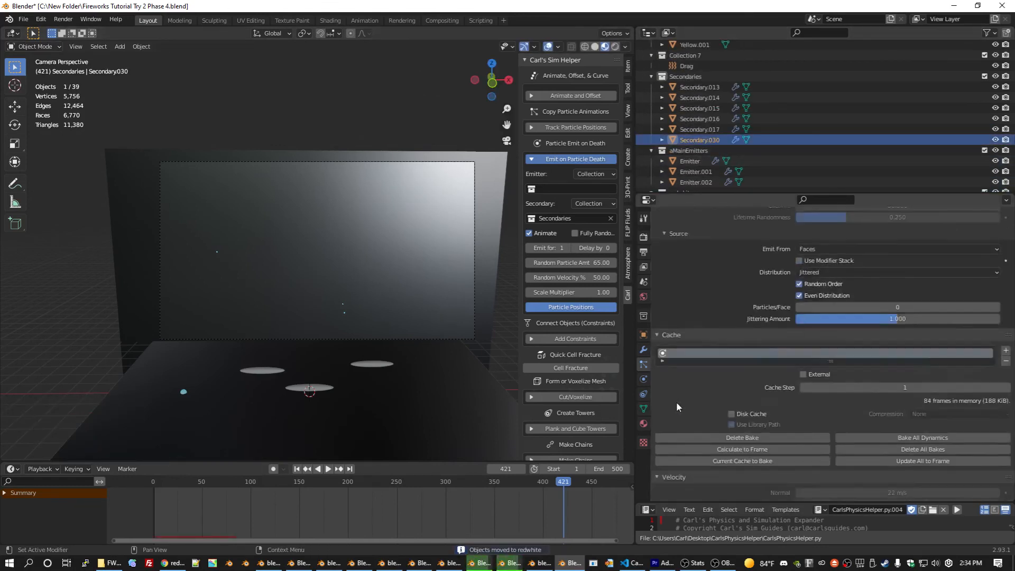
{"action": "scroll", "coordinate": [677, 401], "scroll_direction": "down", "scroll_amount": 10}
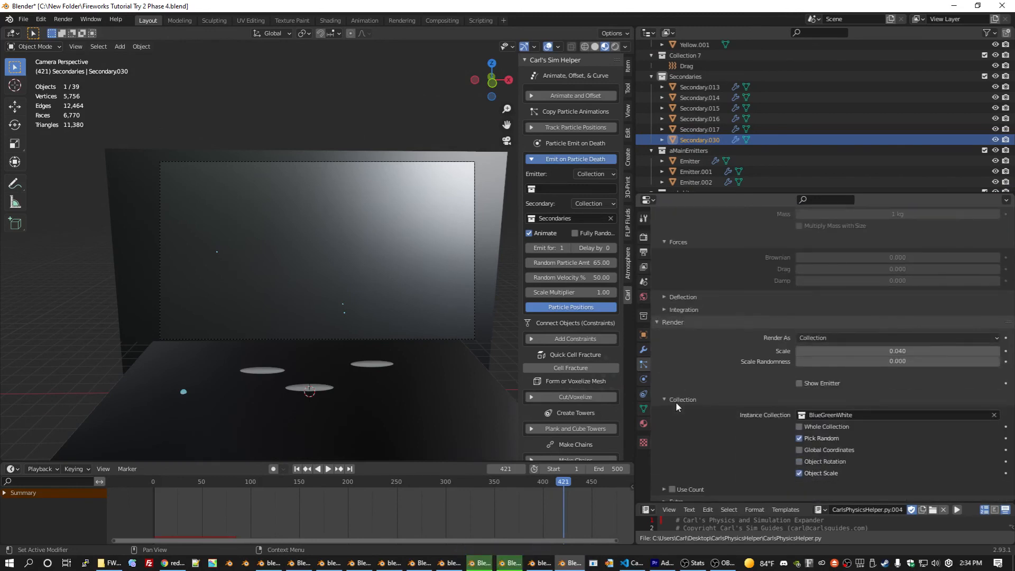
{"action": "left_click", "coordinate": [701, 131]}
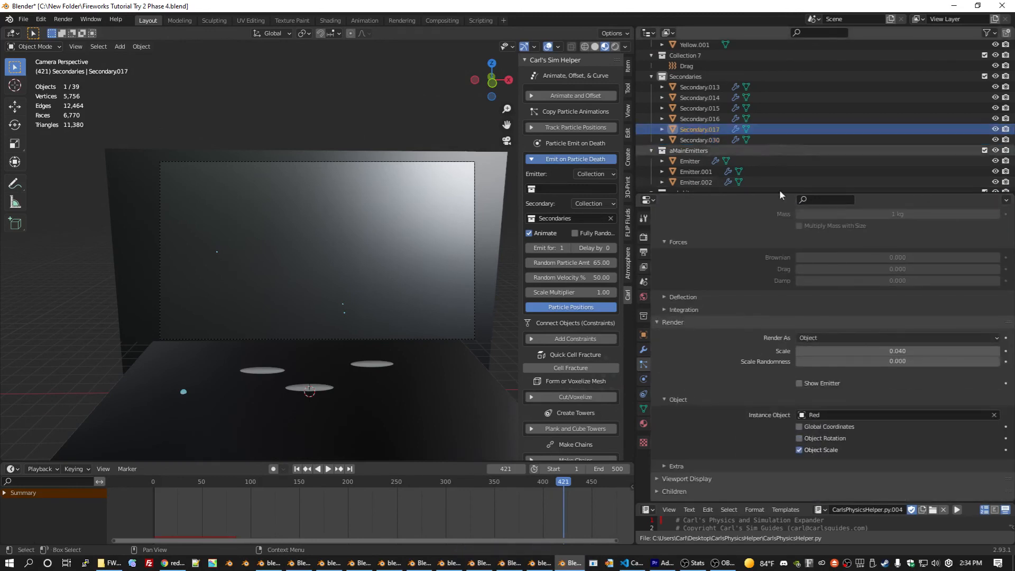
{"action": "left_click", "coordinate": [814, 338]}
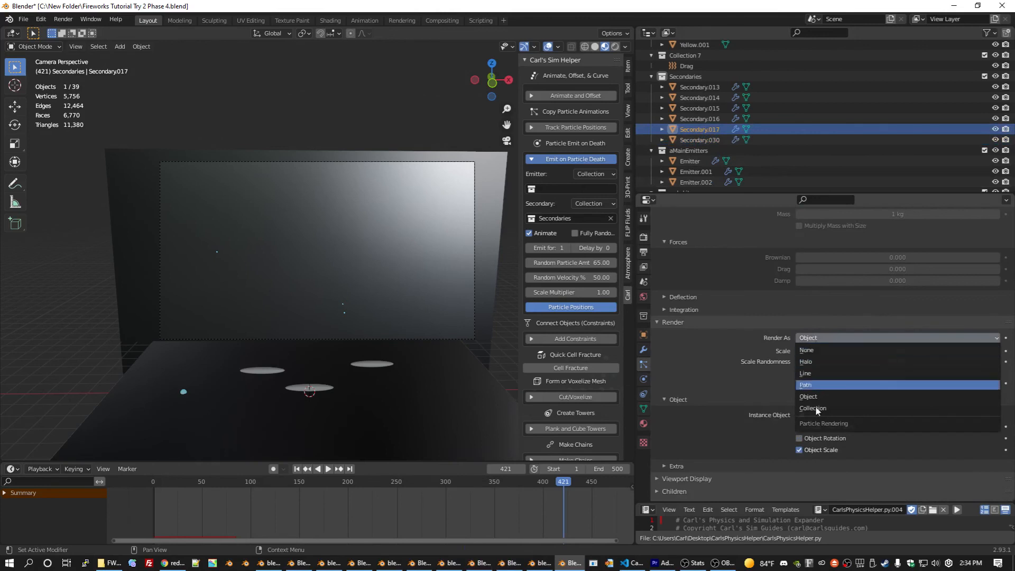
{"action": "left_click", "coordinate": [863, 408]}
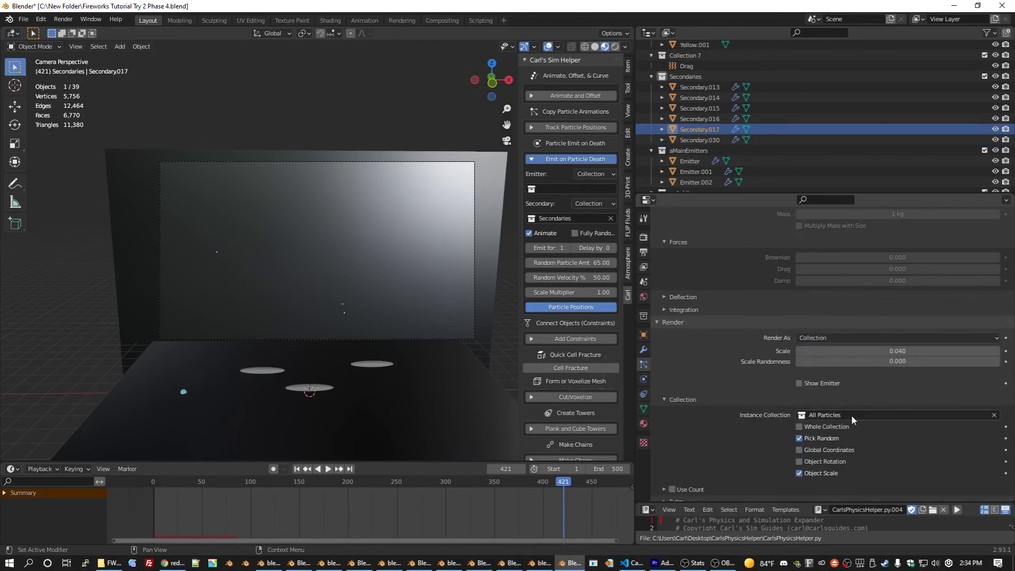
{"action": "left_click", "coordinate": [851, 415]}
{"action": "type", "text": "red"}
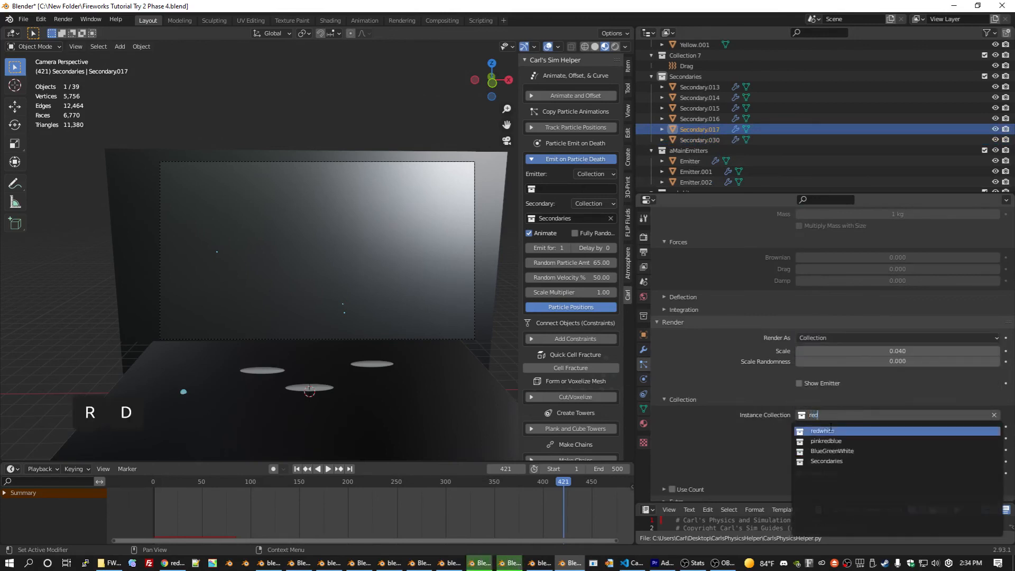
{"action": "left_click", "coordinate": [827, 431]}
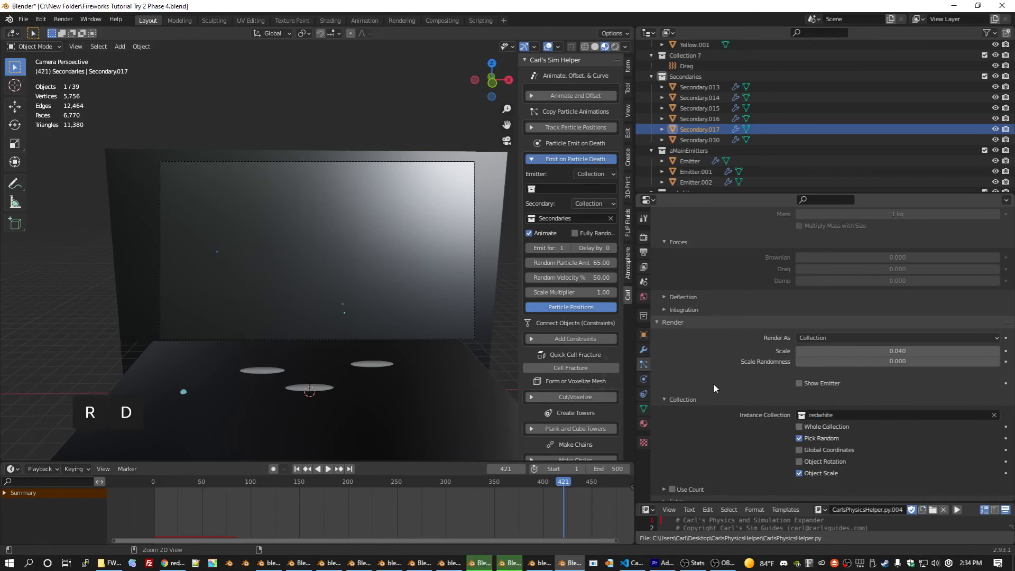
{"action": "key", "text": "ctrl+s"}
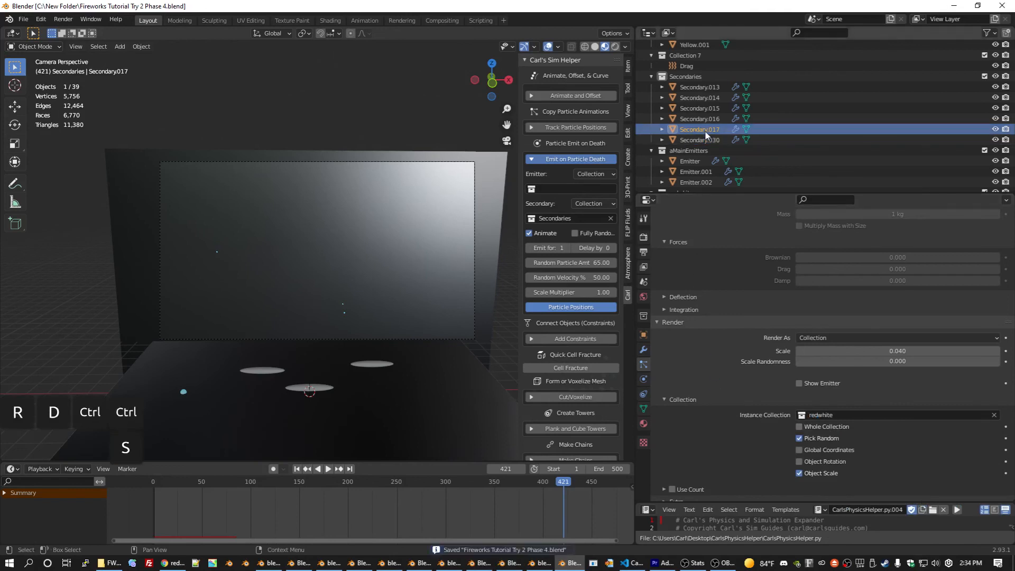
- Set Secondary.013's normal particle velocity to 28 m/s and its object velocity to 15
{"action": "left_click", "coordinate": [699, 120]}
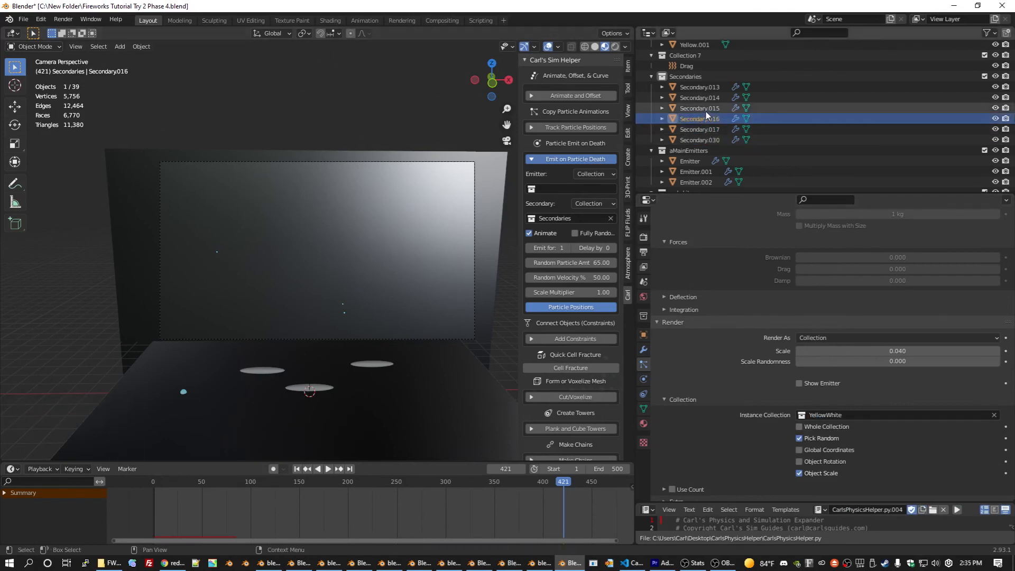
{"action": "left_click", "coordinate": [699, 97]}
{"action": "left_click", "coordinate": [699, 87]}
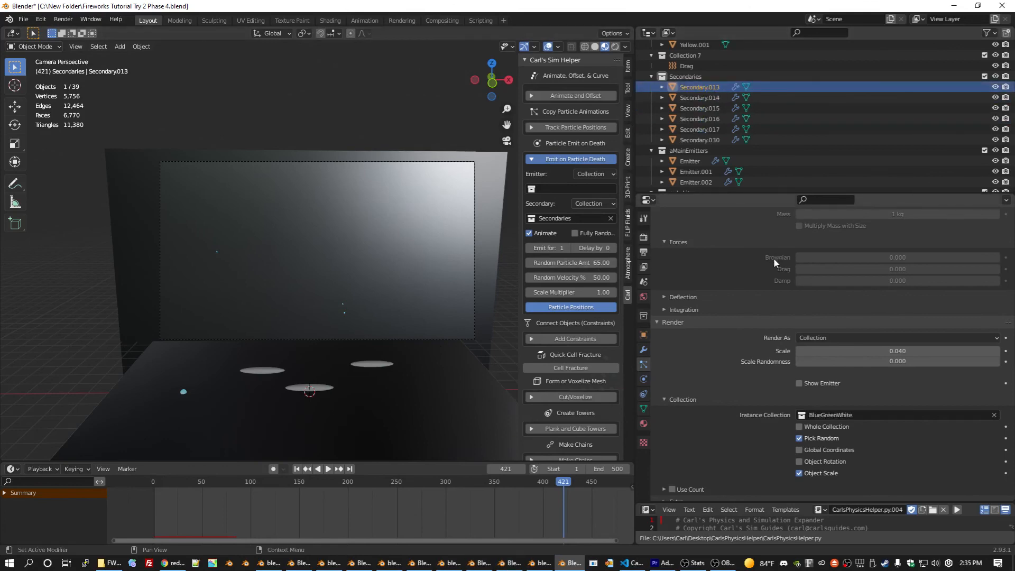
{"action": "scroll", "coordinate": [775, 274], "scroll_direction": "up", "scroll_amount": 15}
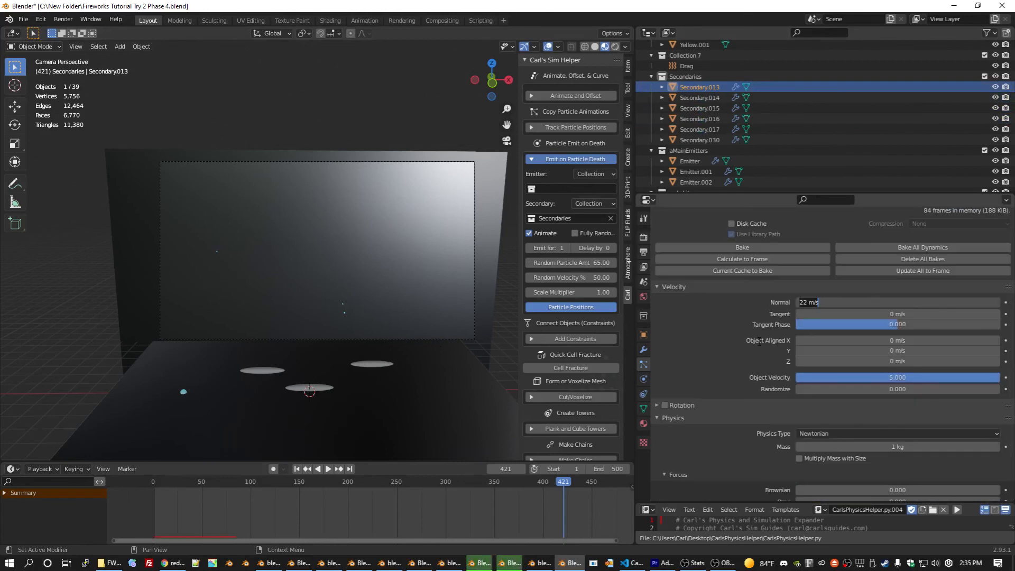
{"action": "key", "text": "Return"}
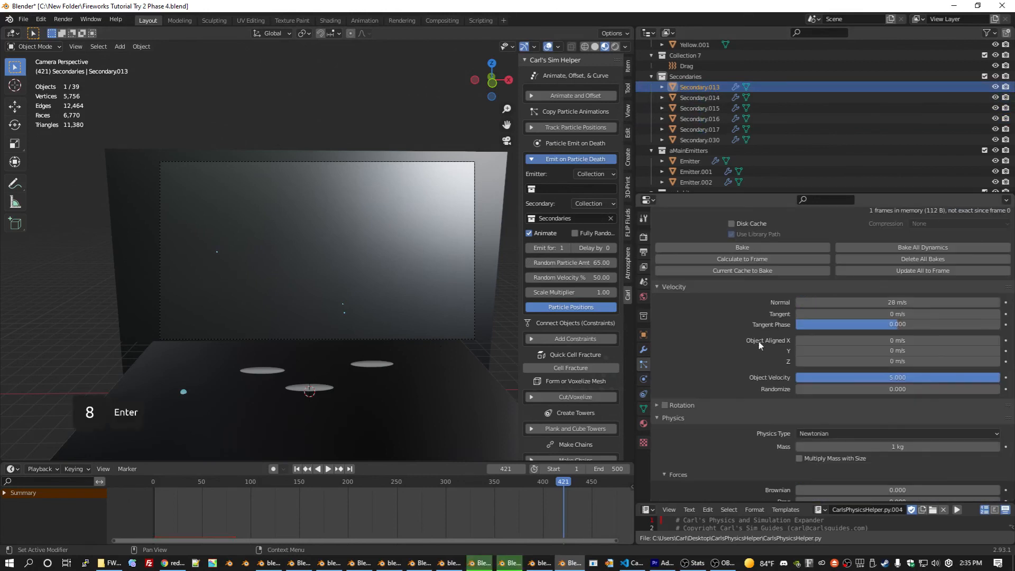
{"action": "left_click", "coordinate": [889, 378]}
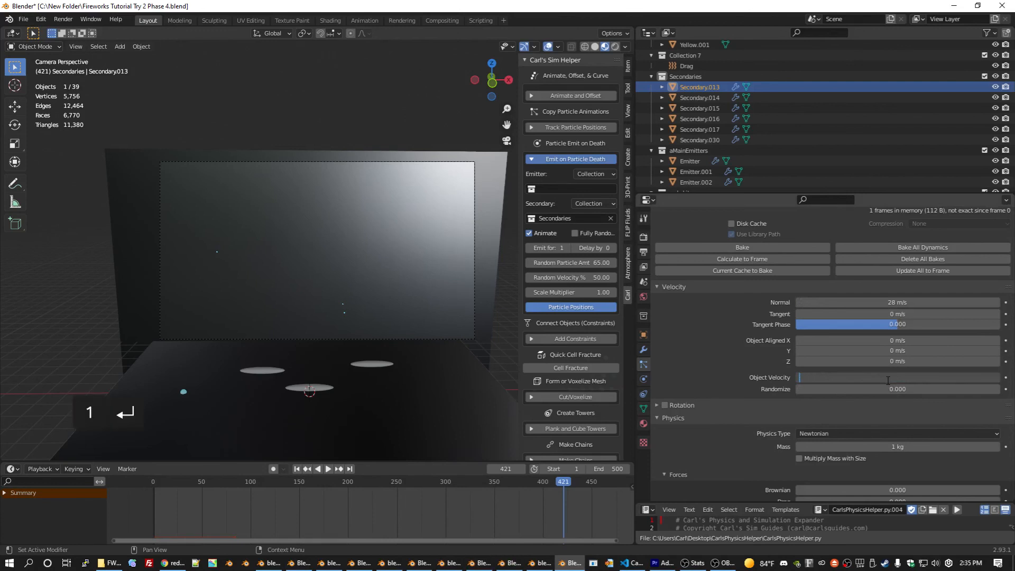
{"action": "type", "text": "15"}
{"action": "key", "text": "Return"}
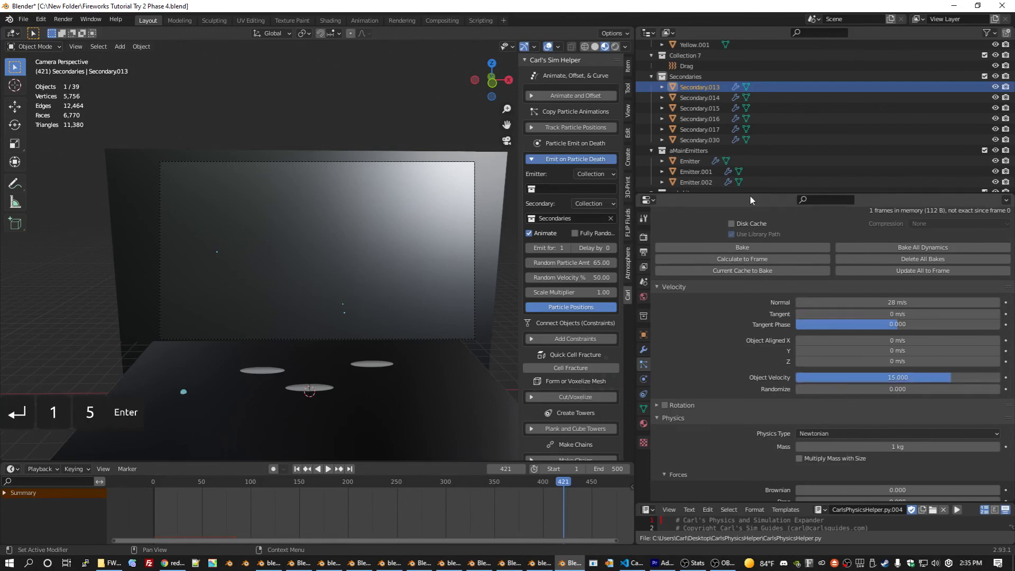
- Set the object velocity to 15 for the particle systems of Secondary.014 and Secondary.015
{"action": "left_click", "coordinate": [751, 98]}
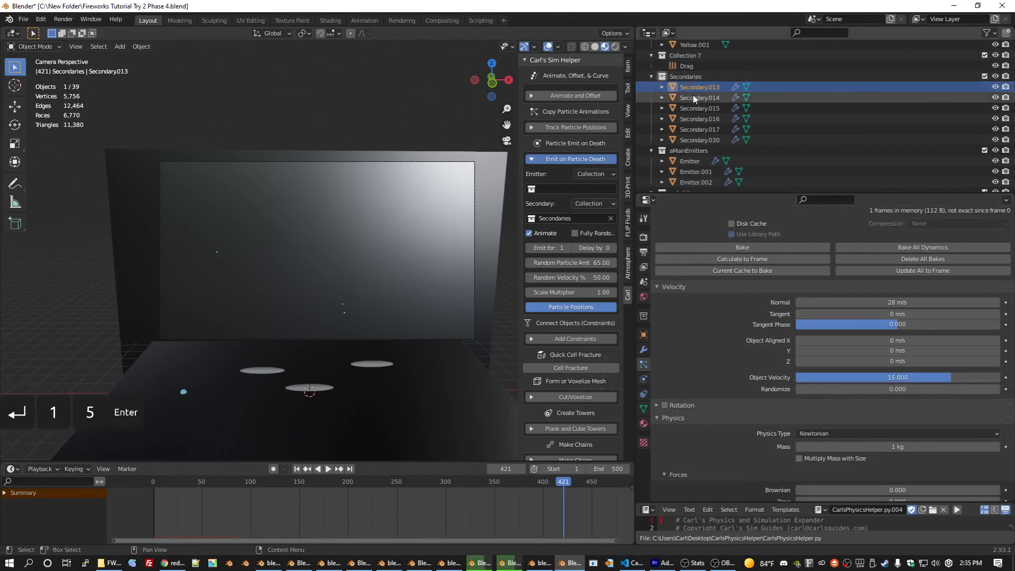
{"action": "left_click", "coordinate": [867, 377]}
{"action": "type", "text": "15"}
{"action": "key", "text": "Return"}
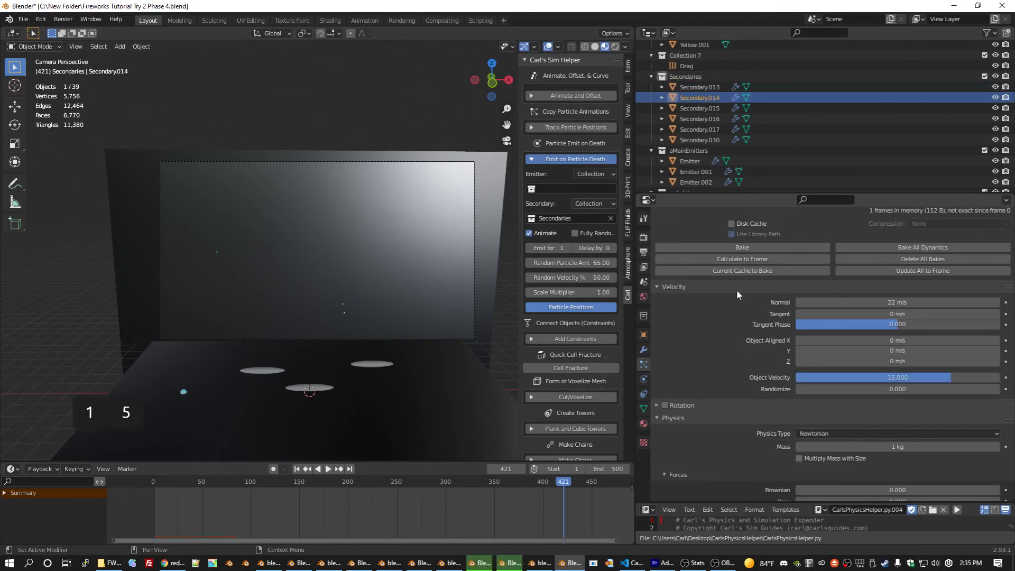
{"action": "left_click", "coordinate": [708, 108]}
{"action": "left_click", "coordinate": [849, 377]}
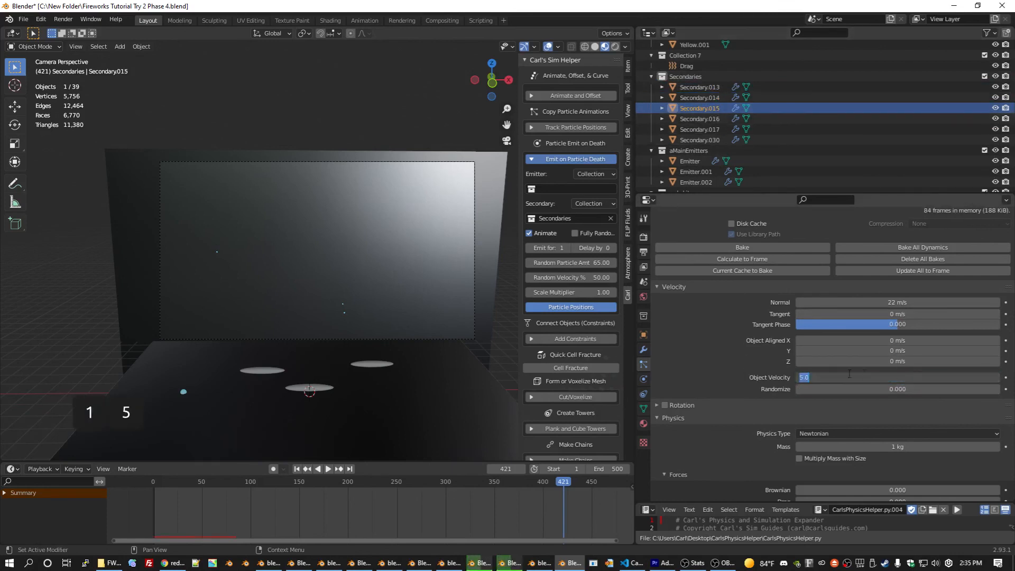
{"action": "type", "text": "15"}
{"action": "key", "text": "Return"}
- Set the object velocity to 15 for the particle systems of Secondary.016 and Secondary.030
{"action": "left_click", "coordinate": [714, 118]}
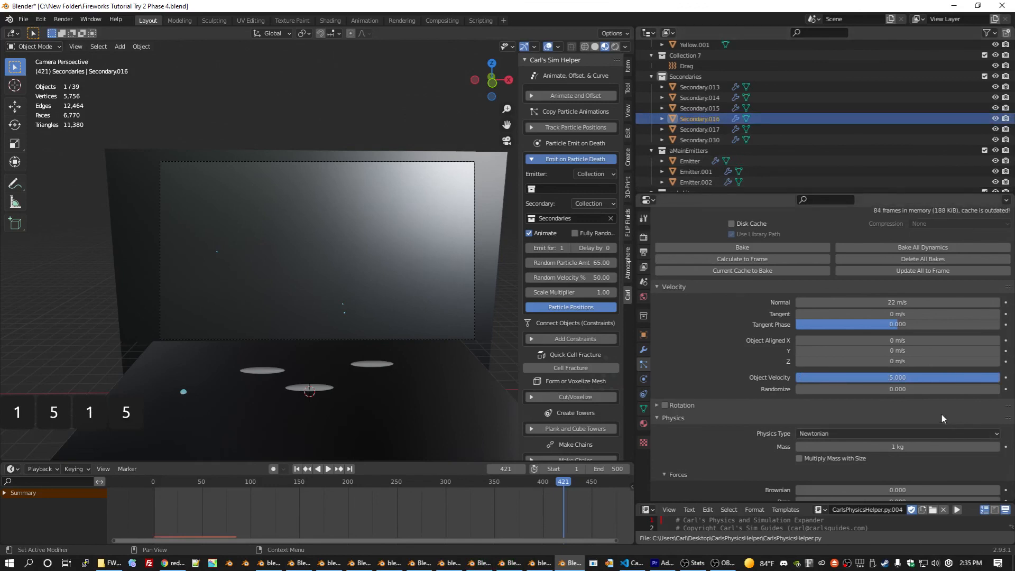
{"action": "left_click", "coordinate": [842, 378]}
{"action": "type", "text": "15"}
{"action": "key", "text": "Return"}
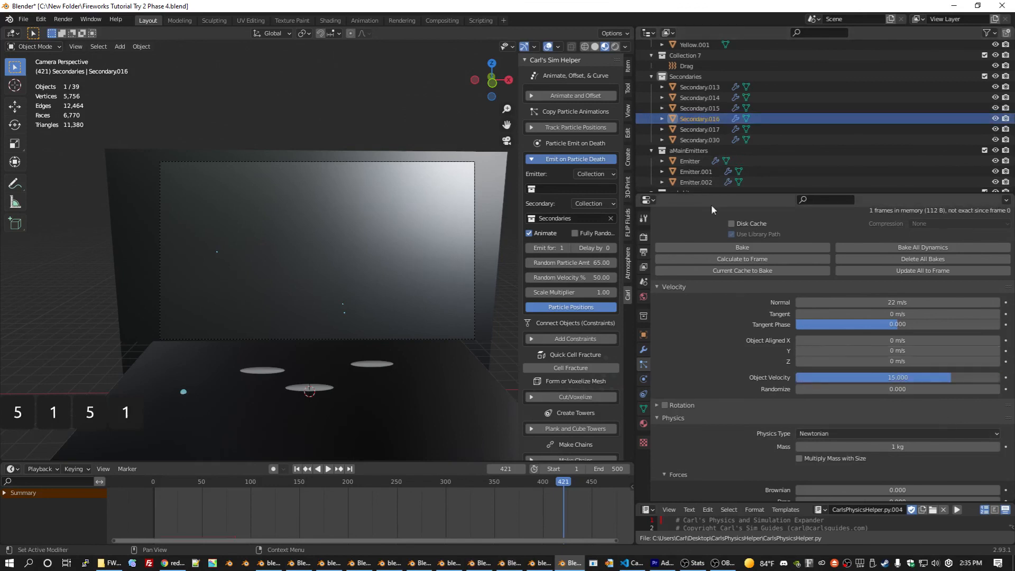
{"action": "left_click", "coordinate": [711, 139]}
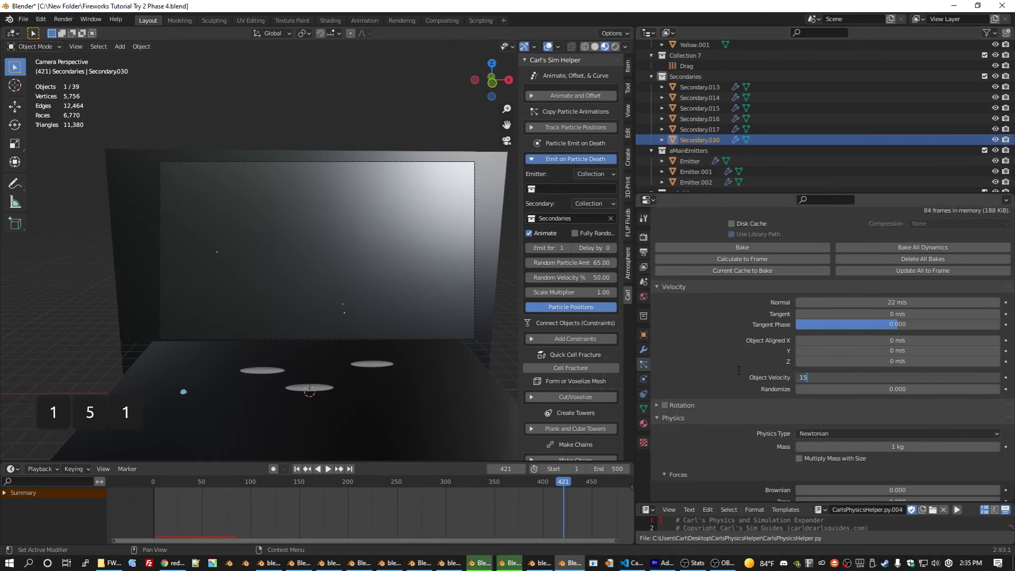
- Set the linear and quadratic drag of the Drag.001 force field to 0.3 each
{"action": "scroll", "coordinate": [727, 182], "scroll_direction": "up", "scroll_amount": 10}
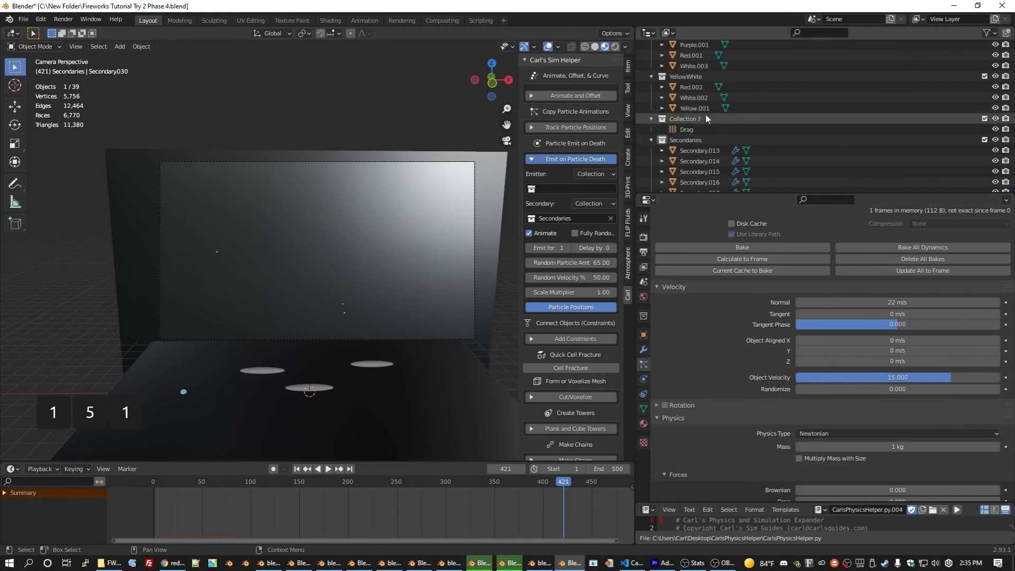
{"action": "left_click", "coordinate": [692, 77]}
{"action": "double_click", "coordinate": [769, 328]}
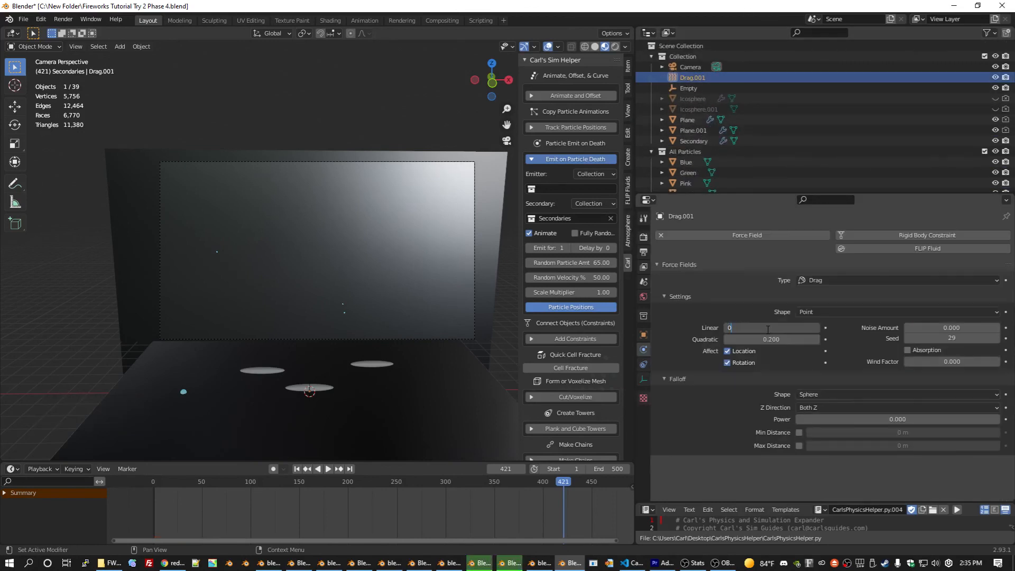
{"action": "type", "text": "0.3"}
{"action": "key", "text": "Tab"}
{"action": "type", "text": "0.2"}
{"action": "key", "text": "BackSpace"}
{"action": "key", "text": "BackSpace"}
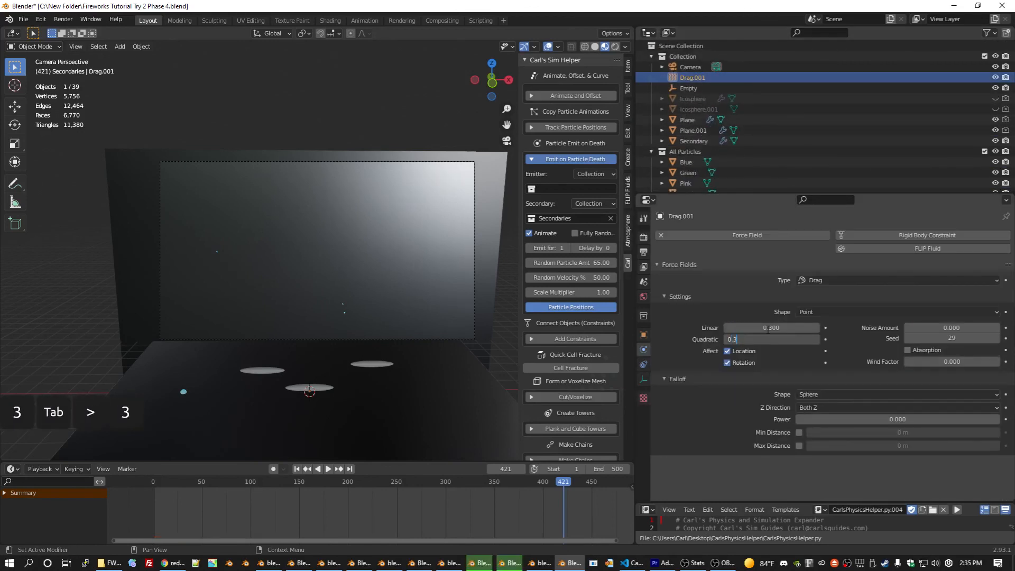
{"action": "key", "text": "Return"}
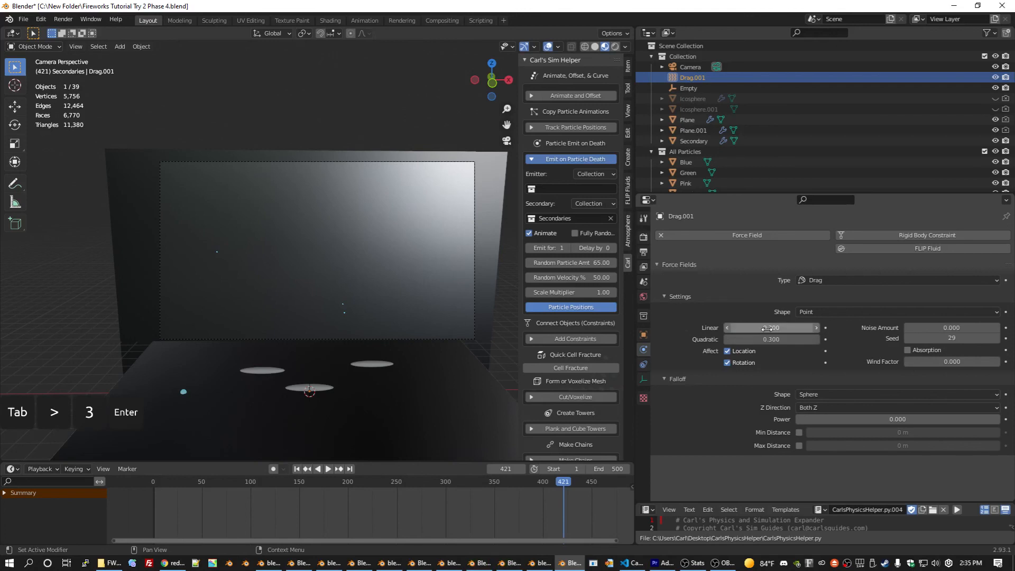
- Set the normal velocity of the original Secondary object's particle system to 40 m/s
{"action": "left_click", "coordinate": [691, 143]}
{"action": "left_click", "coordinate": [644, 364]}
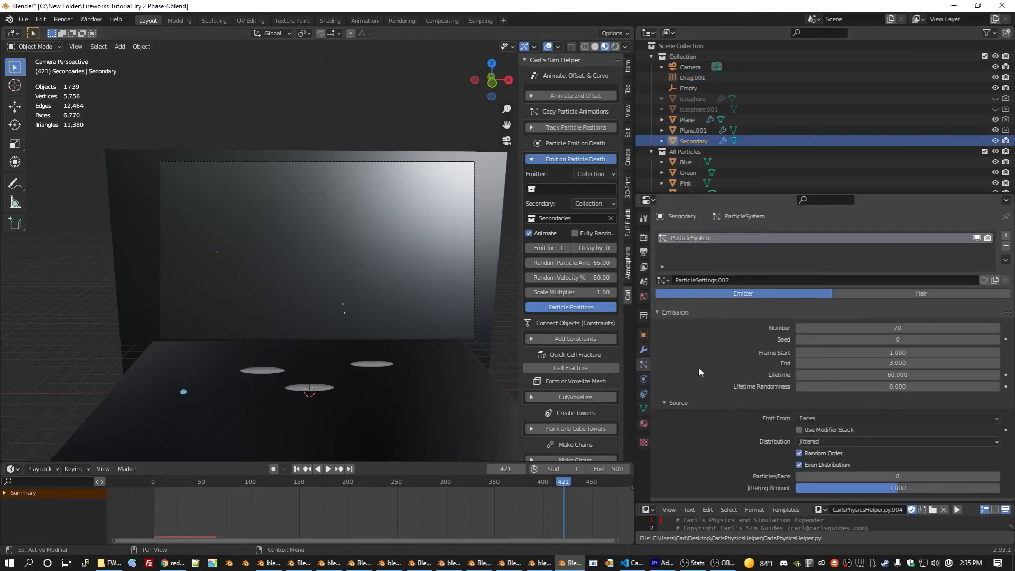
{"action": "scroll", "coordinate": [745, 357], "scroll_direction": "down", "scroll_amount": 15}
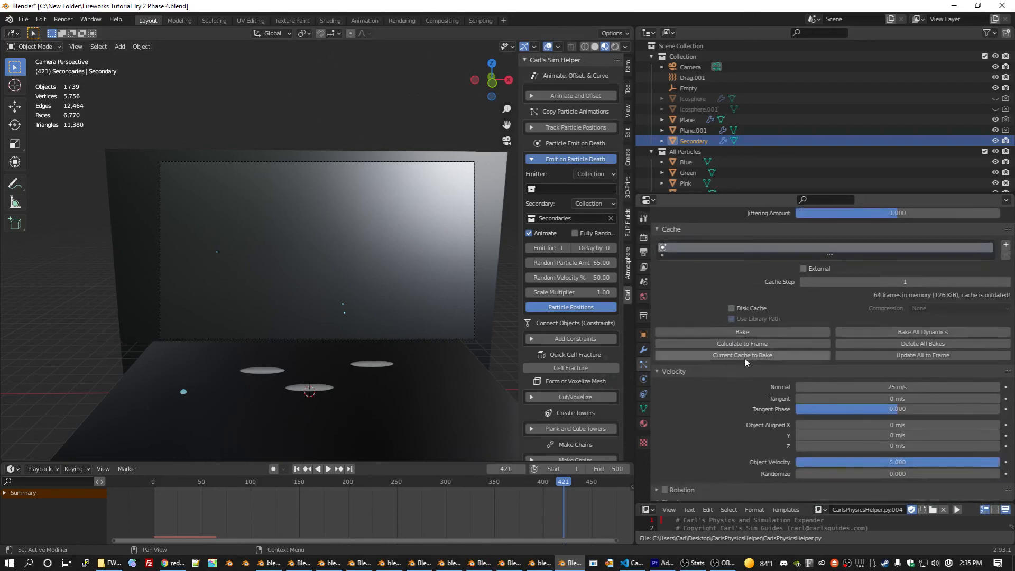
{"action": "left_click", "coordinate": [857, 302]}
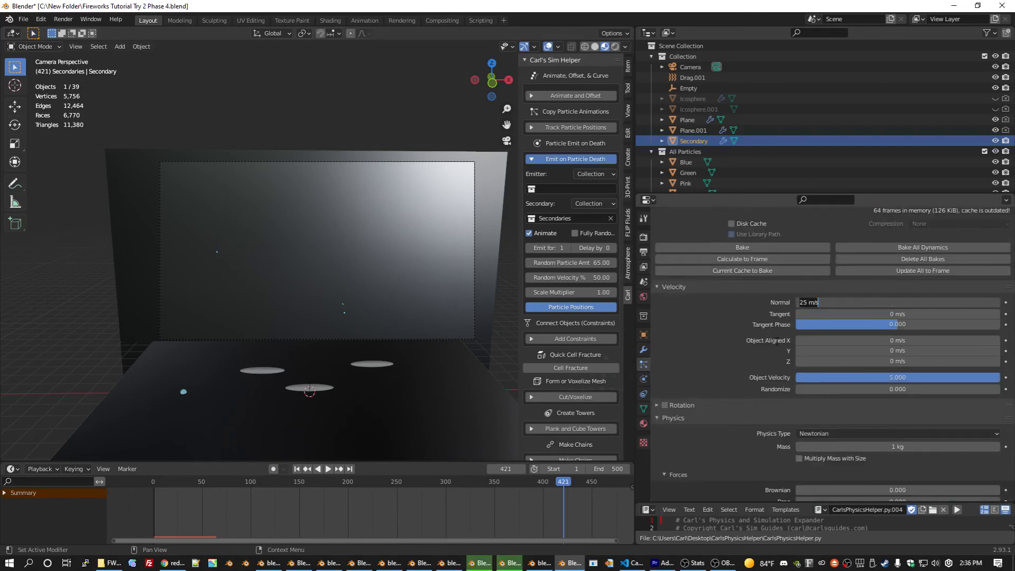
{"action": "key", "text": "Return"}
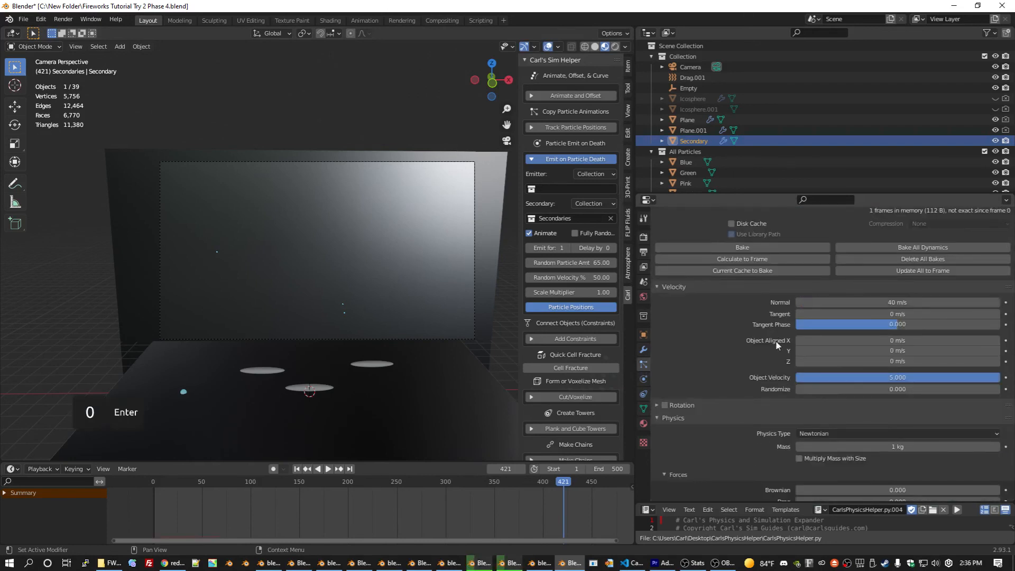
{"action": "scroll", "coordinate": [776, 341], "scroll_direction": "up", "scroll_amount": 4}
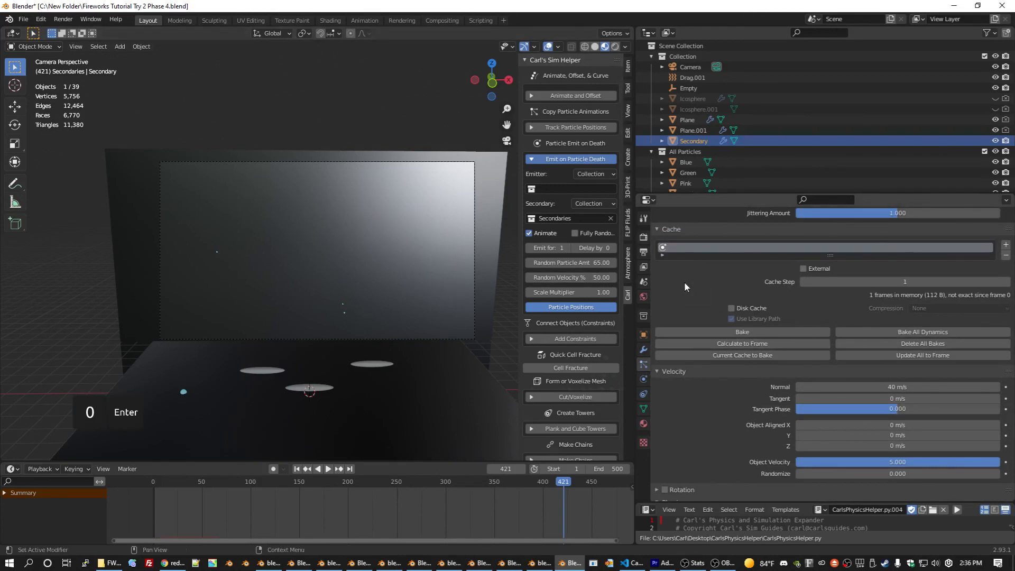
{"action": "scroll", "coordinate": [719, 293], "scroll_direction": "up", "scroll_amount": 4}
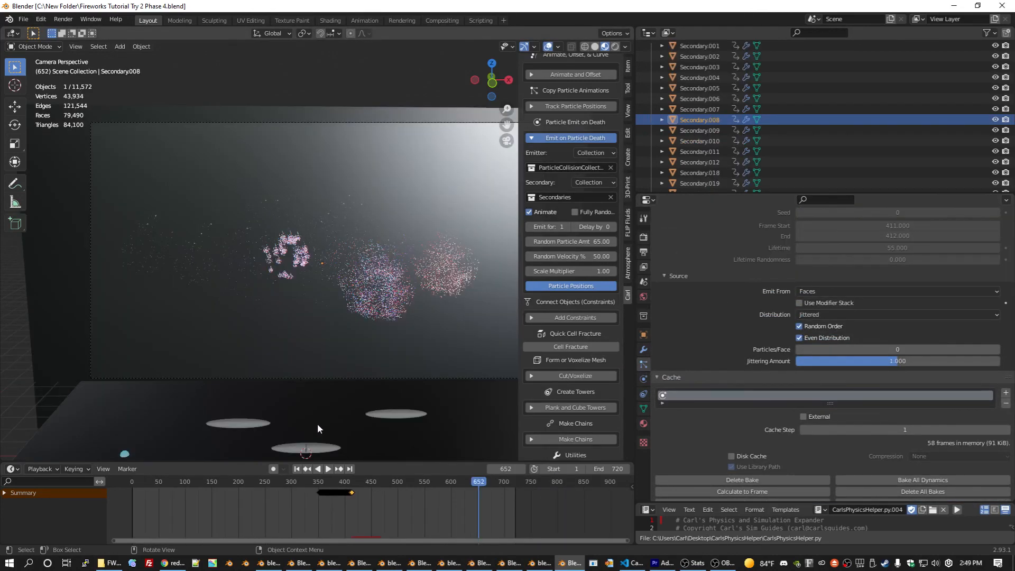
- Add a quad sphere, scale it up by a factor of 5, and create a new material for it
{"action": "left_click", "coordinate": [119, 46]}
{"action": "mouse_move", "coordinate": [132, 59]}
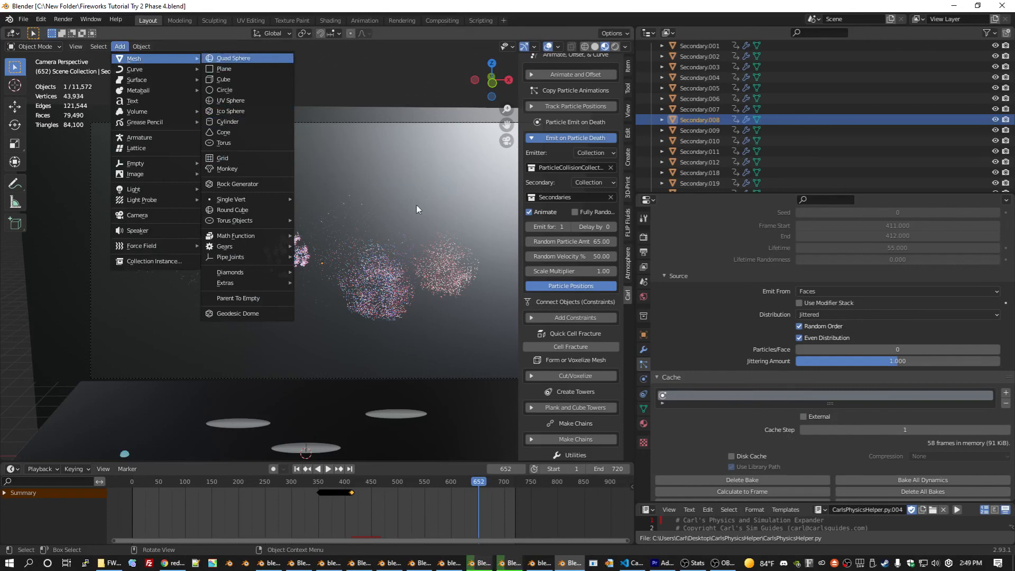
{"action": "middle_click_drag", "start_coordinate": [352, 227], "coordinate": [352, 335]}
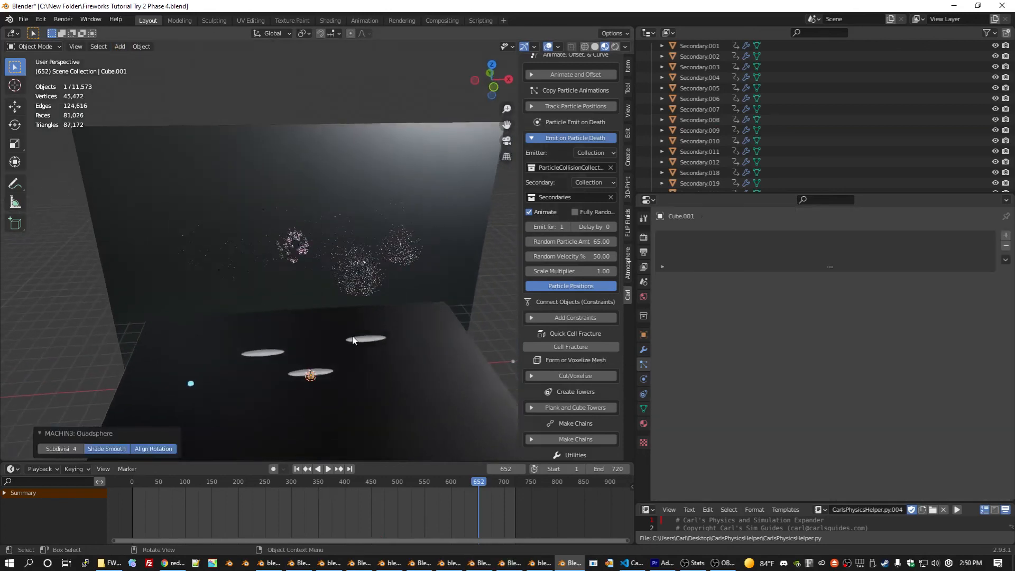
{"action": "scroll", "coordinate": [352, 335], "scroll_direction": "up", "scroll_amount": 1}
{"action": "key", "text": "s"}
{"action": "key", "text": "5"}
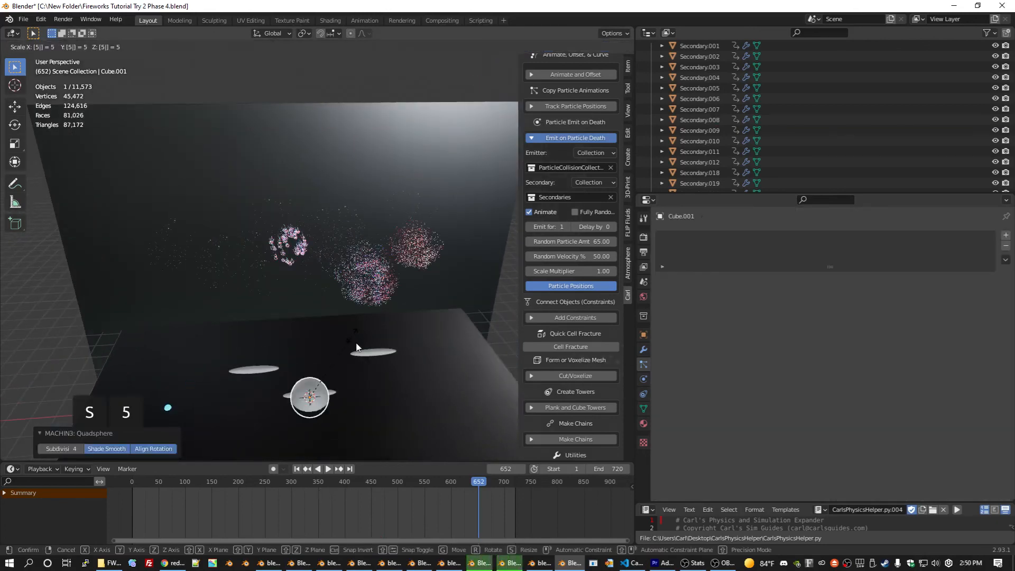
{"action": "left_click", "coordinate": [357, 347]}
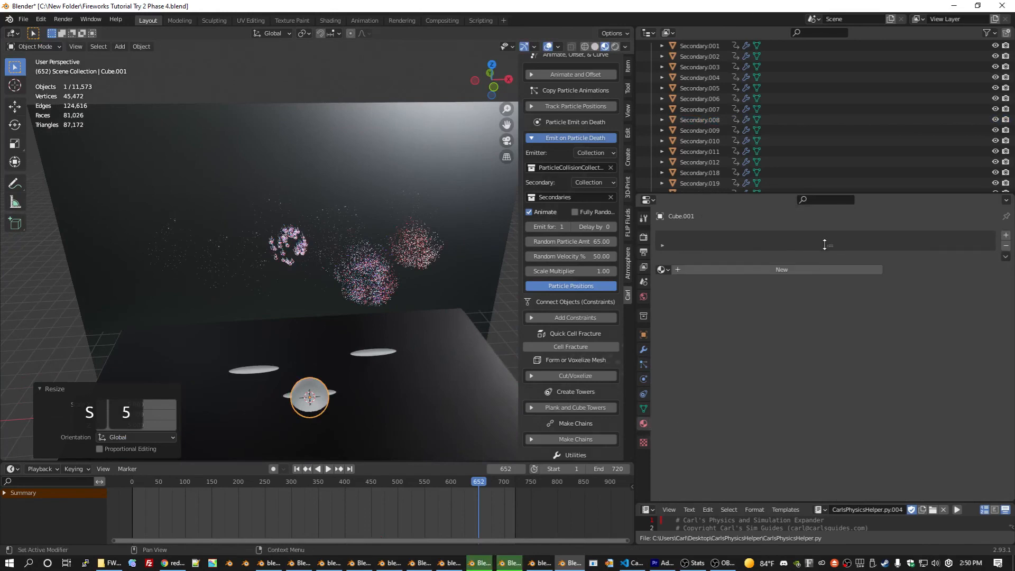
{"action": "left_click", "coordinate": [790, 269]}
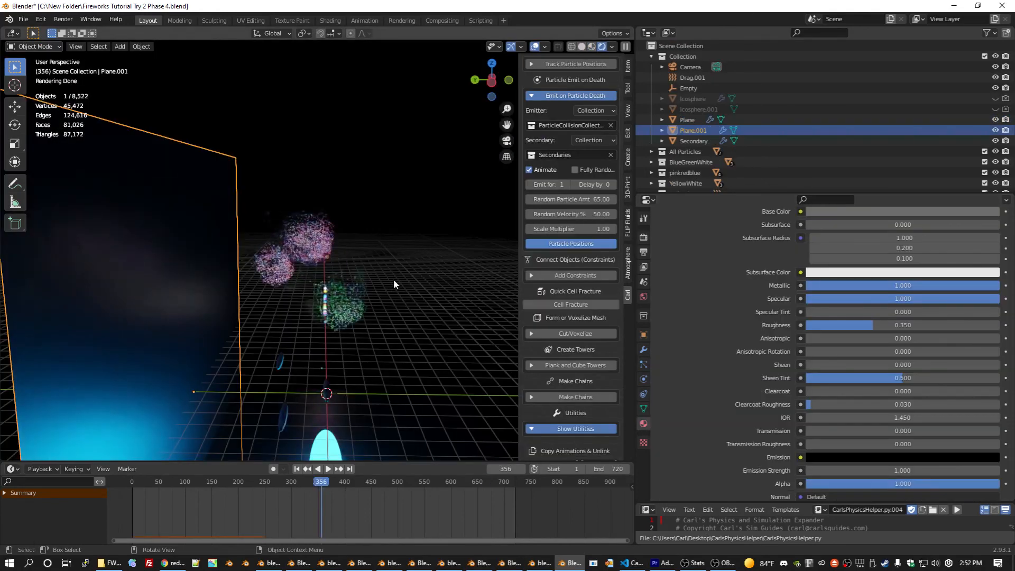
- Set the roughness of the back wall Plane.001's material to 0.5 while viewing through the camera
{"action": "key", "text": "KP_0"}
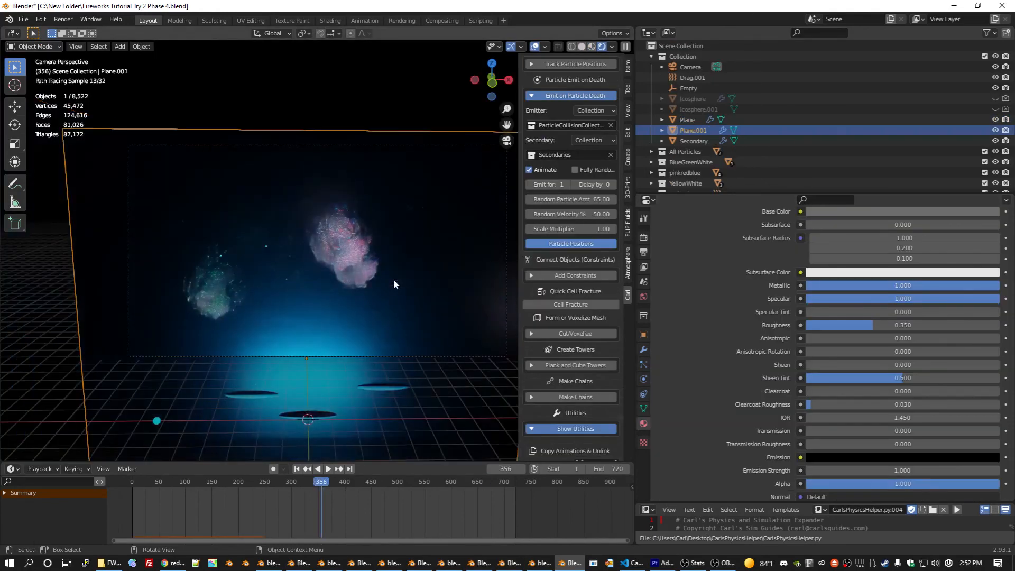
{"action": "left_click", "coordinate": [903, 324]}
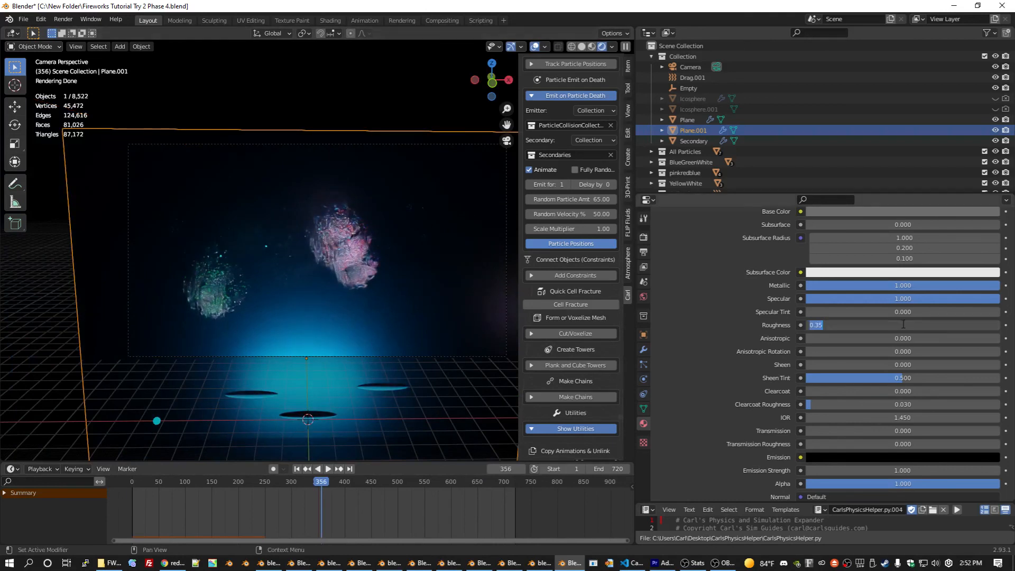
{"action": "type", "text": ".5"}
{"action": "key", "text": "Return"}
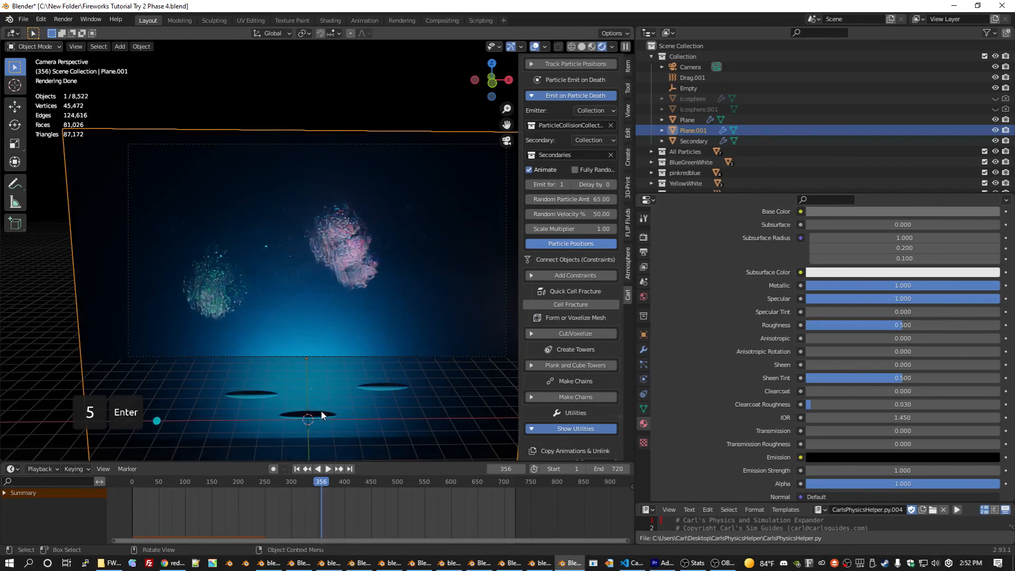
- Select the glowing blue sphere in front of the emitter discs
{"action": "scroll", "coordinate": [322, 415], "scroll_direction": "down", "scroll_amount": 2}
{"action": "left_click", "coordinate": [310, 421]}
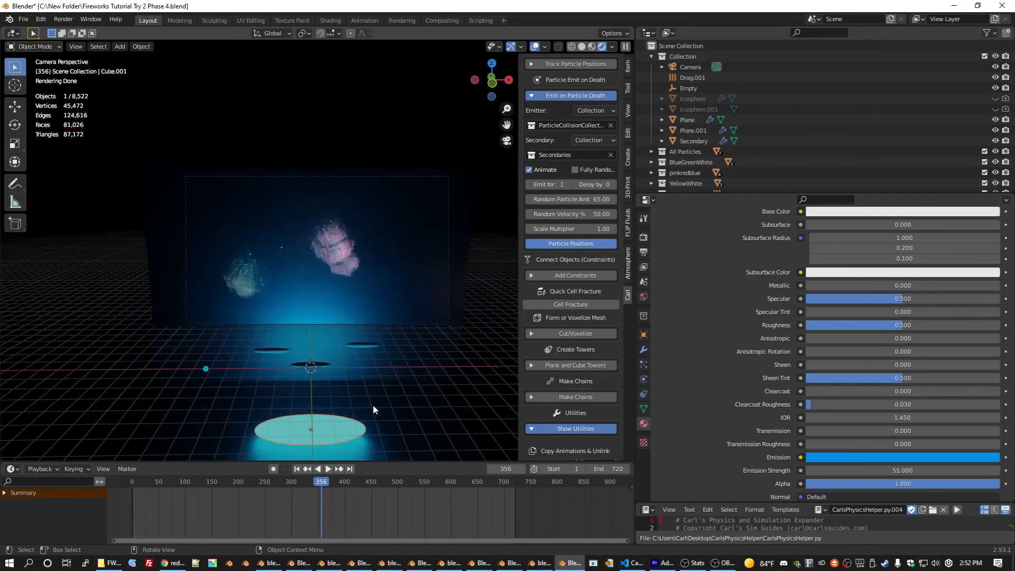